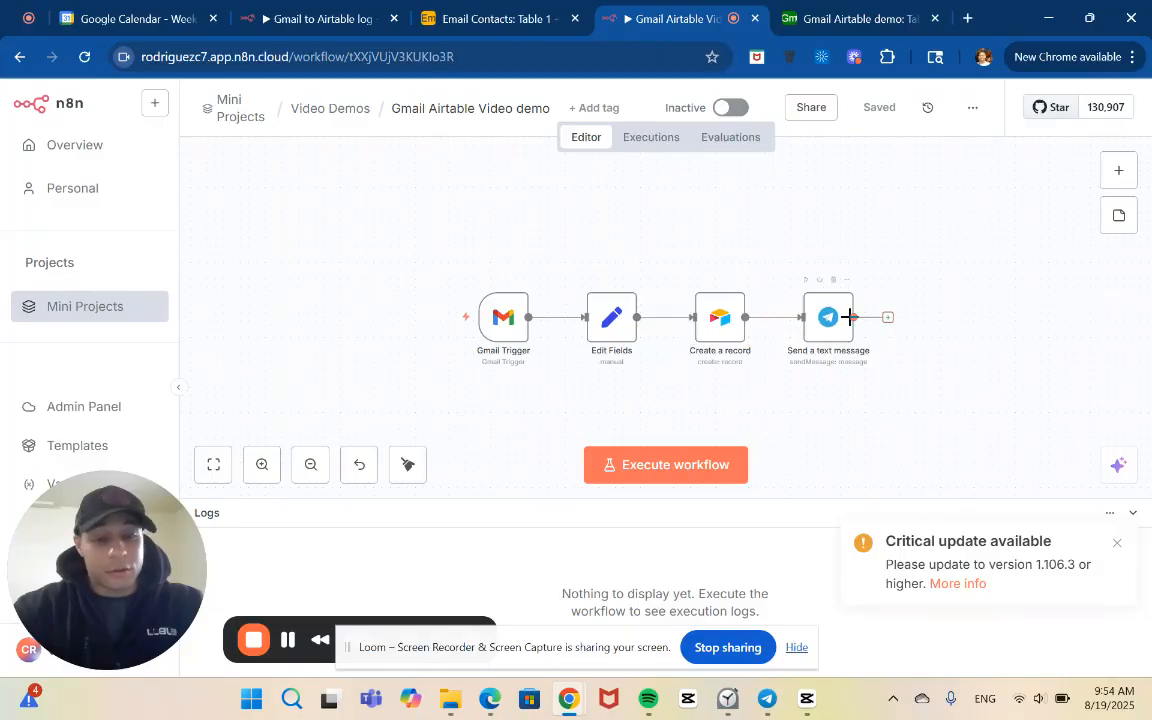
Move the Telegram Send a text message node farther from Create a record to leave a wide gap between them
left_click_drag(829, 326, 950, 319)
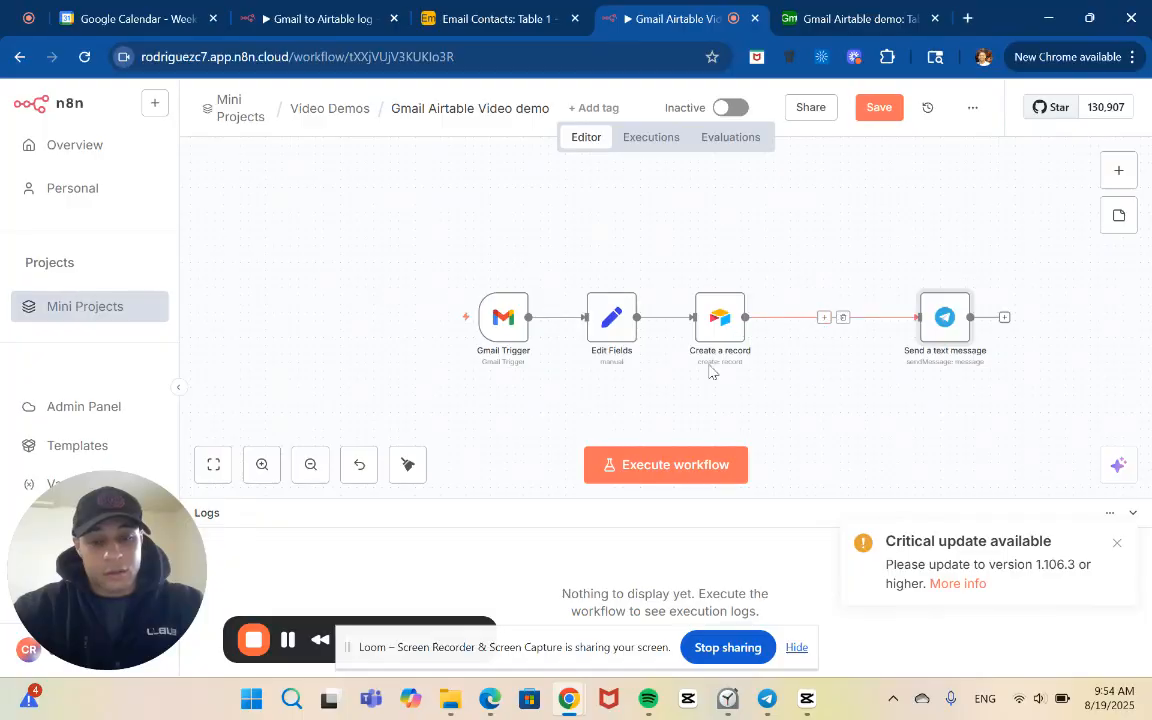
left_click(287, 645)
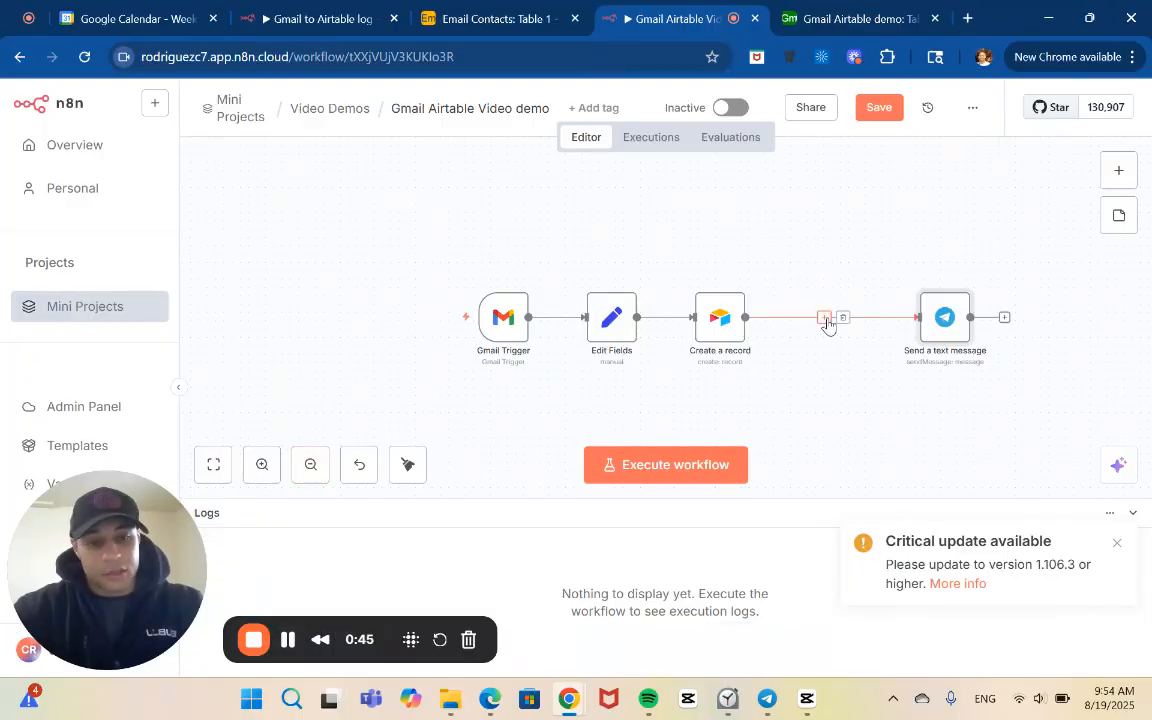
Review the Gmail Trigger's poll time settings and the Edit Fields node's From, Subject and Date mappings
double_click(500, 318)
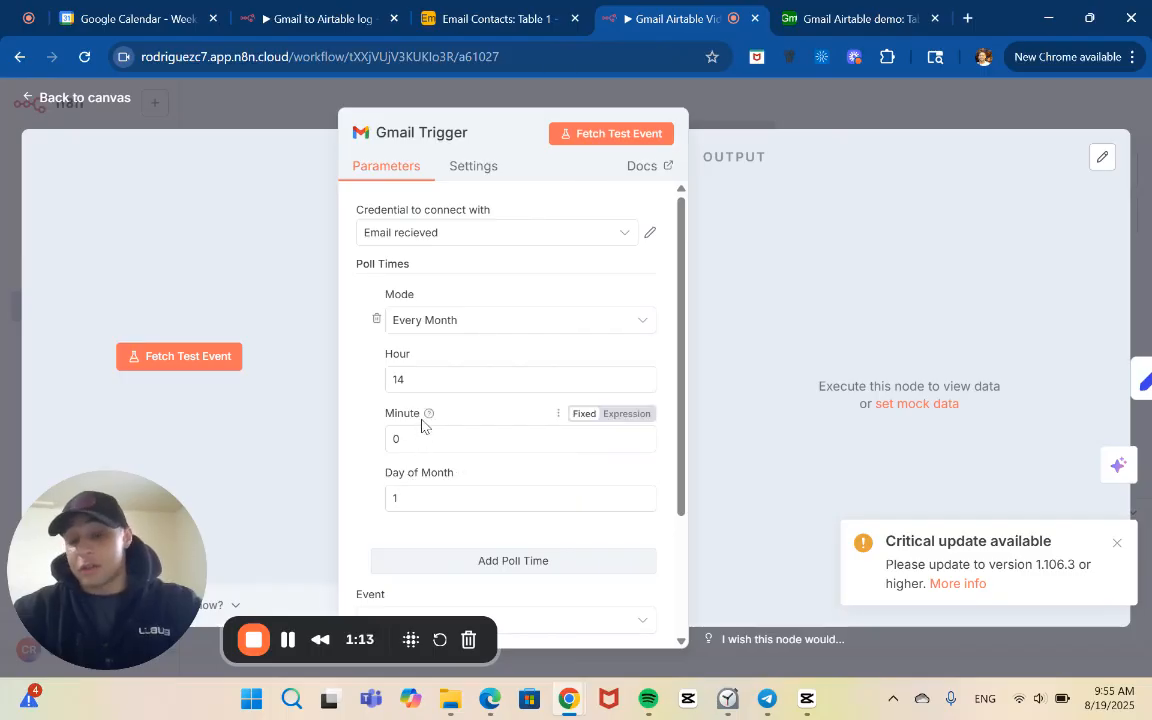
left_click(307, 106)
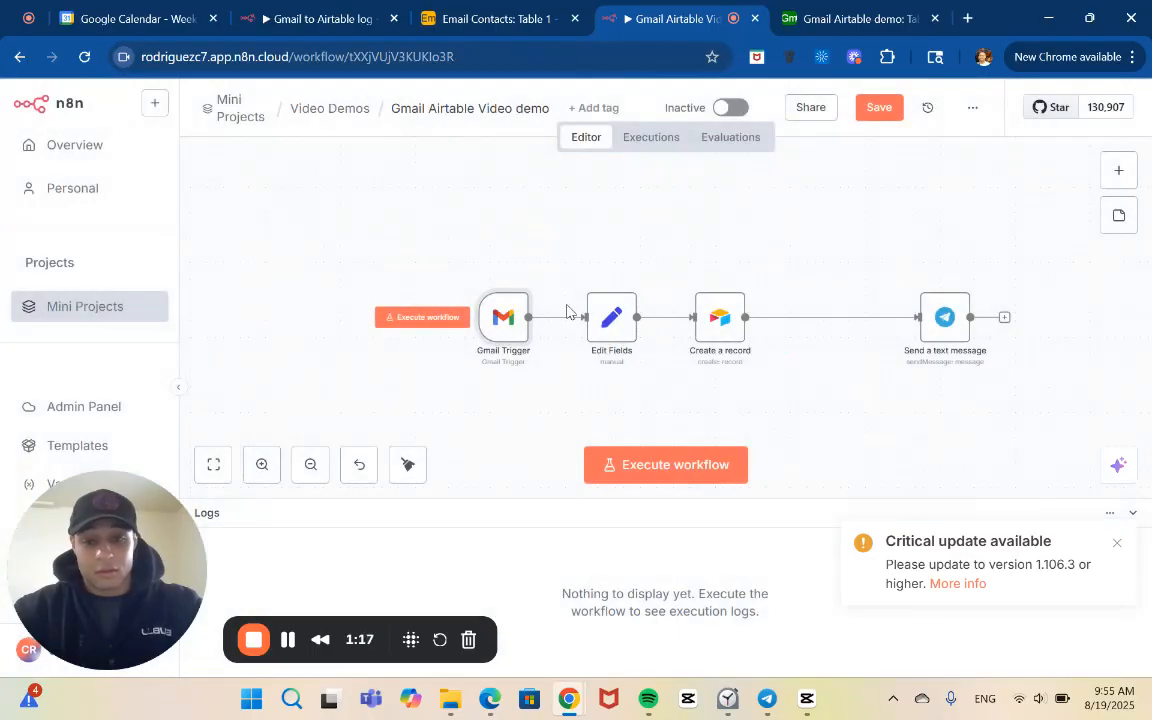
mouse_move(503, 325)
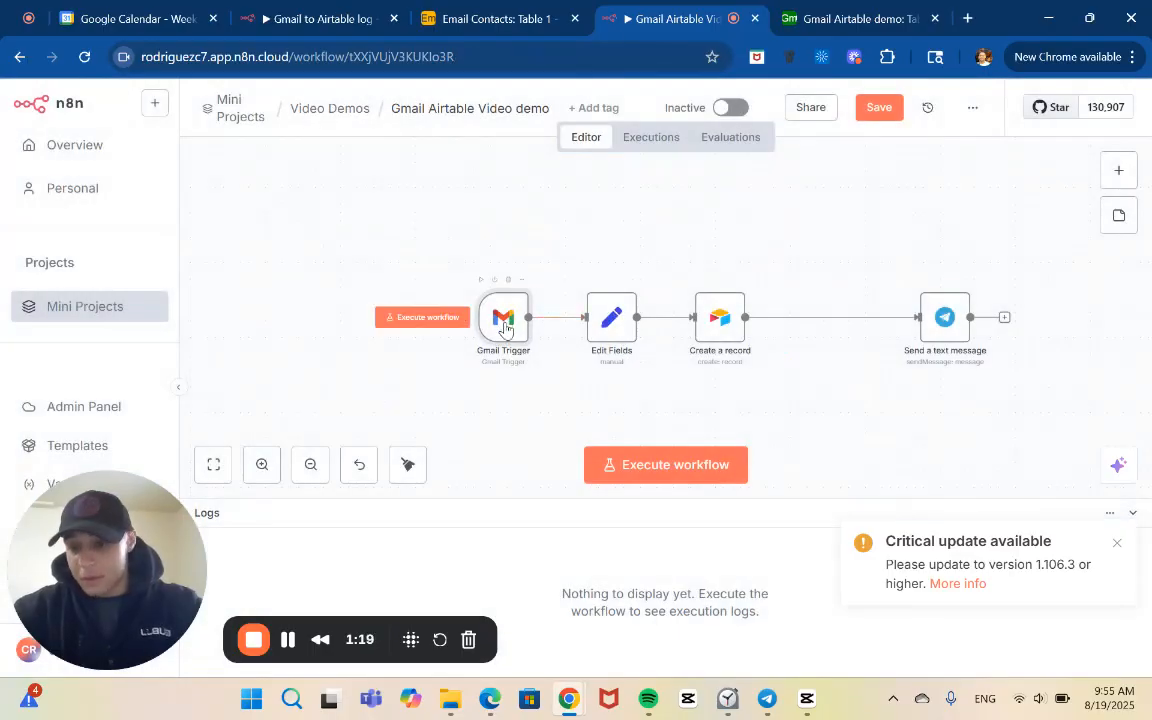
left_click(613, 316)
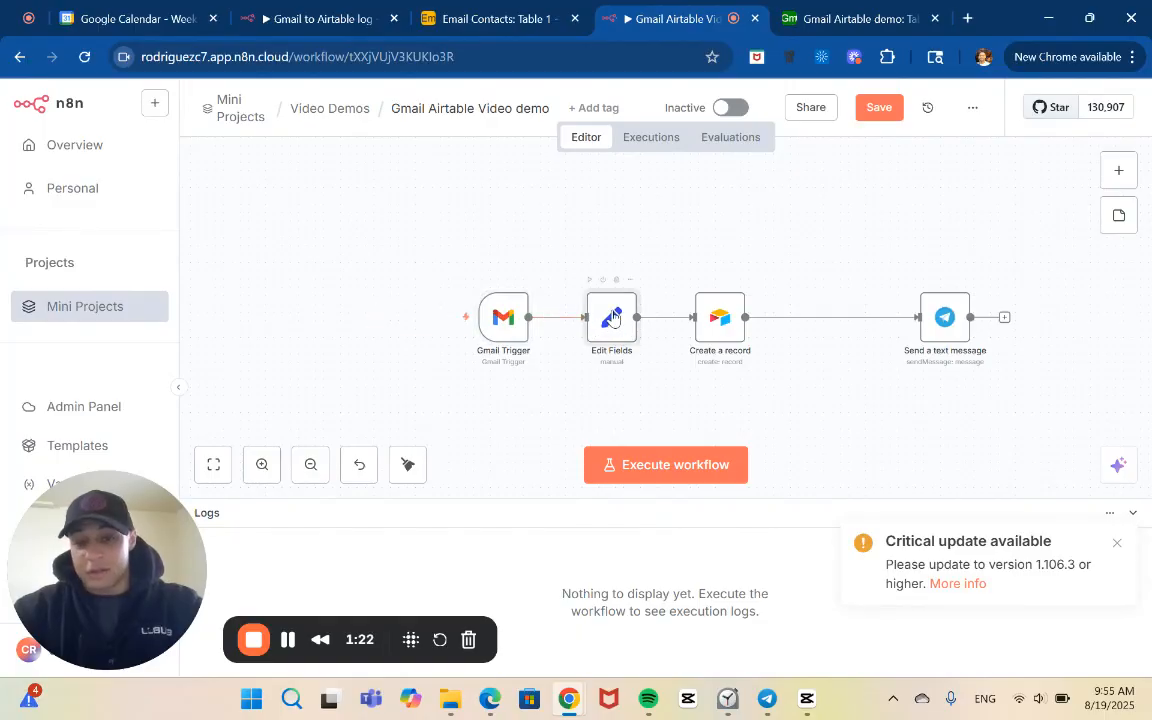
double_click(613, 316)
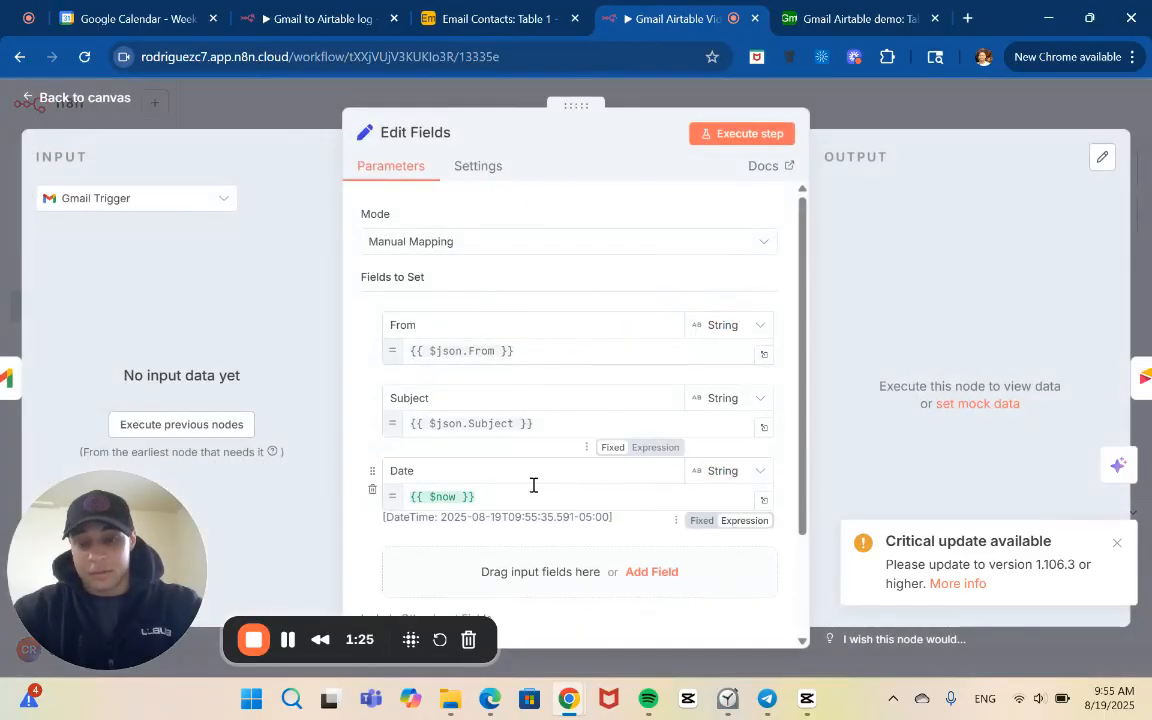
scroll(534, 485, "down", 2)
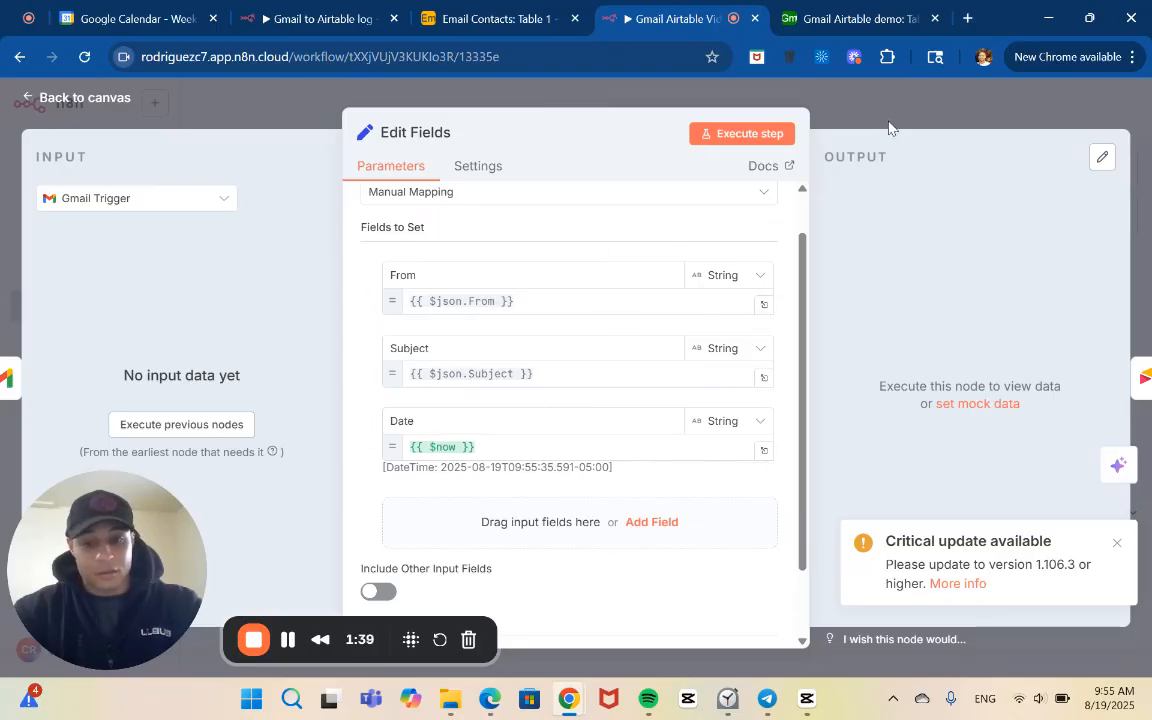
left_click(809, 103)
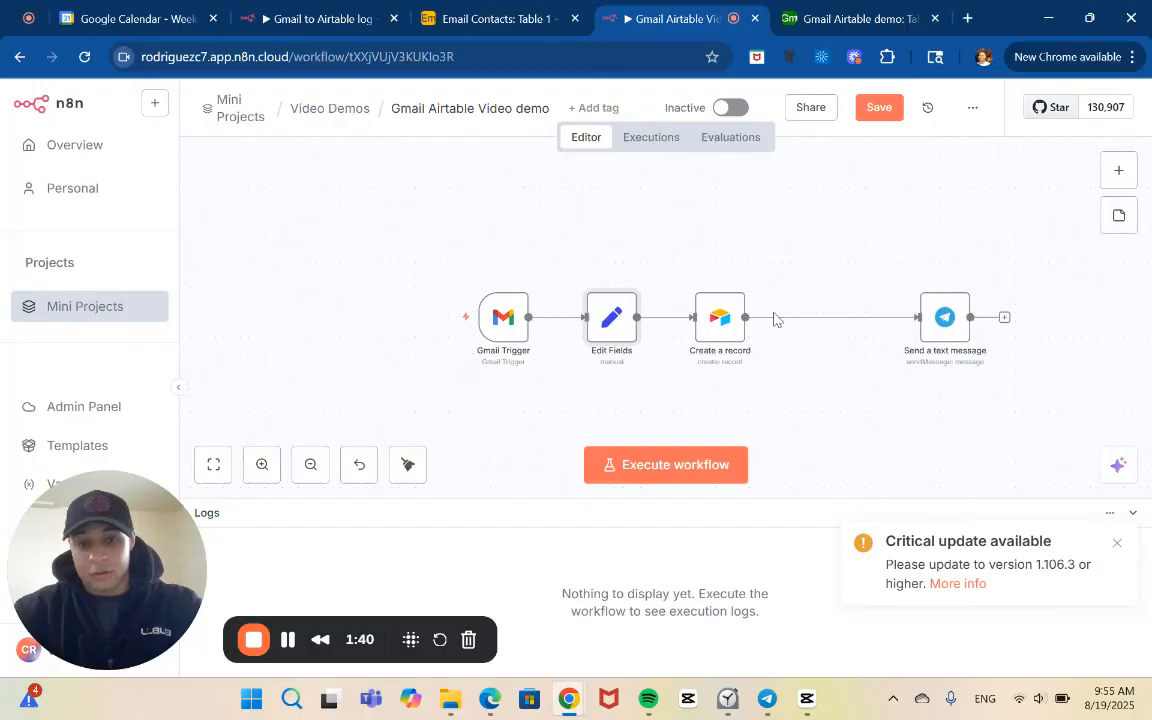
Review the Create a record node's column mappings and compare them with the columns of Table 1 in Airtable
double_click(719, 328)
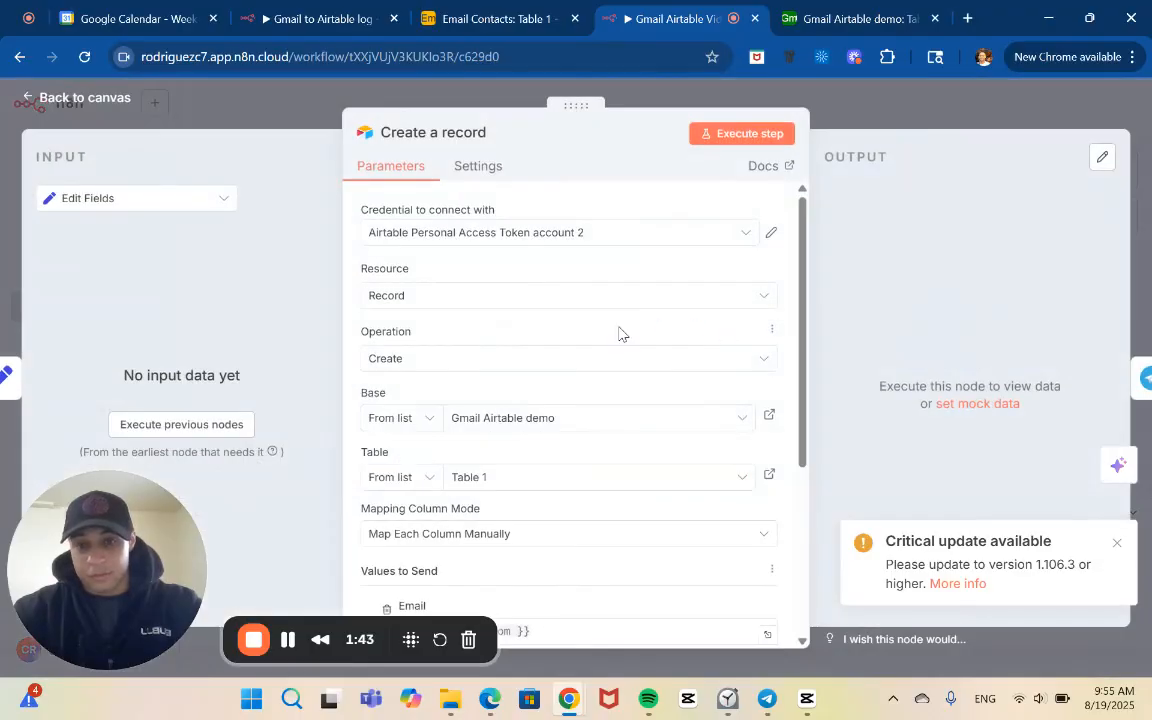
scroll(578, 439, "down", 2)
scroll(579, 439, "down", 5)
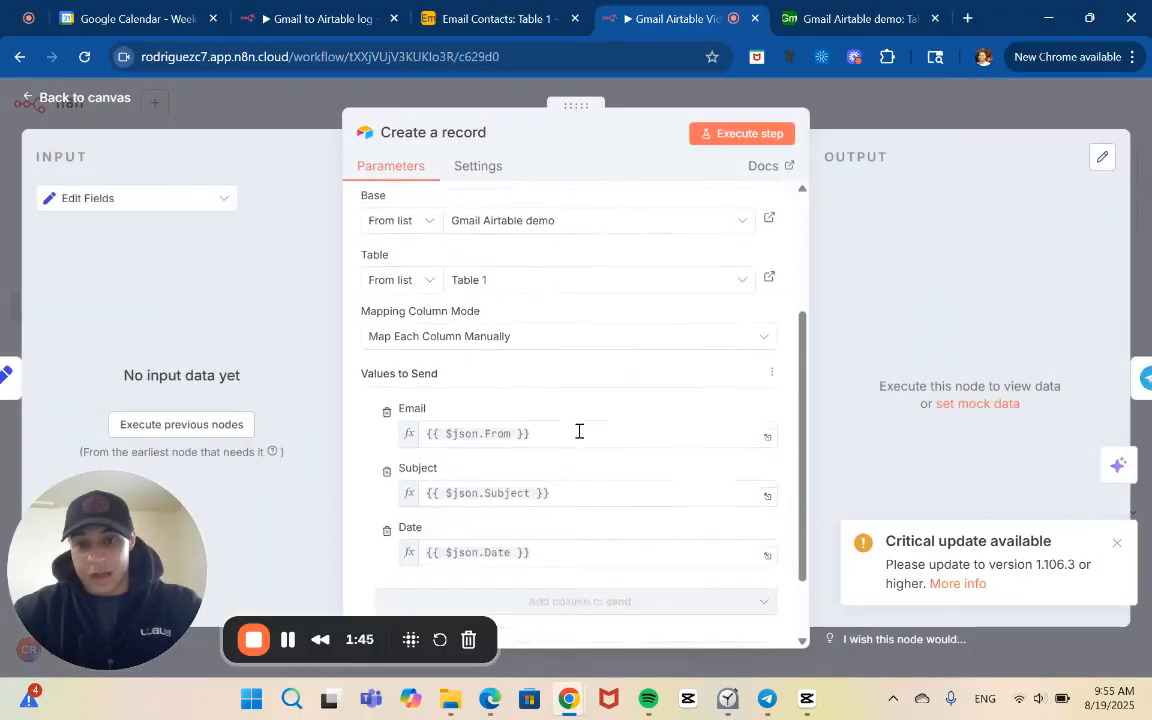
left_click(850, 18)
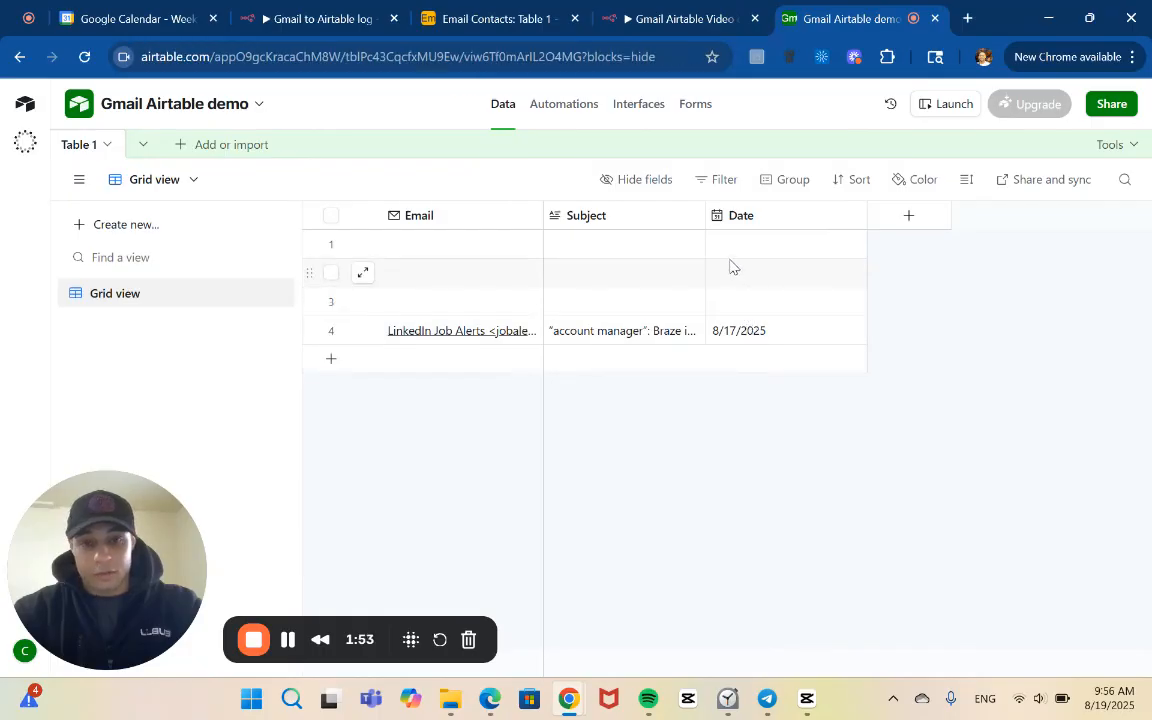
left_click(653, 24)
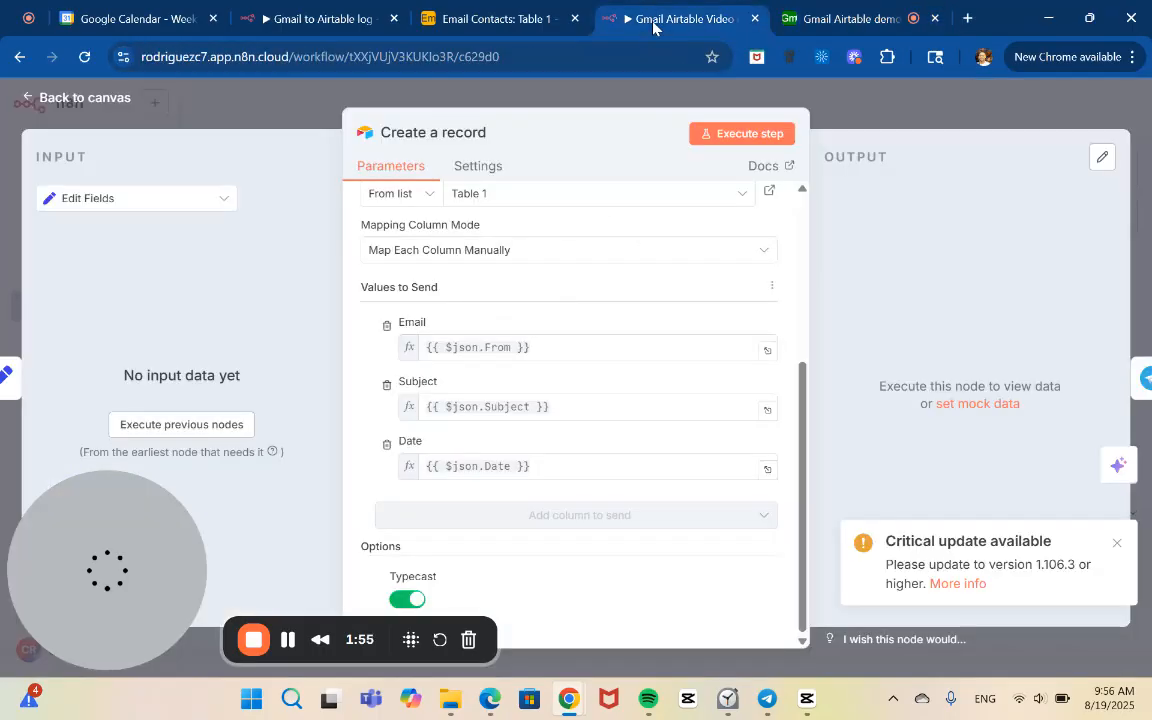
left_click(905, 116)
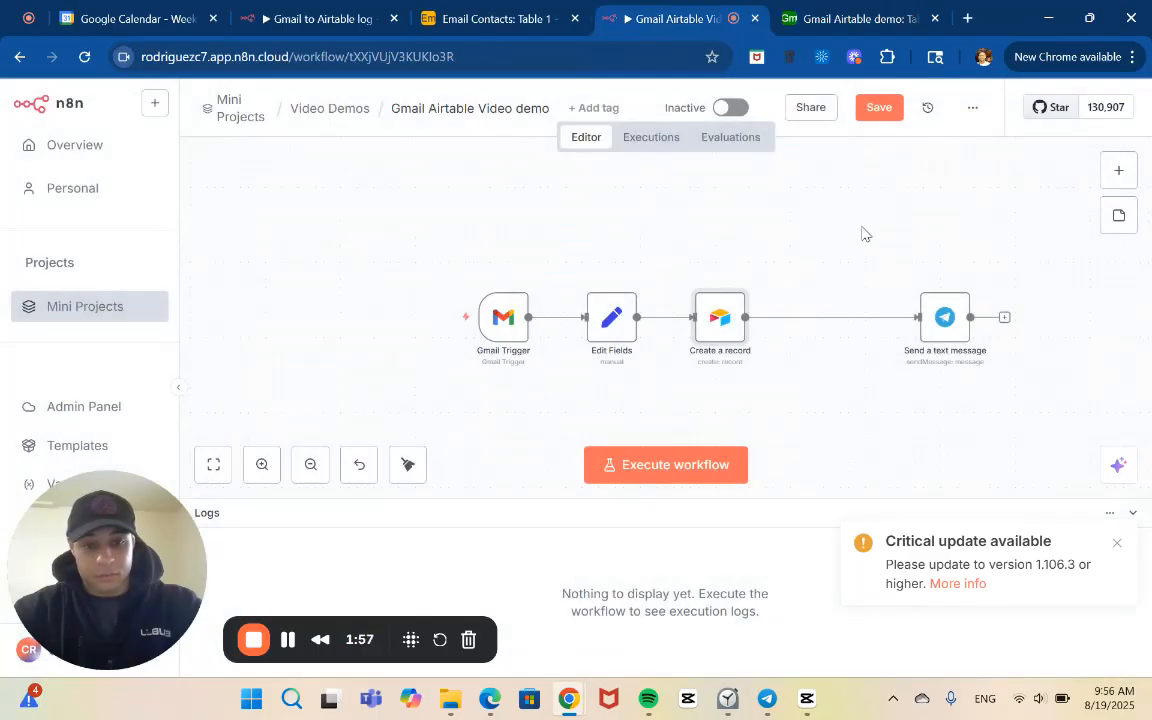
Review the Telegram Send a text message node's operation, chat ID, message text and additional fields
double_click(944, 333)
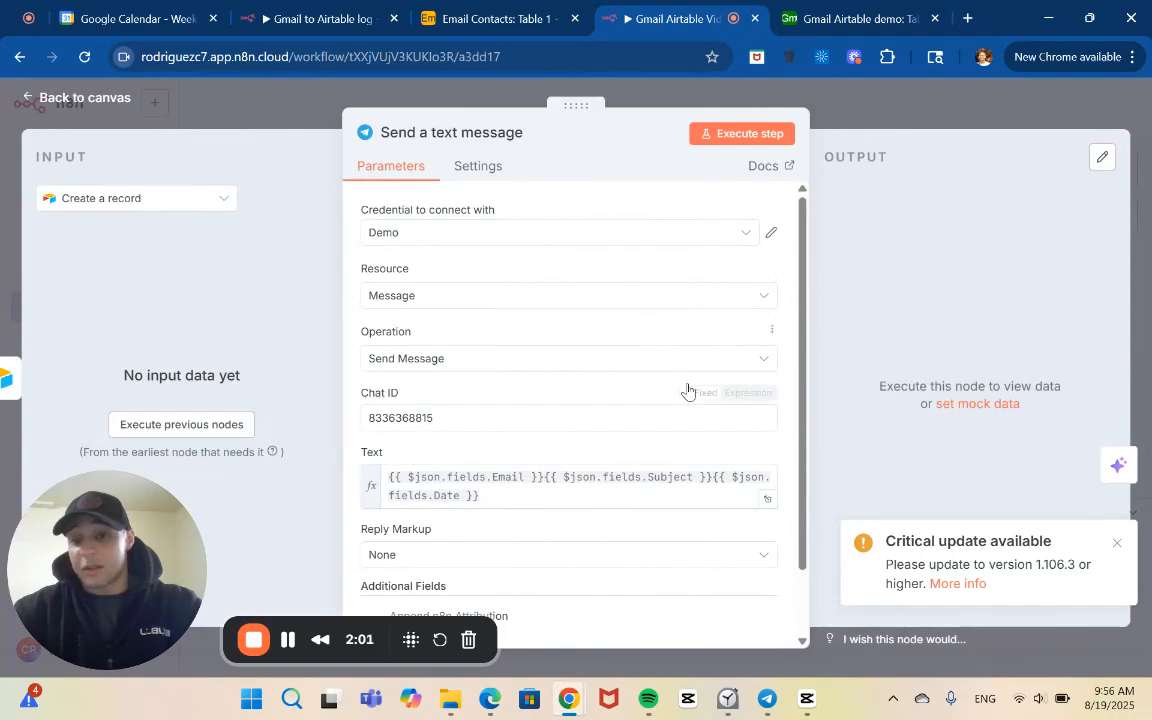
scroll(687, 391, "down", 2)
scroll(667, 310, "up", 2)
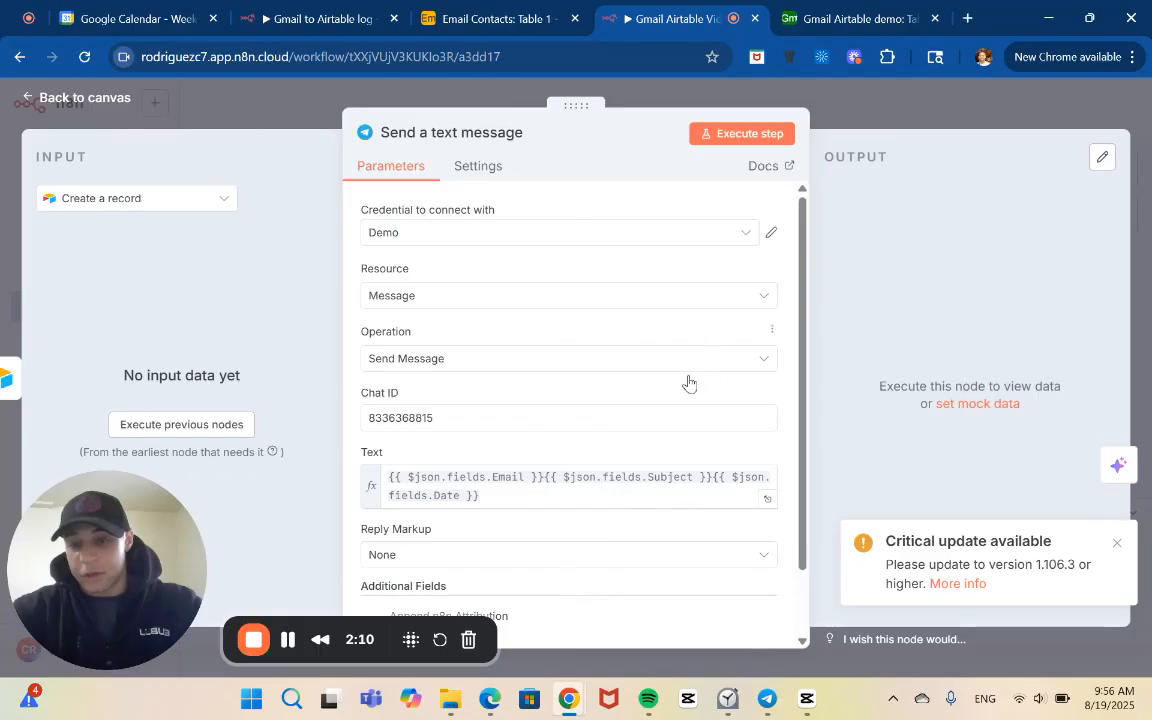
scroll(654, 445, "down", 1)
scroll(654, 443, "down", 2)
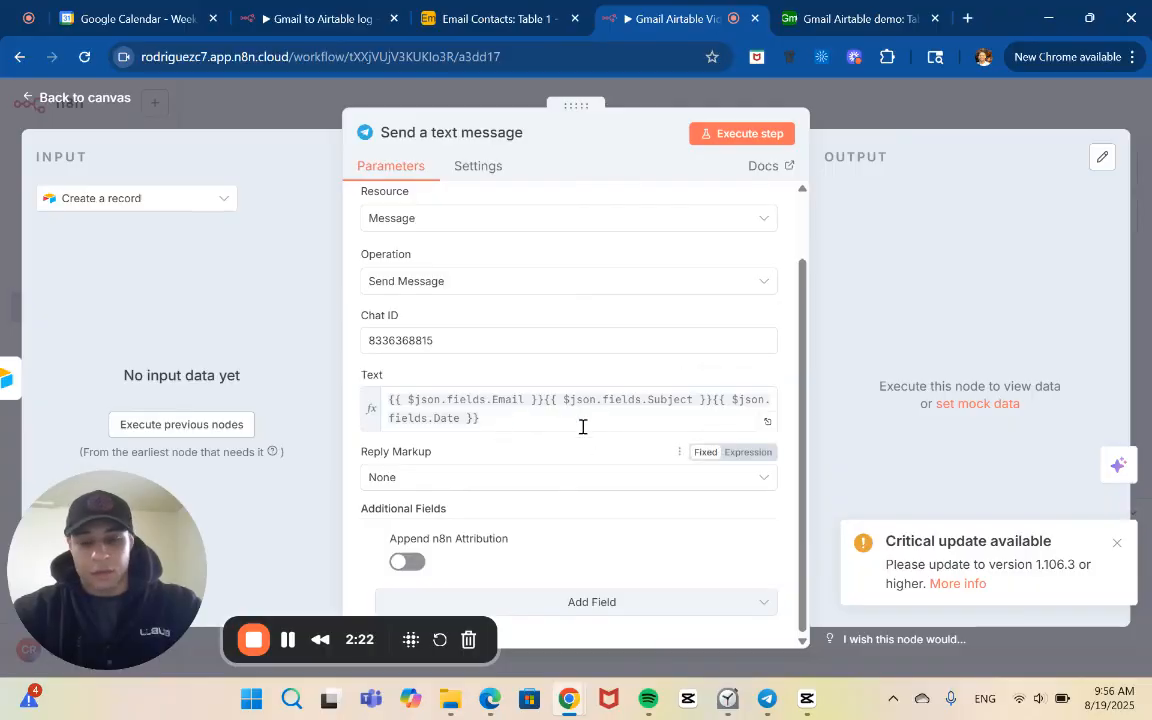
left_click(932, 124)
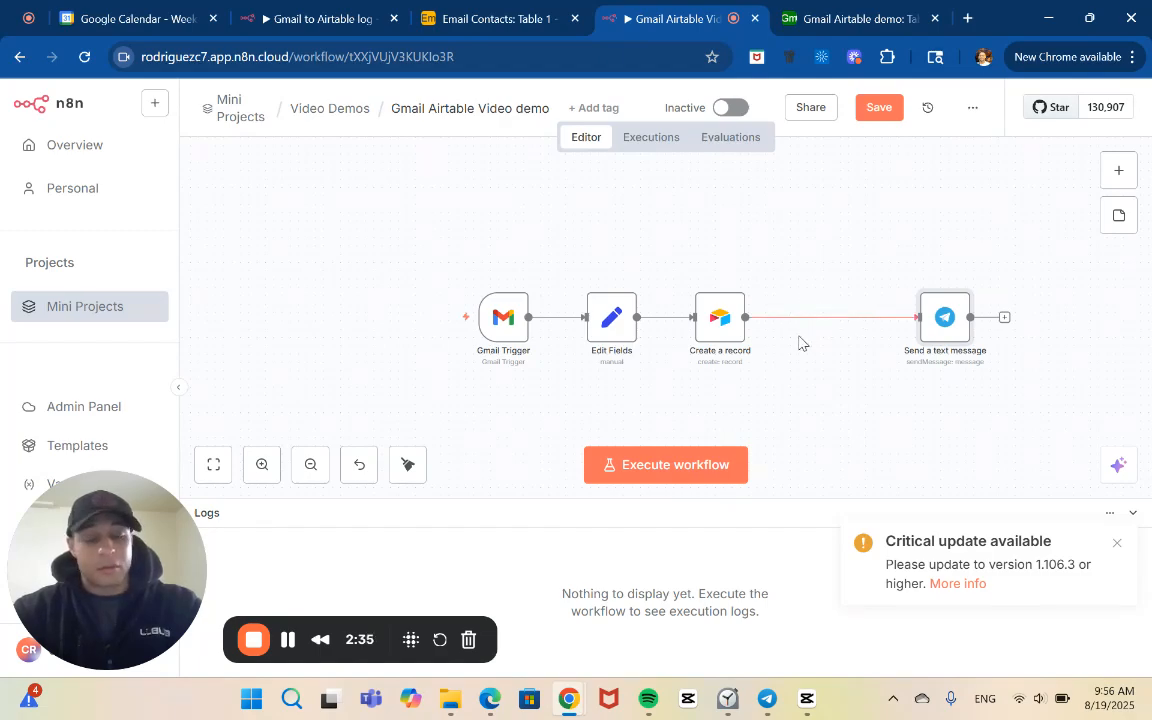
mouse_move(814, 314)
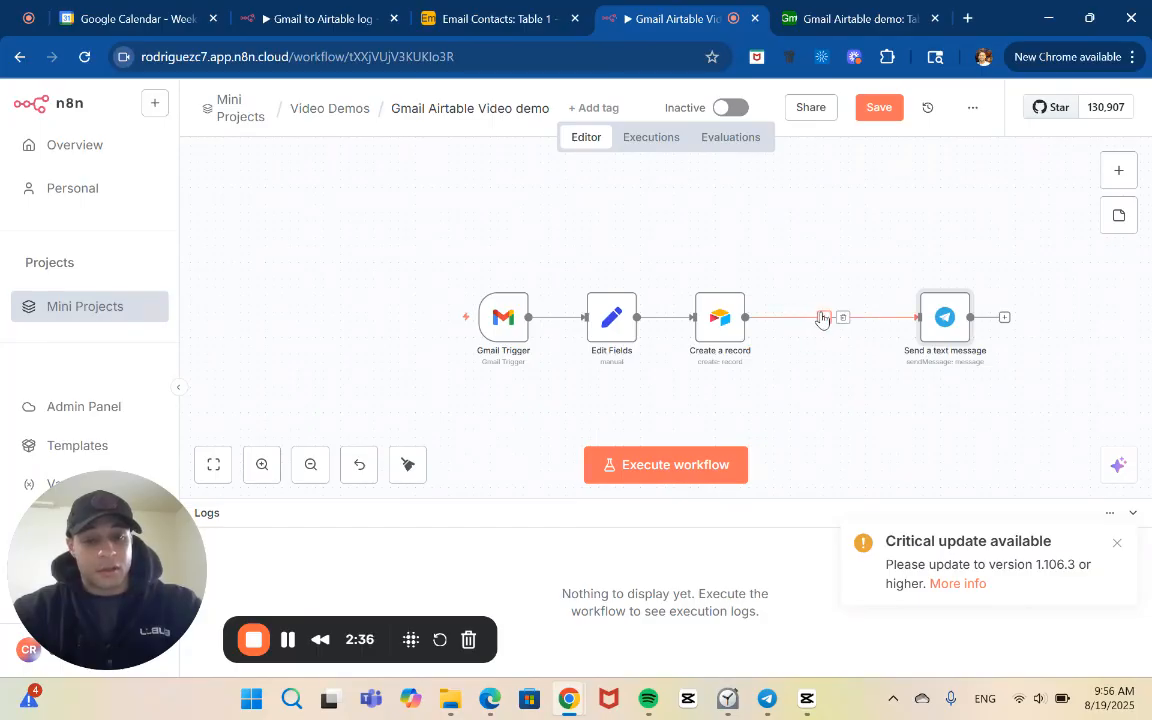
Switch to the Airtable base Gmail Airtable demo and add a Long text field named Tag to Table 1
left_click(844, 12)
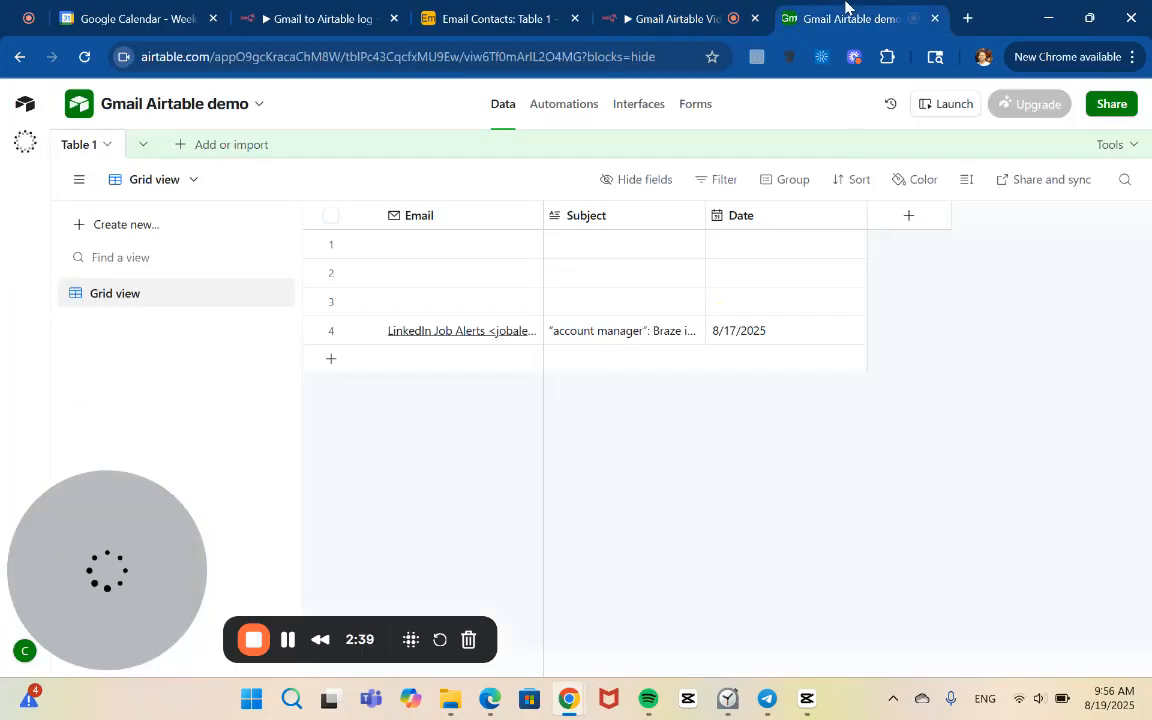
left_click(916, 218)
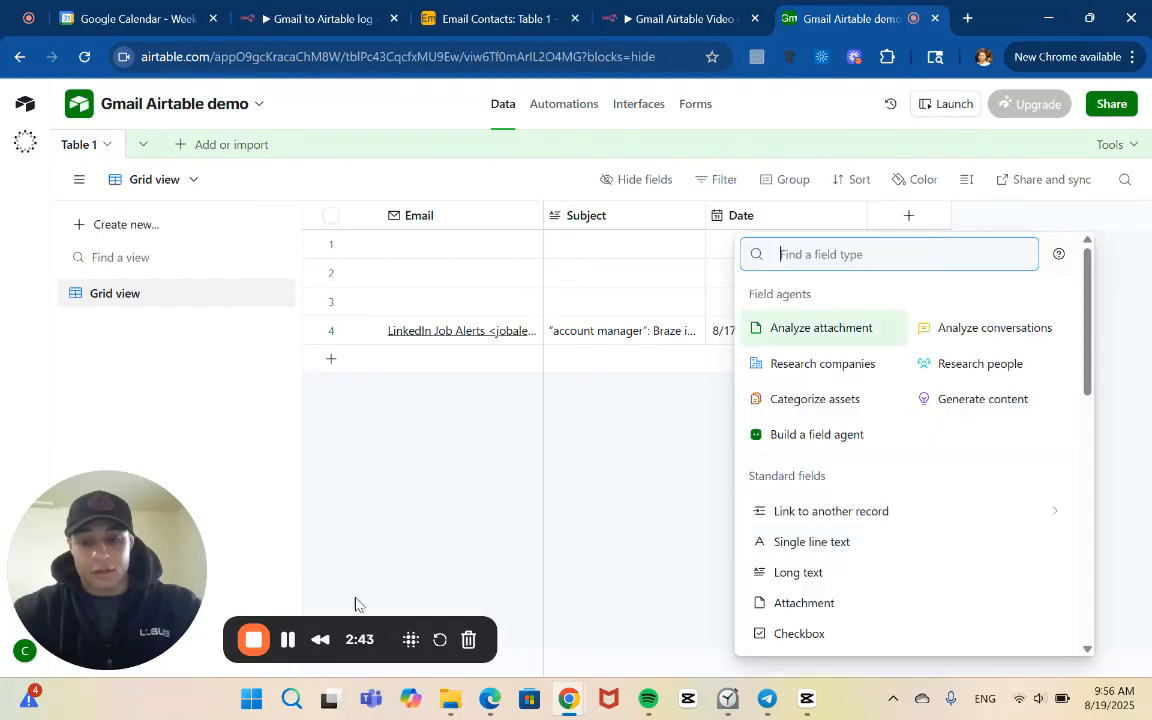
left_click(281, 640)
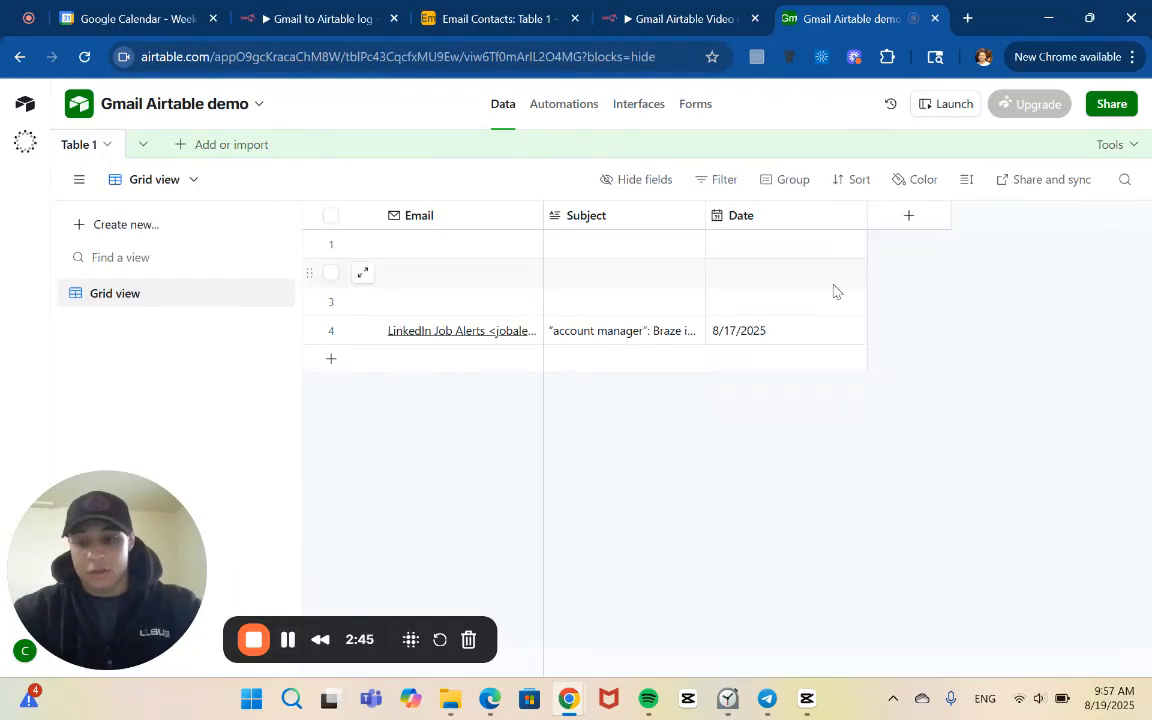
left_click(913, 222)
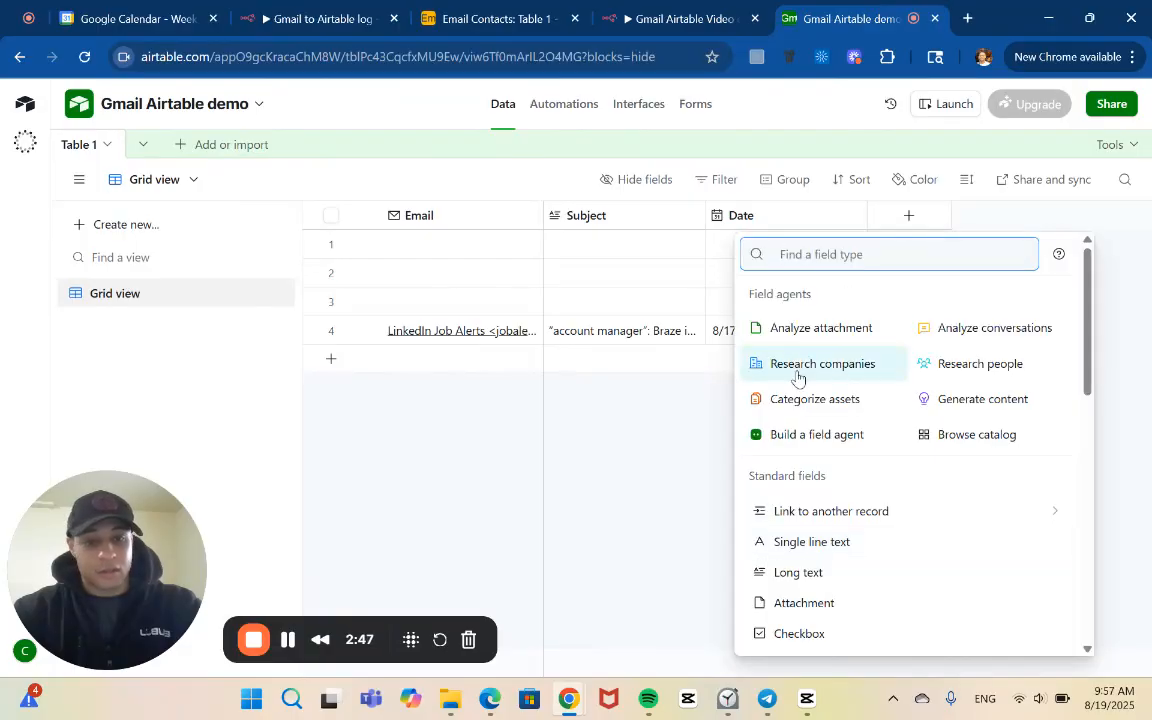
left_click(850, 578)
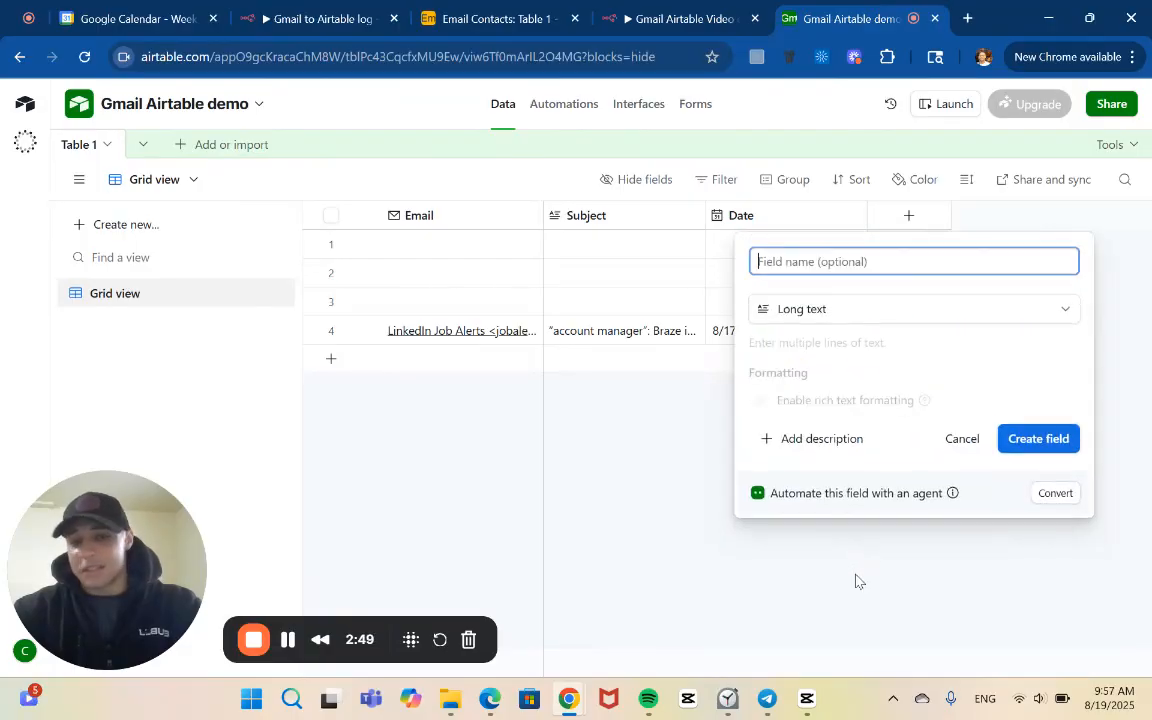
type("Tag")
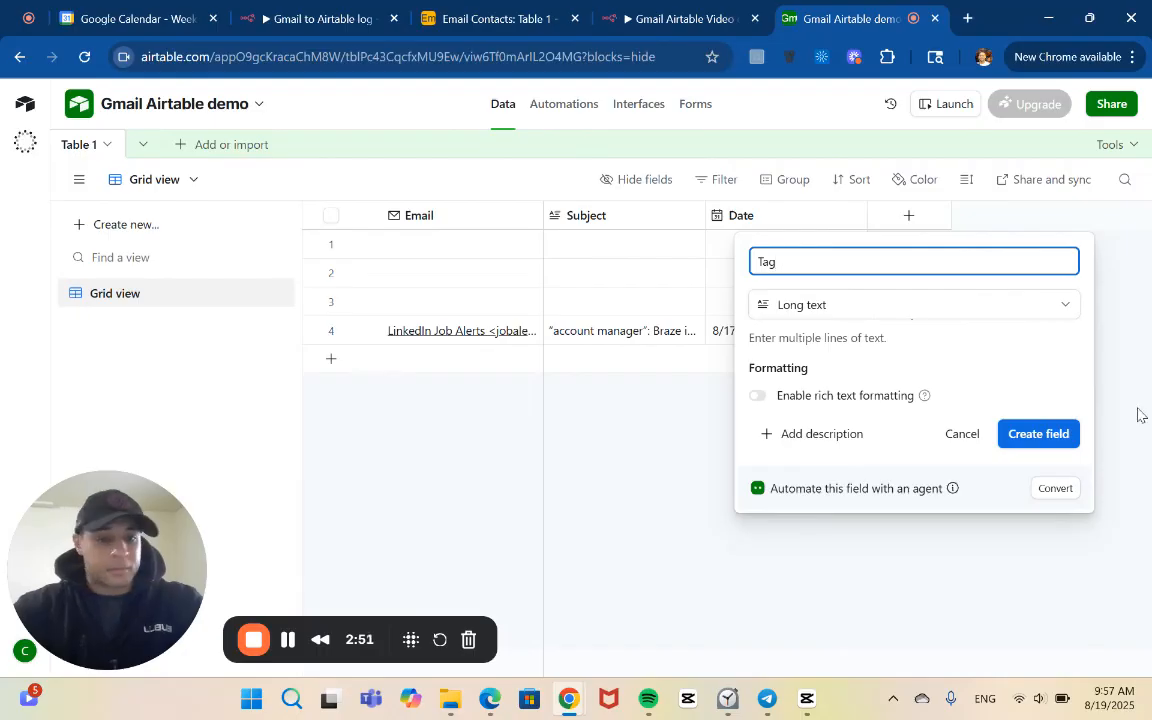
left_click(1069, 434)
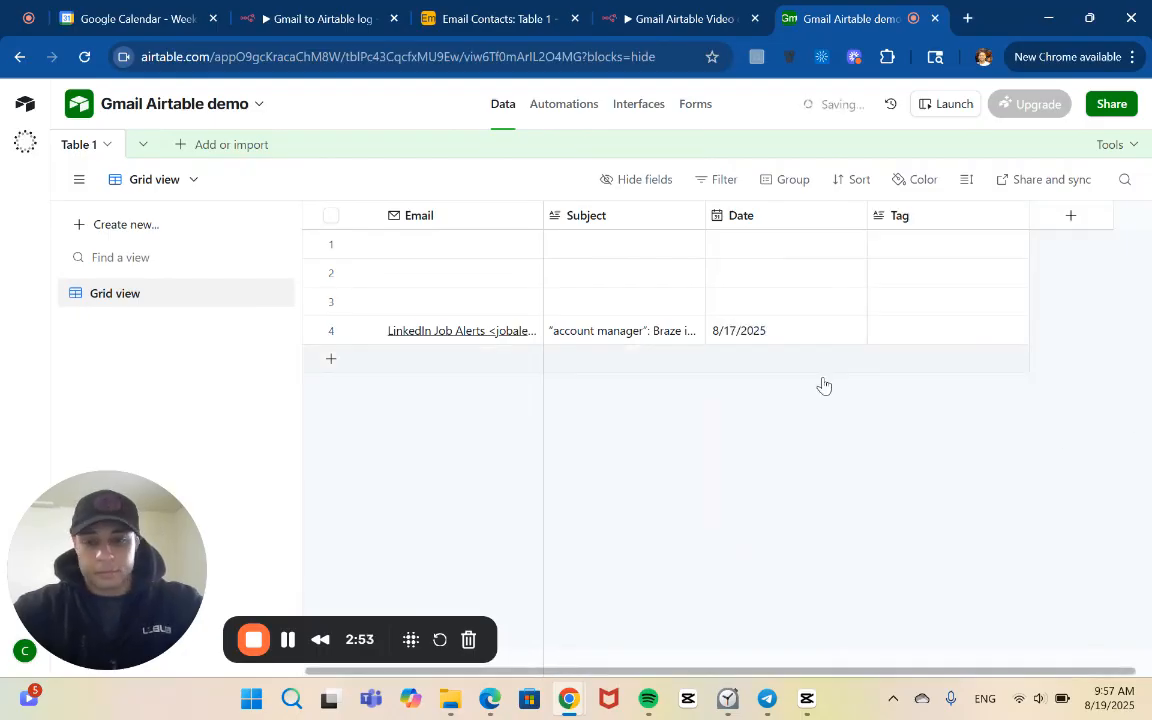
Return to the n8n workflow, fetch a test event in the Gmail Trigger node and check its output
left_click(649, 16)
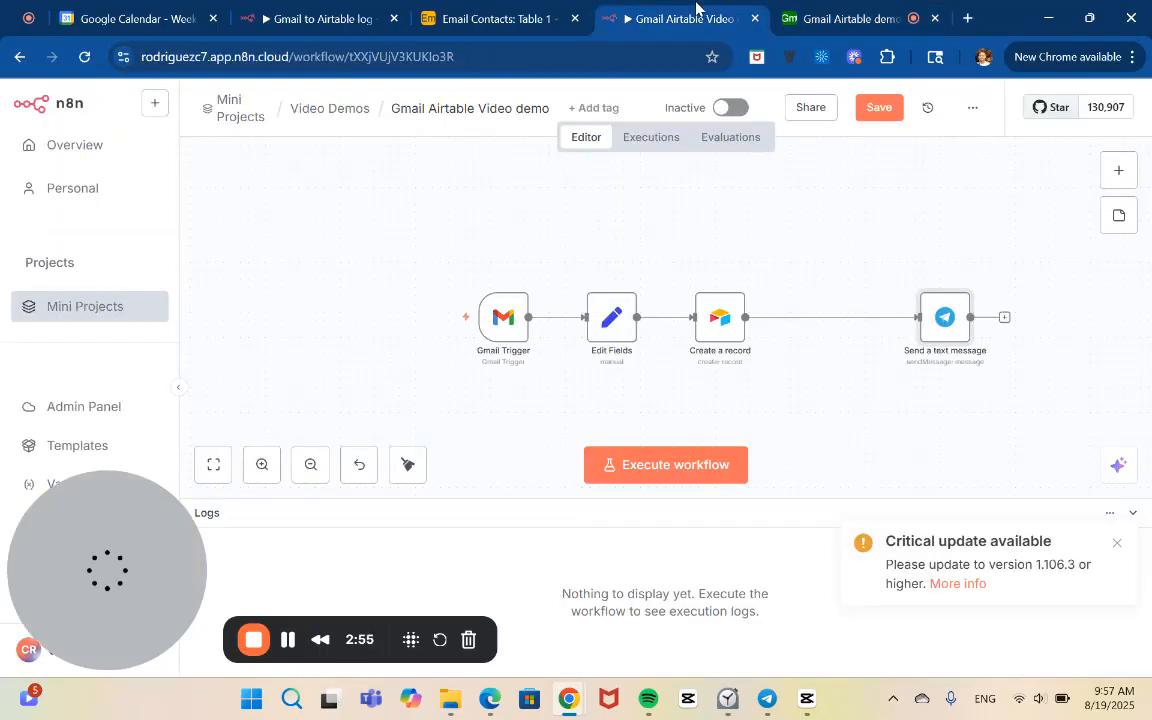
left_click(612, 326)
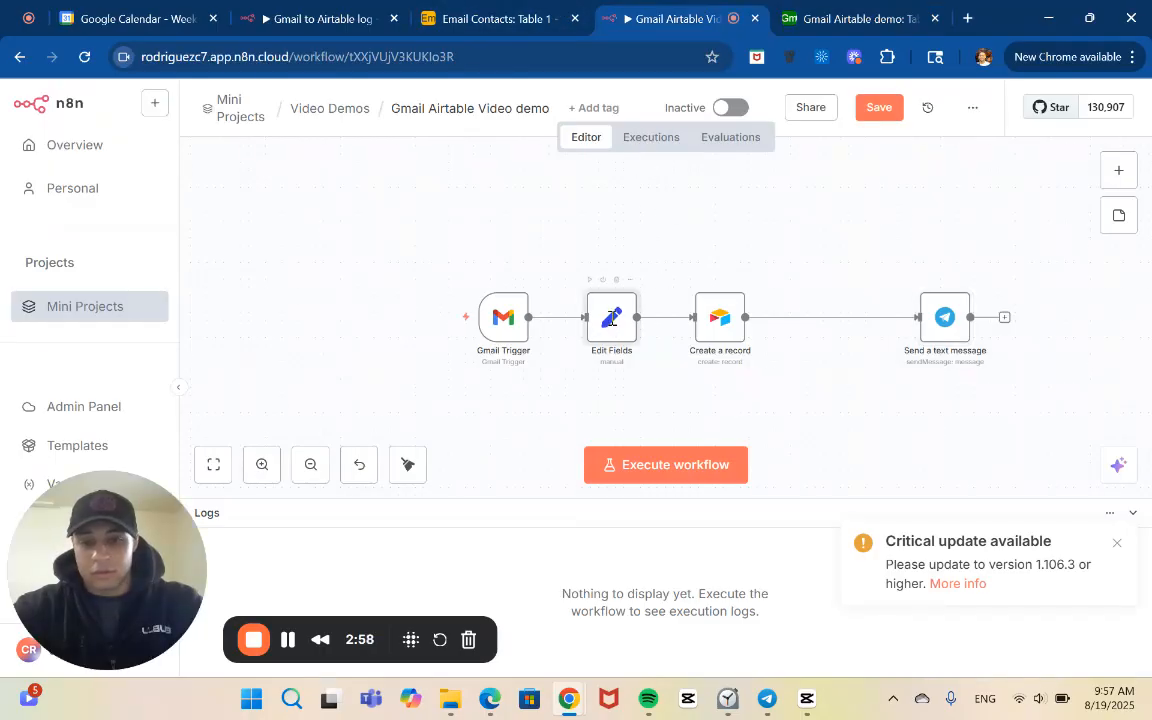
double_click(612, 318)
left_click(319, 100)
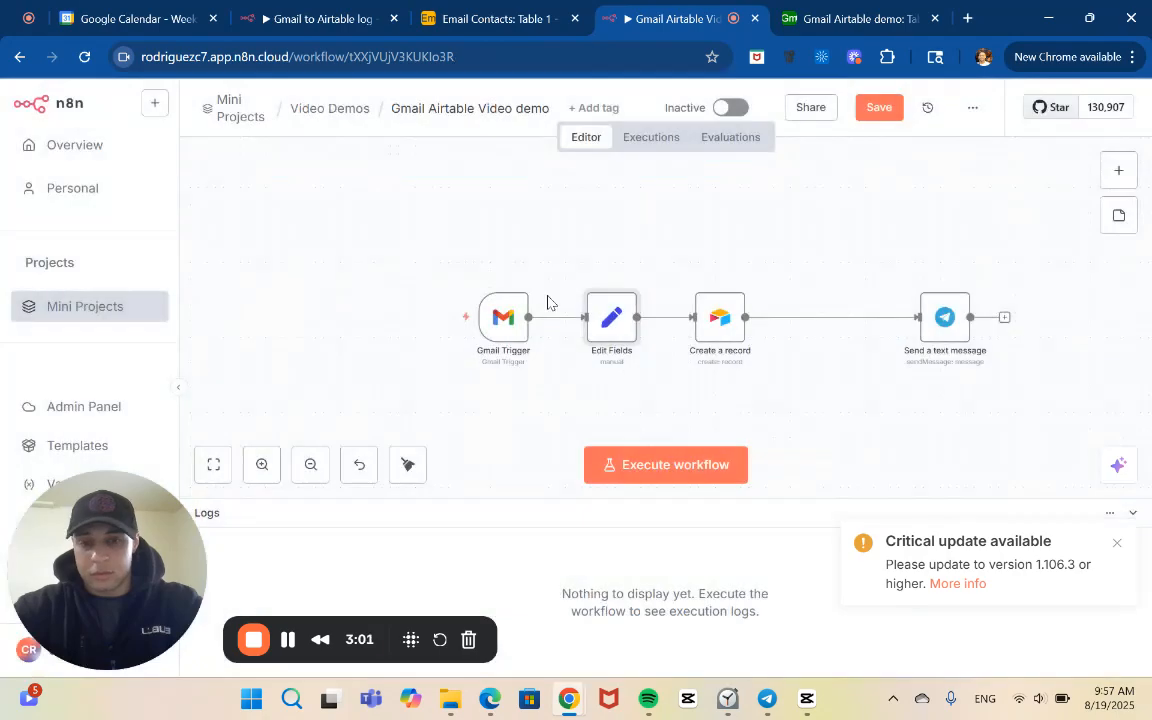
double_click(501, 330)
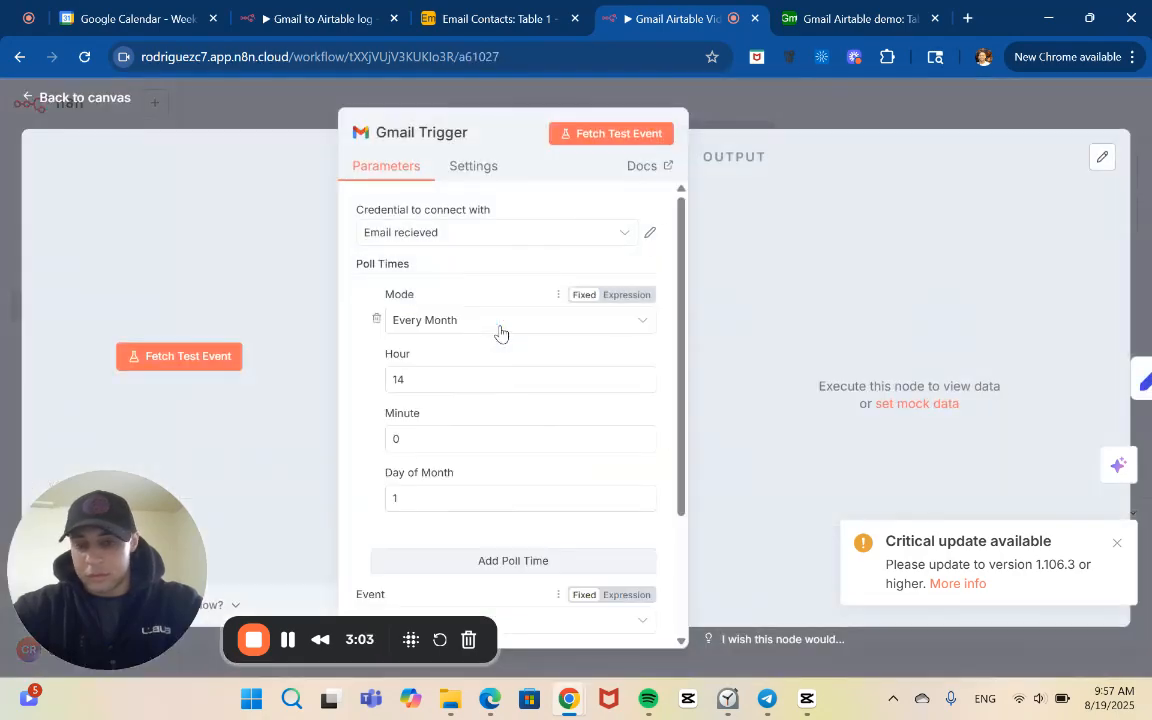
left_click(600, 138)
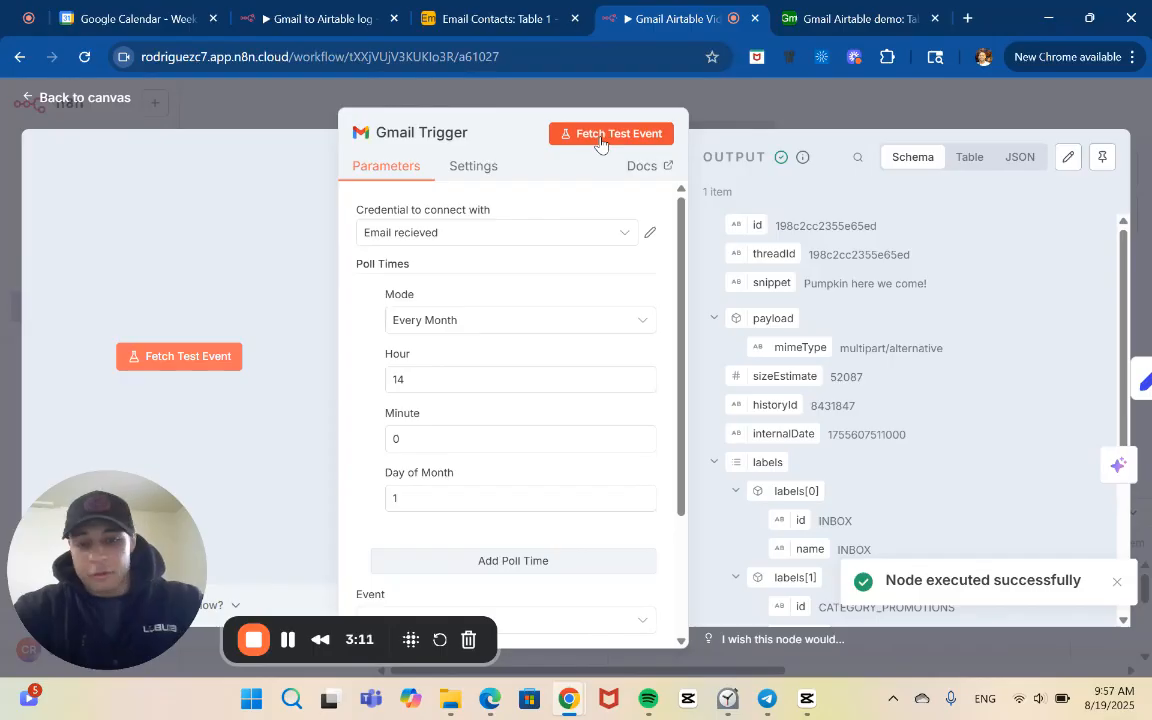
scroll(900, 290, "down", 5)
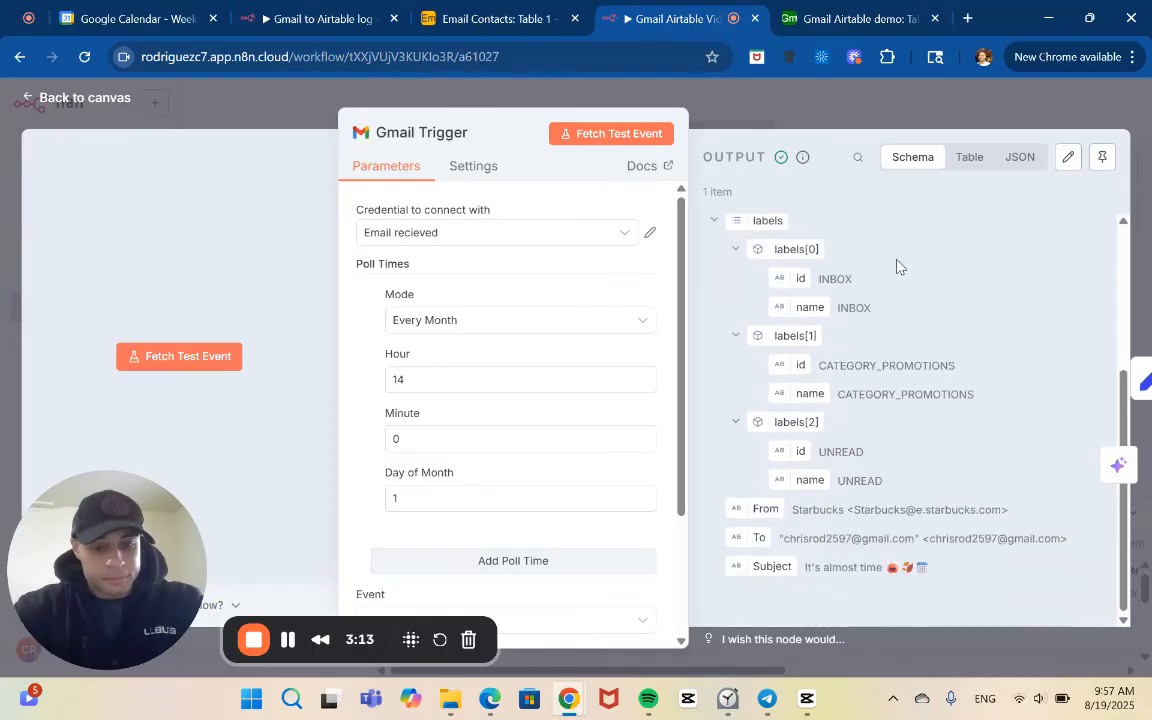
left_click(742, 110)
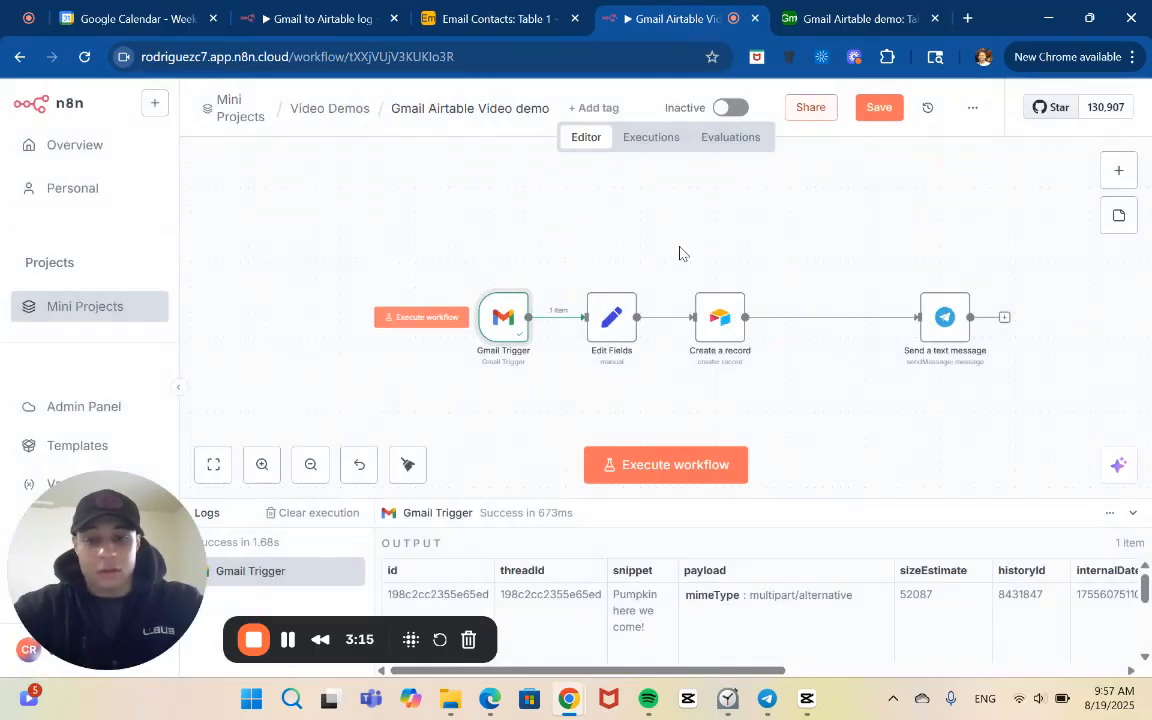
Open the Edit Fields node and review its From, Subject and Date fields against the Gmail Trigger input data
double_click(612, 327)
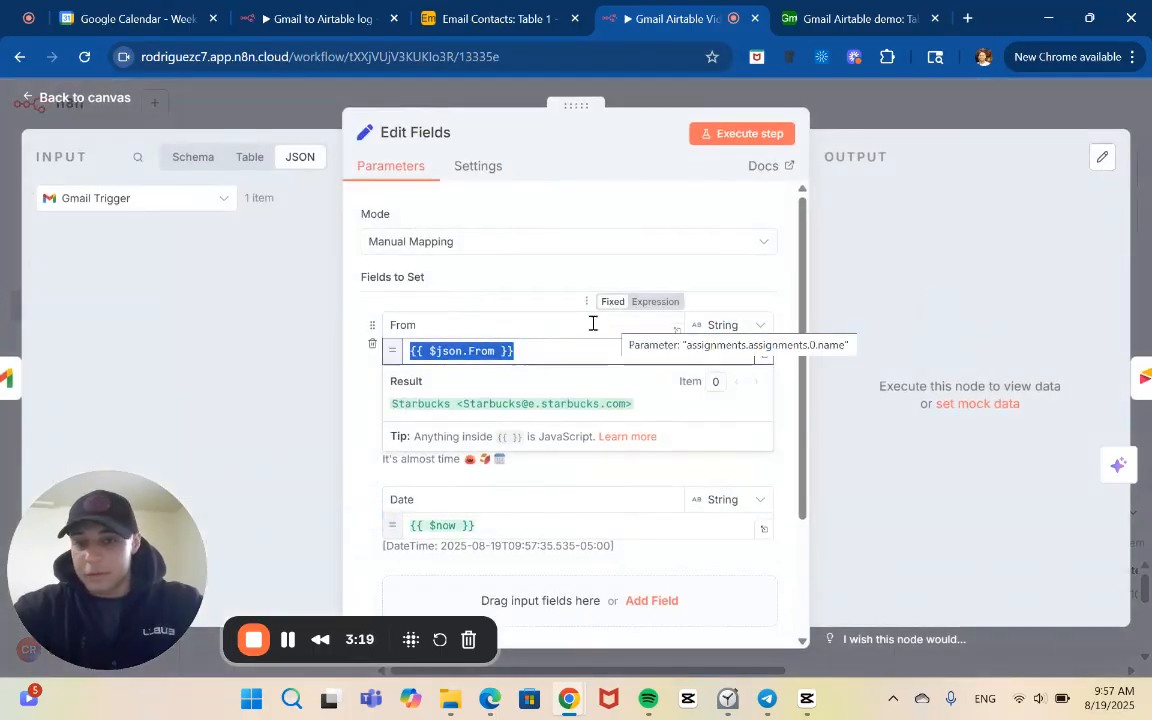
left_click(355, 340)
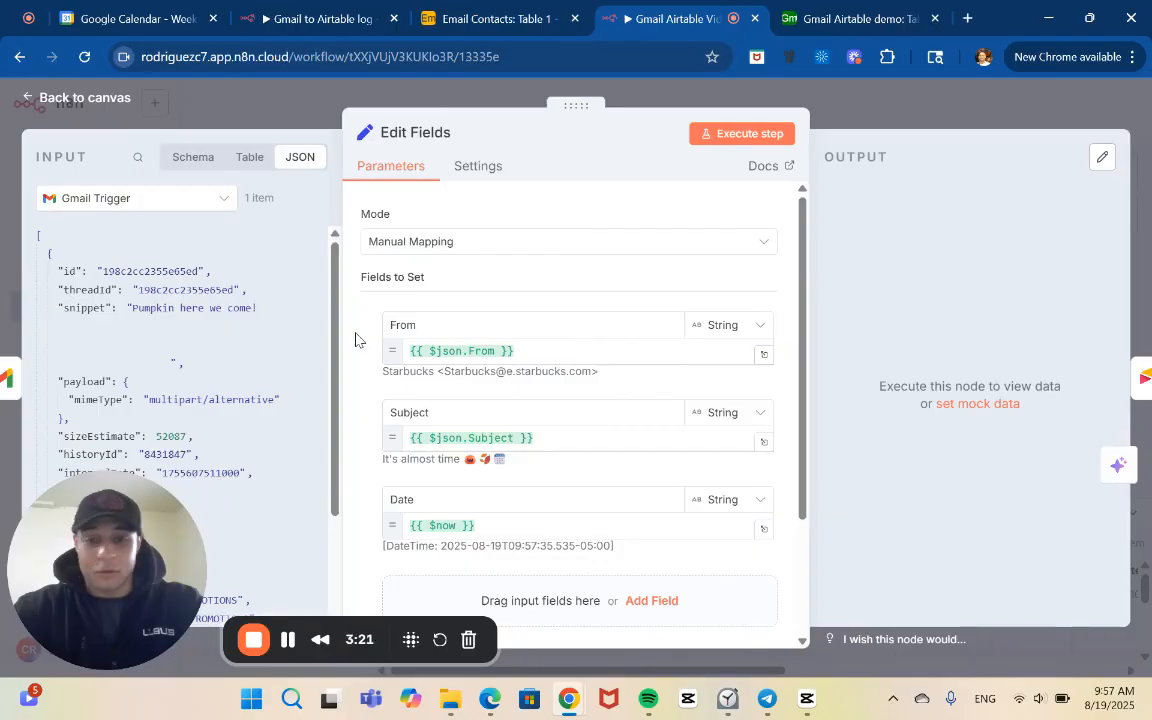
scroll(354, 340, "down", 3)
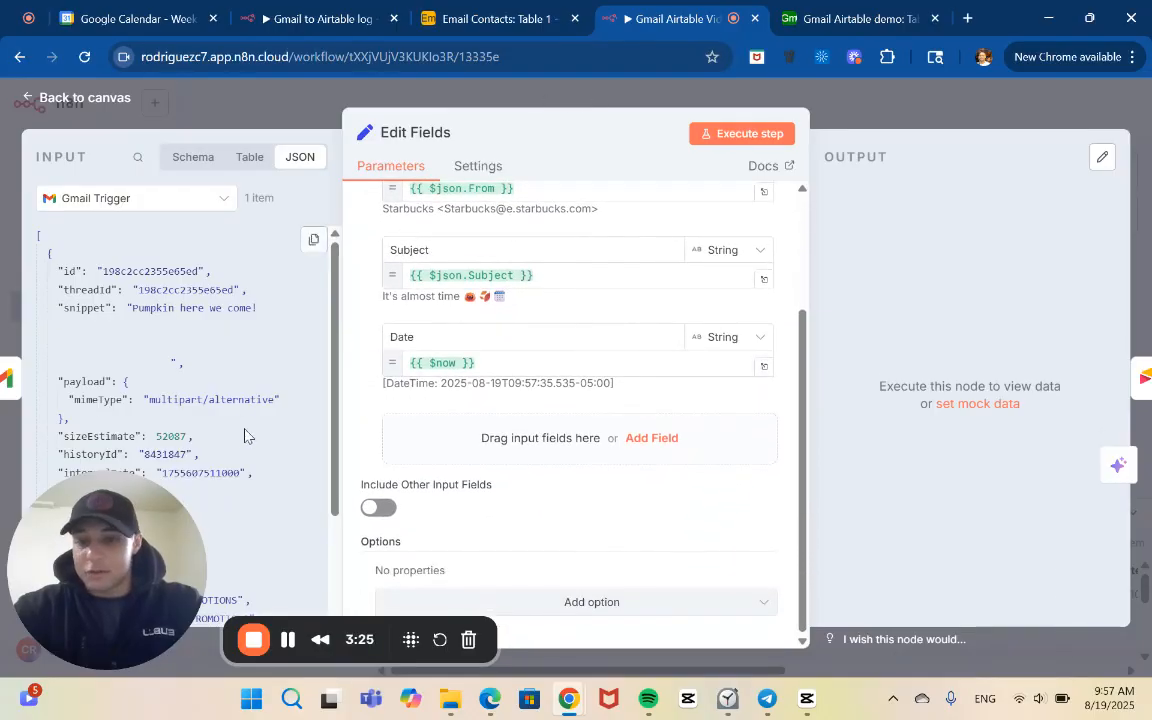
scroll(244, 435, "down", 2)
scroll(244, 435, "up", 2)
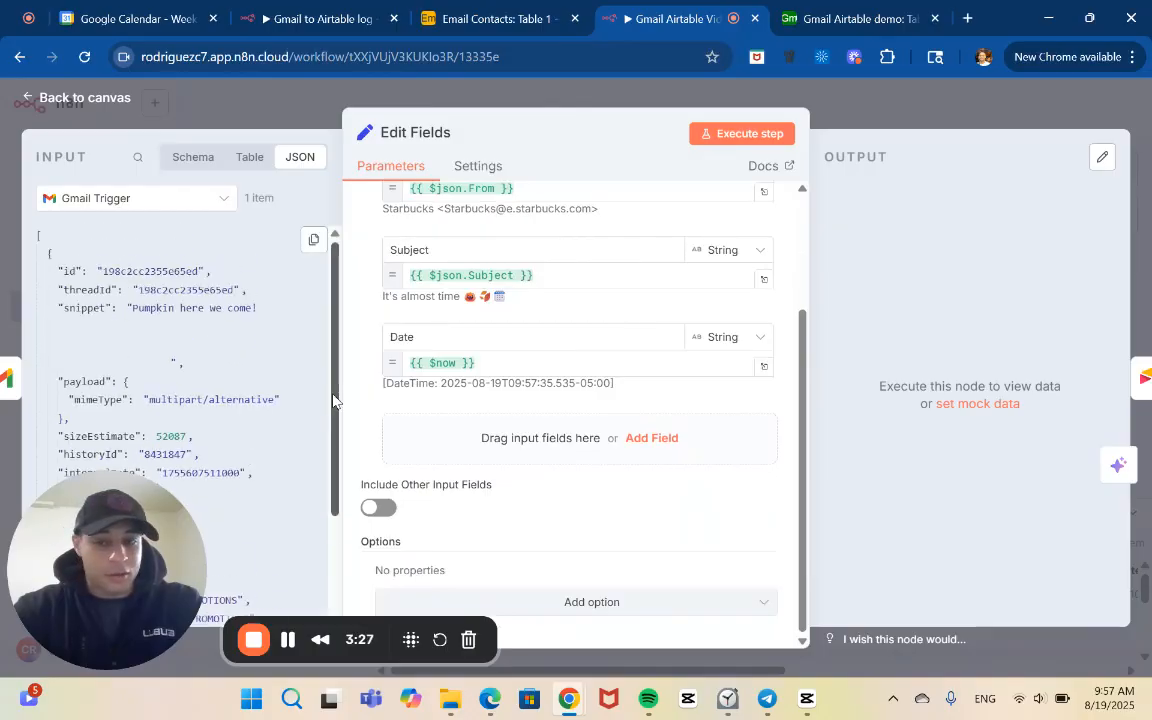
scroll(392, 408, "up", 1)
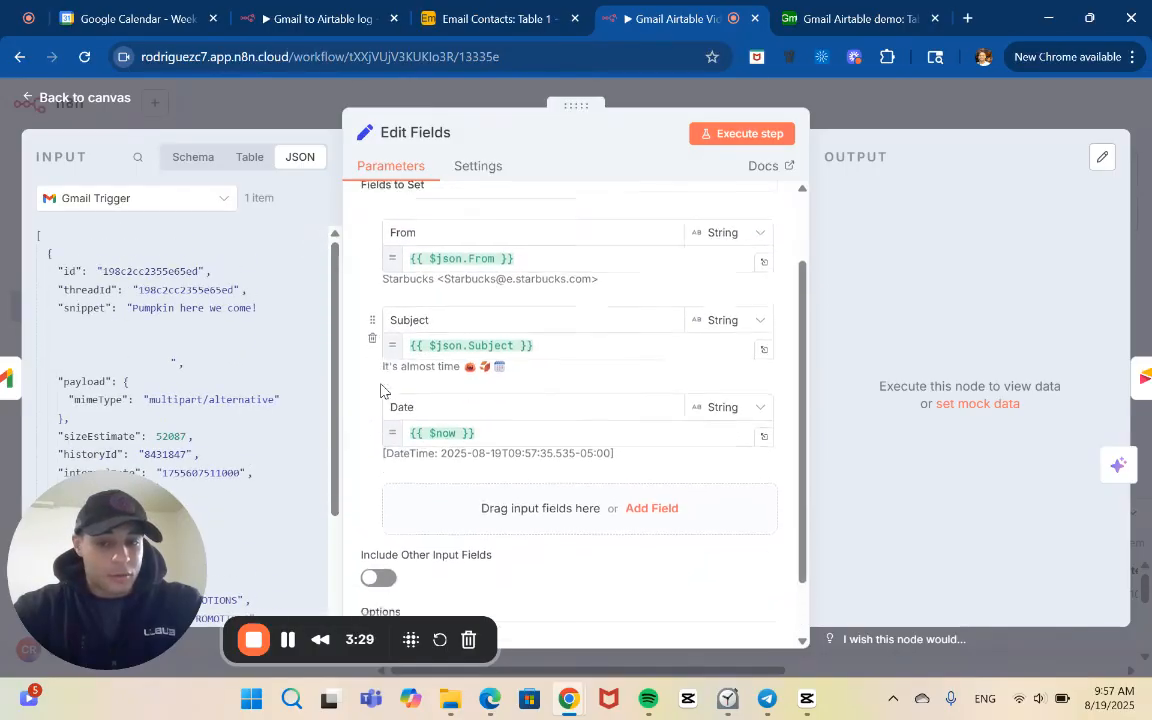
scroll(385, 400, "down", 1)
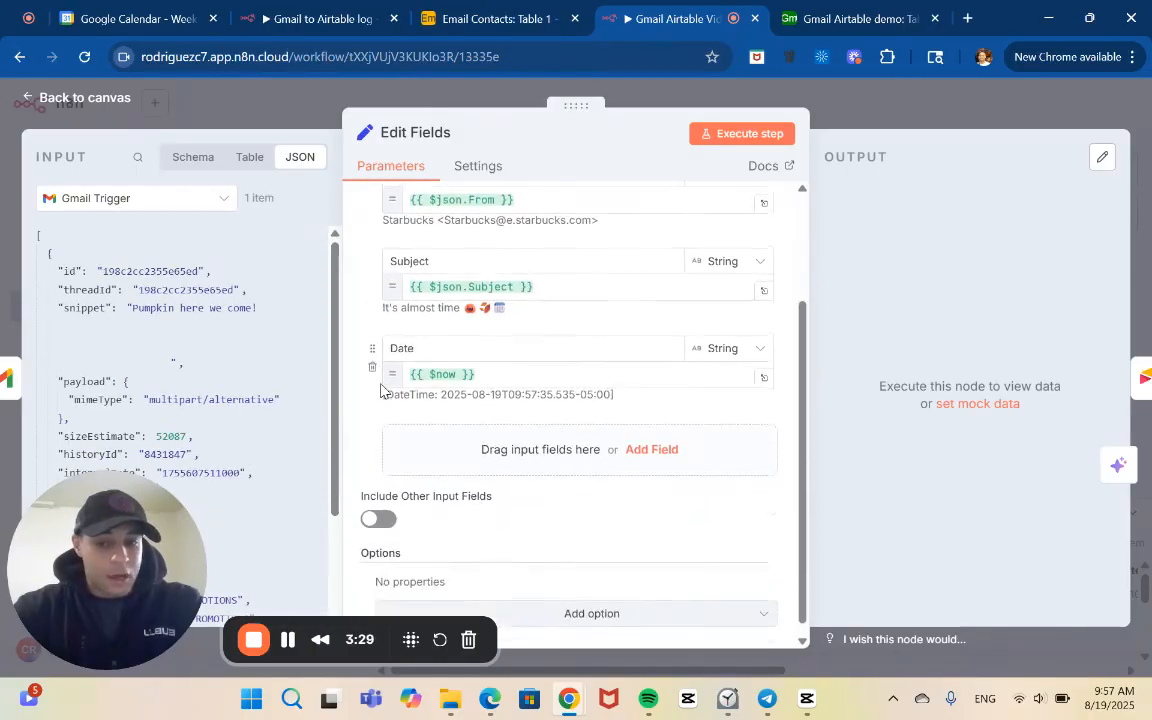
Add a String field named Tag to the Edit Fields node, matching the Tag column in the Airtable base
left_click(667, 455)
left_click(843, 14)
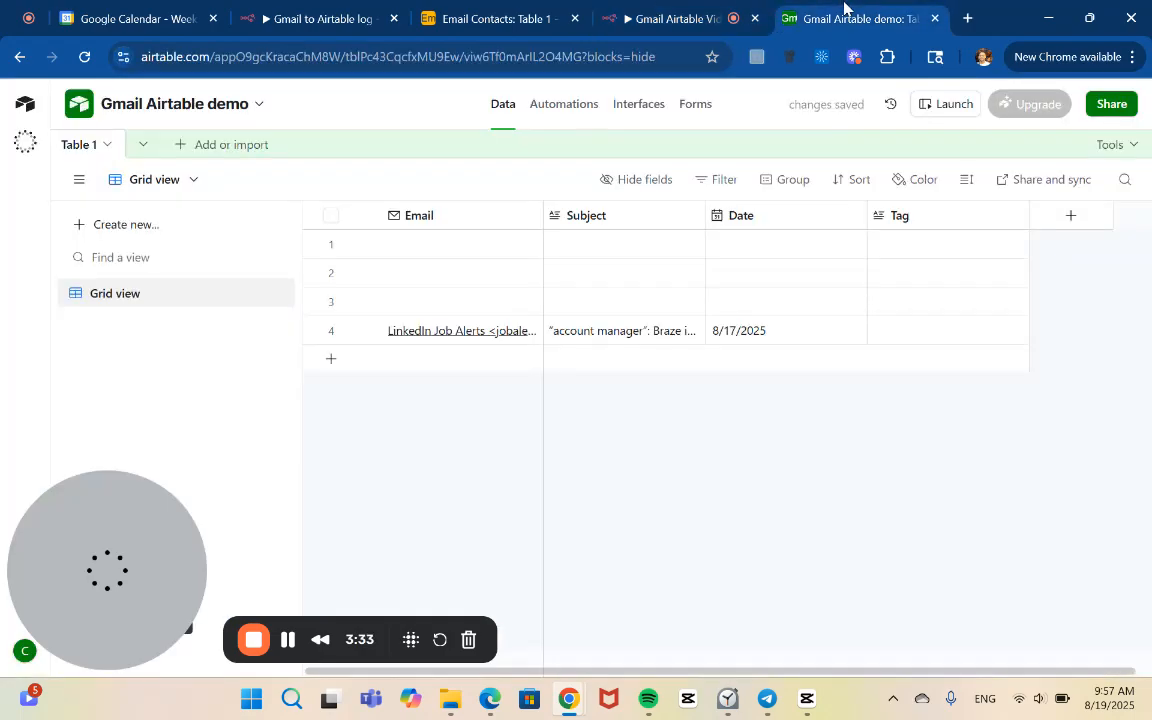
left_click(690, 16)
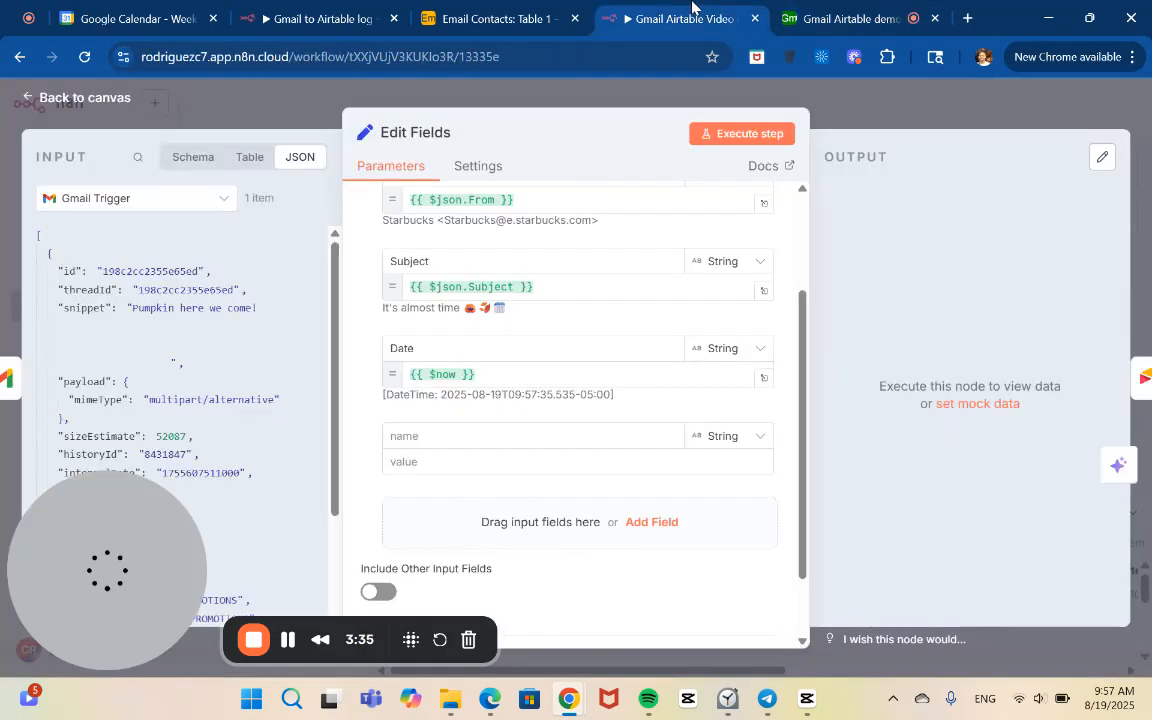
left_click(544, 437)
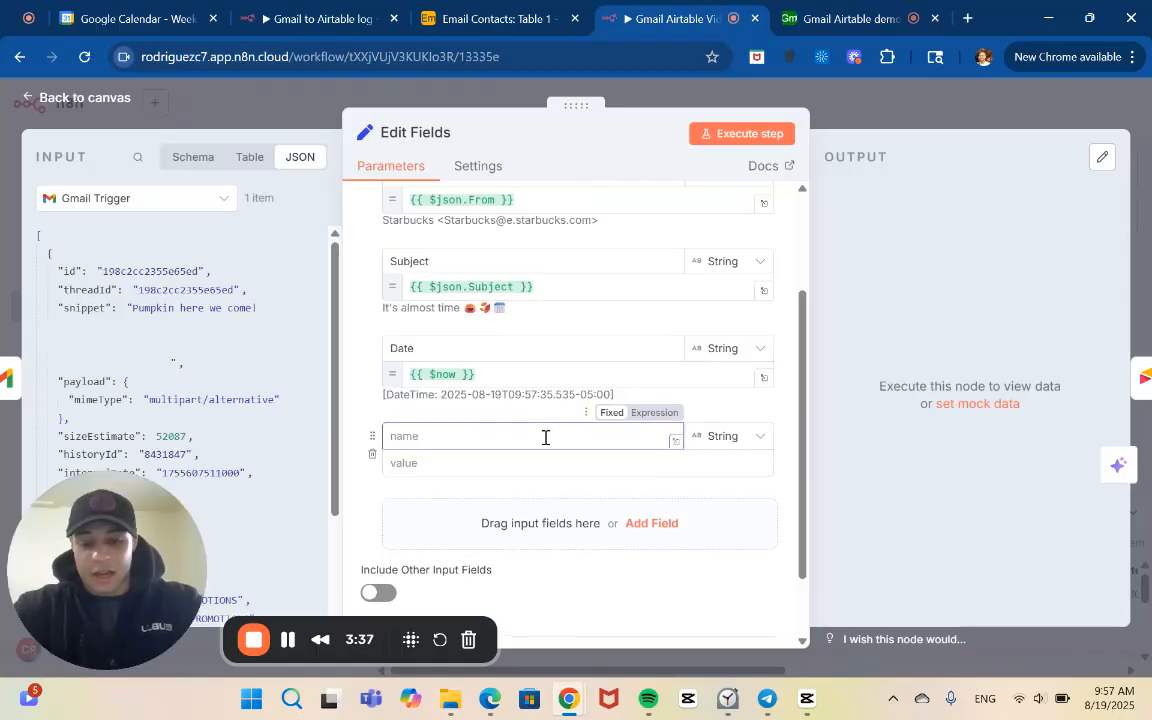
type("Tag")
left_click(478, 459)
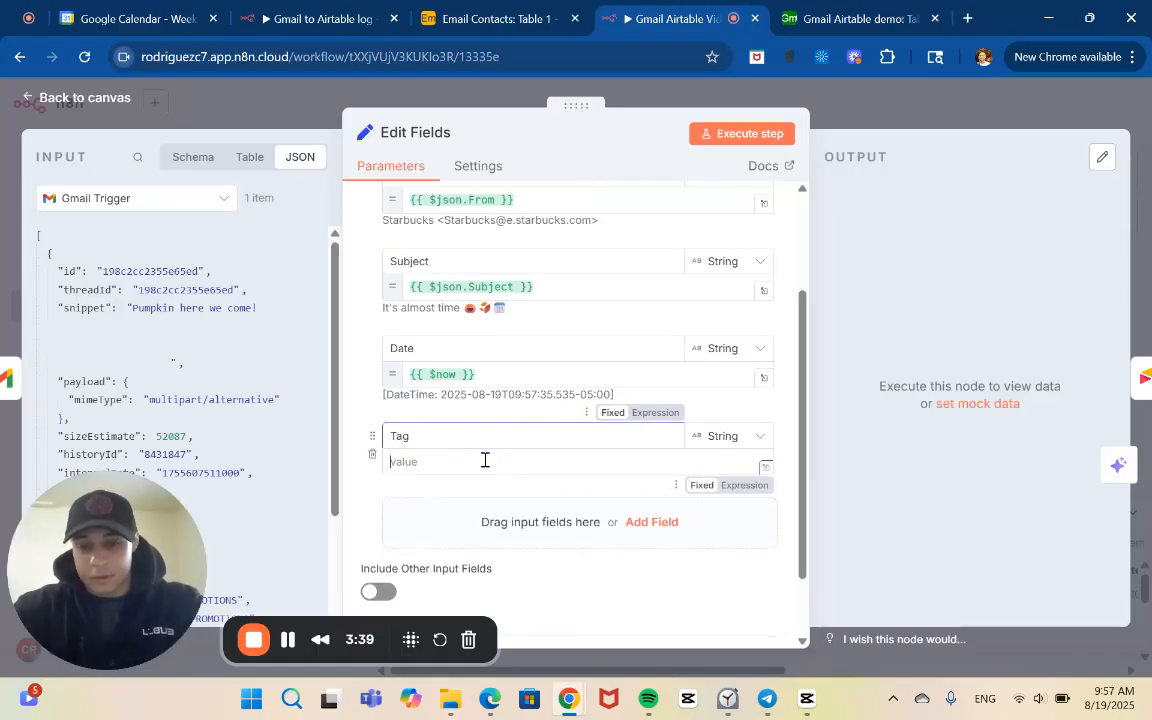
Examine the Gmail Trigger input data in the Edit Fields node, including its labels, sender and subject
scroll(234, 436, "down", 5)
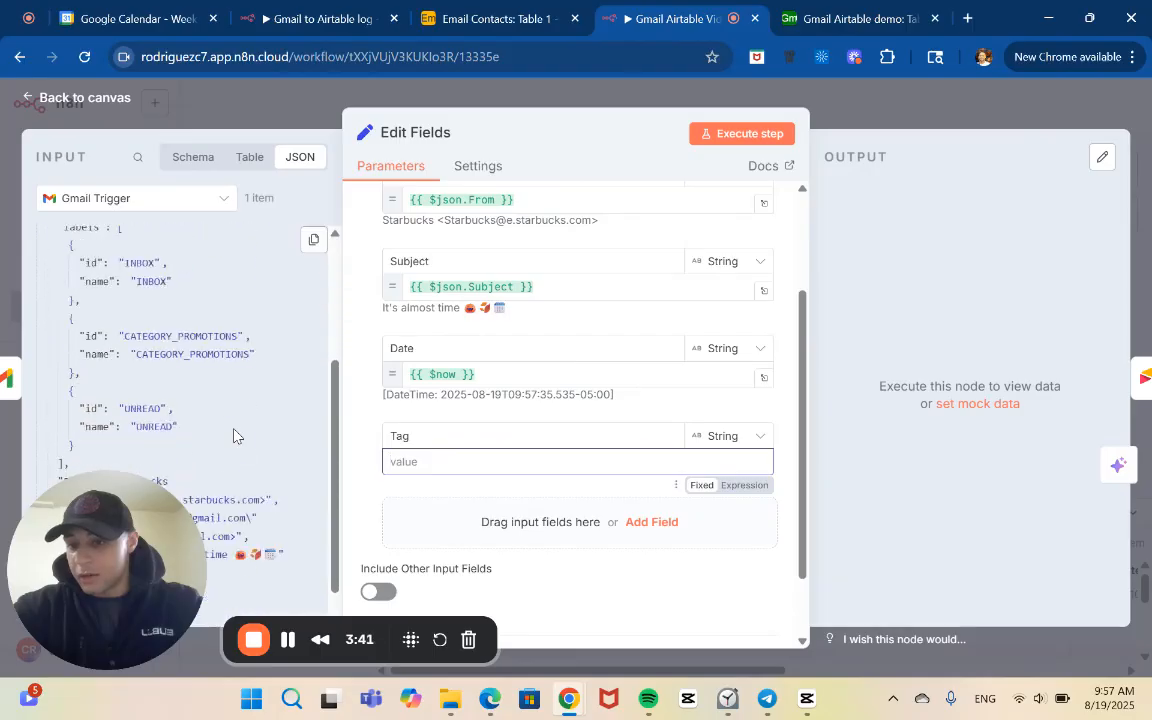
left_click(135, 542)
left_click_drag(135, 542, 1049, 534)
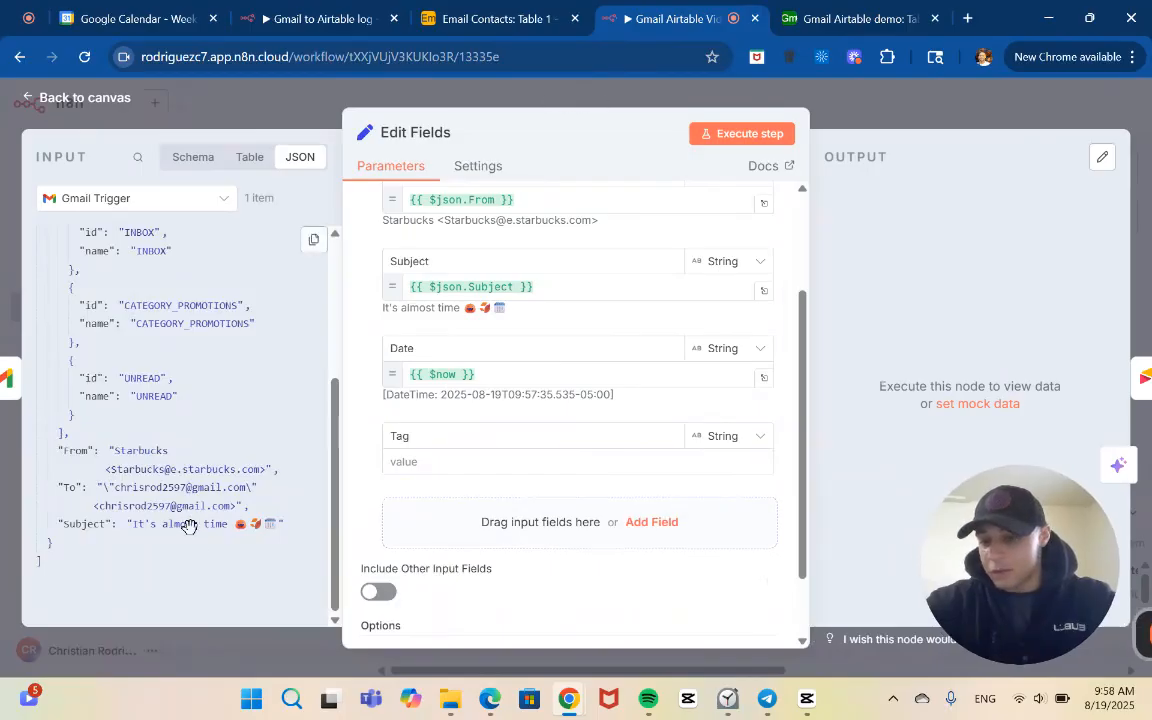
scroll(200, 540, "up", 1)
scroll(199, 537, "up", 5)
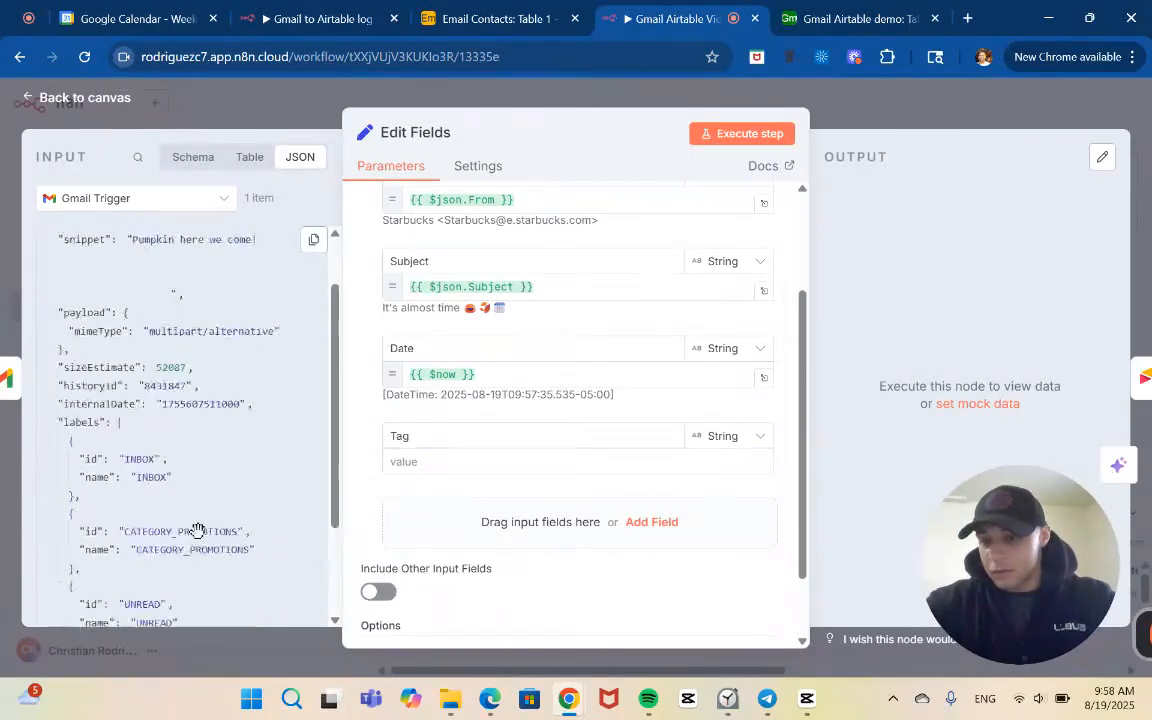
scroll(190, 435, "down", 5)
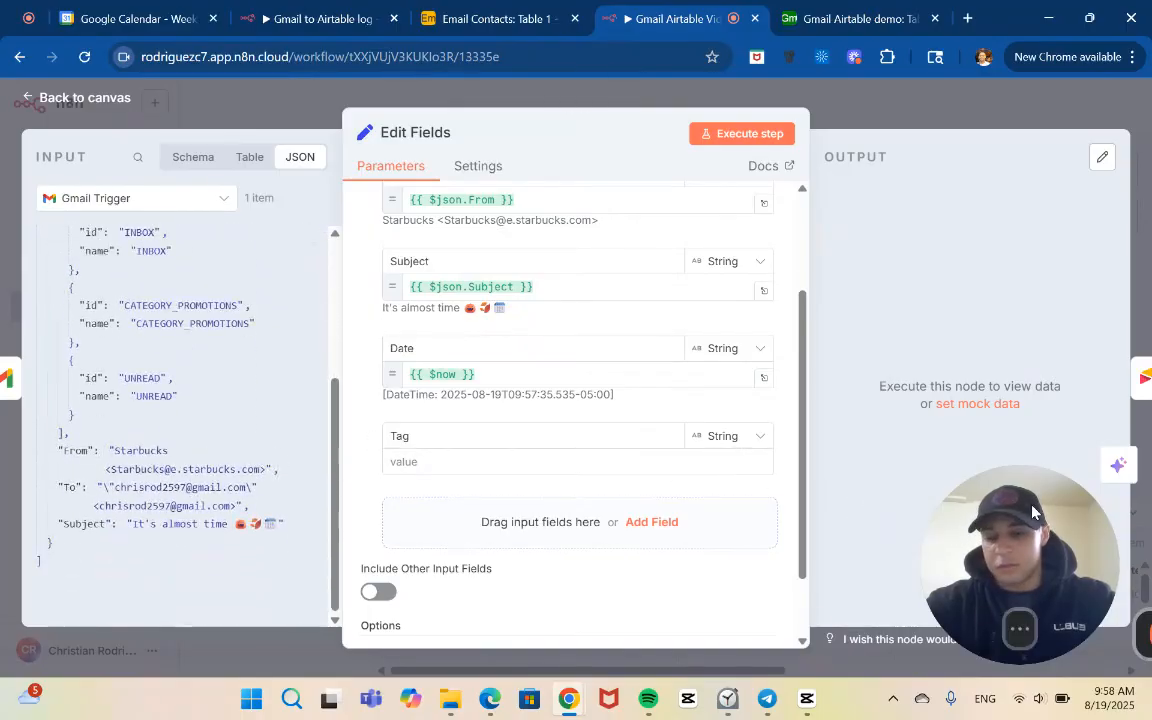
left_click_drag(944, 504, 300, 588)
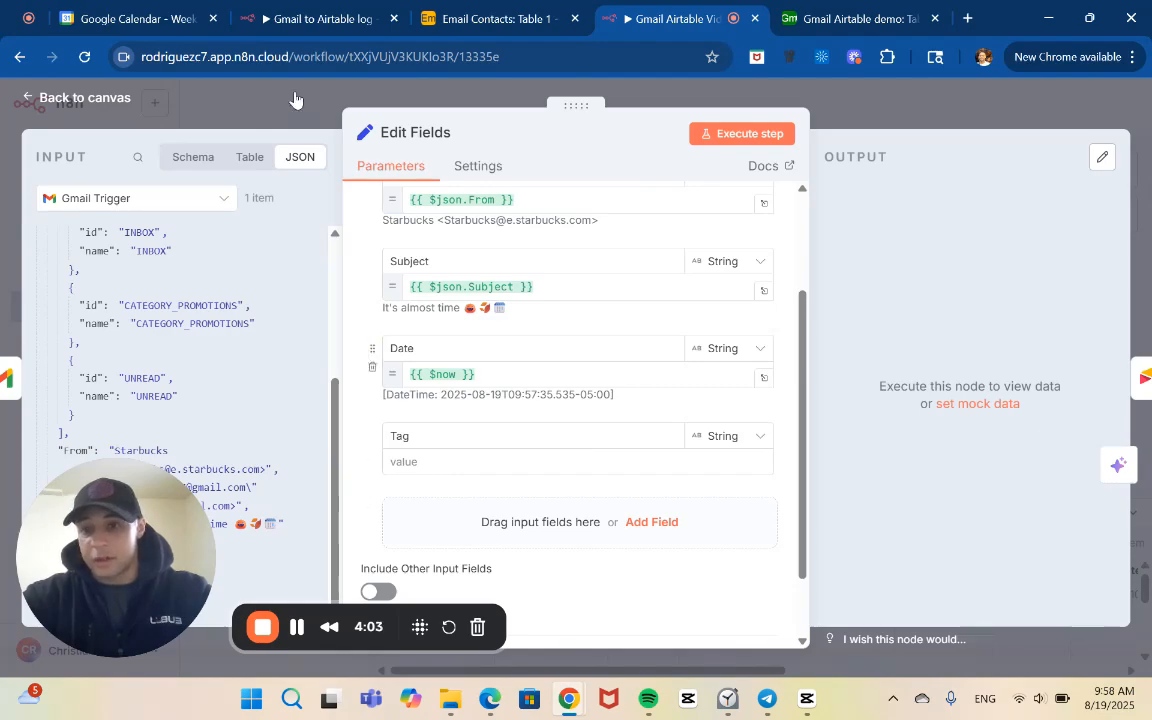
Set the Tag value to {{$json.Subject.includes("Skool") ? "Skool" : $json.Subject.includes("Zoom") ? "Zoom" : "General"}} and save the workflow
left_click(312, 18)
left_click(304, 122)
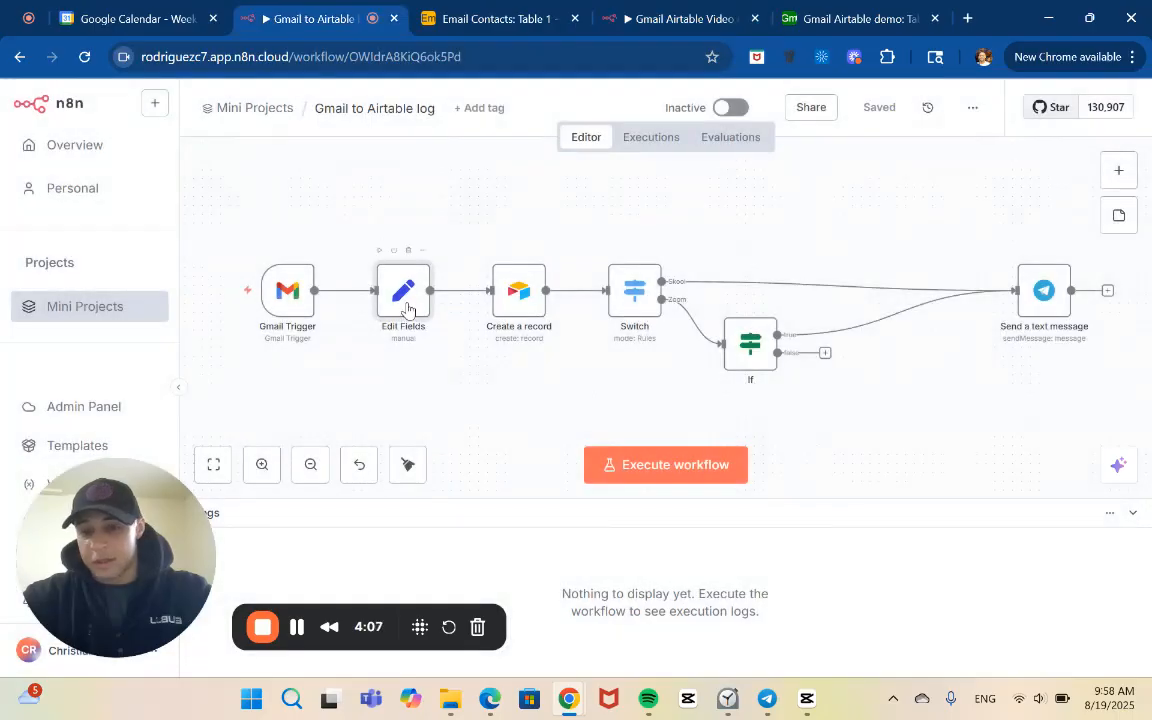
left_click(651, 10)
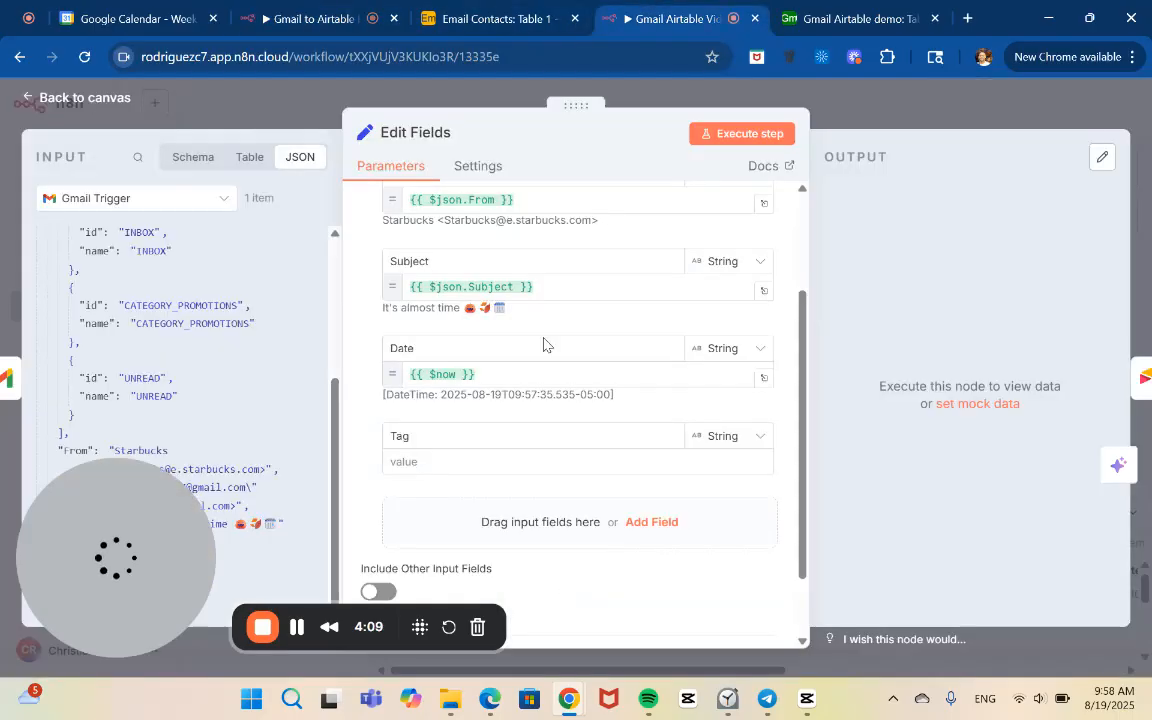
left_click(514, 466)
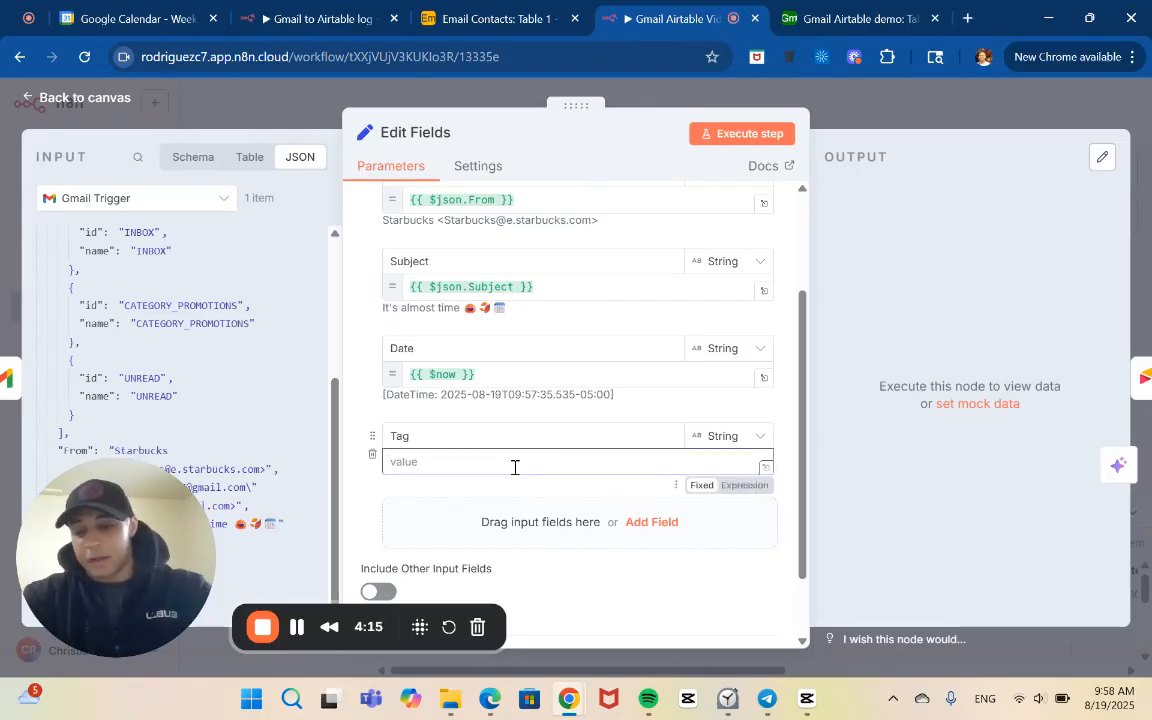
type("{{$json.Subject.includes(\"Skool\") ? \"Skool\" :      $json.Subject.includes(\"Zoom\") ? \"Zoom\" : \"General\"}}")
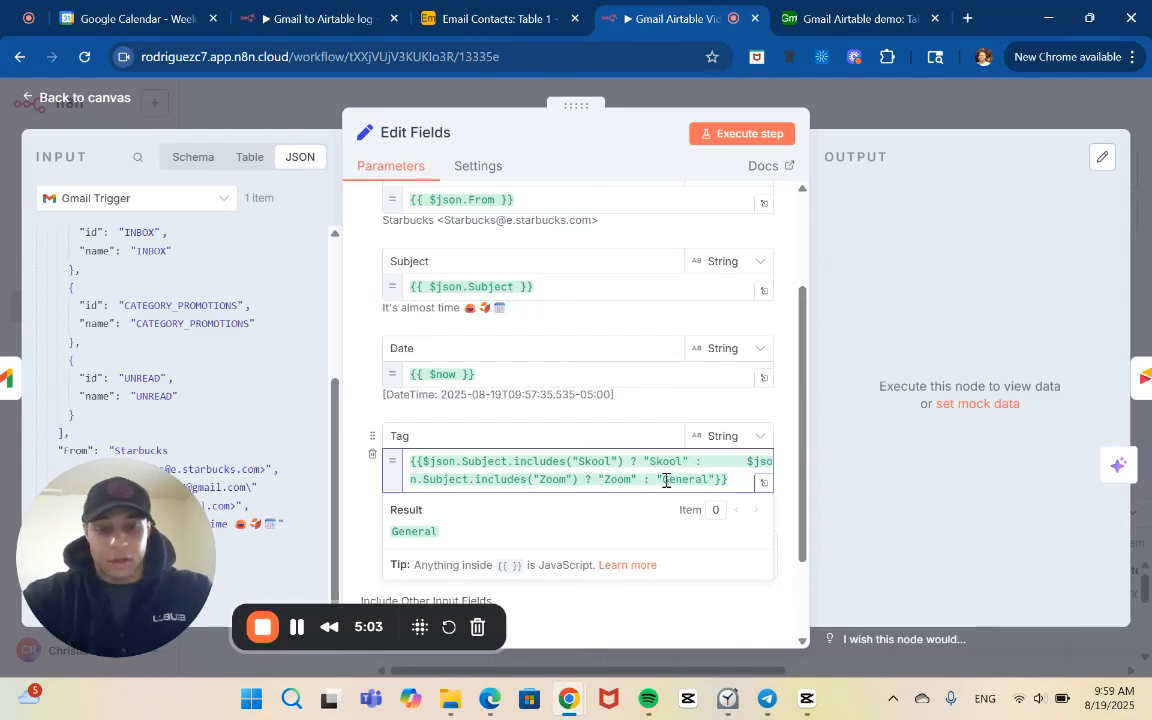
left_click(925, 119)
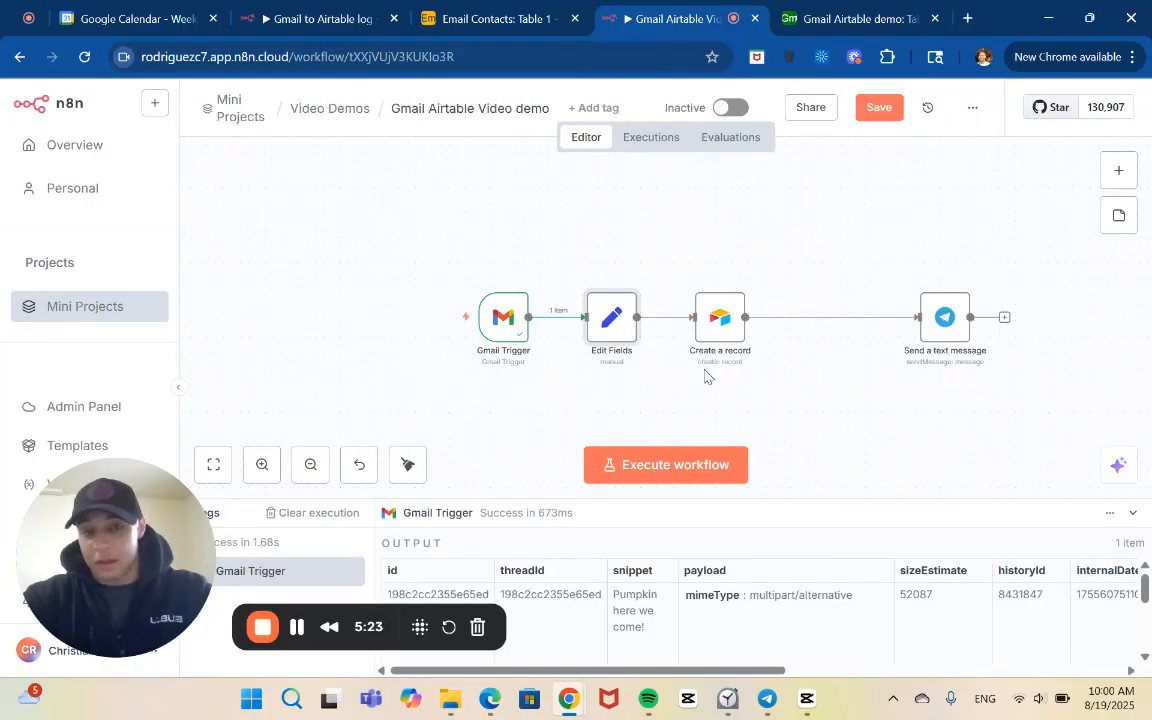
left_click(884, 107)
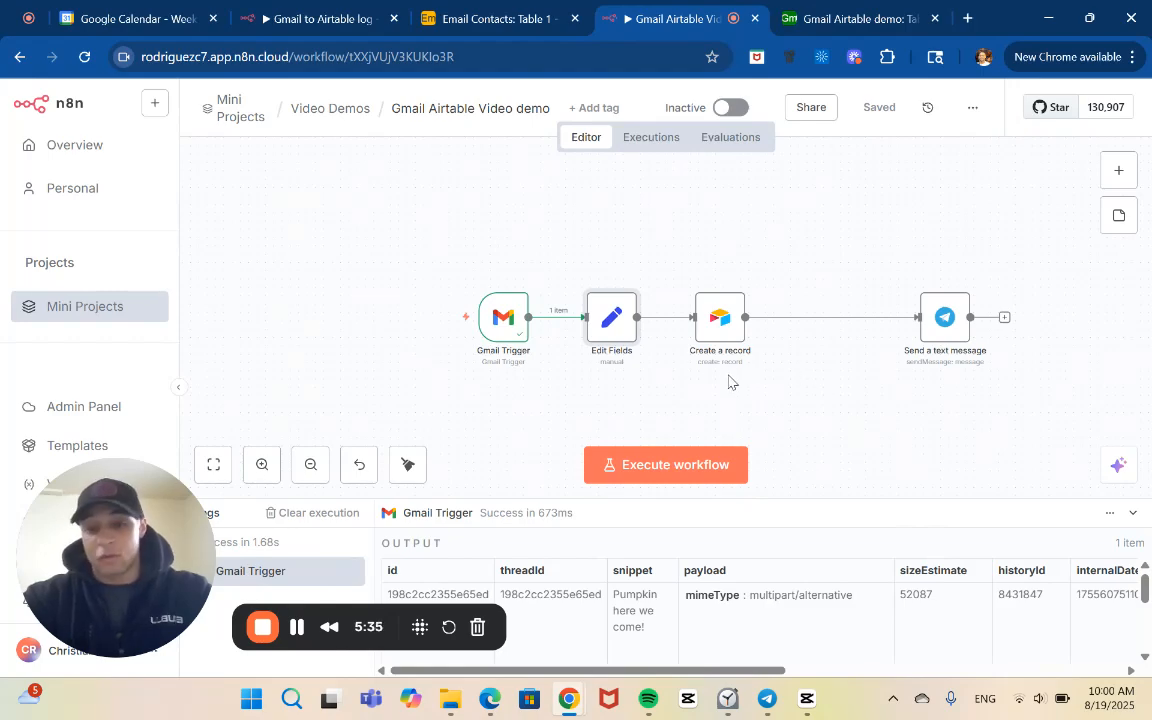
Review the Create a record node's base, table and column mappings, and execute the previous nodes to load its input data
double_click(717, 320)
scroll(649, 428, "down", 1)
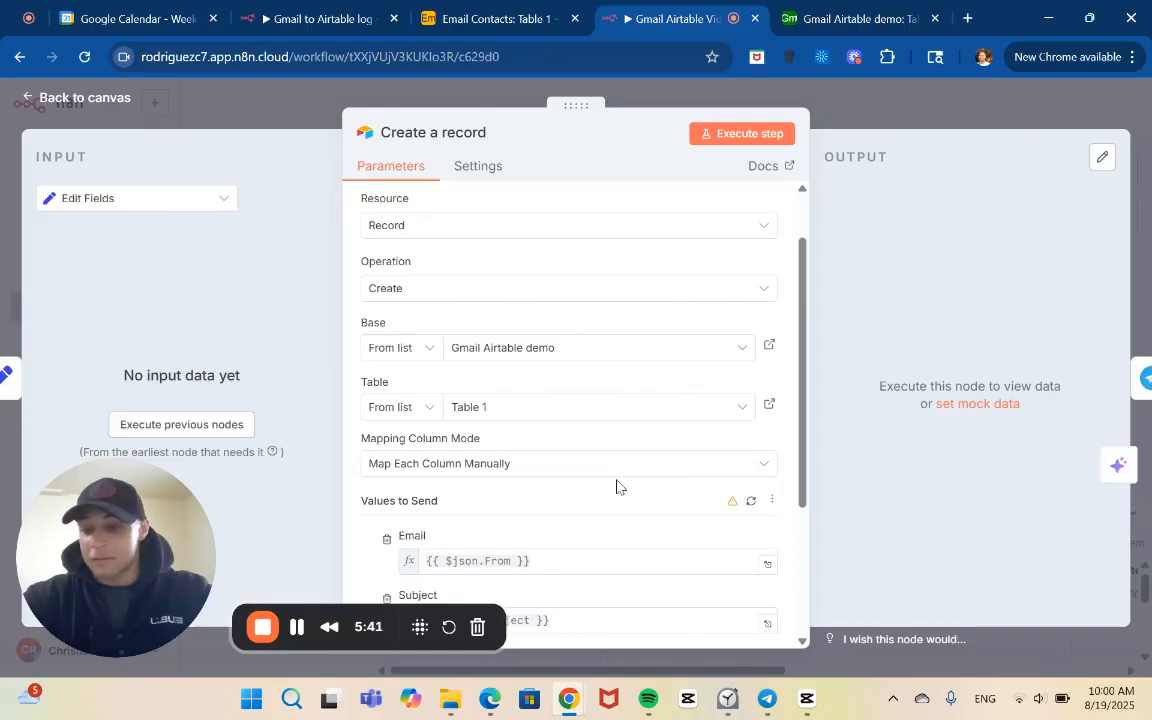
scroll(616, 487, "down", 4)
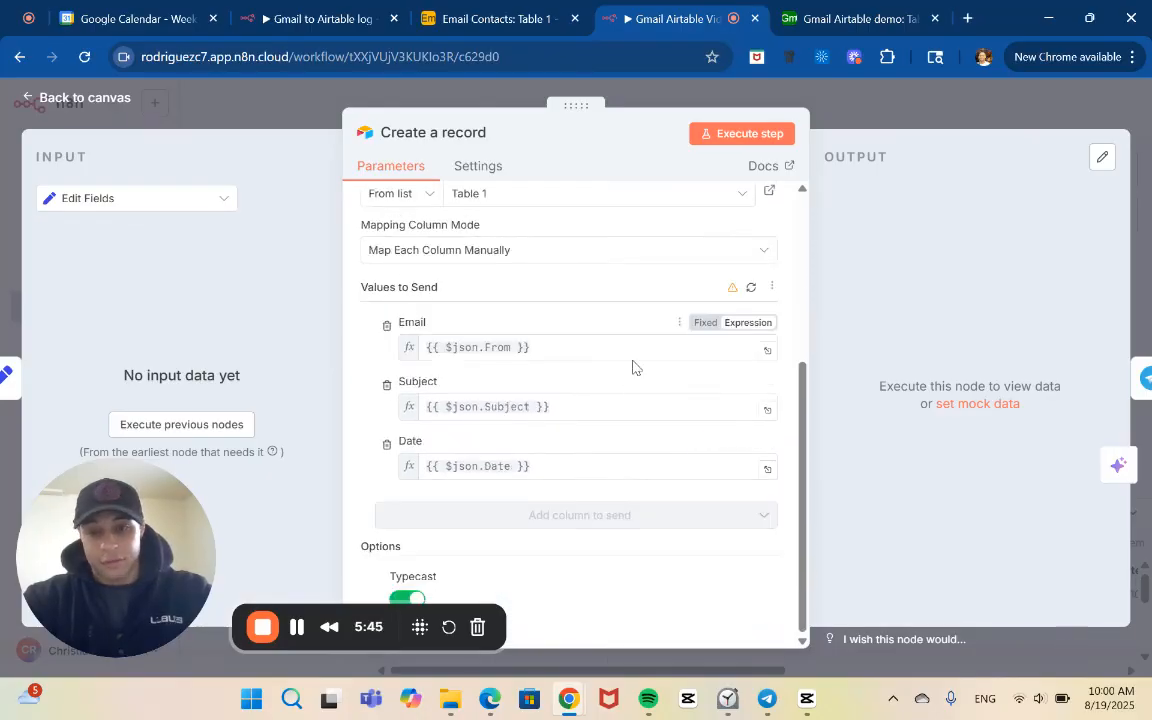
scroll(600, 392, "up", 4)
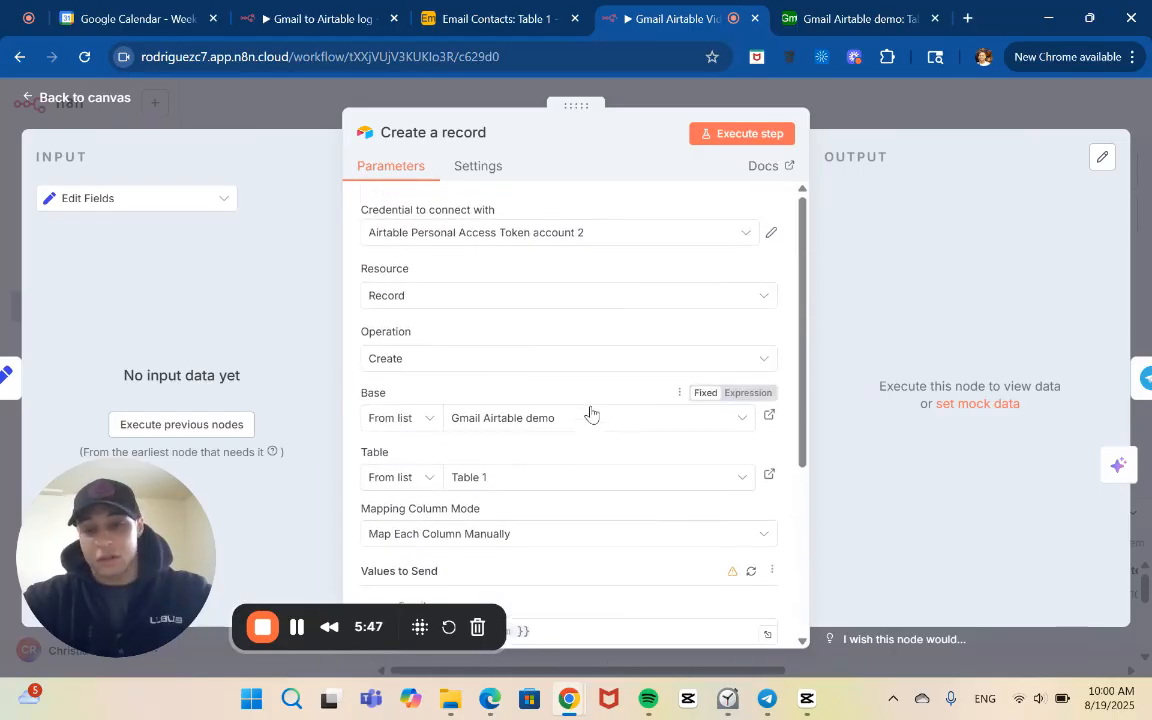
scroll(590, 414, "down", 2)
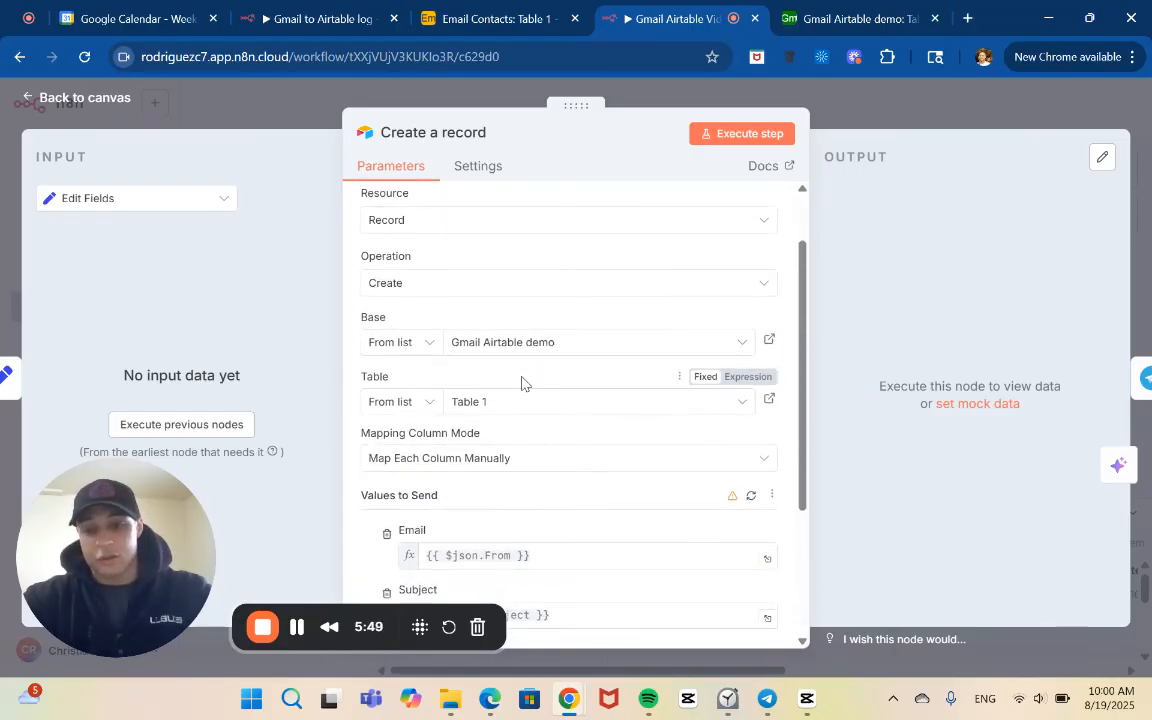
scroll(445, 470, "down", 4)
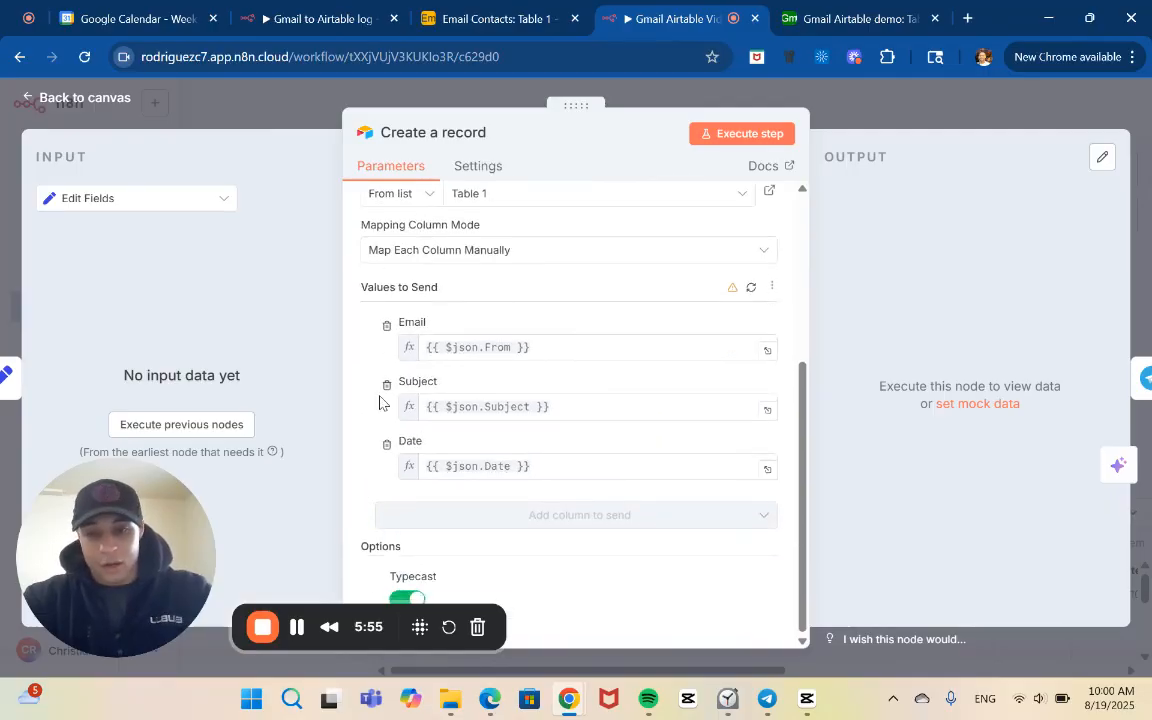
scroll(380, 401, "up", 1)
left_click(234, 428)
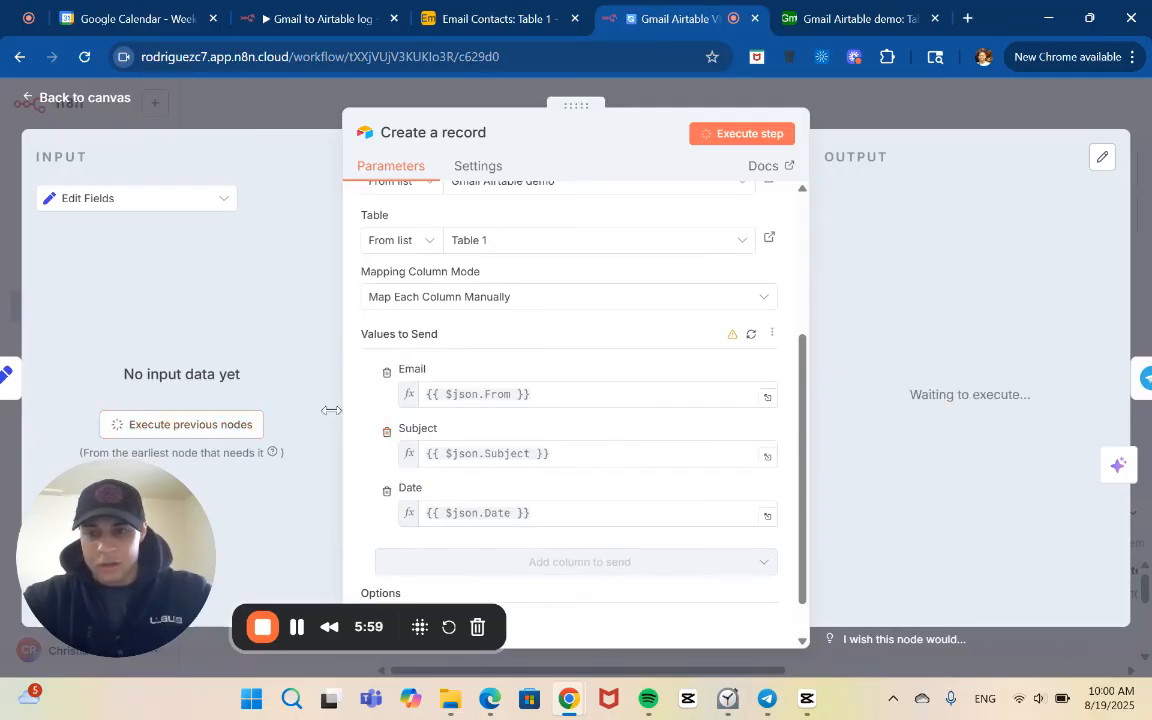
Recheck the Edit Fields node's Tag expression and inspect the From, Subject, Date and Tag values in its output
left_click(256, 94)
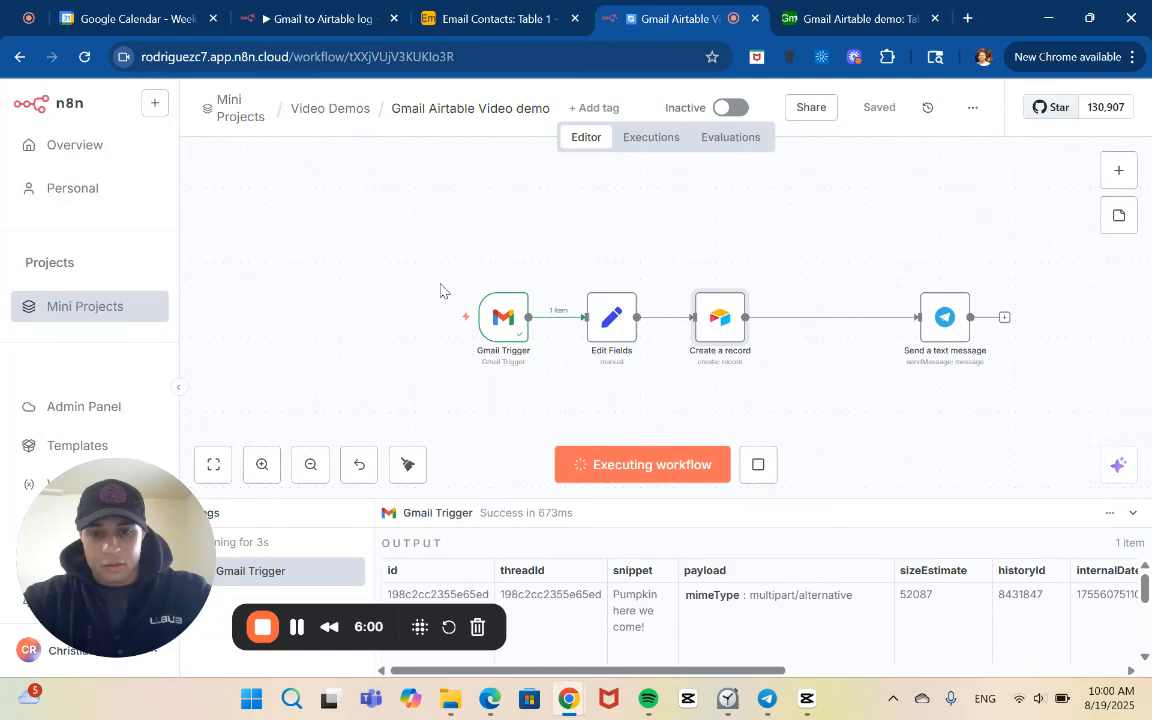
double_click(628, 334)
scroll(569, 420, "down", 3)
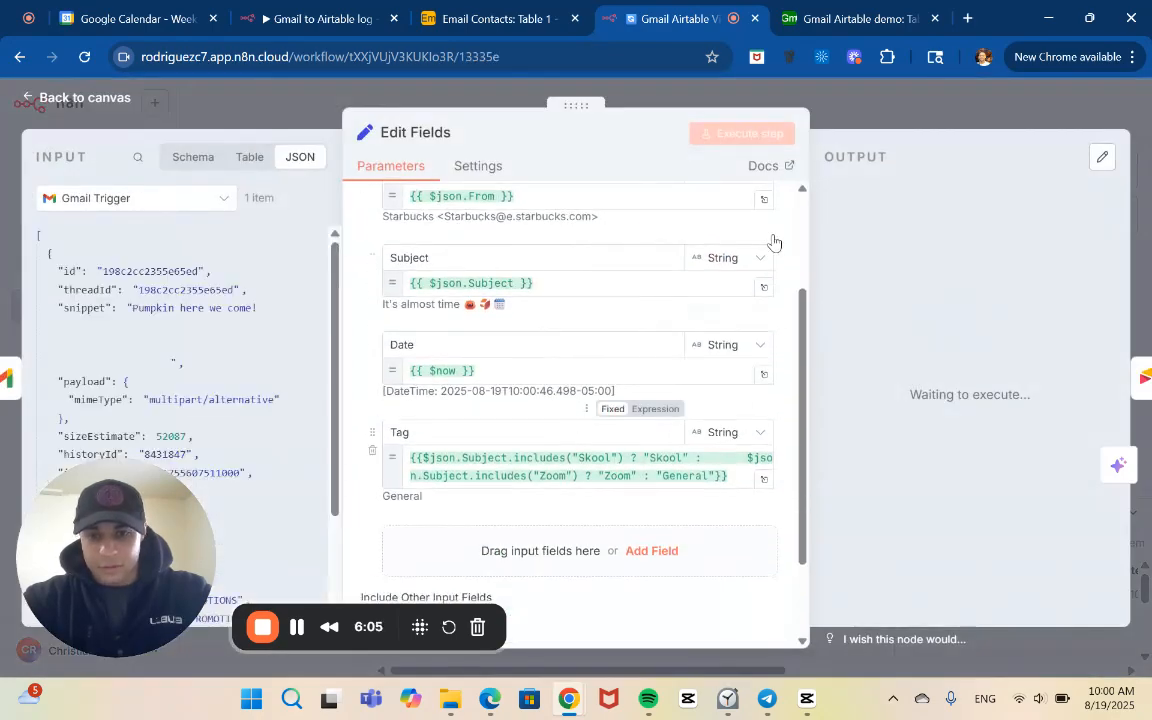
left_click(785, 91)
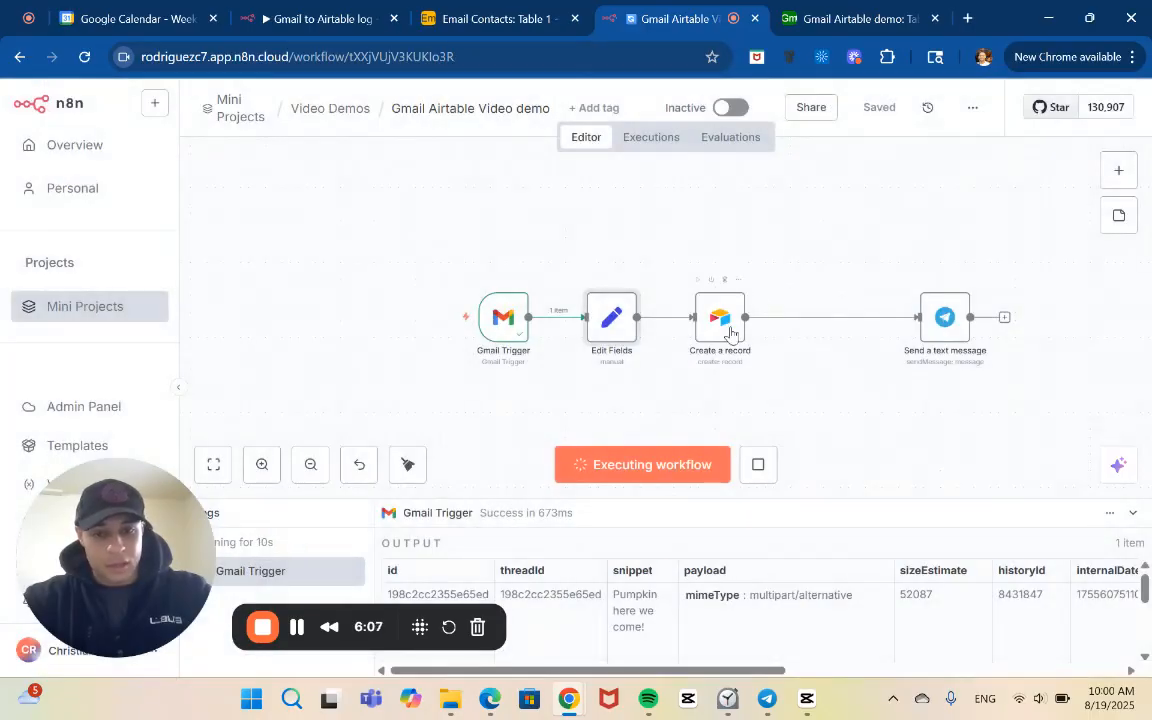
double_click(612, 322)
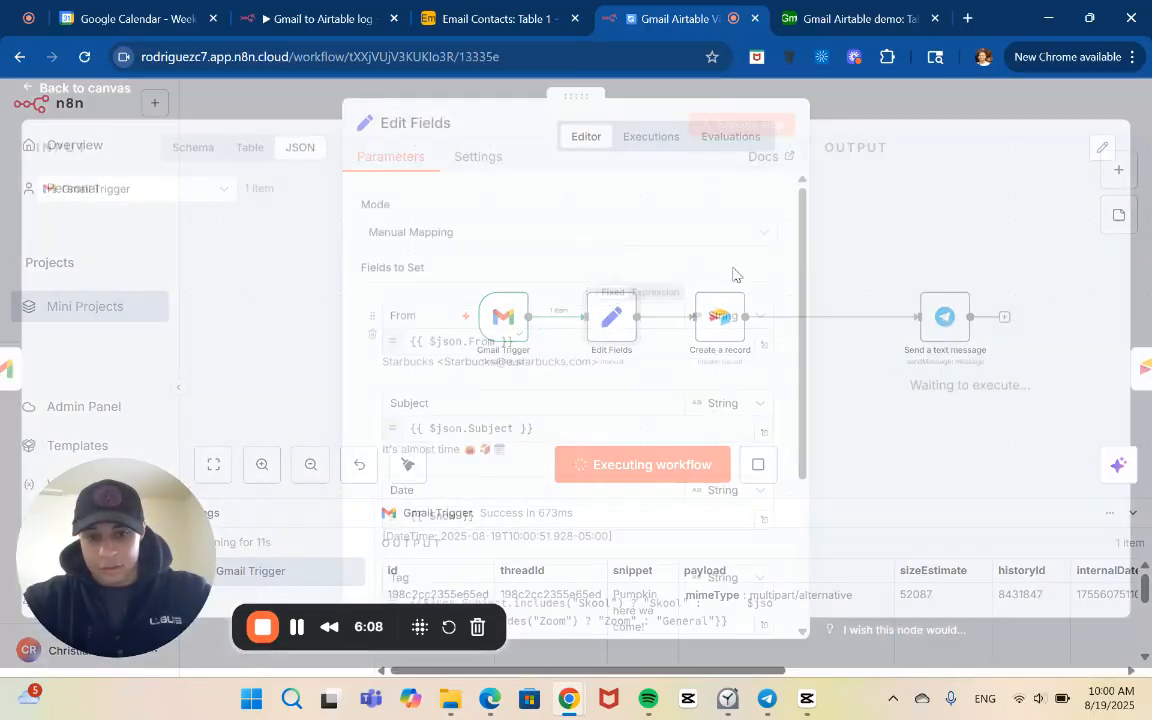
left_click(891, 110)
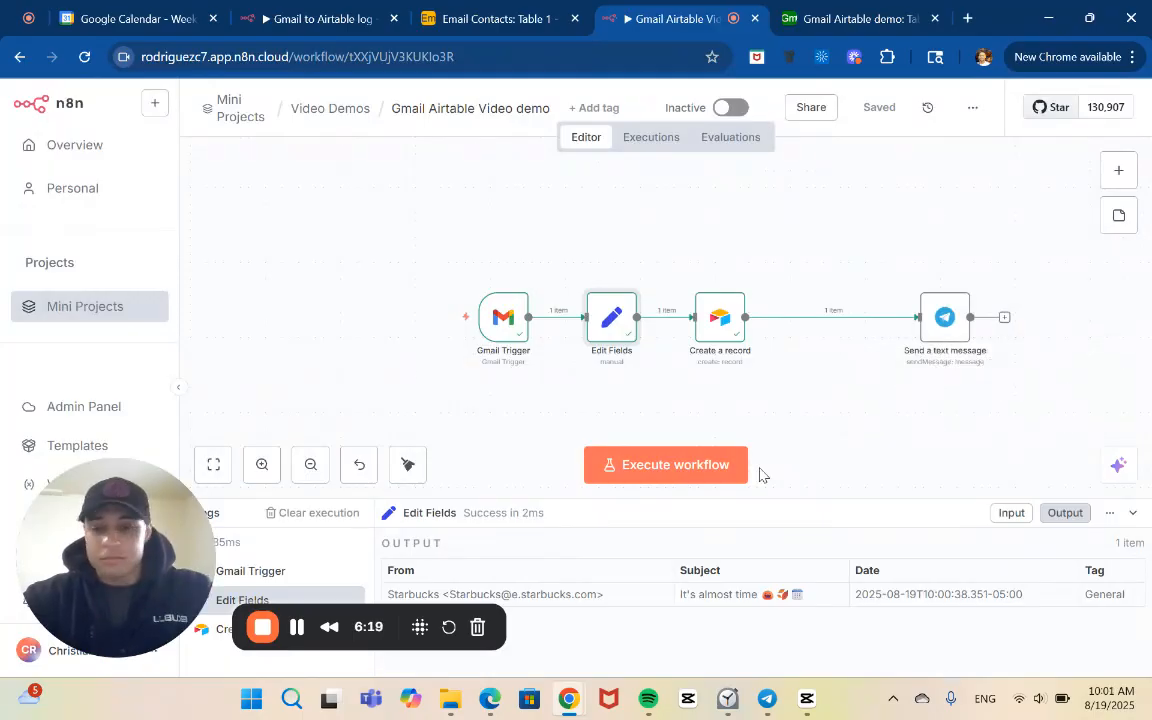
double_click(611, 327)
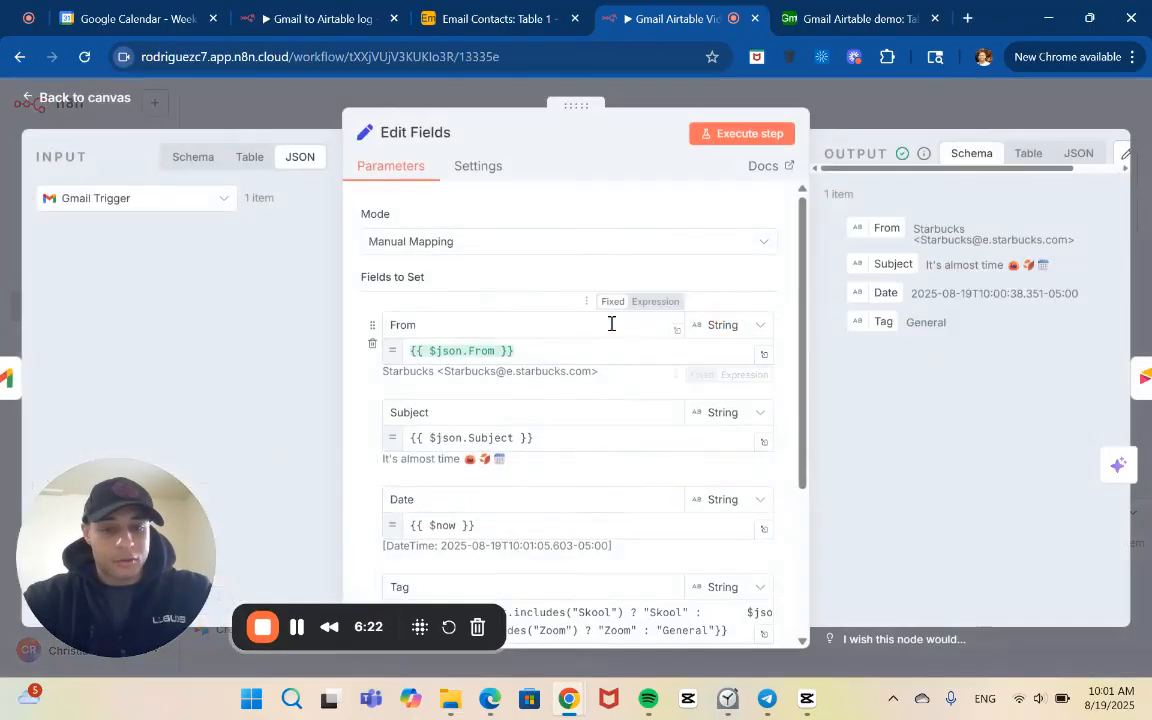
scroll(698, 444, "down", 3)
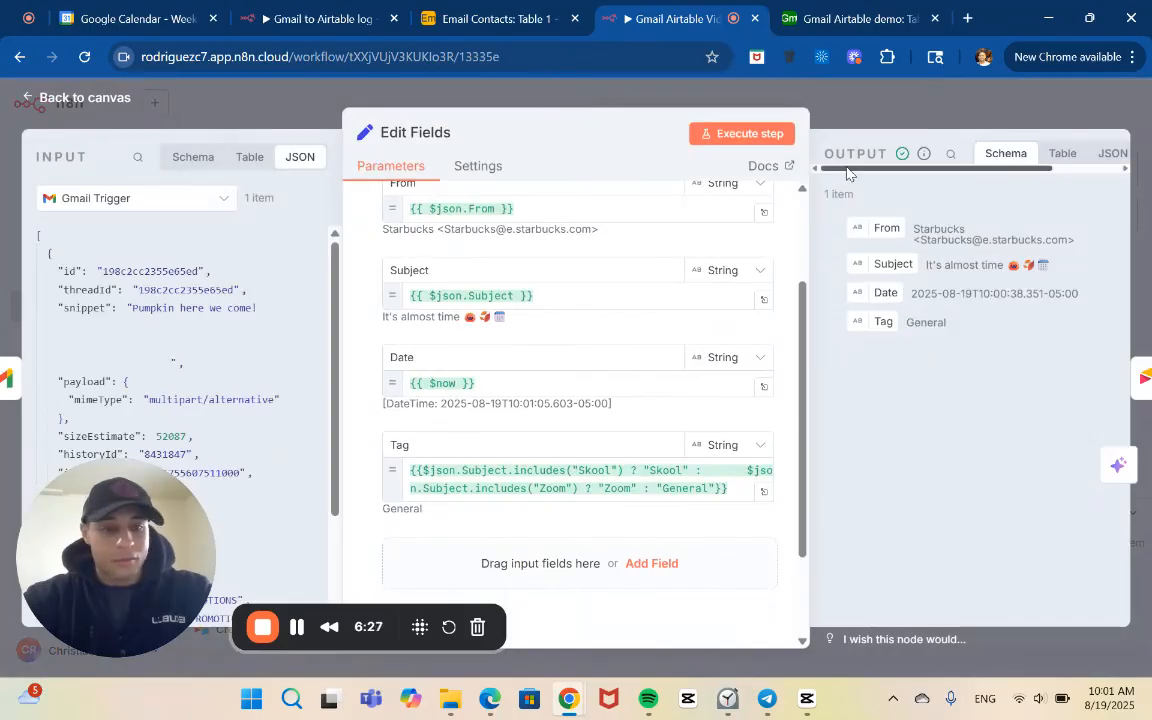
left_click(792, 99)
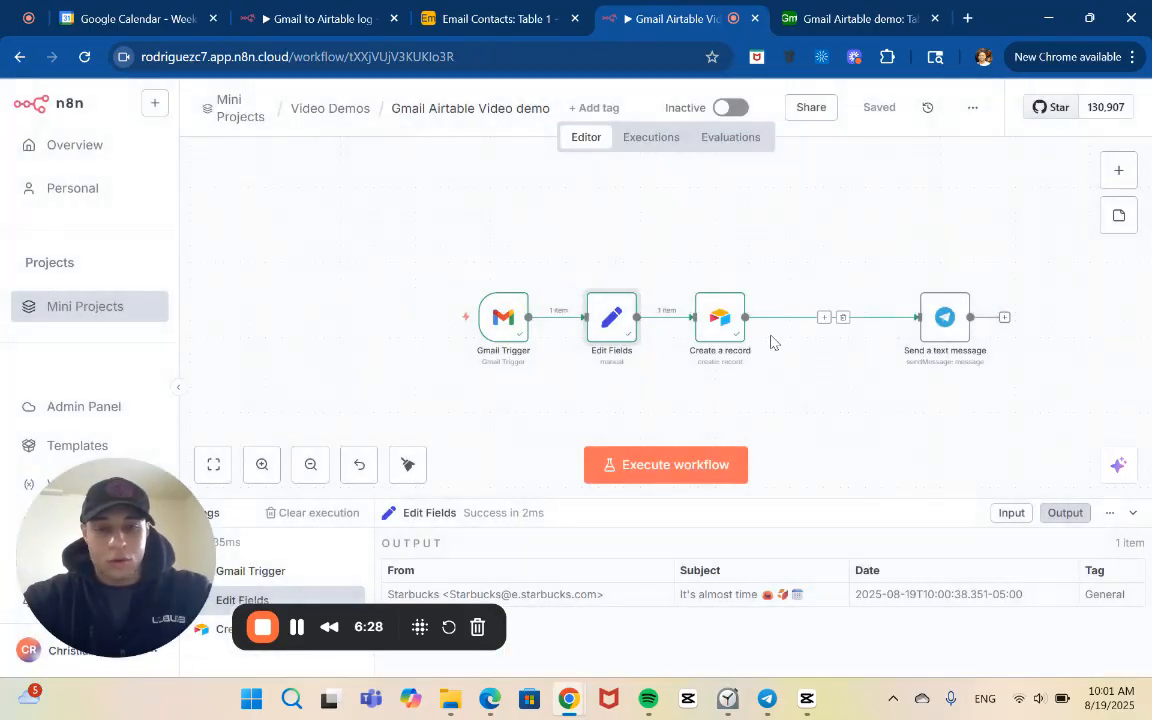
Open the Create a record node and review its base, table and Email, Subject and Date mappings
left_click(724, 316)
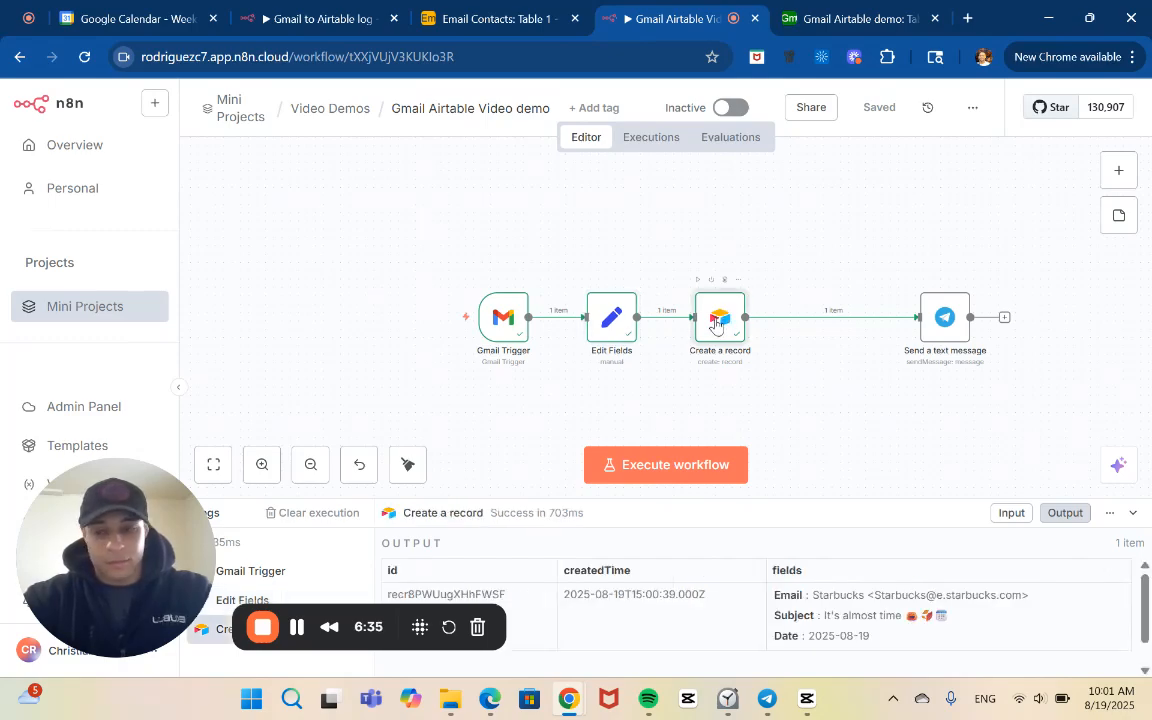
double_click(716, 325)
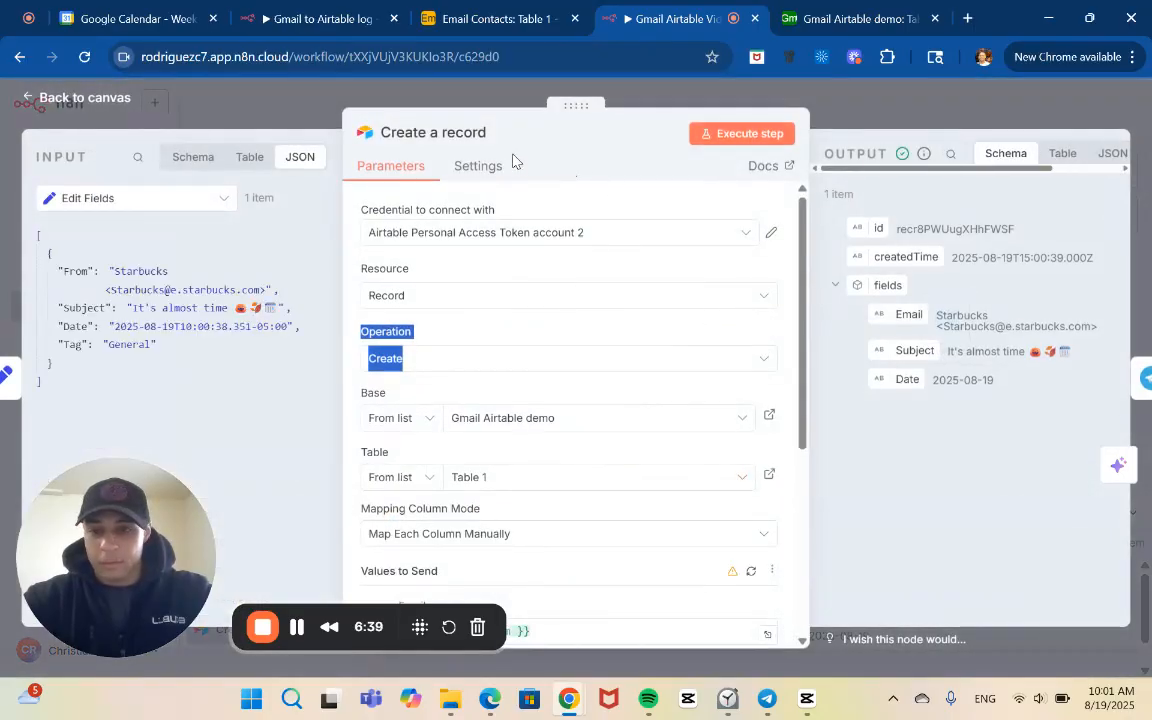
scroll(540, 314, "down", 5)
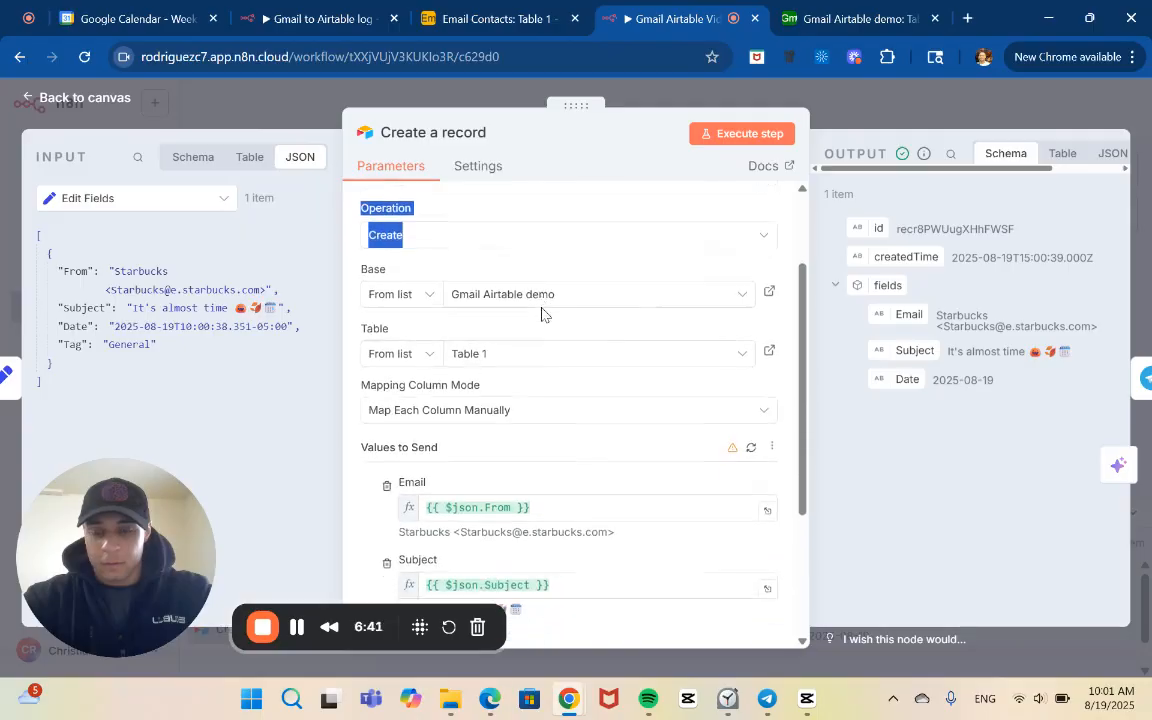
scroll(540, 314, "down", 2)
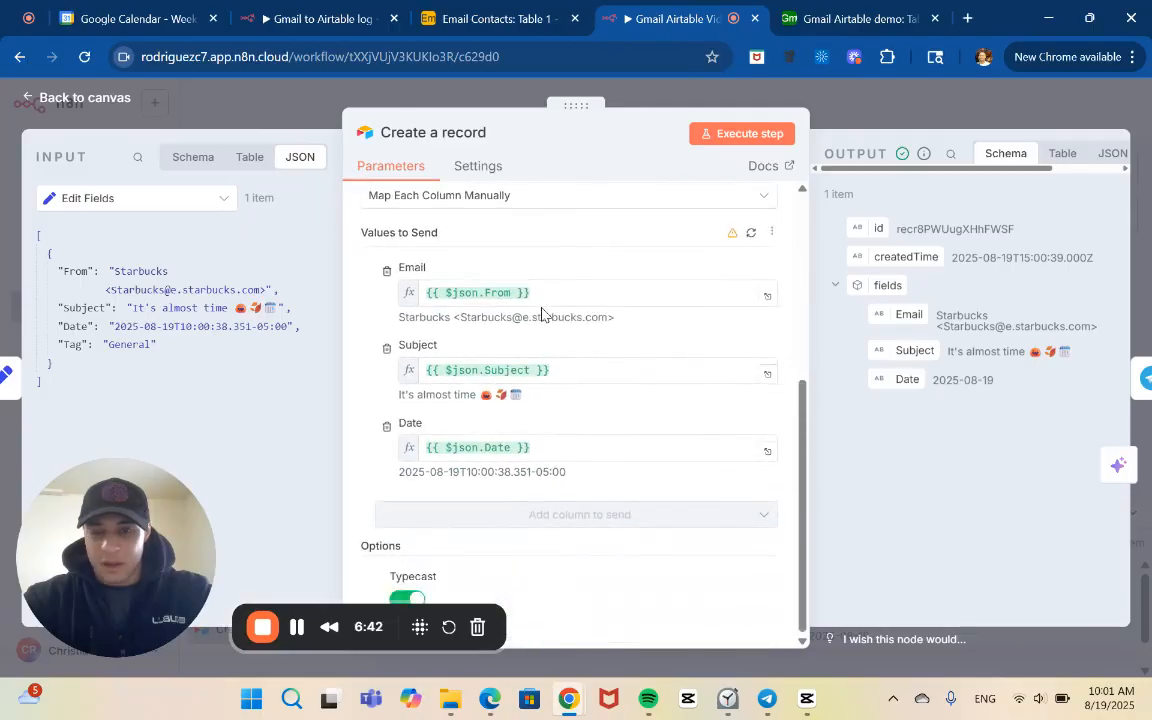
Rename the Create a record node as Email Contacts
left_click(444, 134)
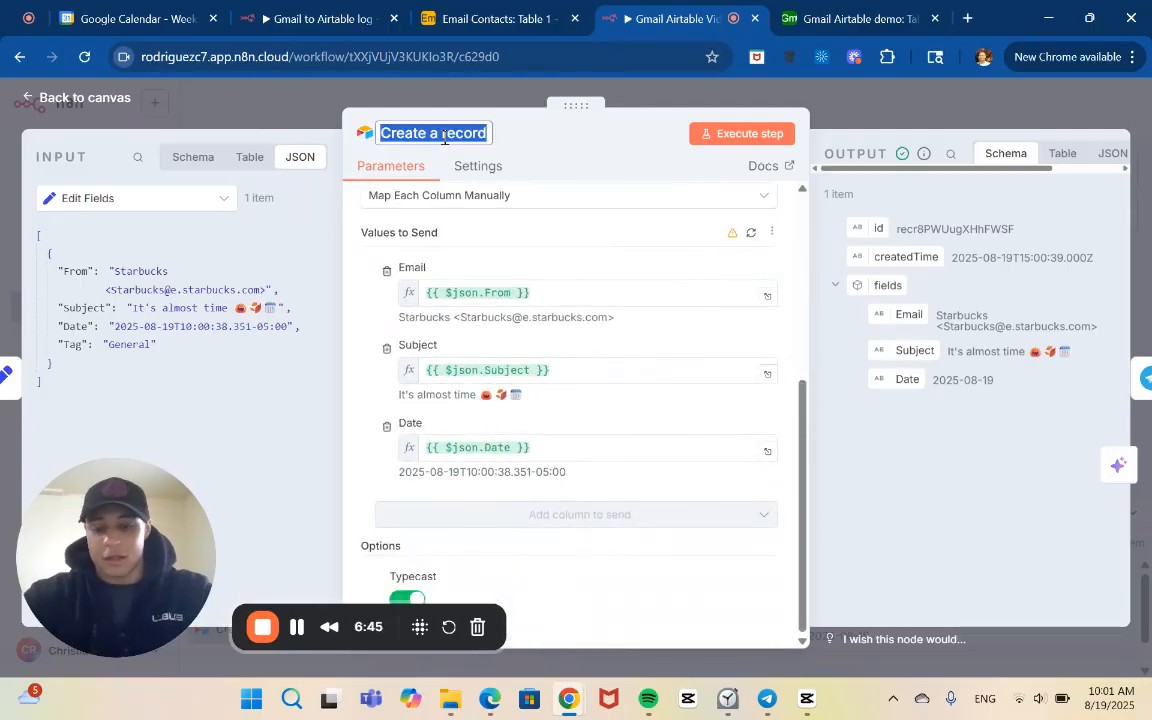
type("Email Contacts")
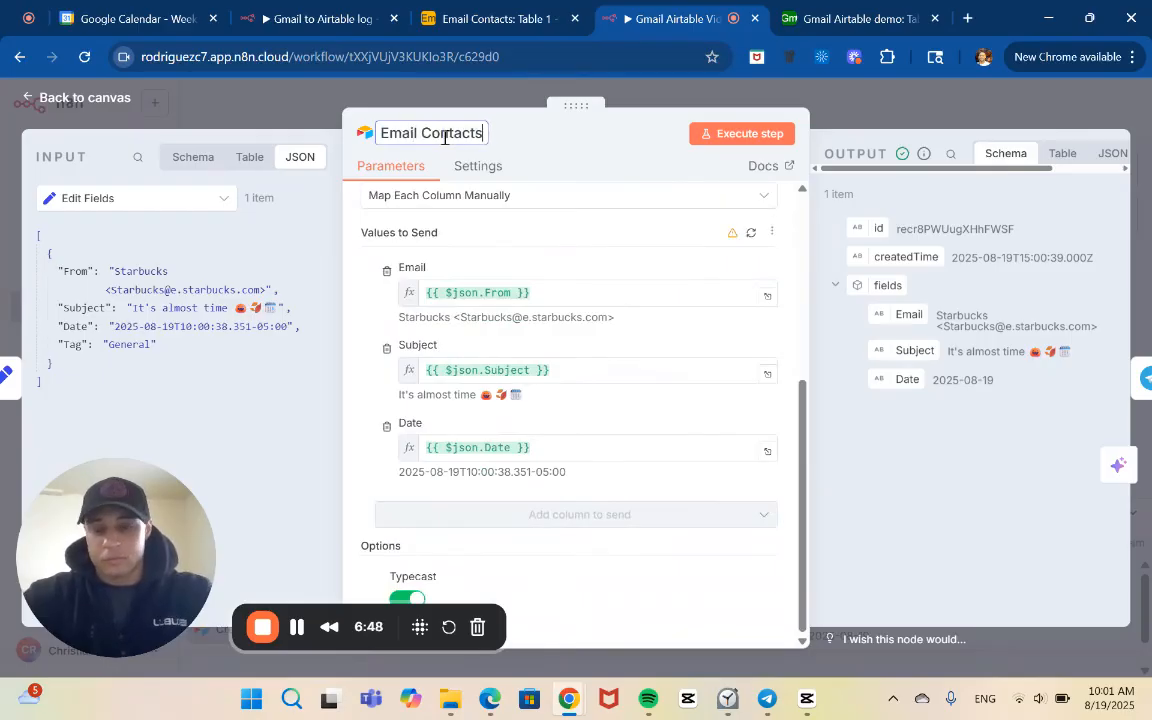
key("Return")
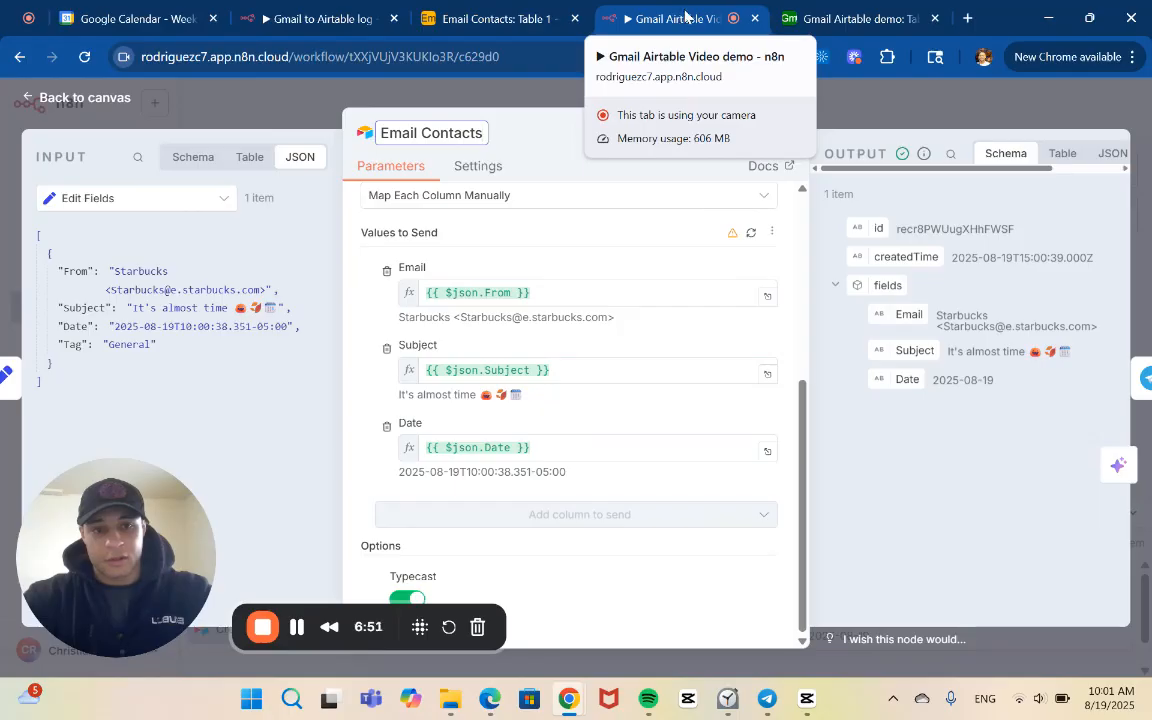
Rename the Airtable record node as Gmail Airtable Demo
triple_click(453, 132)
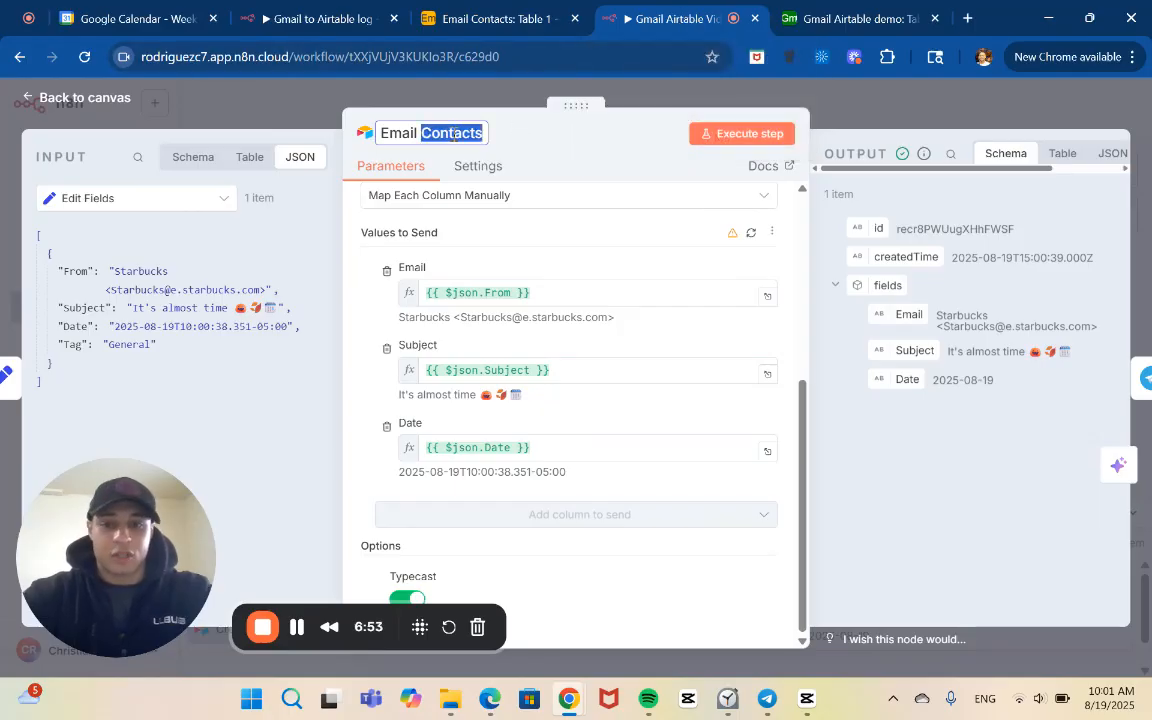
type("Gmail")
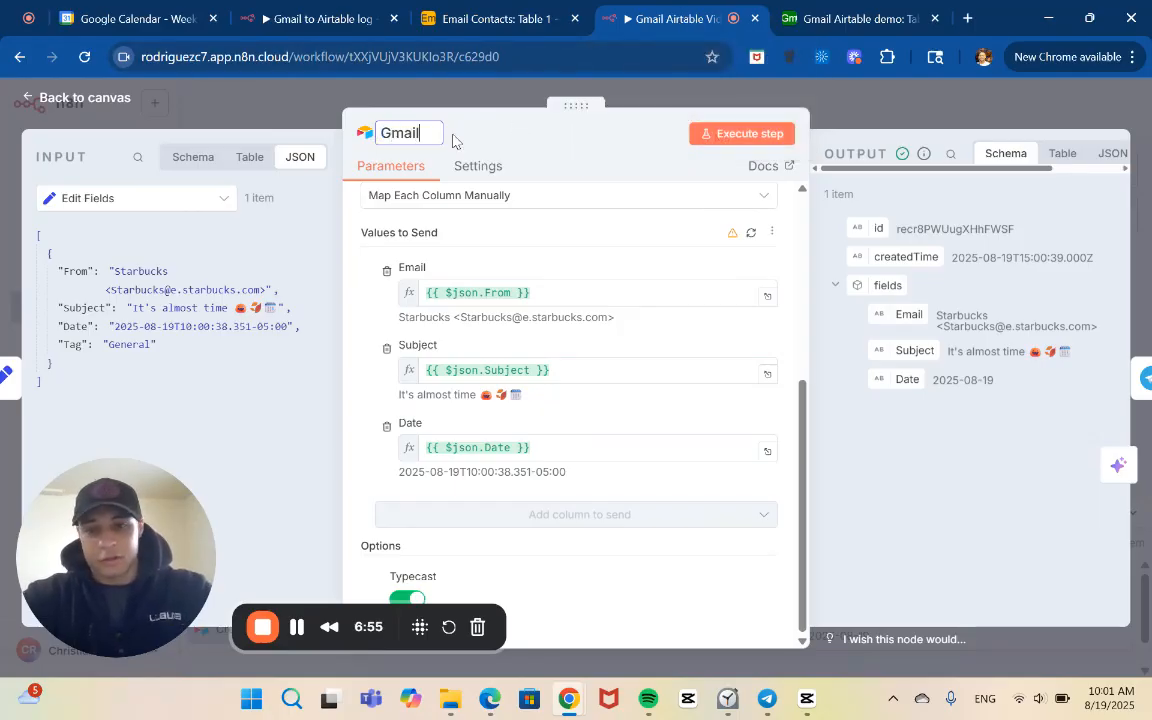
type(" Air")
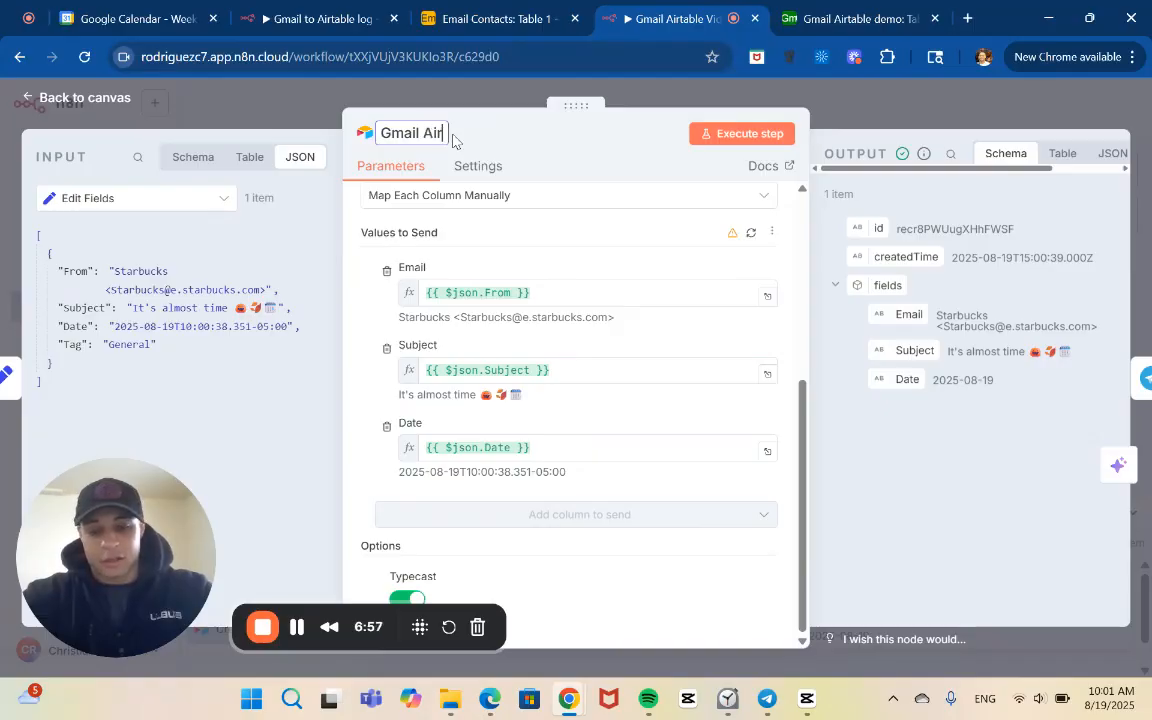
type("table ")
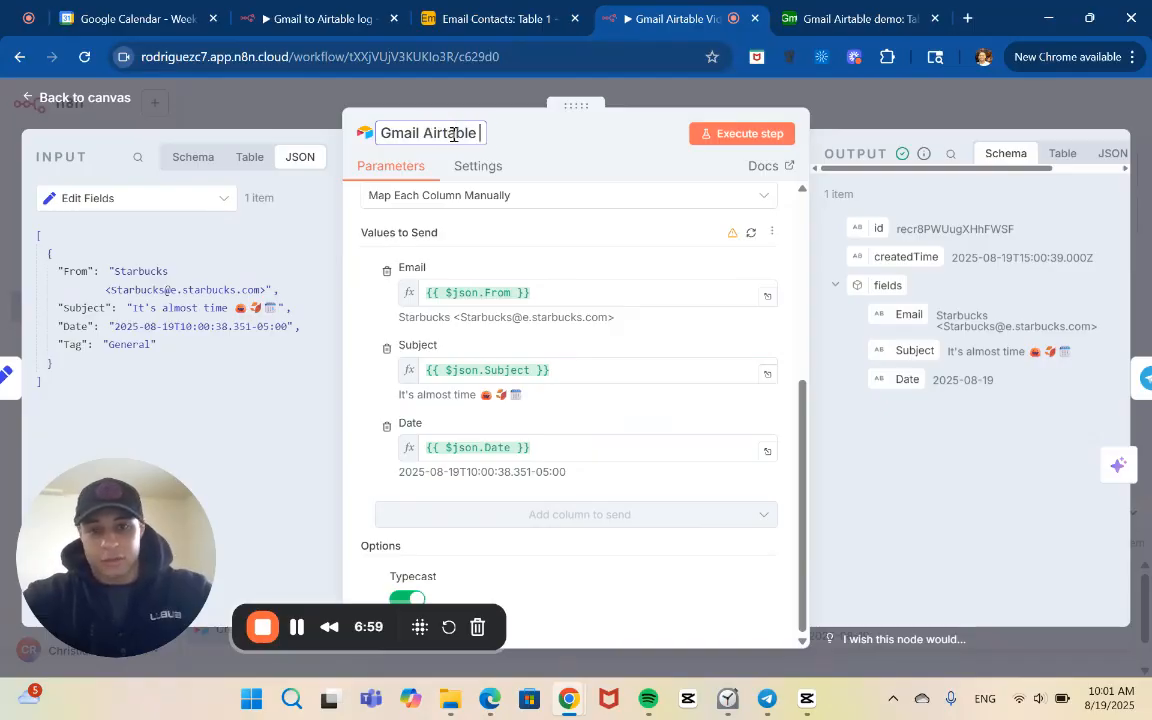
type("DEmo")
key("BackSpace")
key("BackSpace")
key("BackSpace")
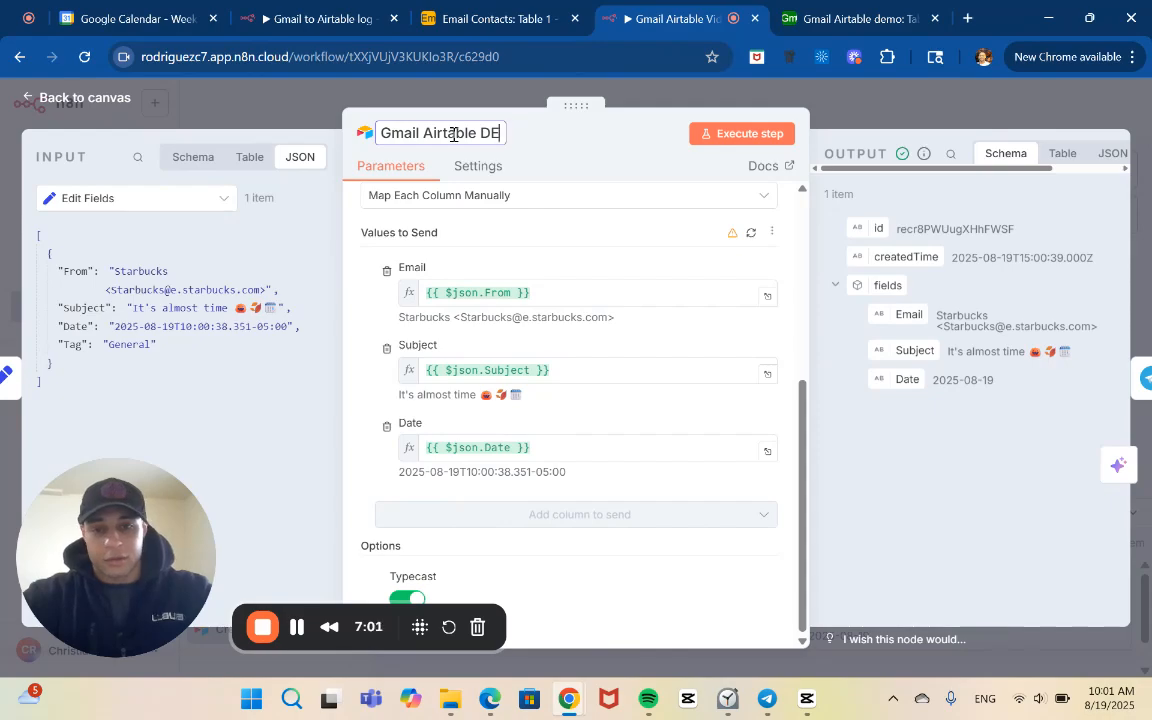
type("eo")
key("BackSpace")
type("mo")
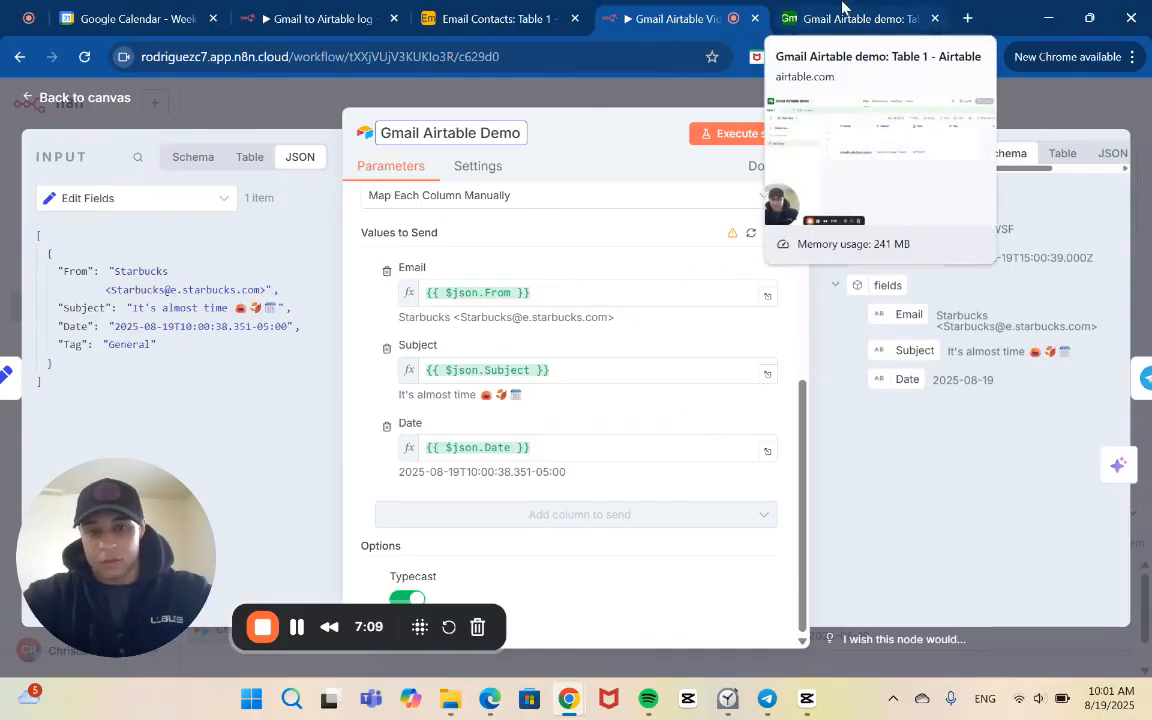
Check the Airtable node's operation, base, table and list of columns to send
scroll(719, 334, "up", 5)
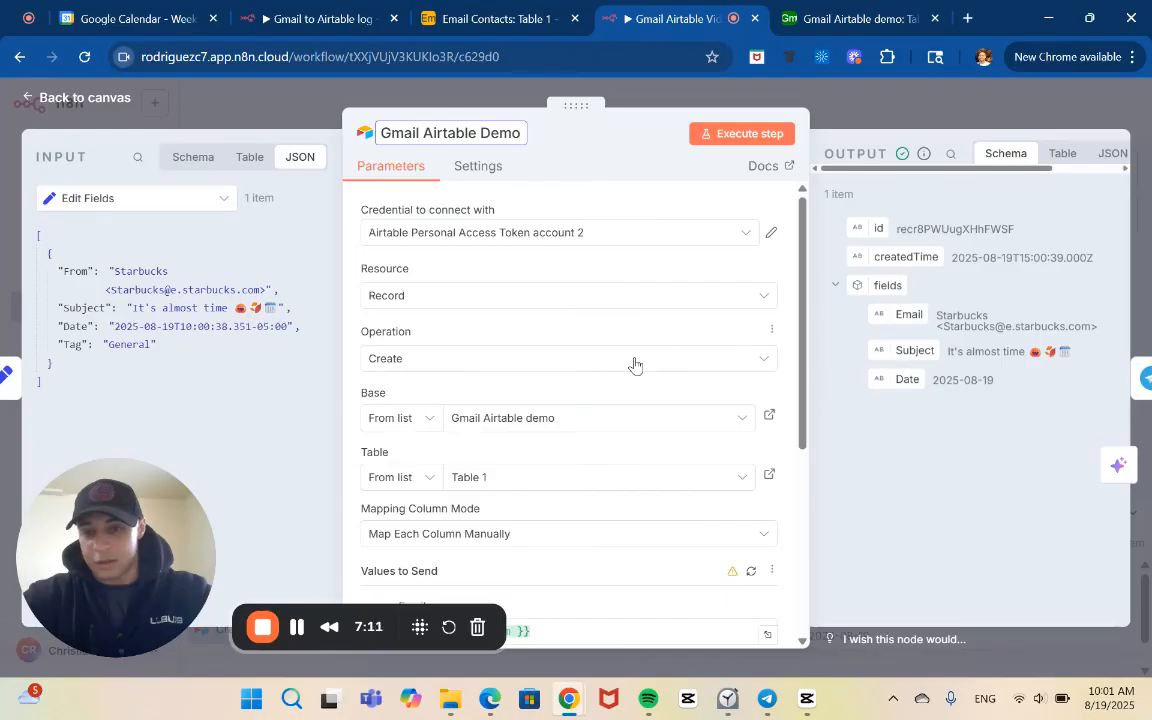
scroll(634, 364, "down", 1)
scroll(634, 364, "down", 1)
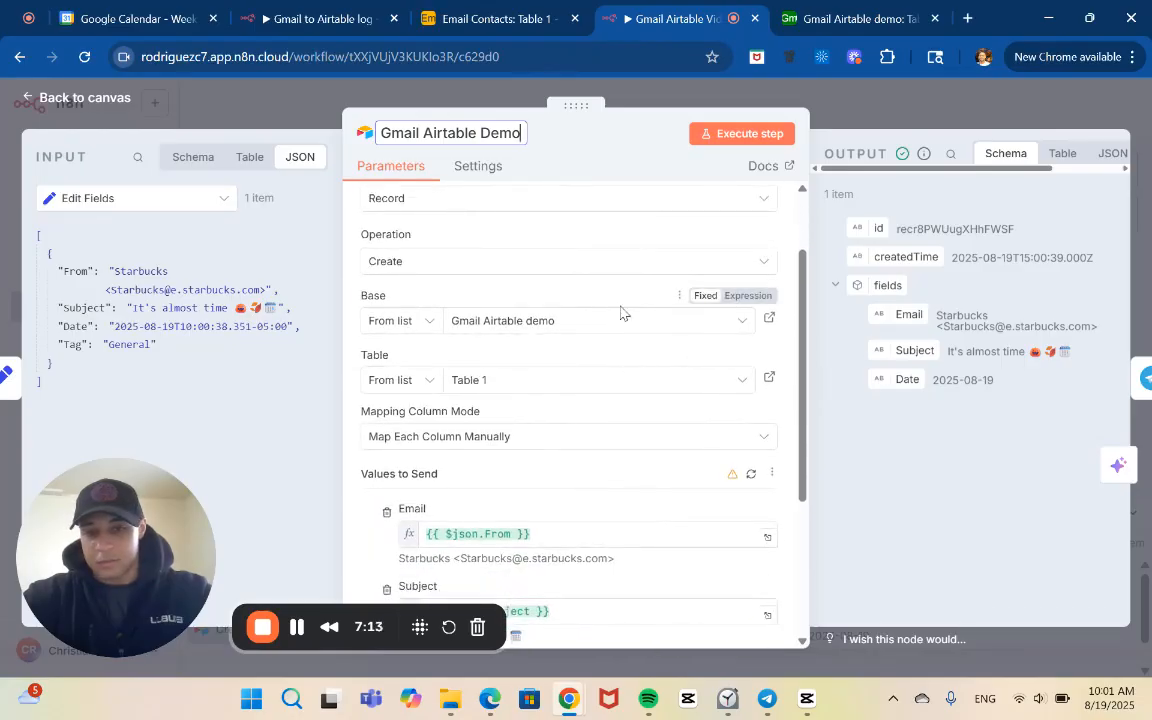
scroll(590, 468, "down", 3)
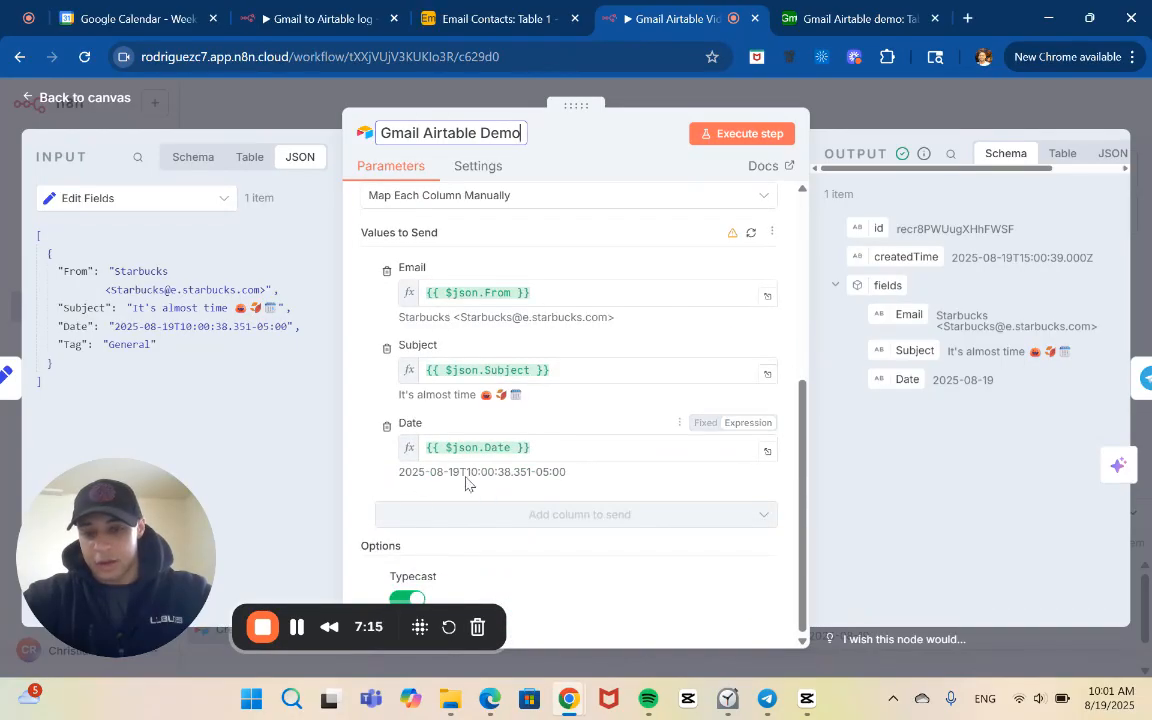
scroll(560, 400, "up", 1)
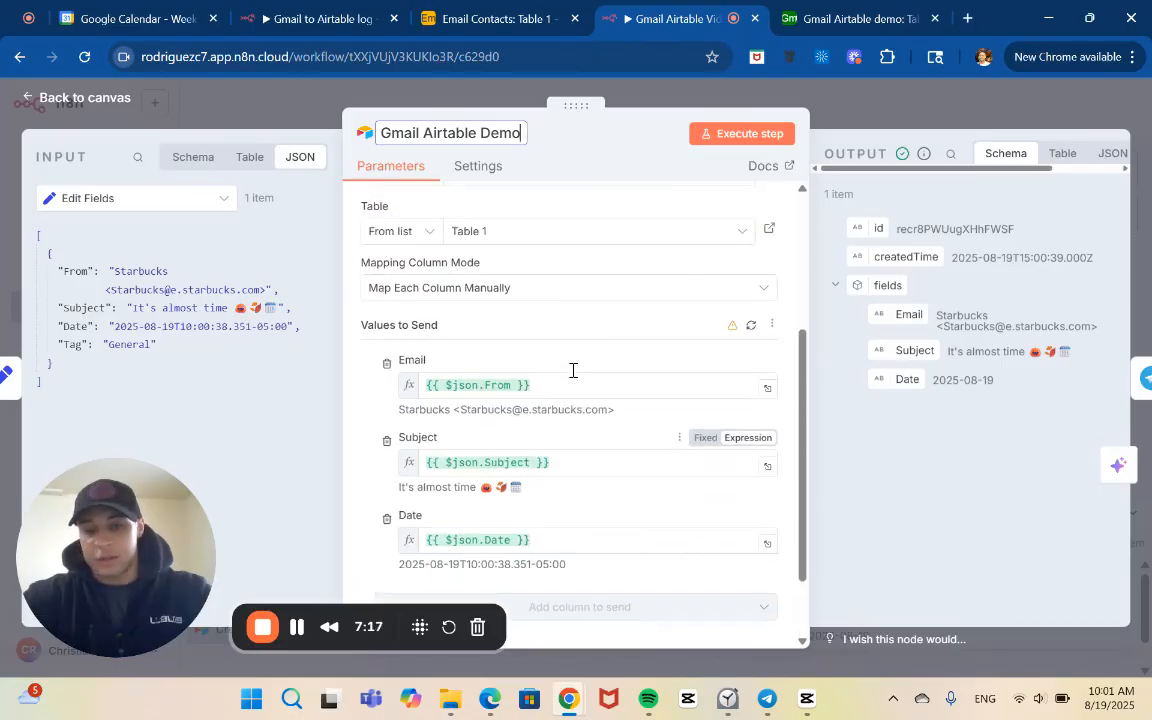
scroll(715, 301, "up", 1)
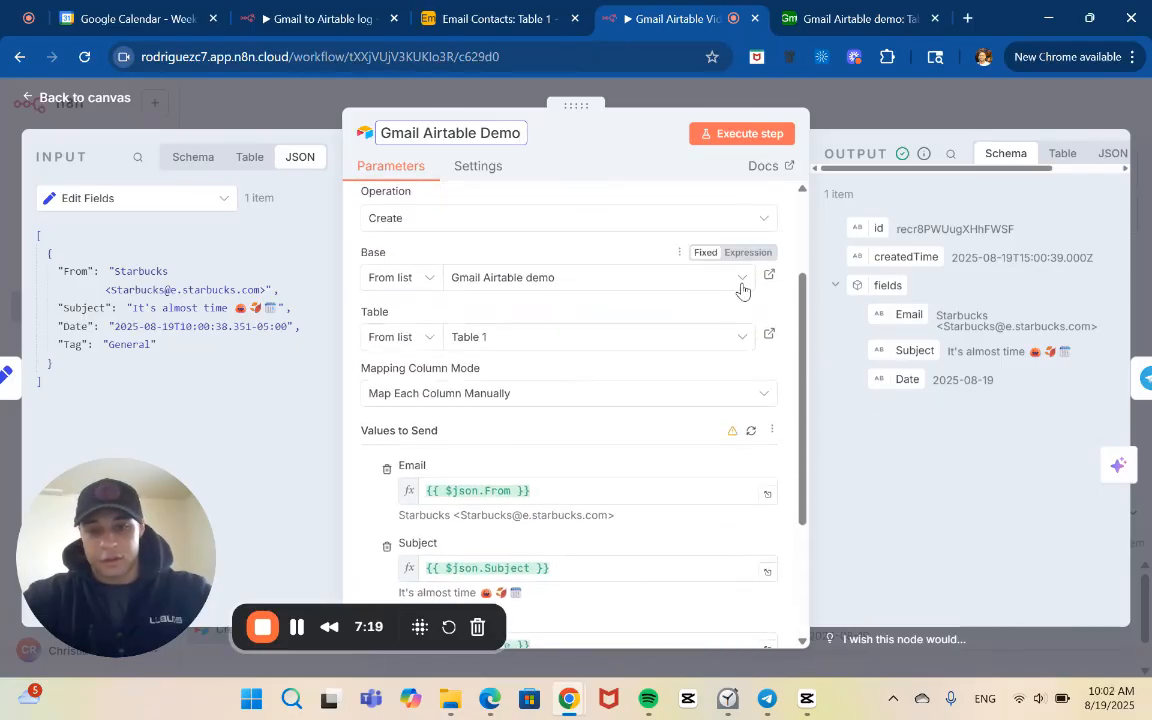
scroll(741, 290, "up", 2)
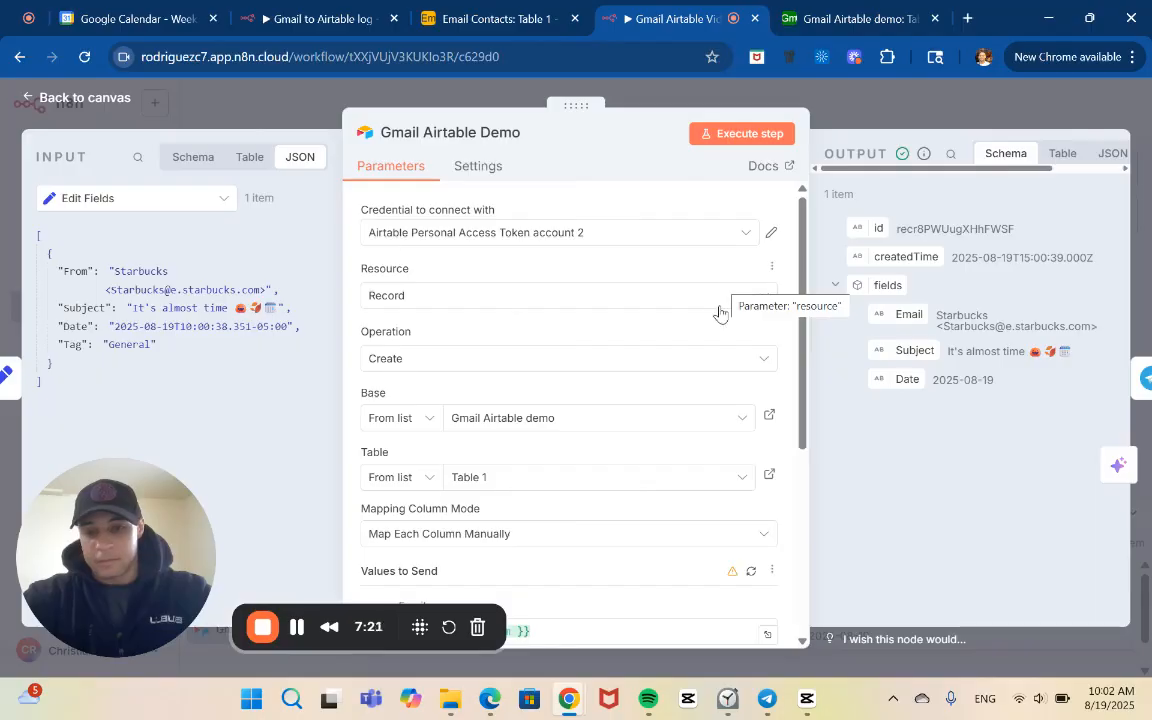
Reload the Airtable columns by switching the base to Contacts list and back to Gmail Airtable demo, and select Table 1
left_click(741, 419)
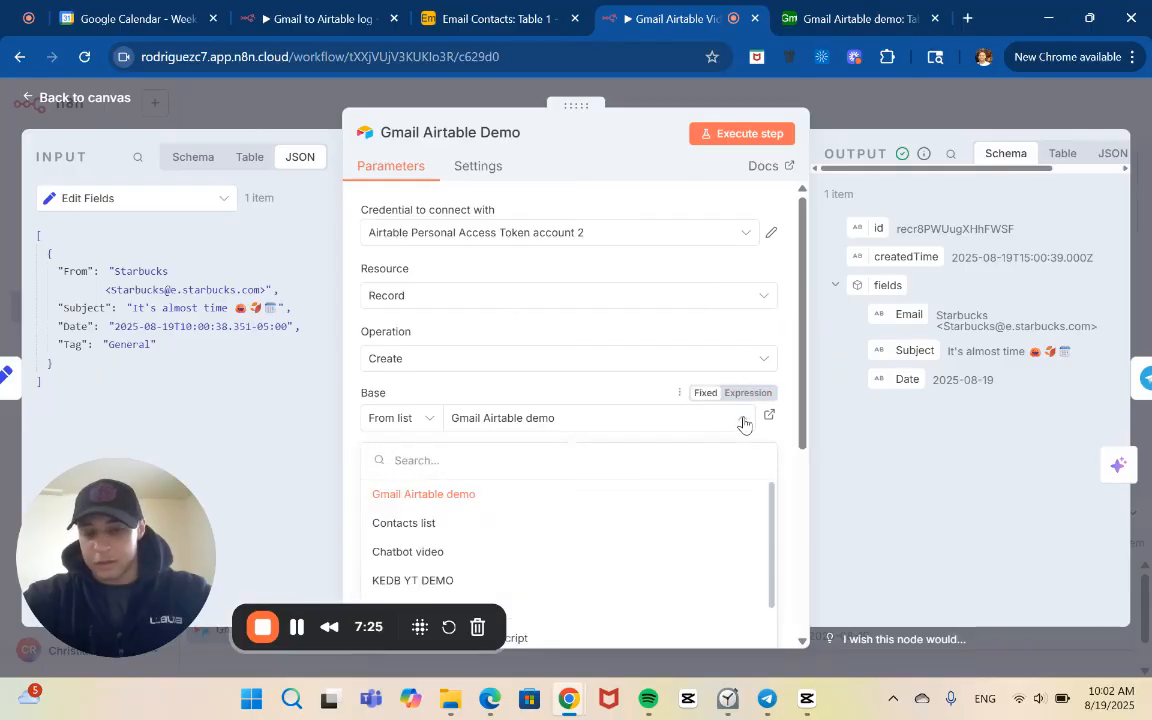
left_click(556, 523)
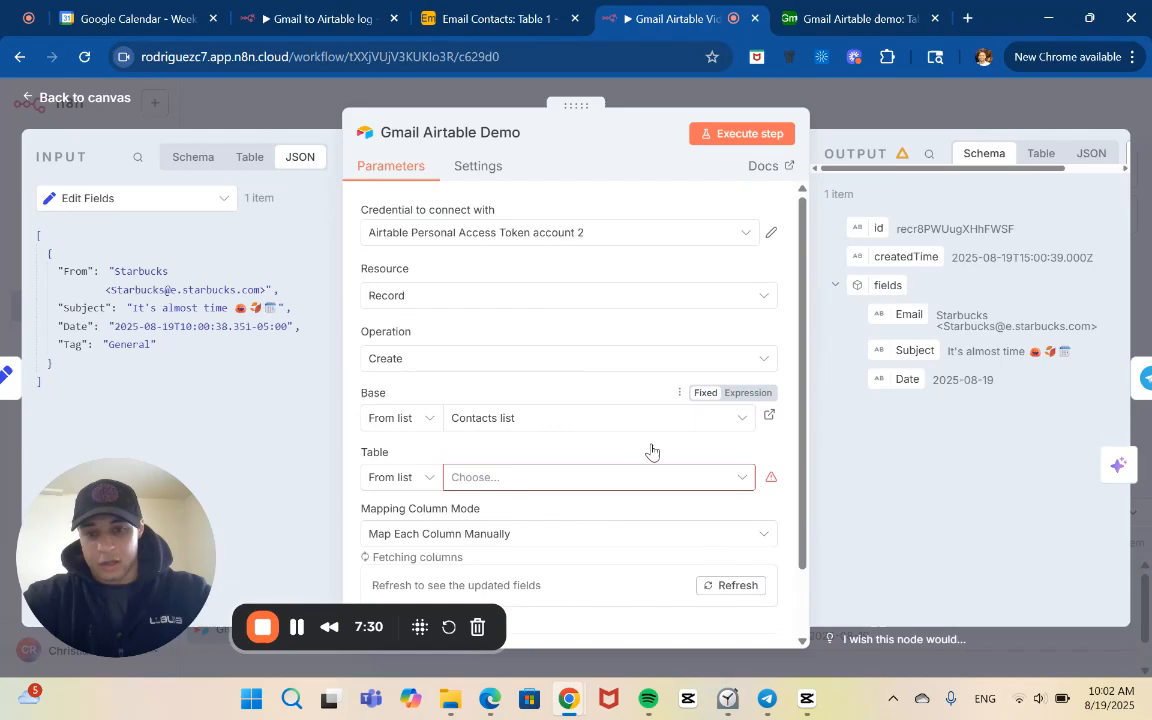
left_click(745, 423)
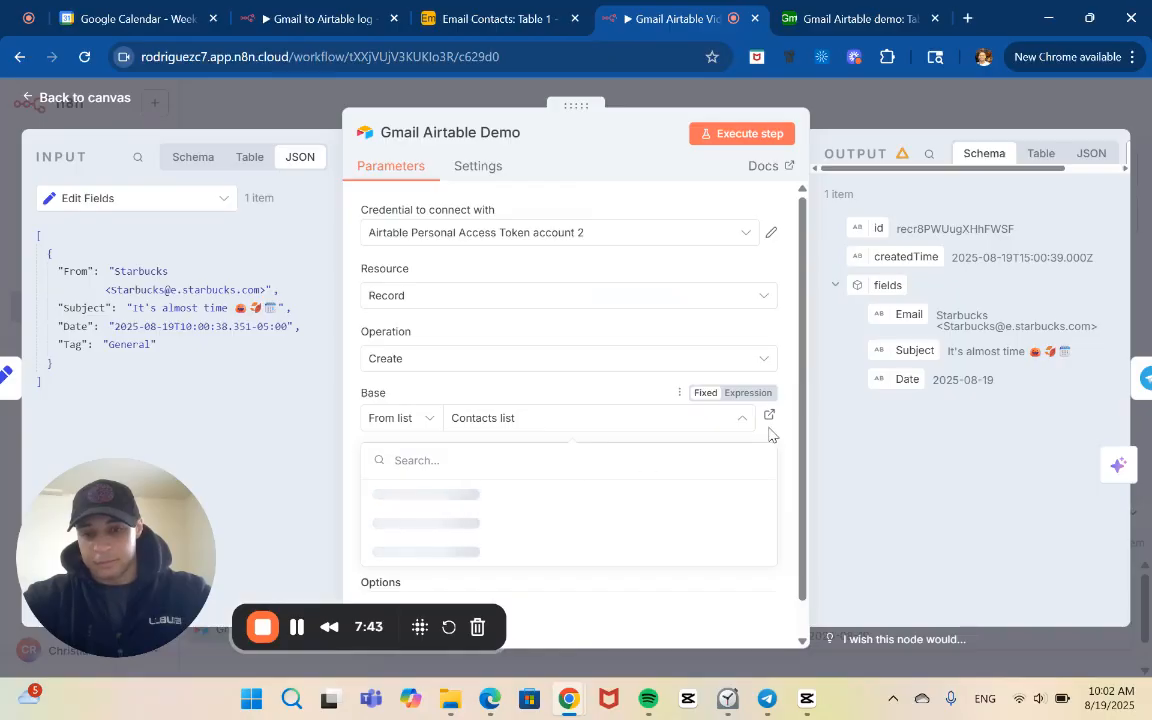
left_click(783, 398)
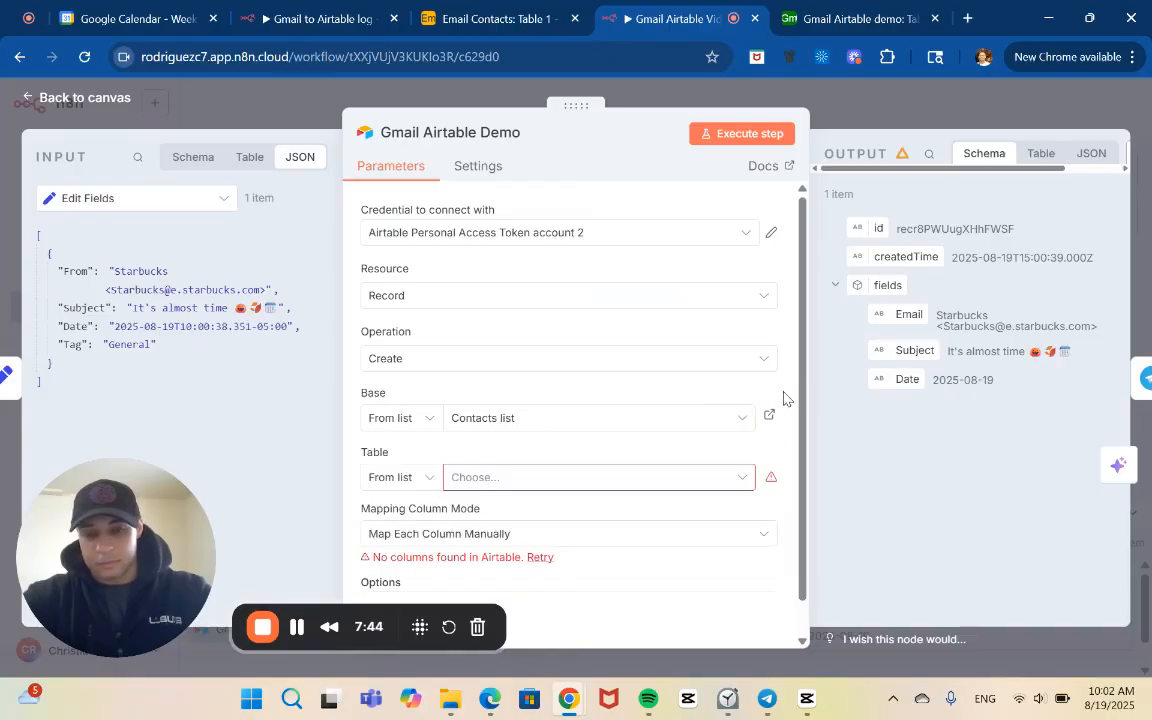
left_click(737, 421)
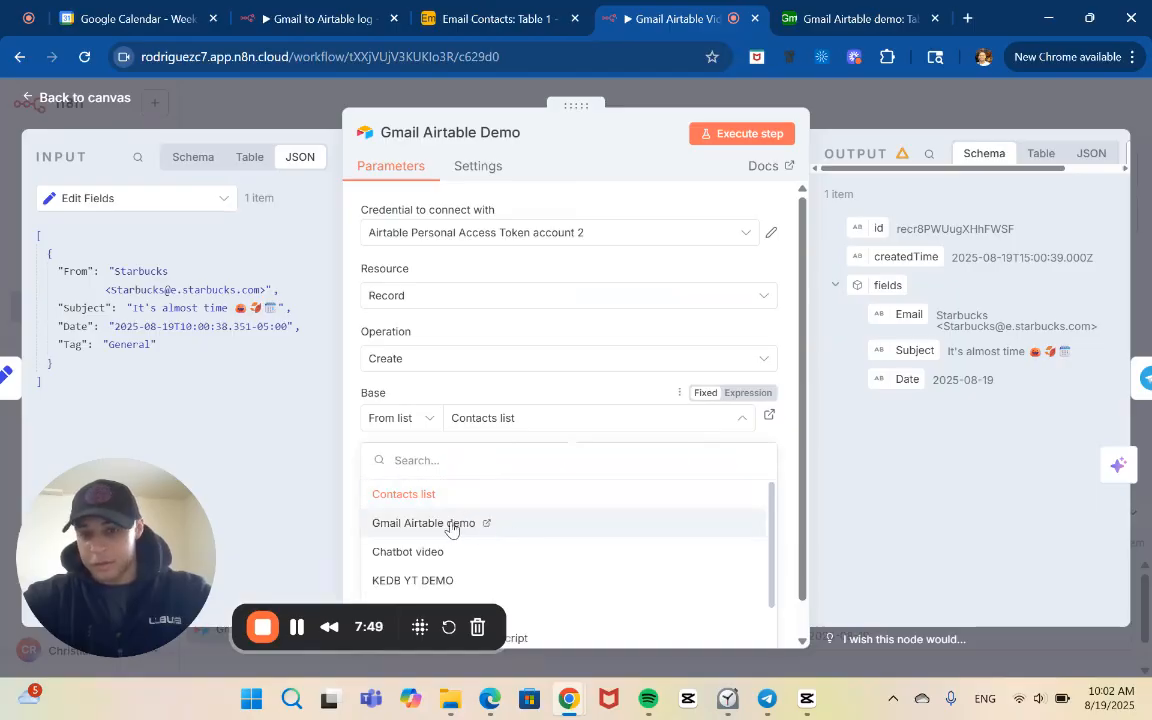
left_click(452, 526)
left_click(514, 480)
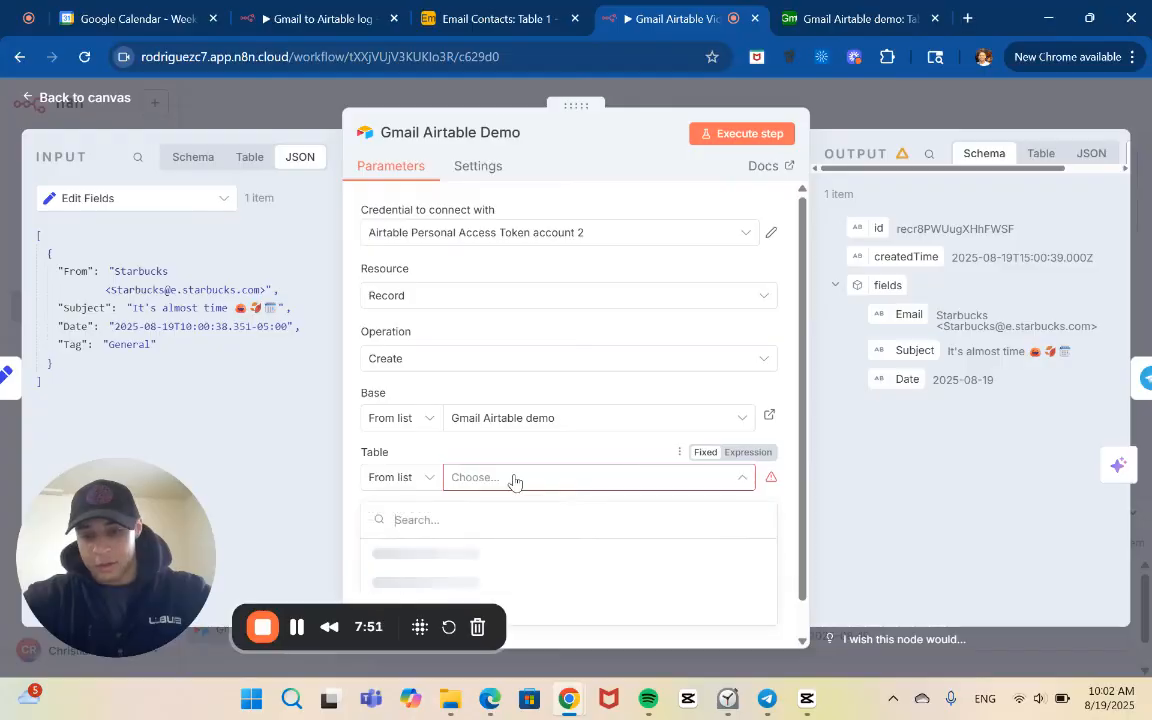
left_click(453, 555)
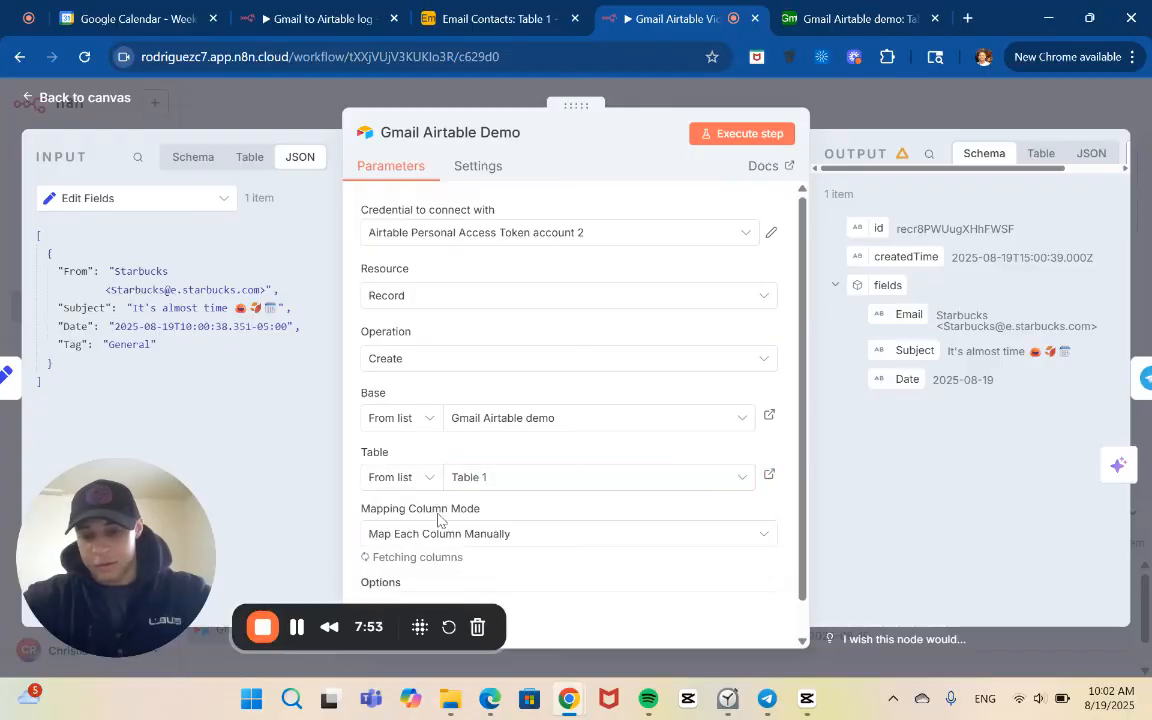
Map the Email, Subject, Date and Tag columns to the From, Subject, Date and Tag values from Edit Fields
scroll(445, 524, "down", 3)
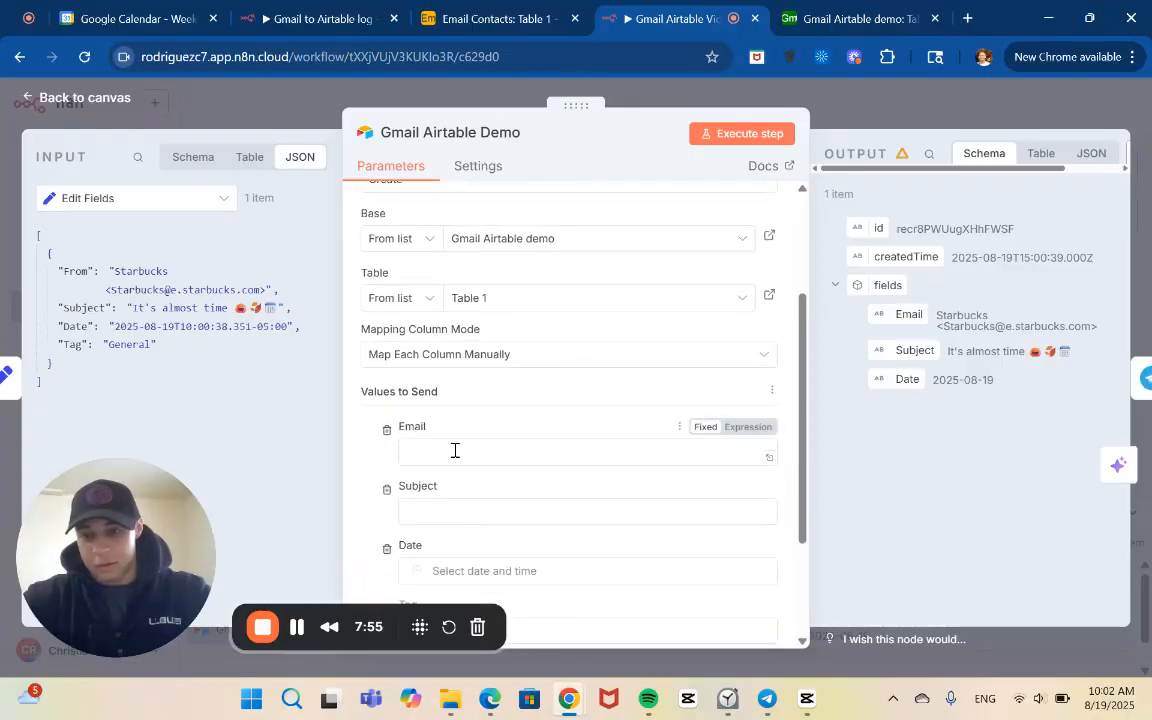
left_click(454, 450)
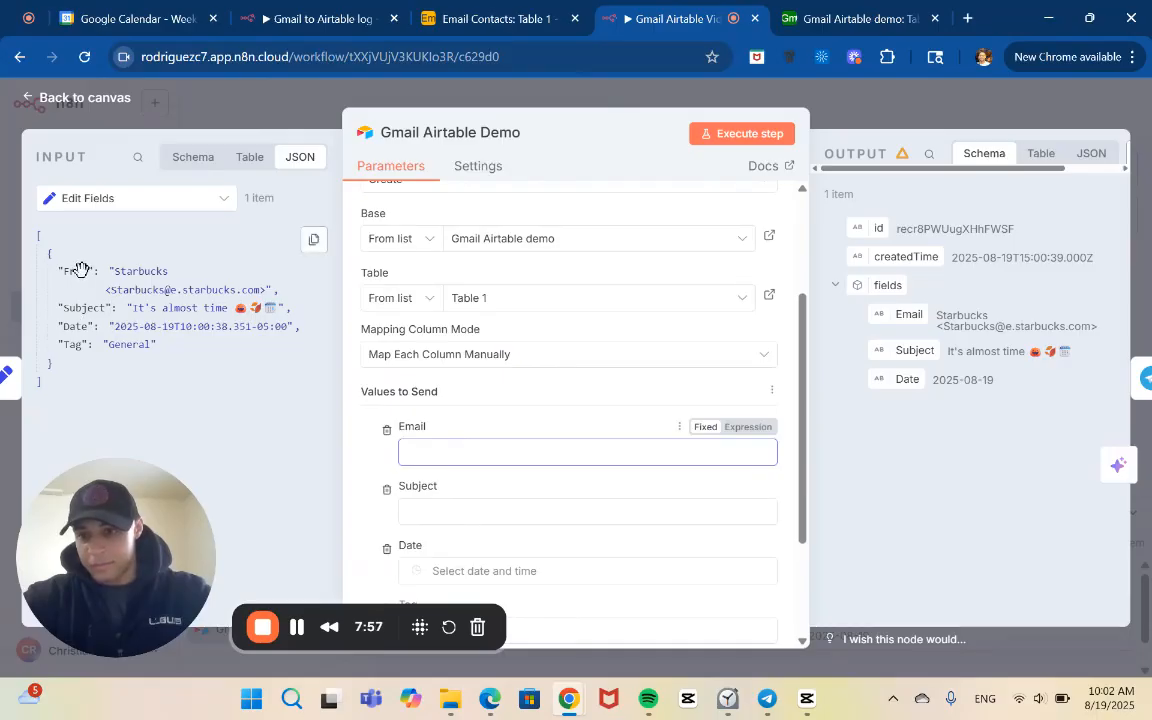
left_click_drag(85, 271, 426, 447)
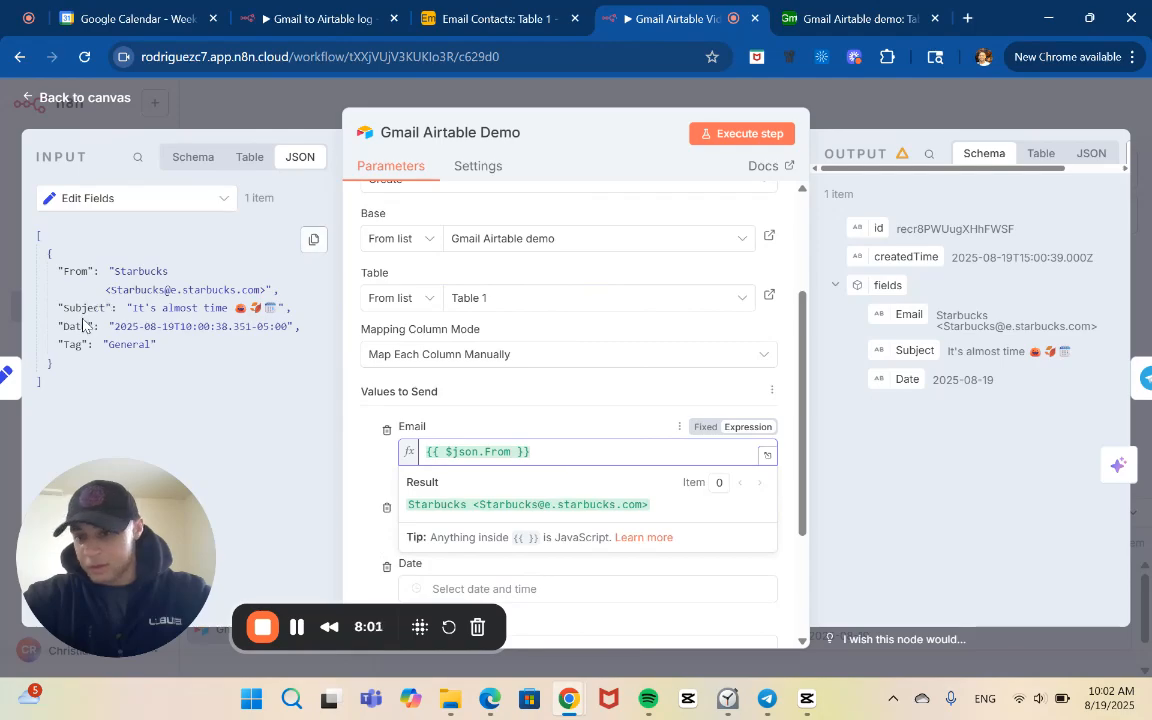
left_click_drag(77, 307, 420, 538)
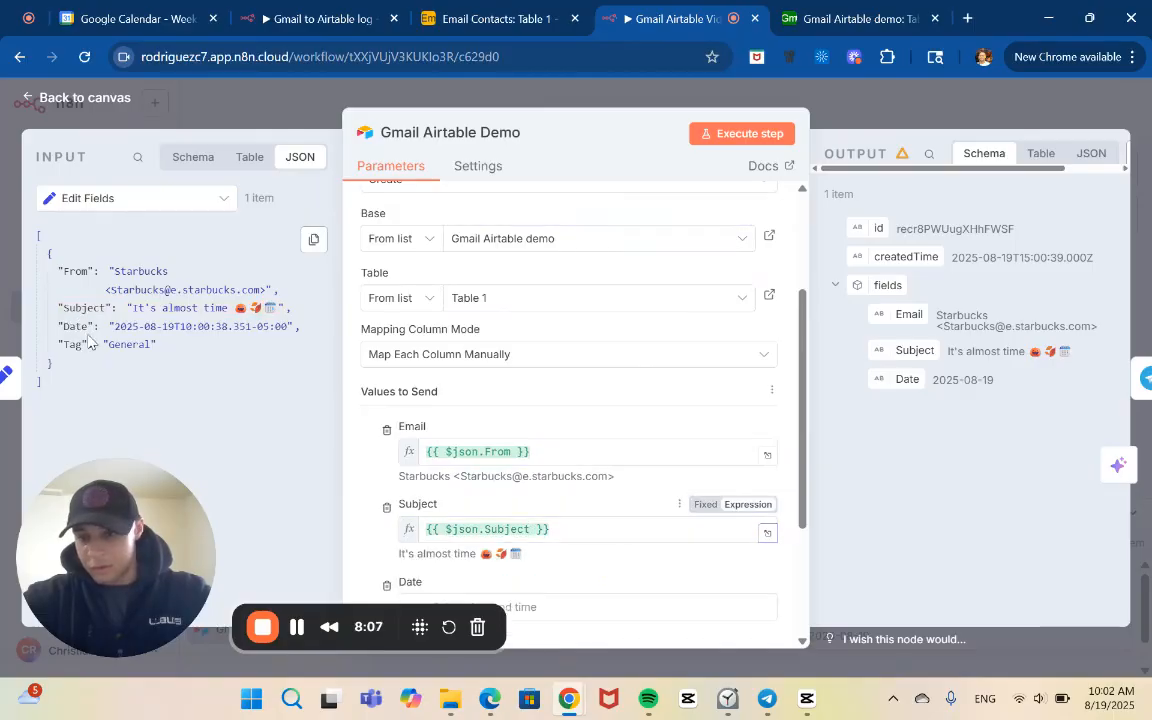
left_click_drag(76, 326, 549, 612)
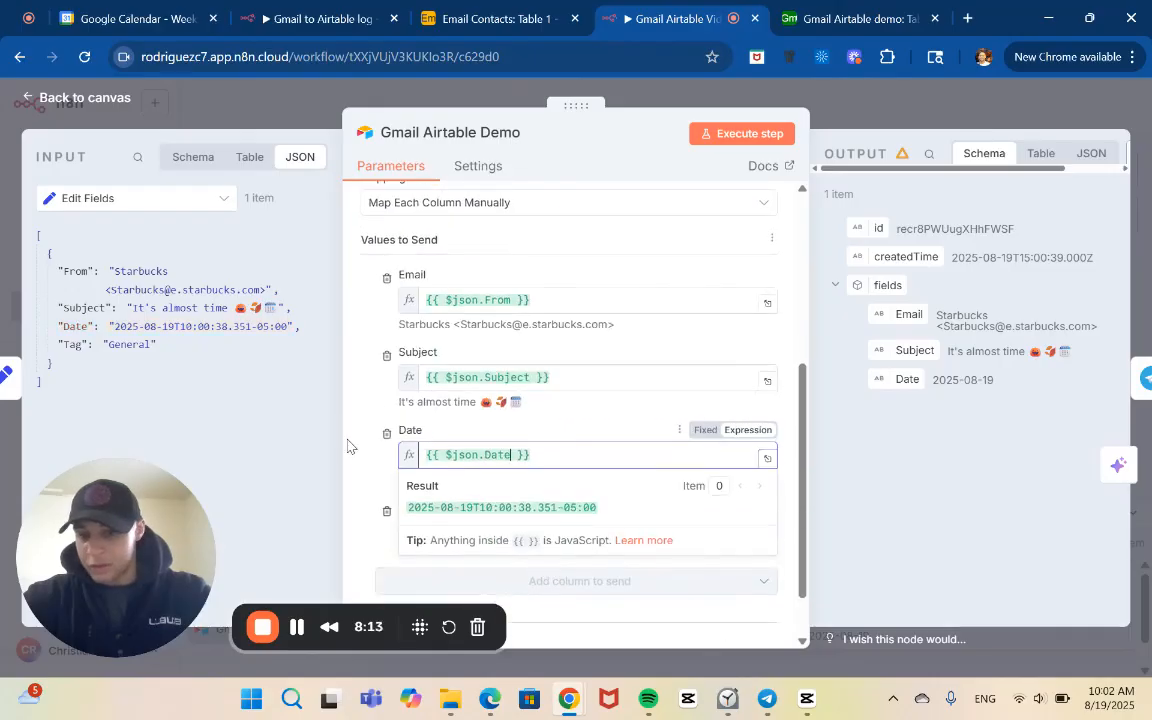
left_click(355, 472)
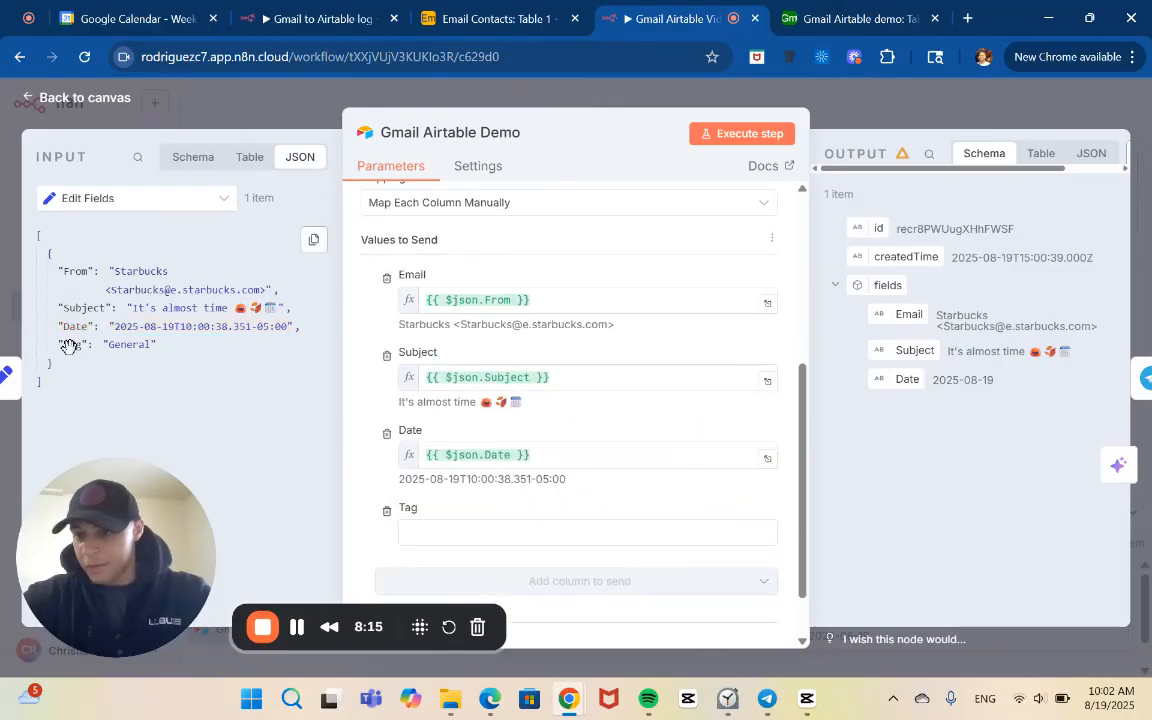
left_click_drag(65, 346, 488, 537)
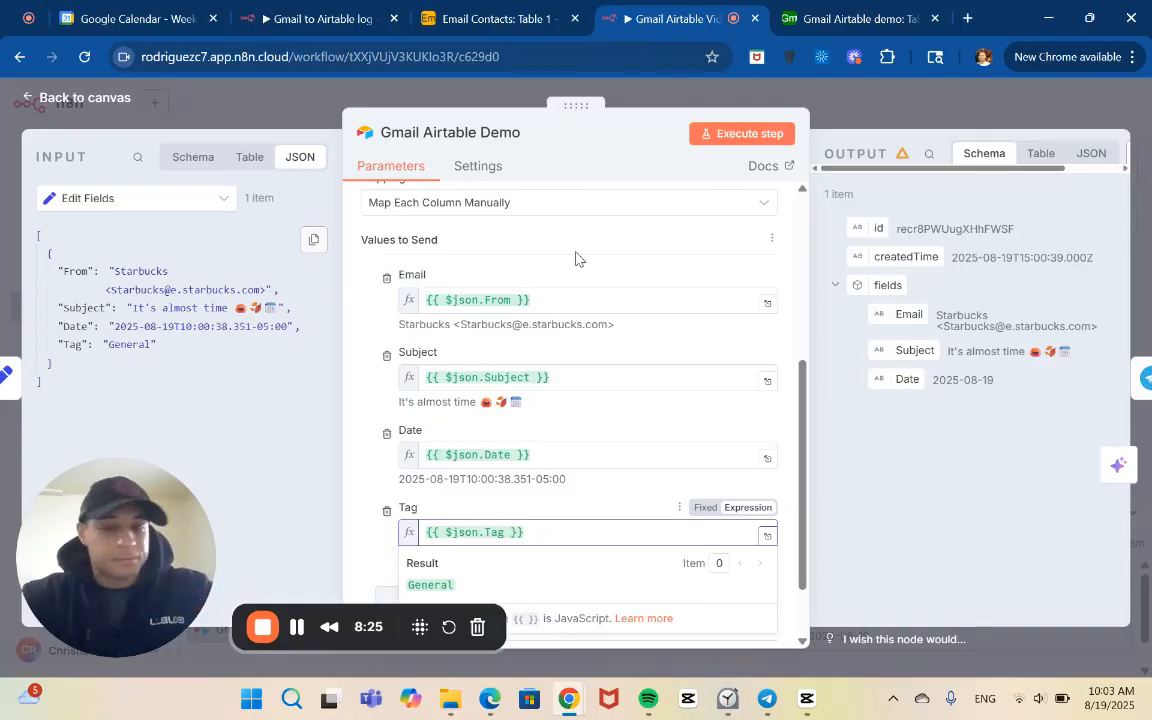
Execute the Gmail Airtable Demo node with the new mappings and return to the workflow canvas
left_click(756, 132)
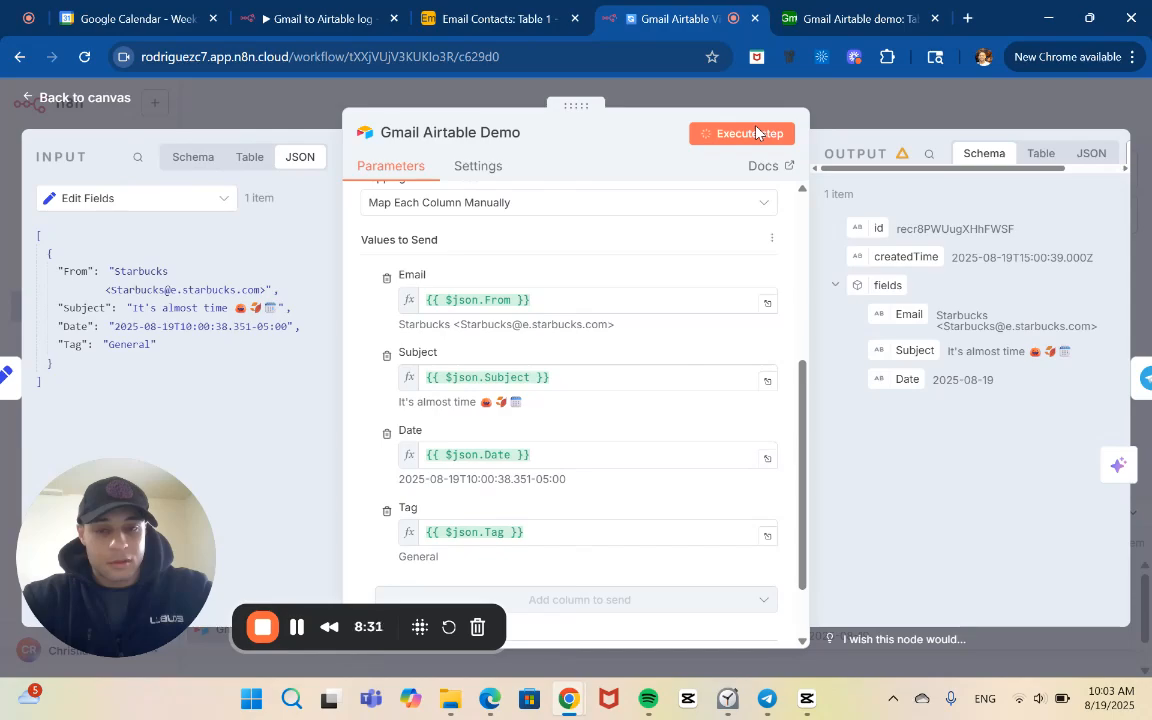
left_click(842, 115)
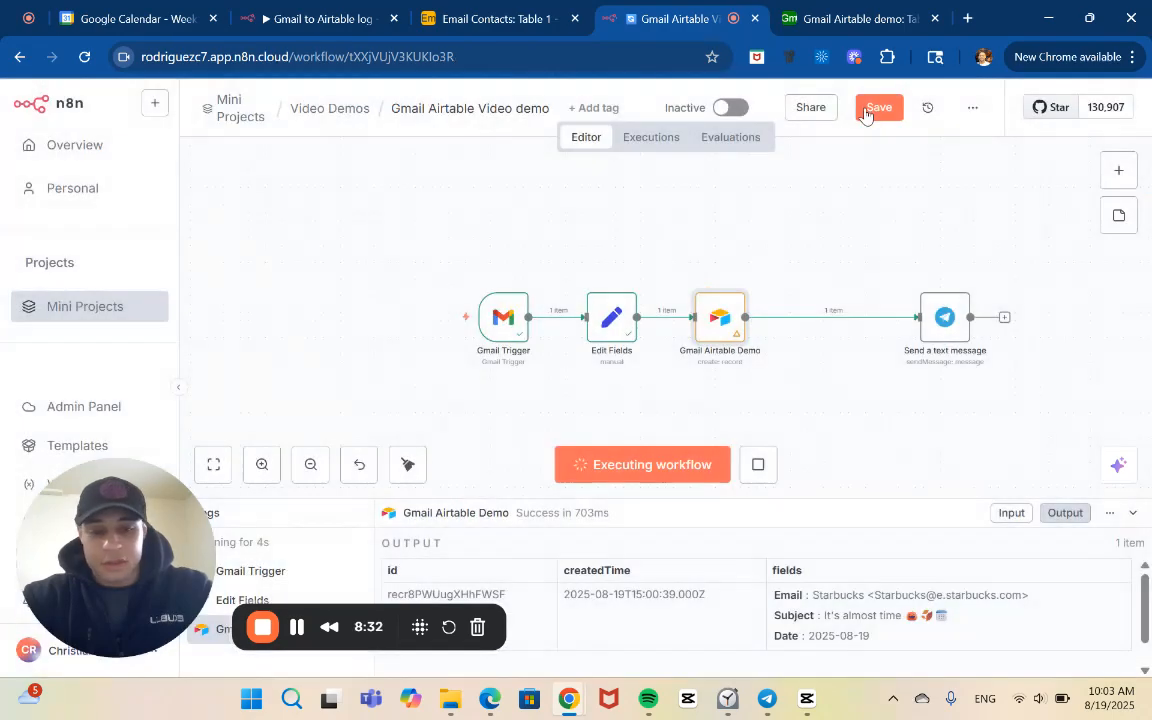
Stop the running execution and put the Email, Subject and Date expressions on separate lines in the Telegram message text
left_click(762, 468)
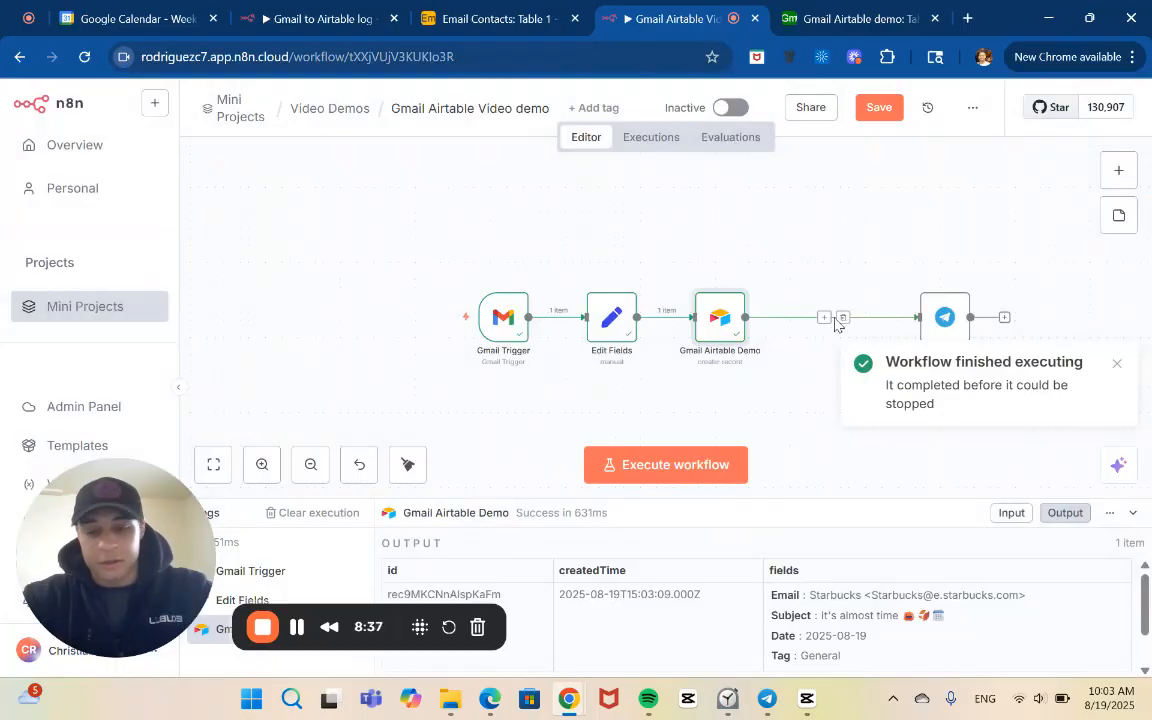
double_click(943, 322)
scroll(687, 425, "down", 2)
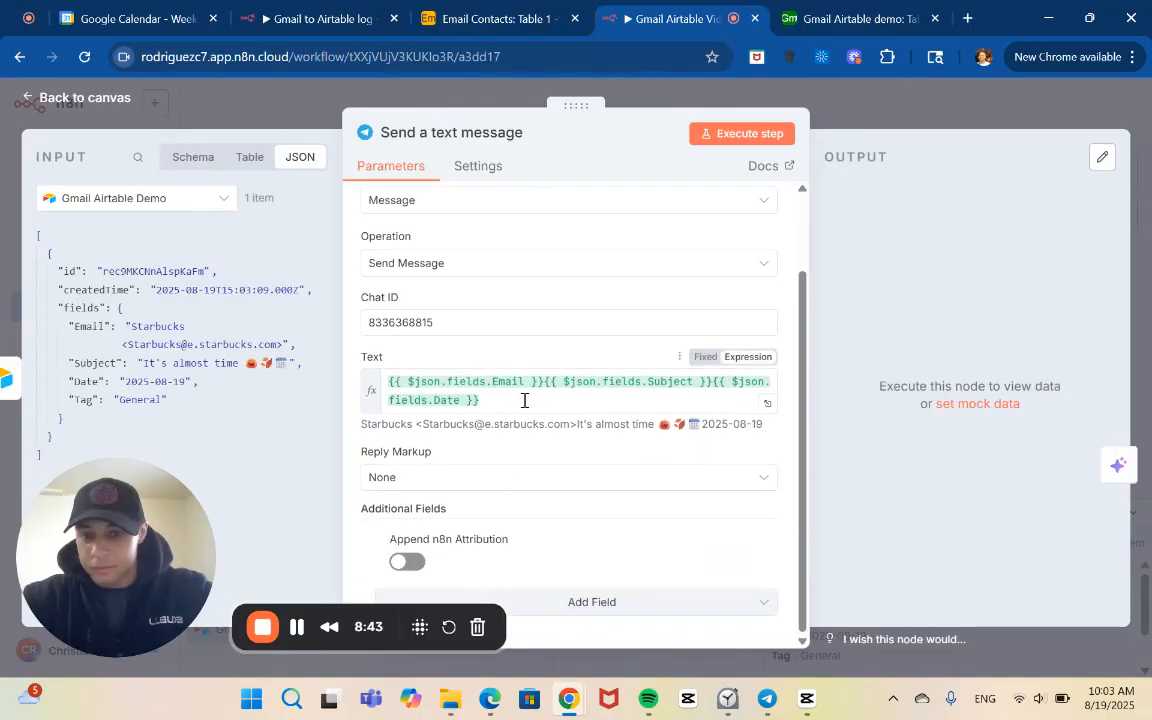
left_click(543, 385)
key("Return")
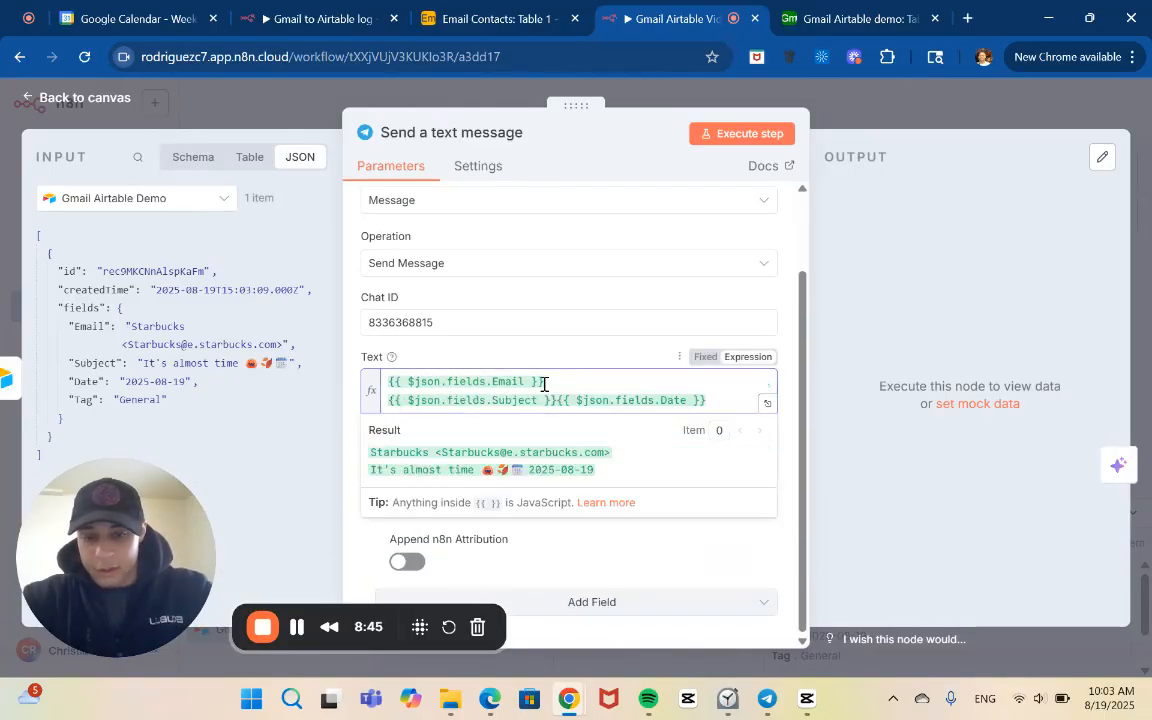
left_click(556, 400)
key("Return")
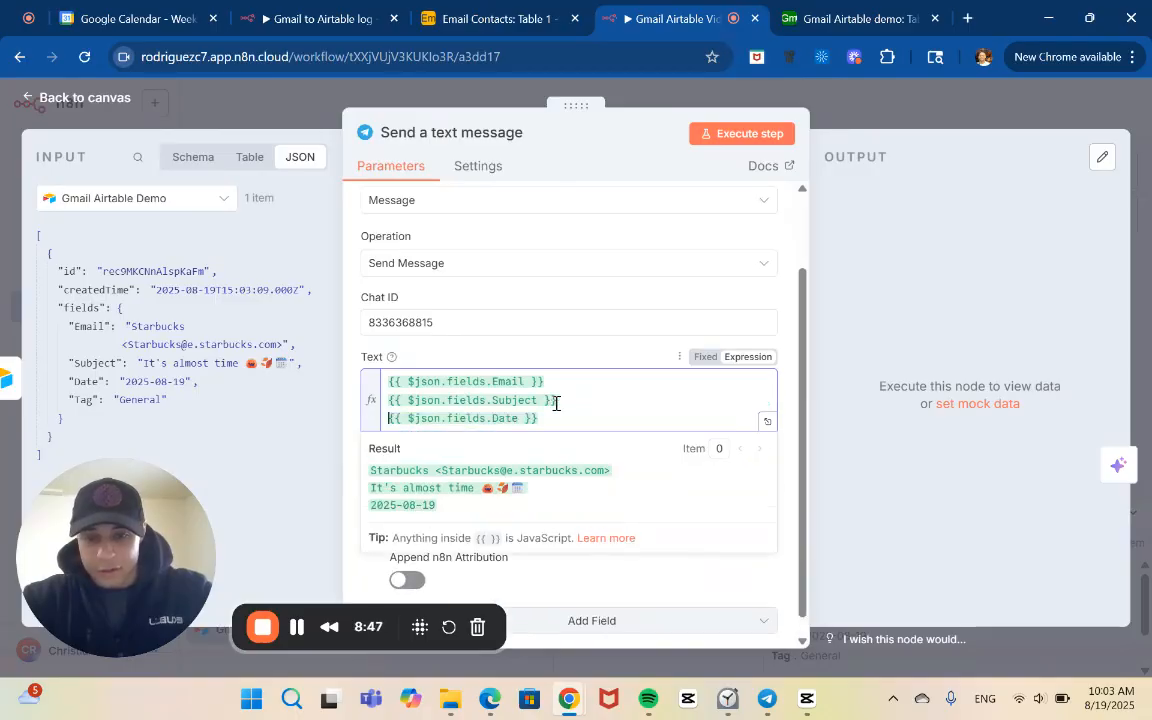
scroll(561, 426, "down", 1)
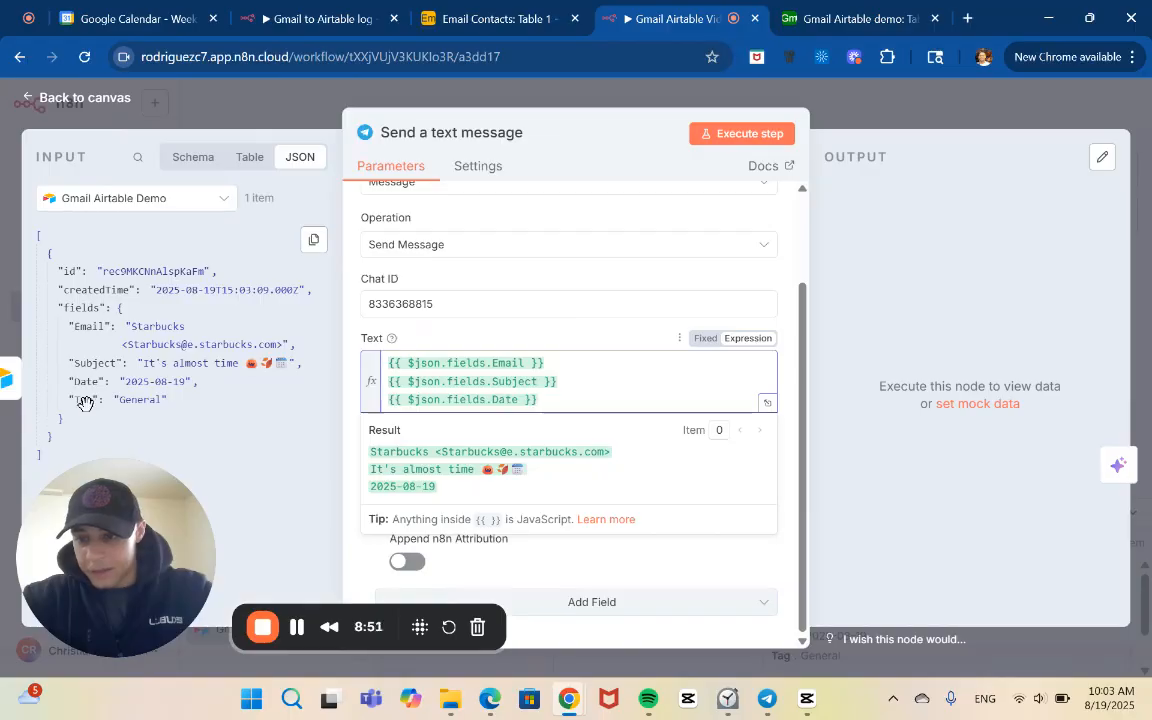
Add the Tag field from the Airtable output on its own line below Date in the message text
left_click_drag(84, 399, 560, 408)
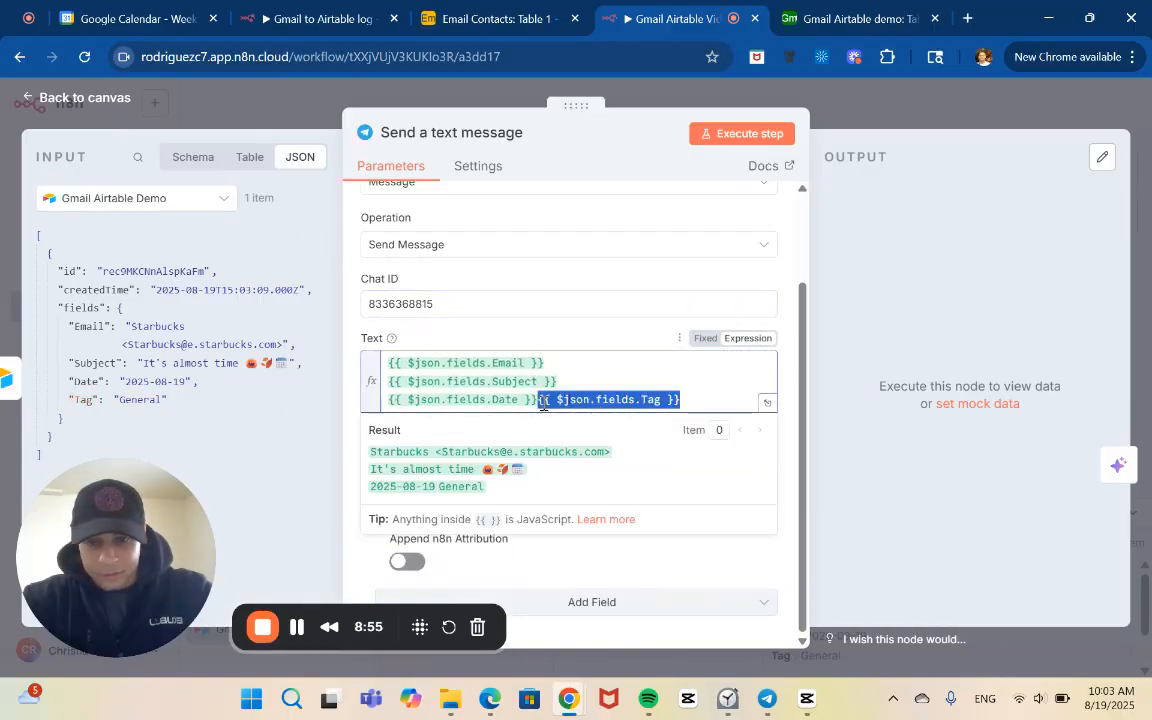
left_click(537, 400)
key("Return")
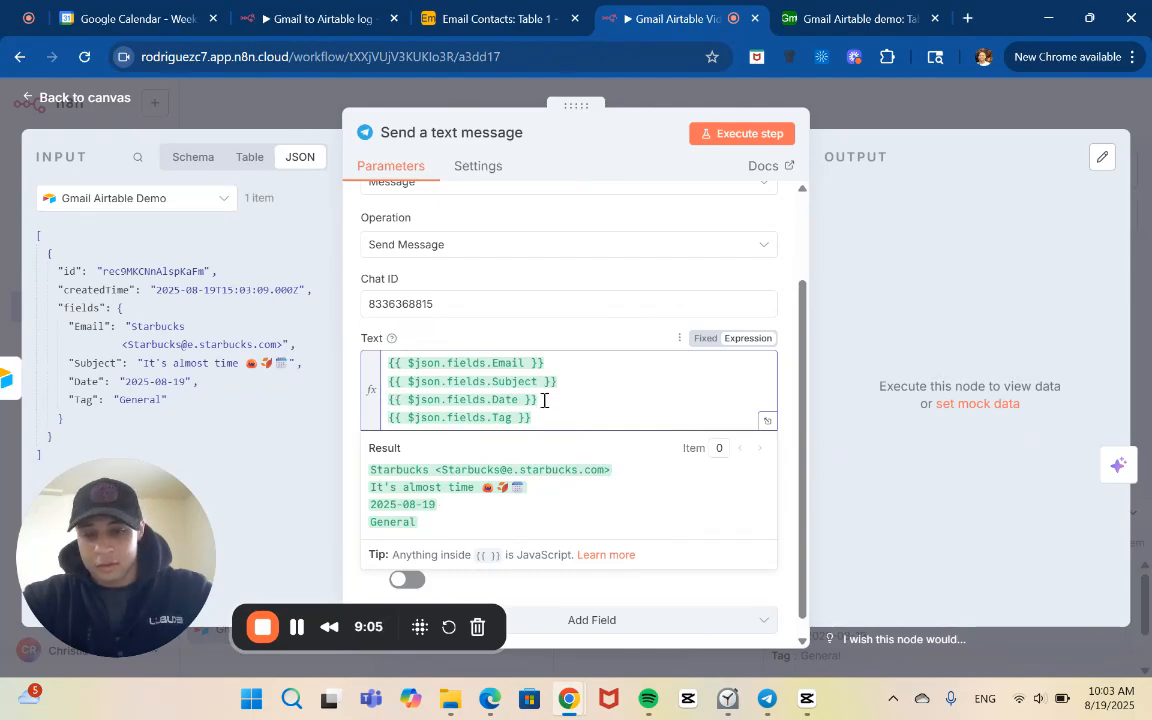
Move the Date expression to its own line below Tag by deleting it and inserting the Date field again
left_click_drag(544, 399, 392, 399)
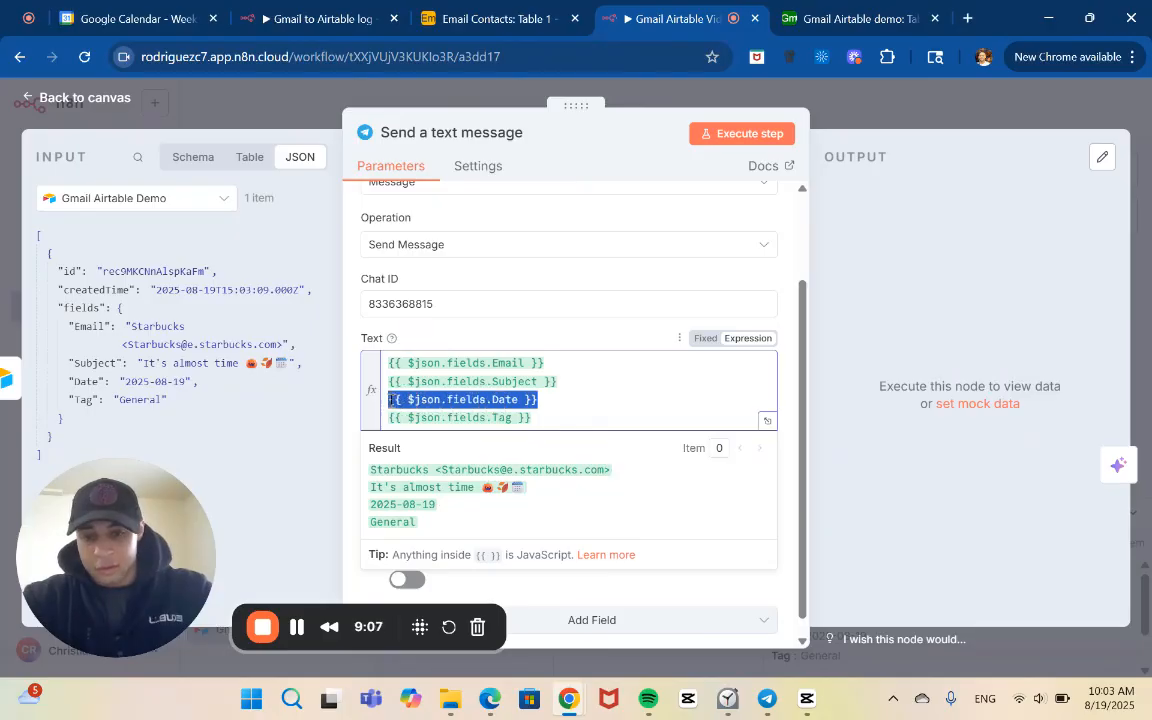
key("BackSpace")
key("BackSpace")
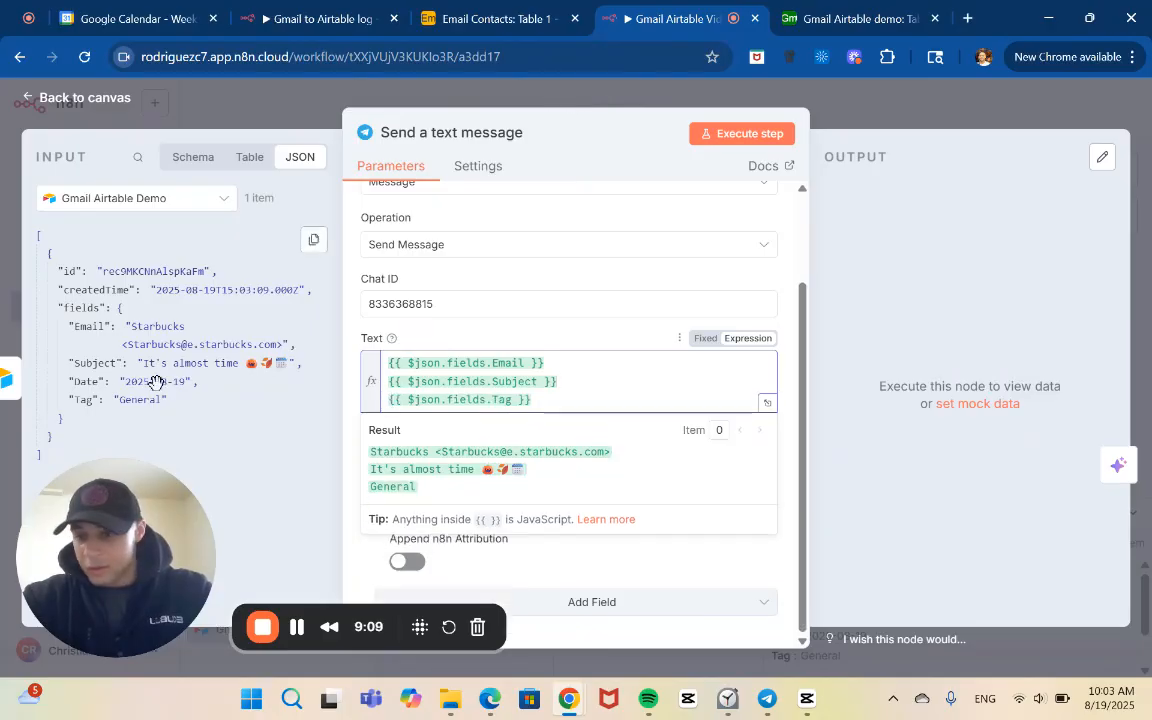
left_click_drag(156, 383, 555, 395)
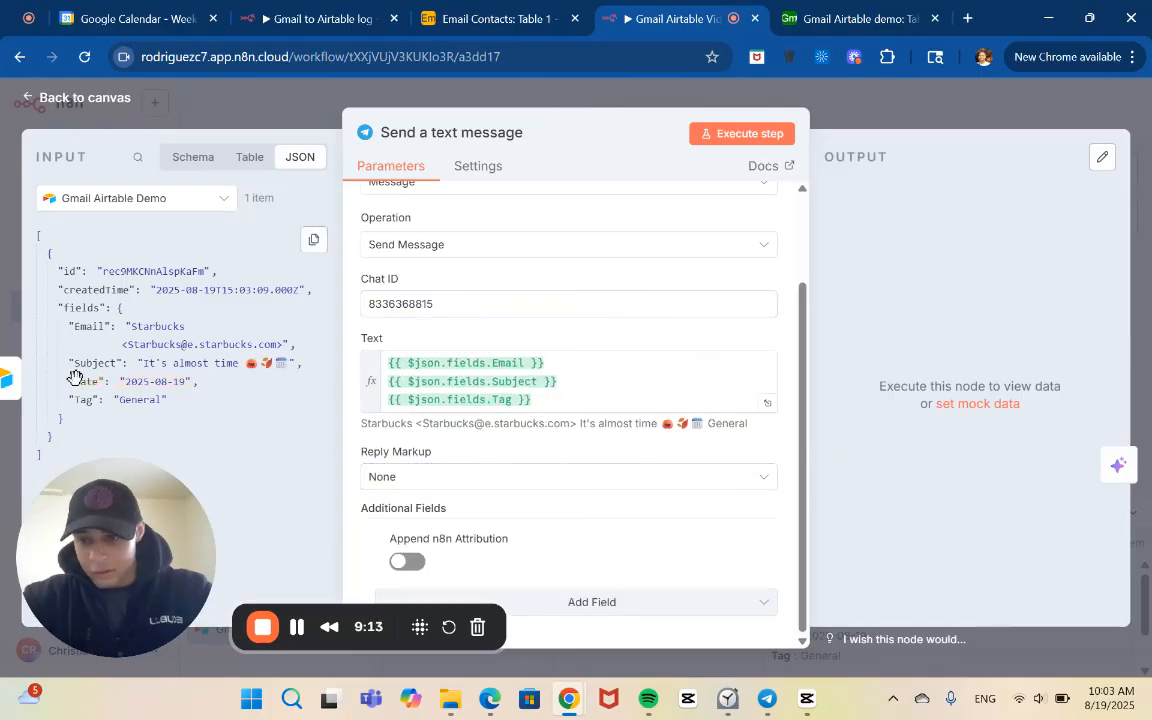
left_click_drag(75, 376, 551, 399)
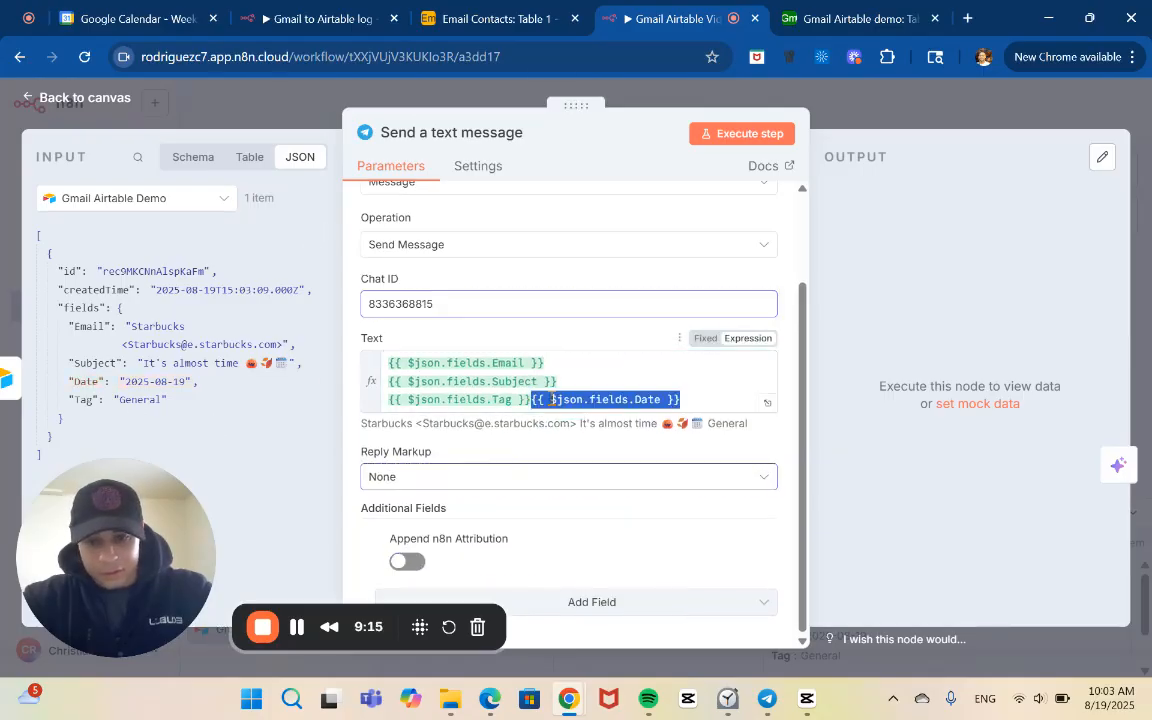
left_click(530, 400)
key("Return")
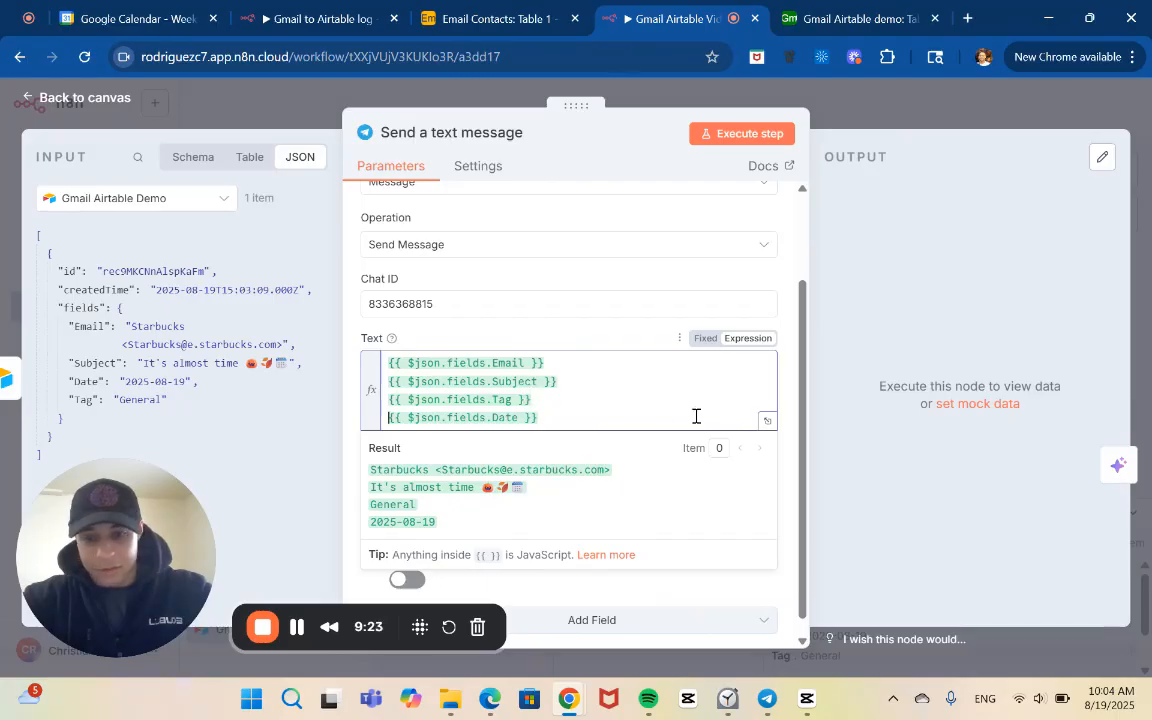
Execute the Telegram message node and return to the workflow canvas
left_click(761, 135)
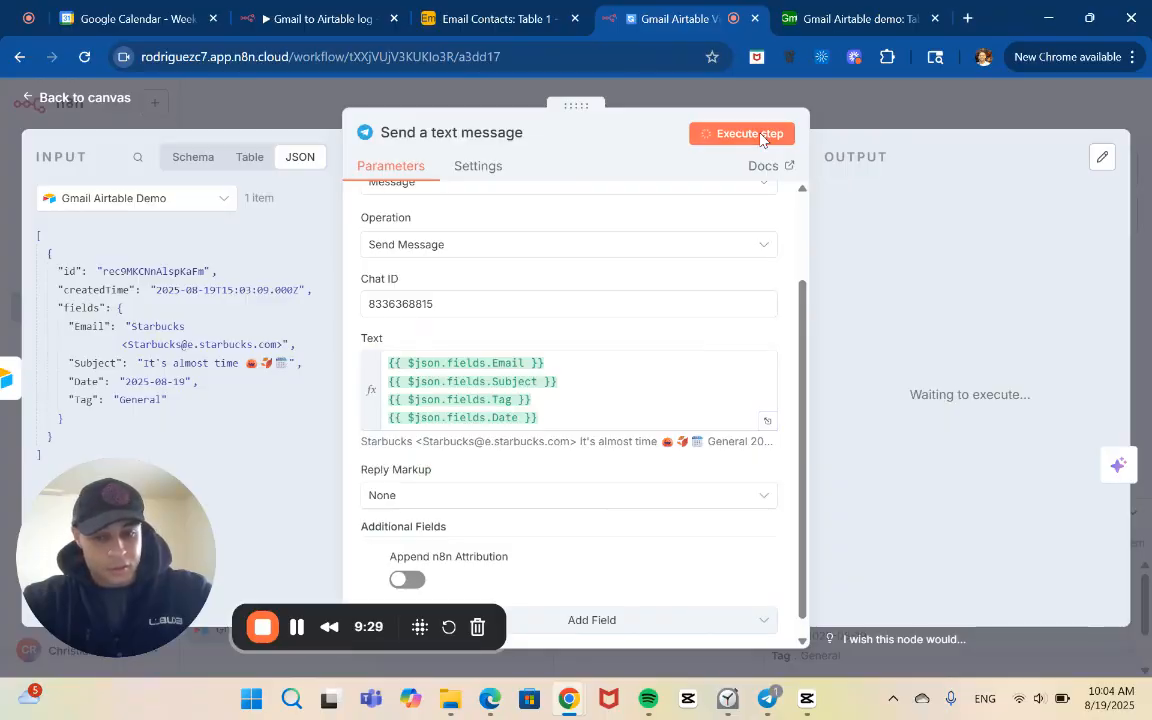
scroll(775, 485, "down", 1)
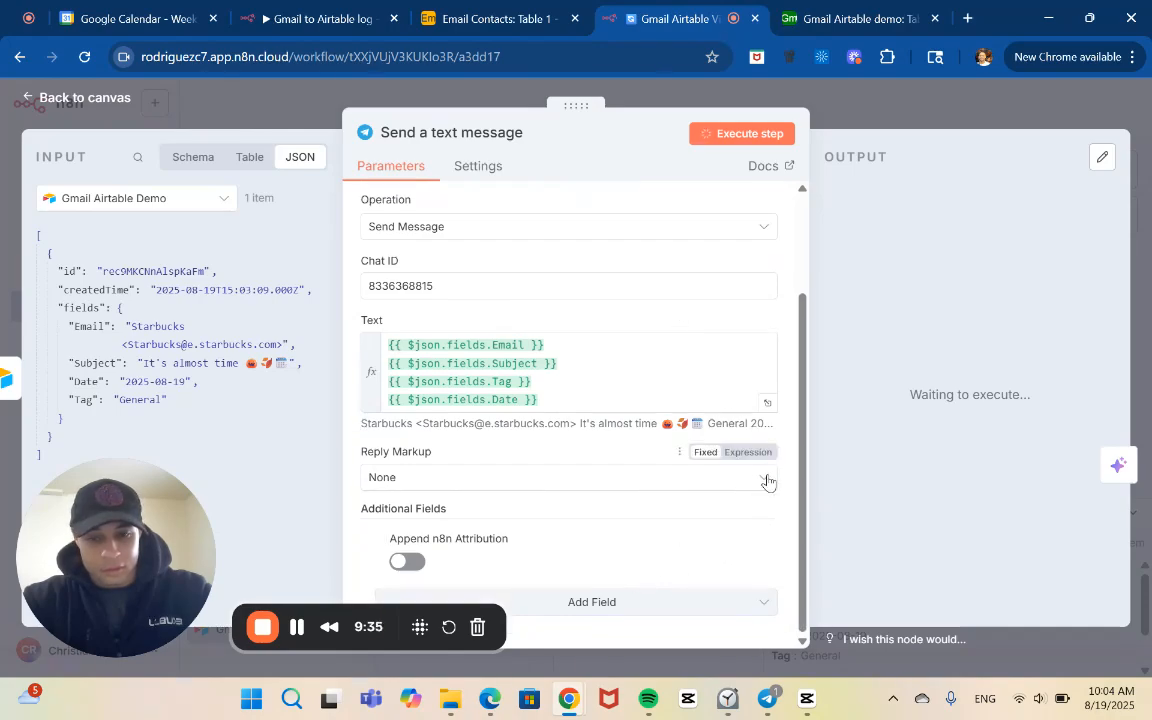
left_click(880, 111)
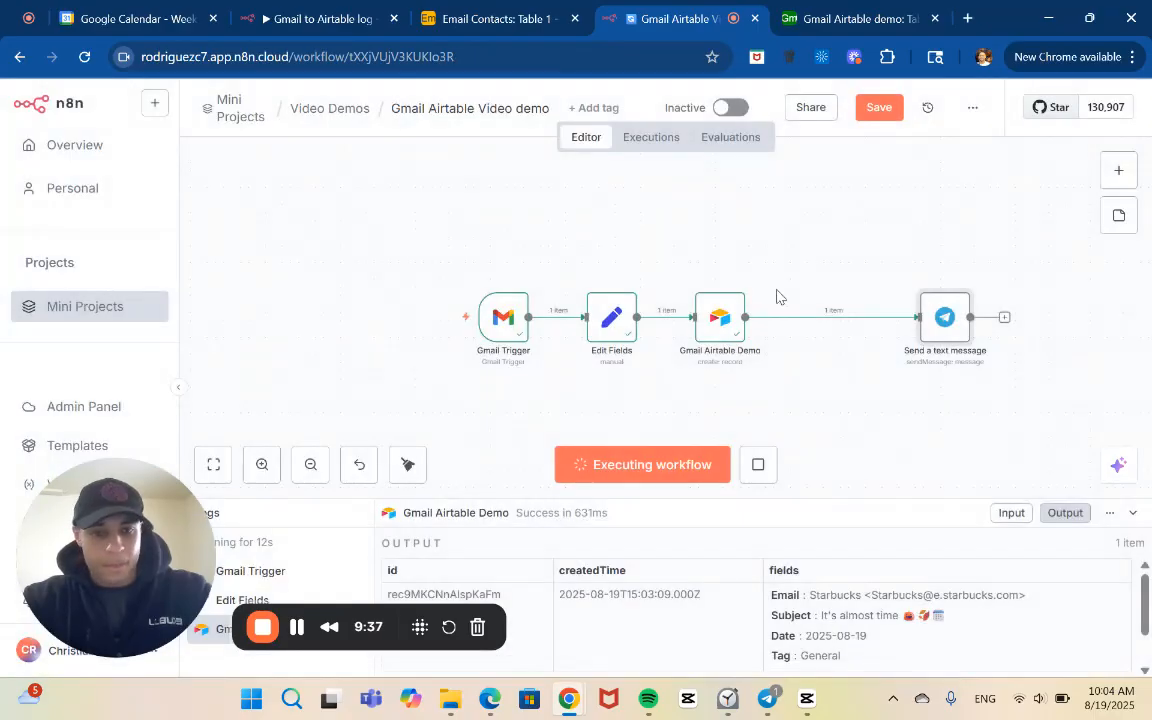
Check the column mappings and output of the Gmail Airtable Demo node
double_click(709, 332)
scroll(725, 424, "down", 5)
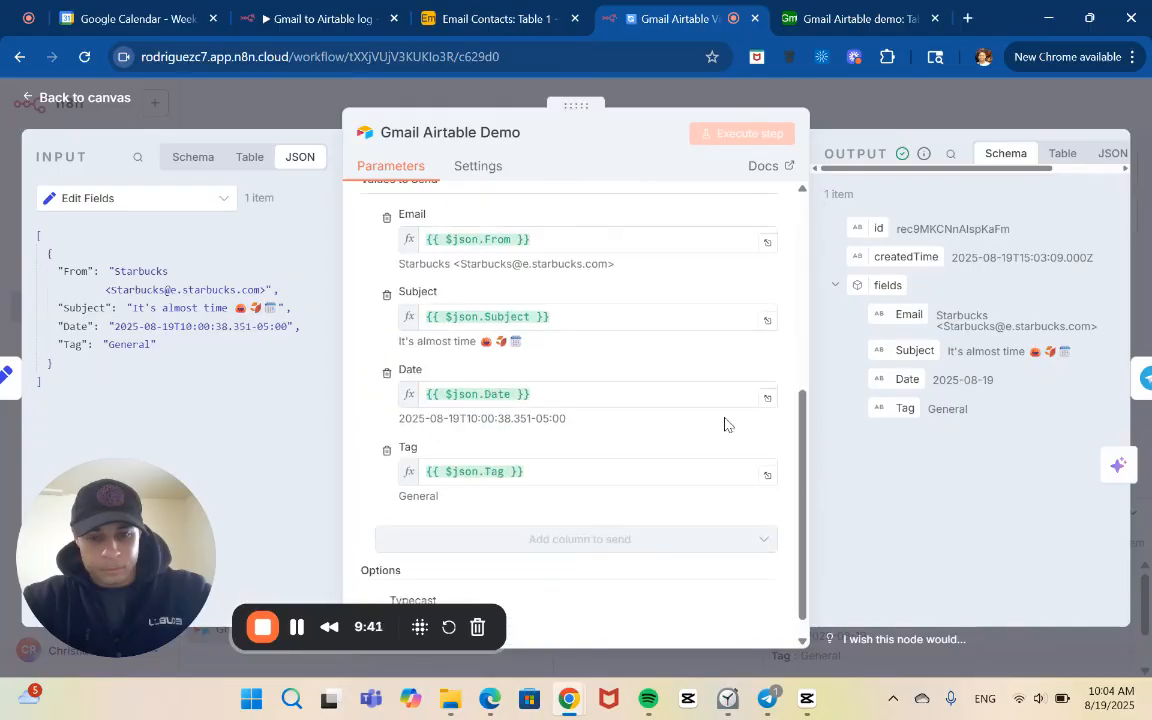
left_click(828, 110)
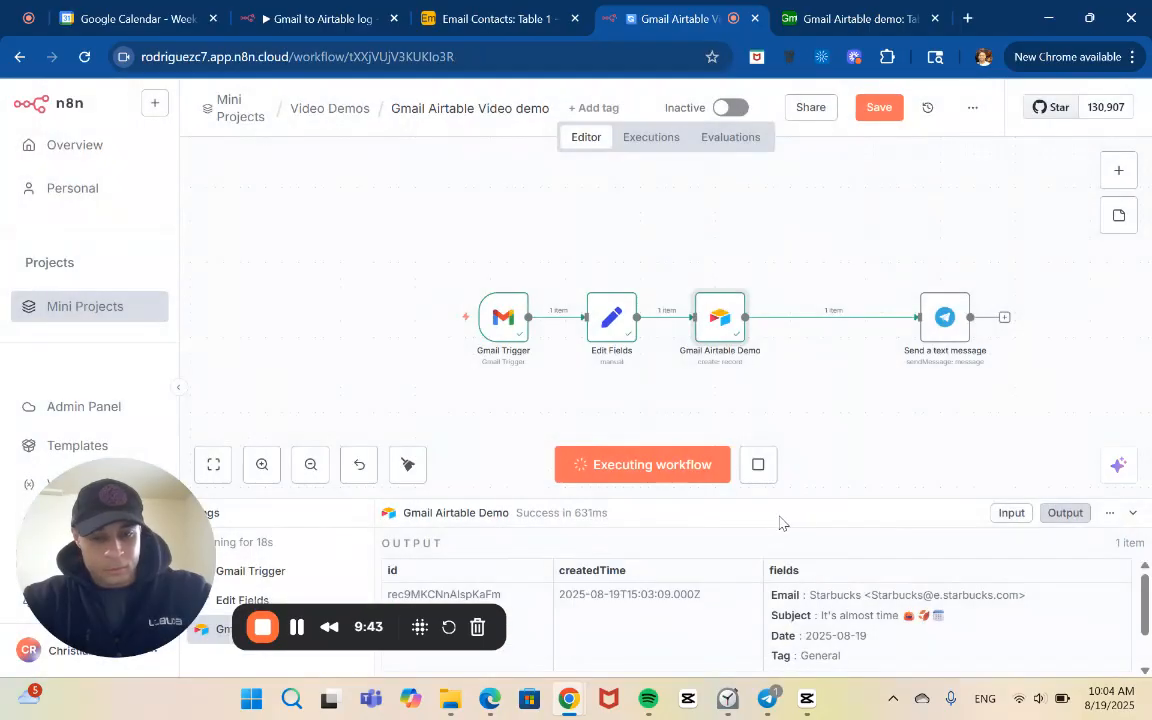
Stop the running execution and save the workflow
left_click(759, 482)
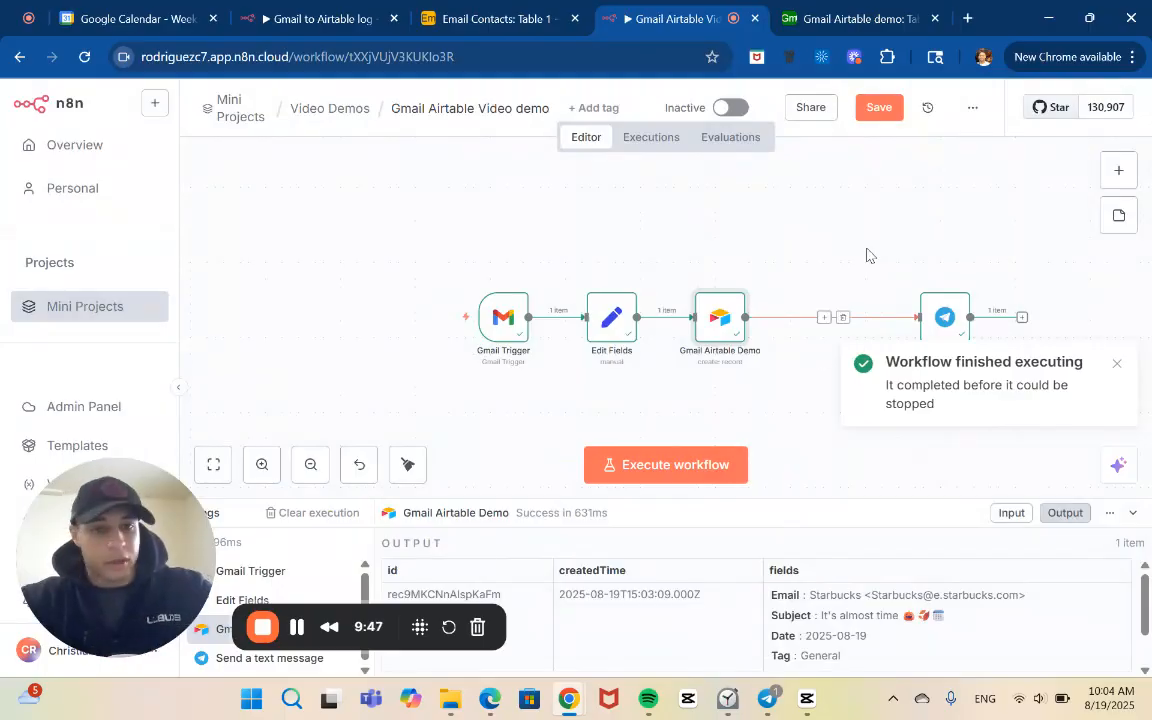
left_click(879, 108)
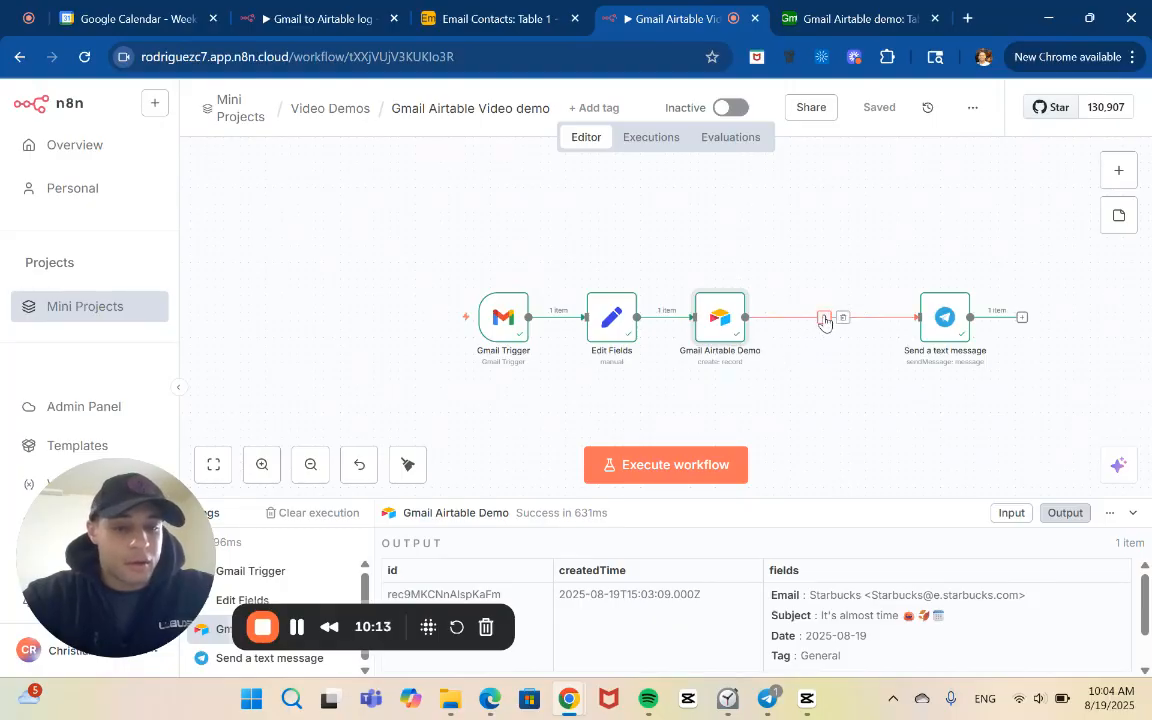
Insert a Switch node between the Gmail Airtable Demo and Telegram nodes
left_click(824, 318)
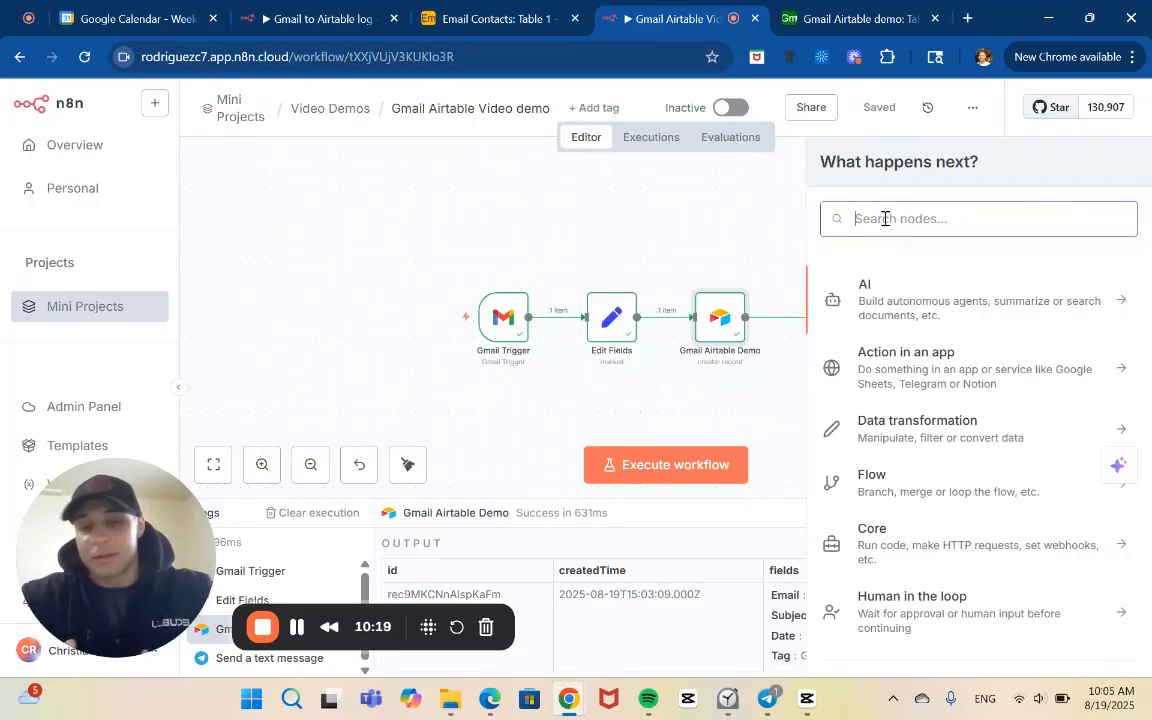
type("sw")
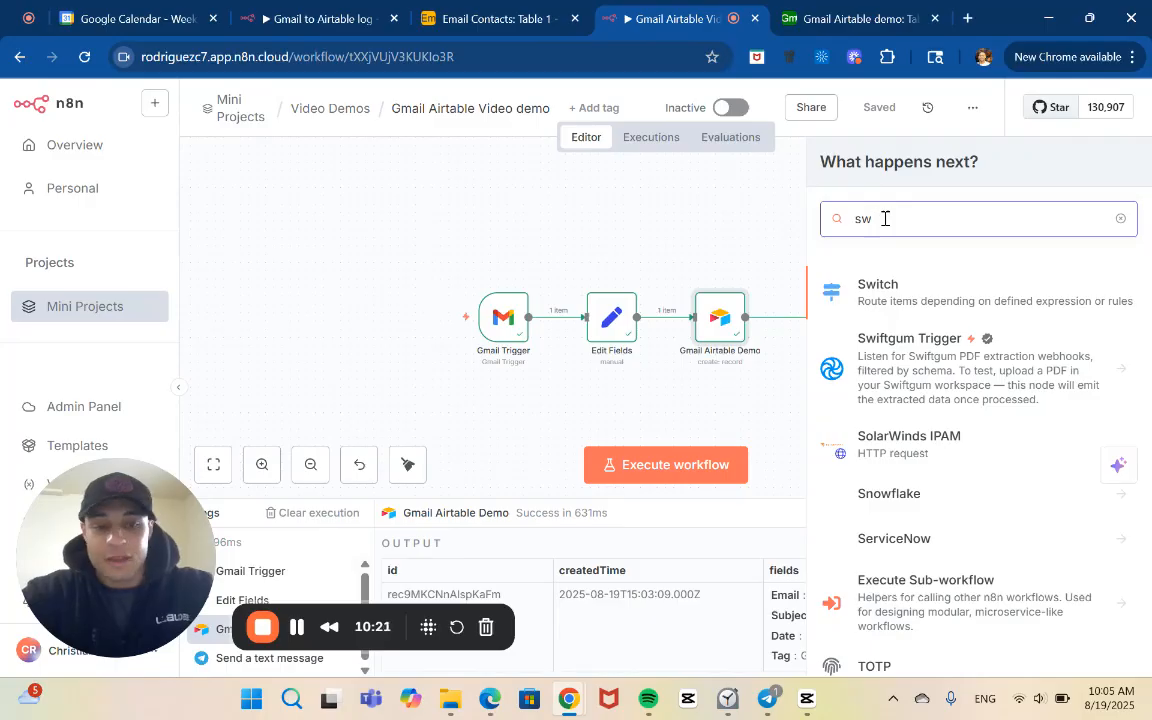
left_click(945, 295)
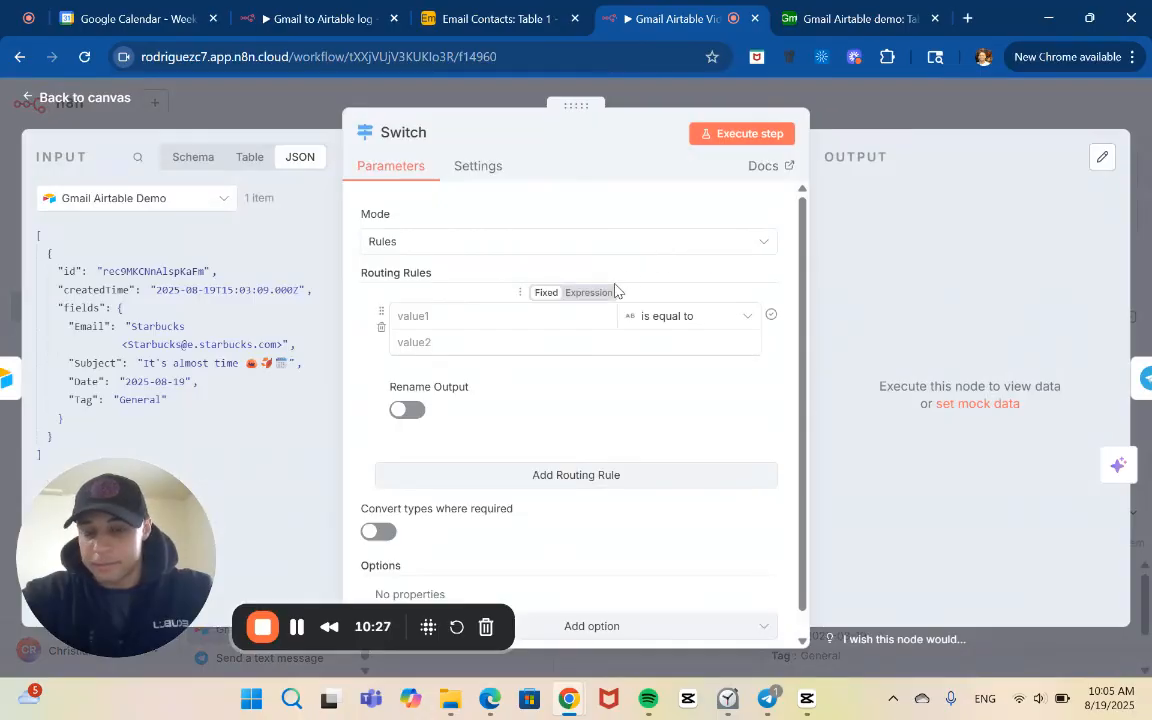
Set the first routing rule to check that the Email field contains the string Skool
left_click(555, 318)
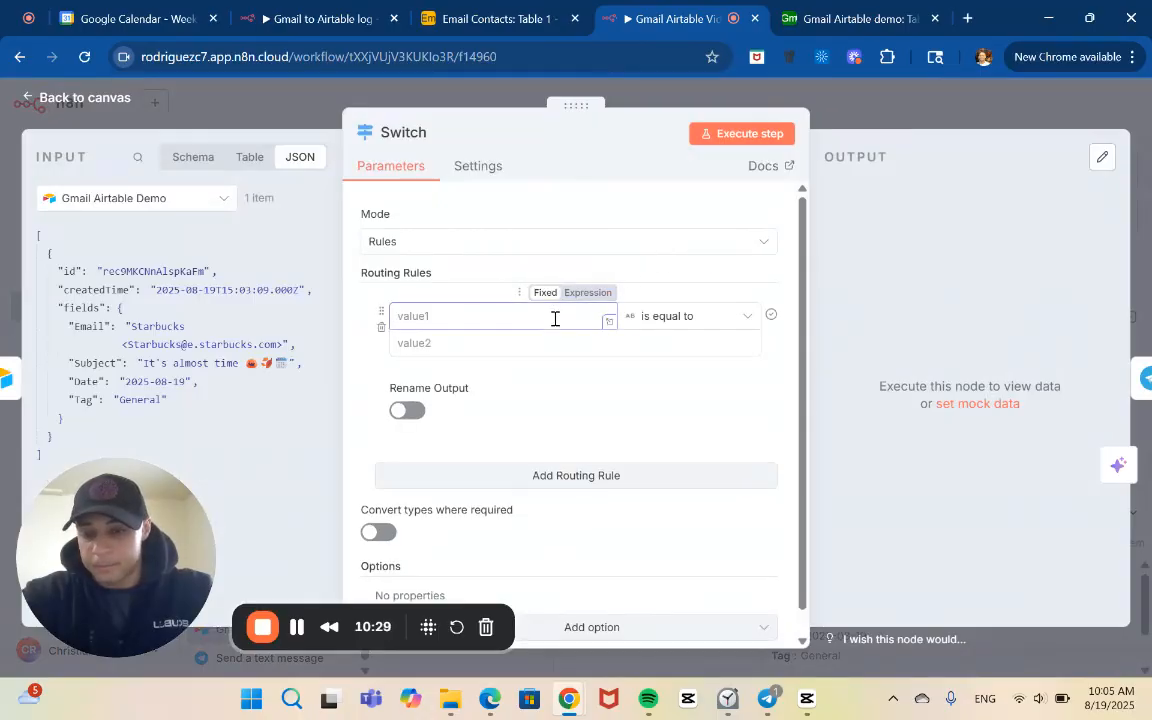
scroll(555, 318, "down", 1)
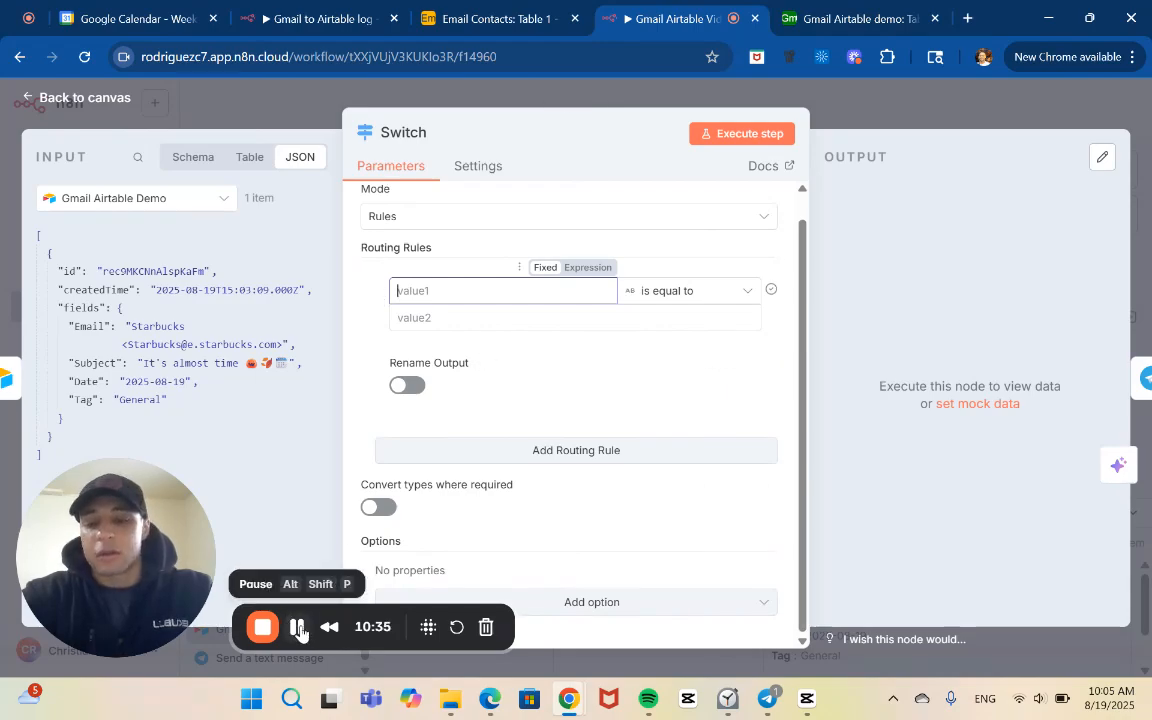
scroll(488, 329, "up", 1)
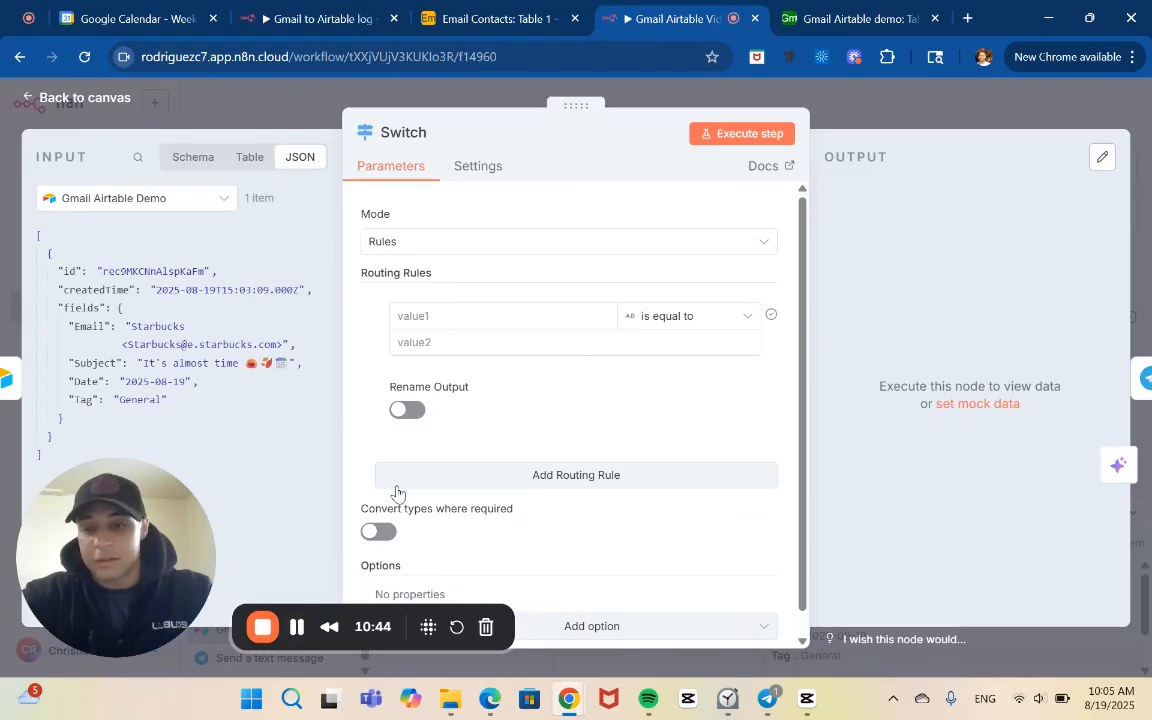
left_click(512, 312)
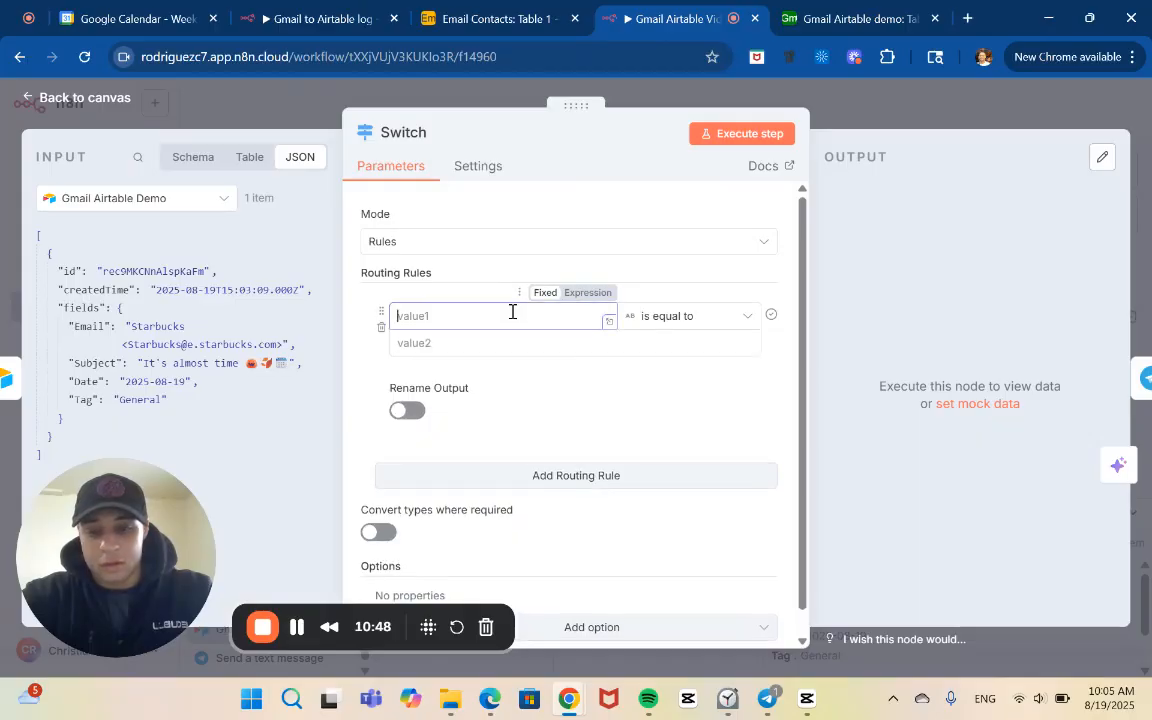
left_click(512, 344)
type("Skool")
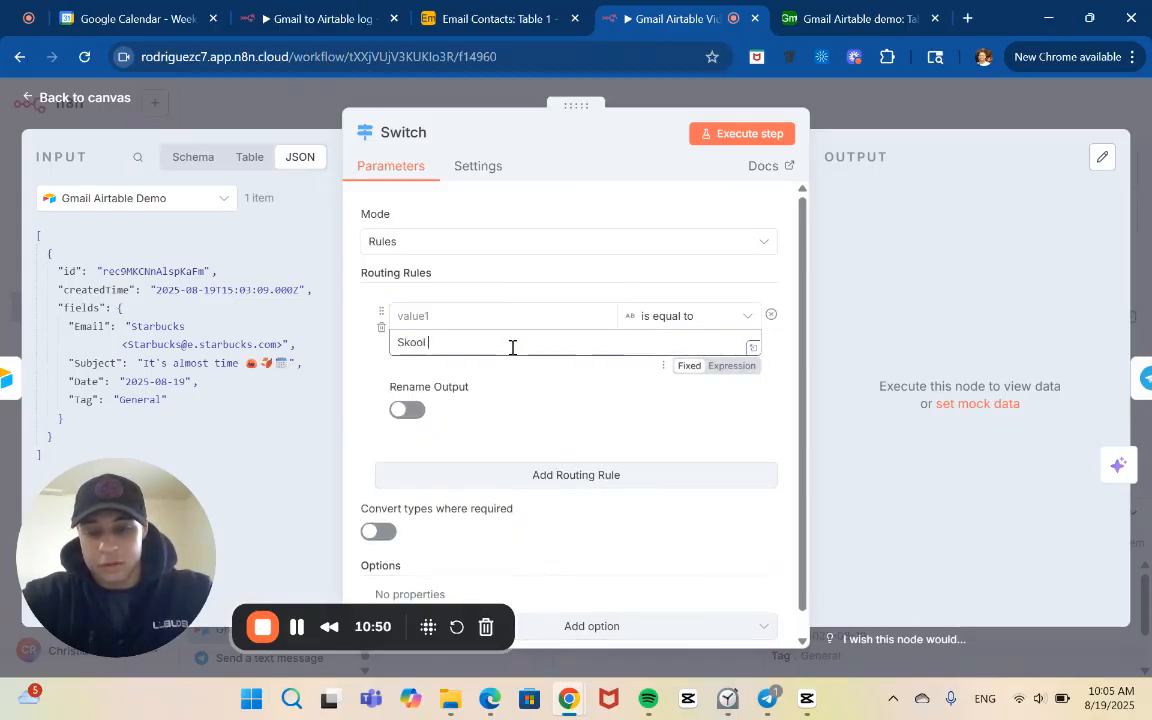
left_click(705, 318)
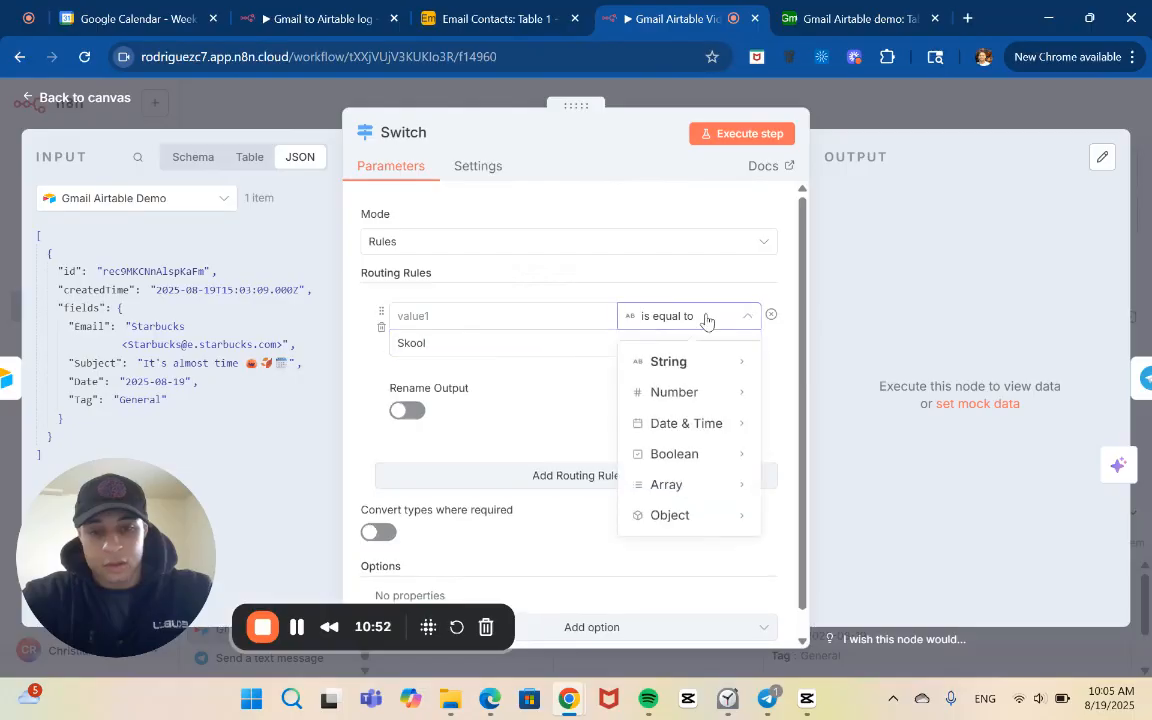
mouse_move(698, 375)
left_click(830, 440)
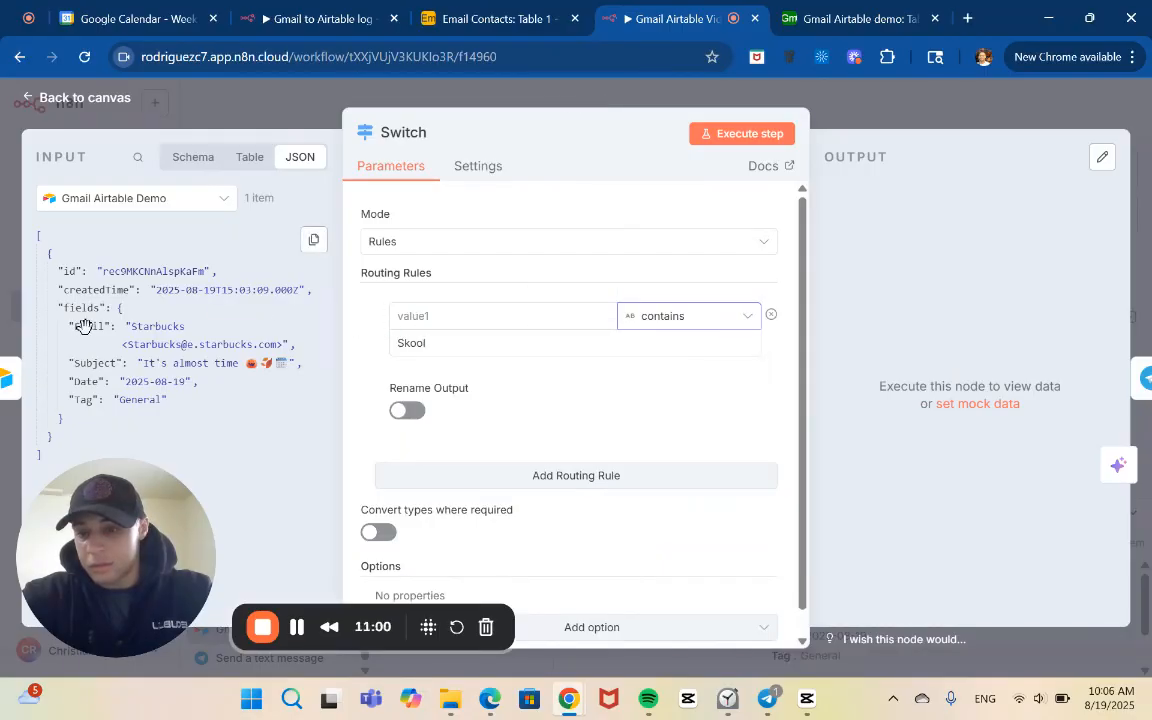
left_click_drag(84, 326, 414, 326)
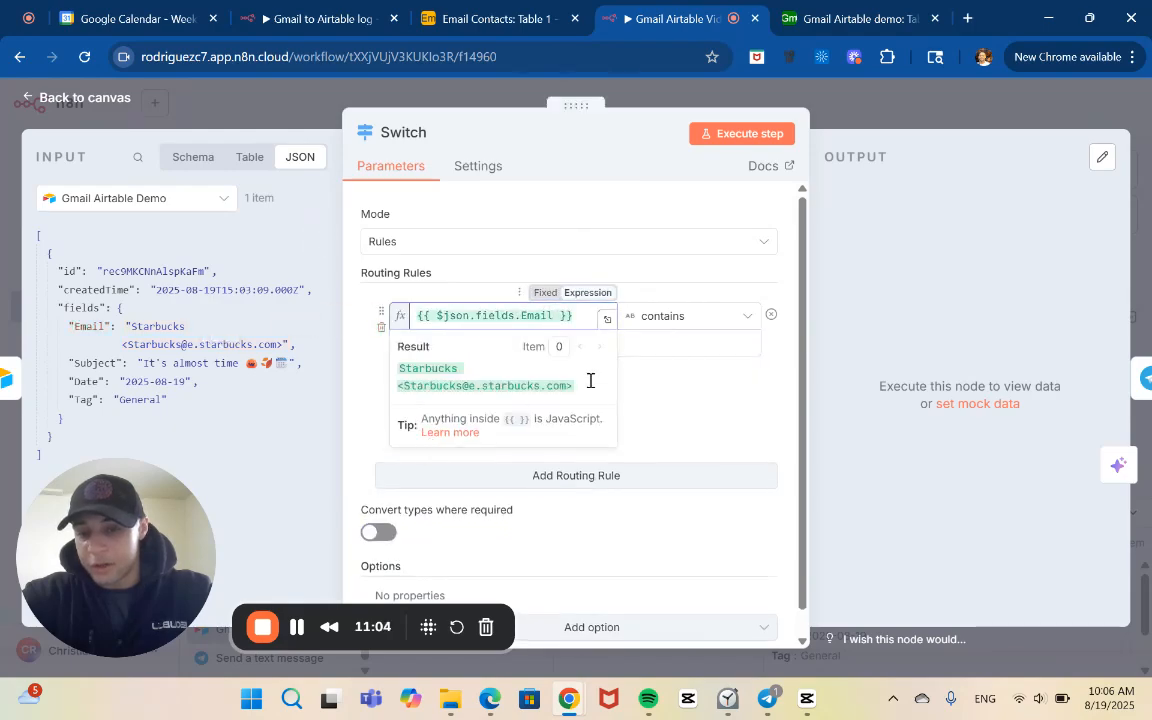
left_click(678, 406)
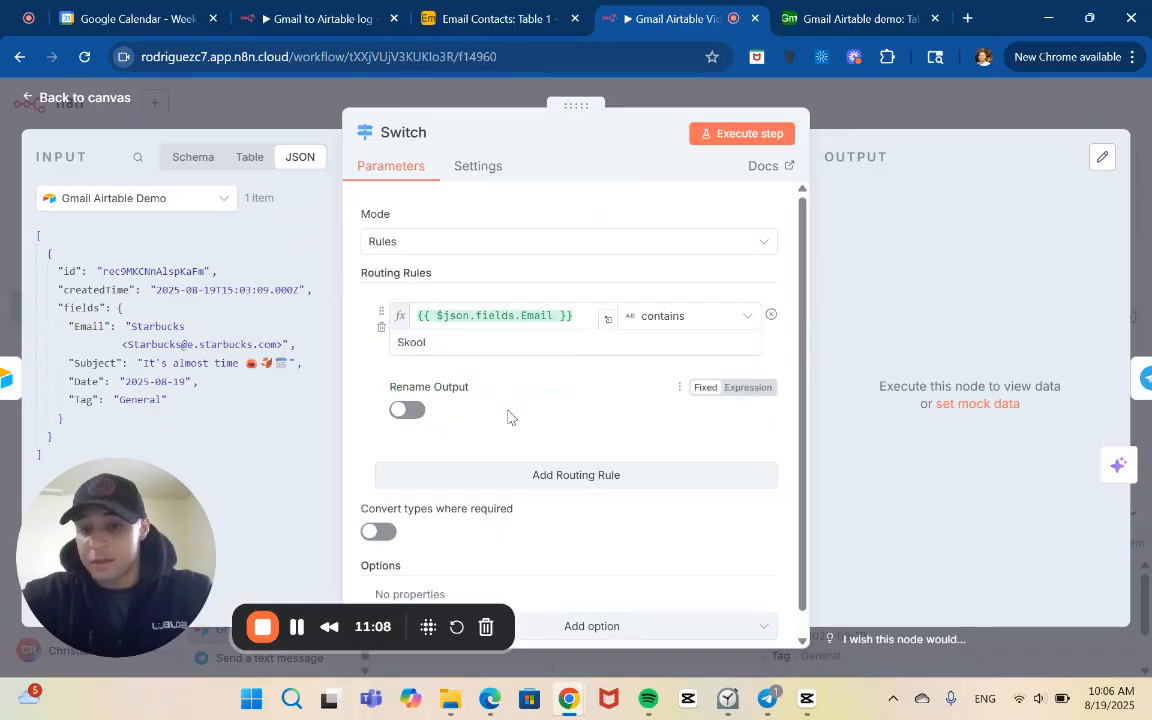
Enable output renaming for the first routing rule and name the output Skool
left_click(399, 410)
left_click(463, 468)
type("Skool")
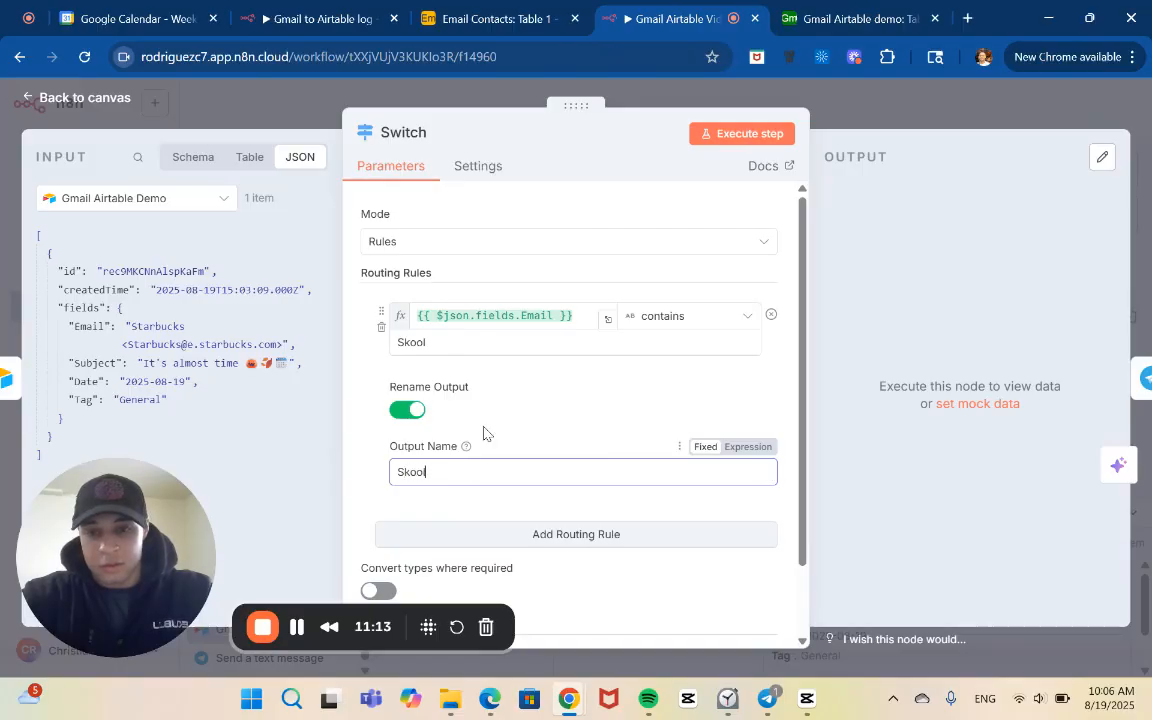
Add a second routing rule that uses the string contains condition with the comparison value Zoom
scroll(483, 432, "down", 2)
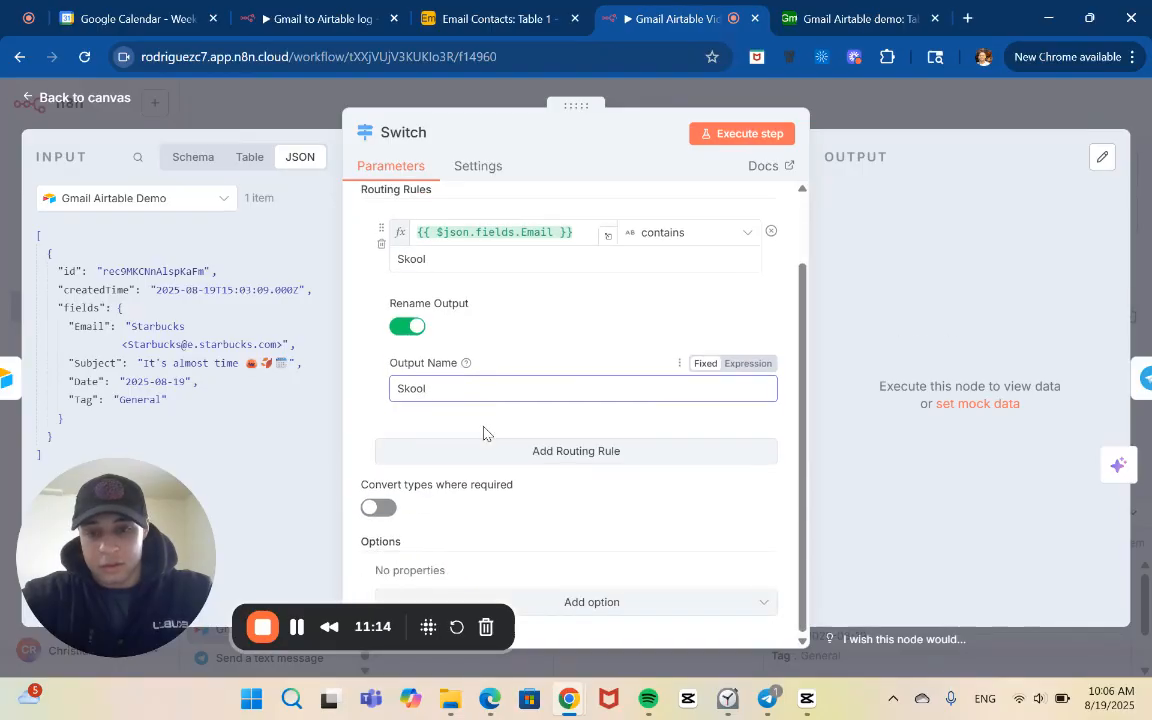
left_click(535, 450)
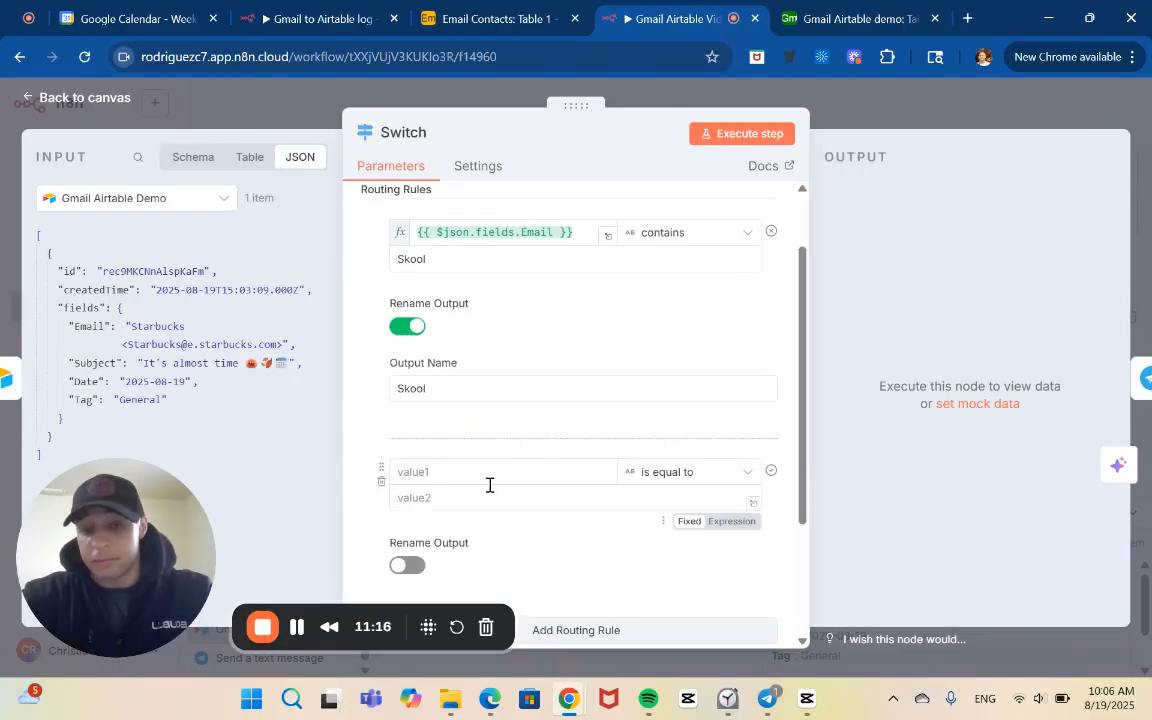
left_click(486, 503)
type("Zoom")
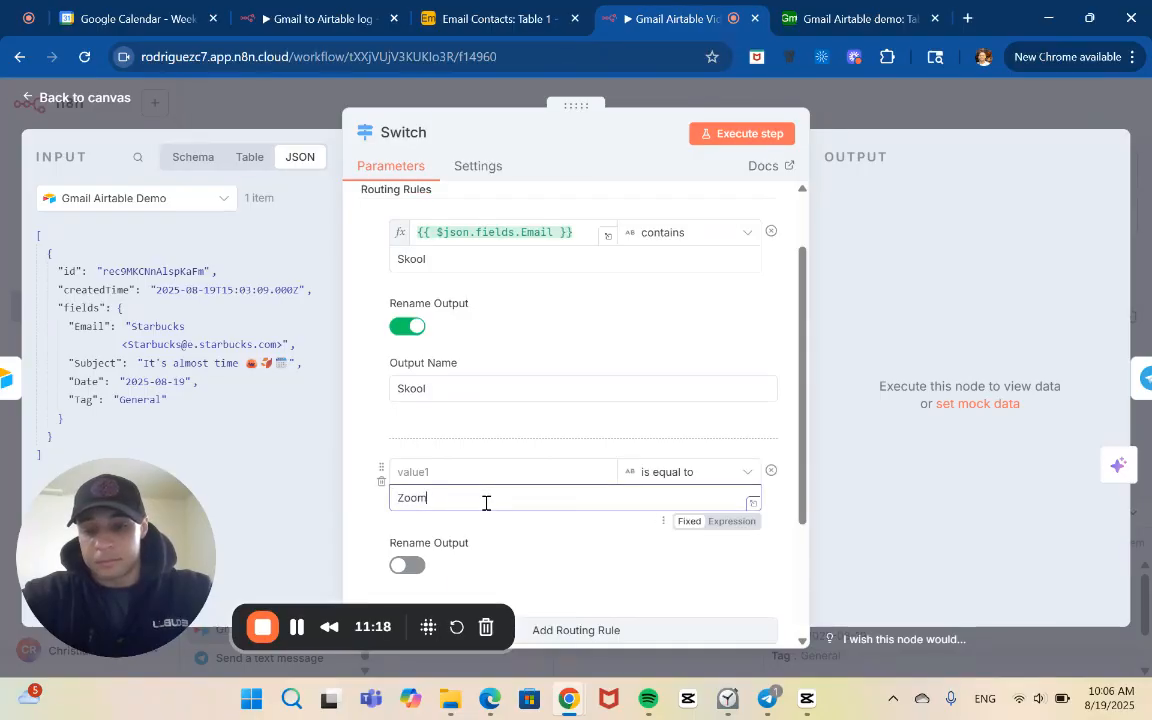
left_click(738, 479)
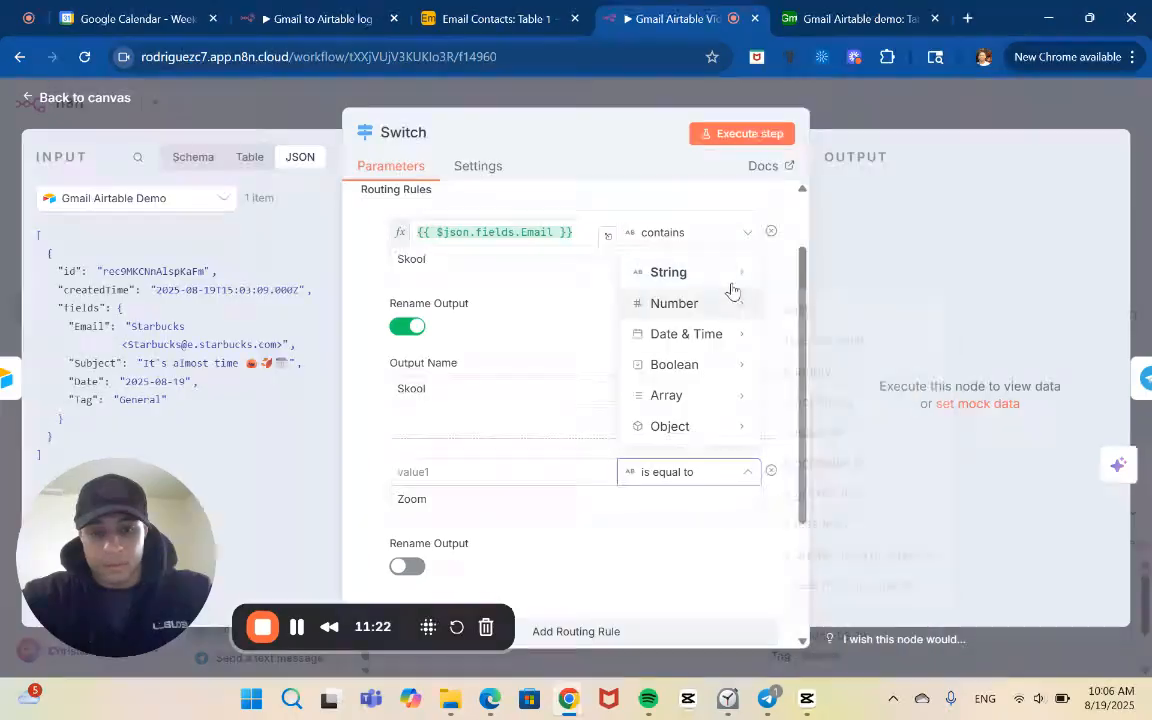
mouse_move(730, 274)
left_click(810, 439)
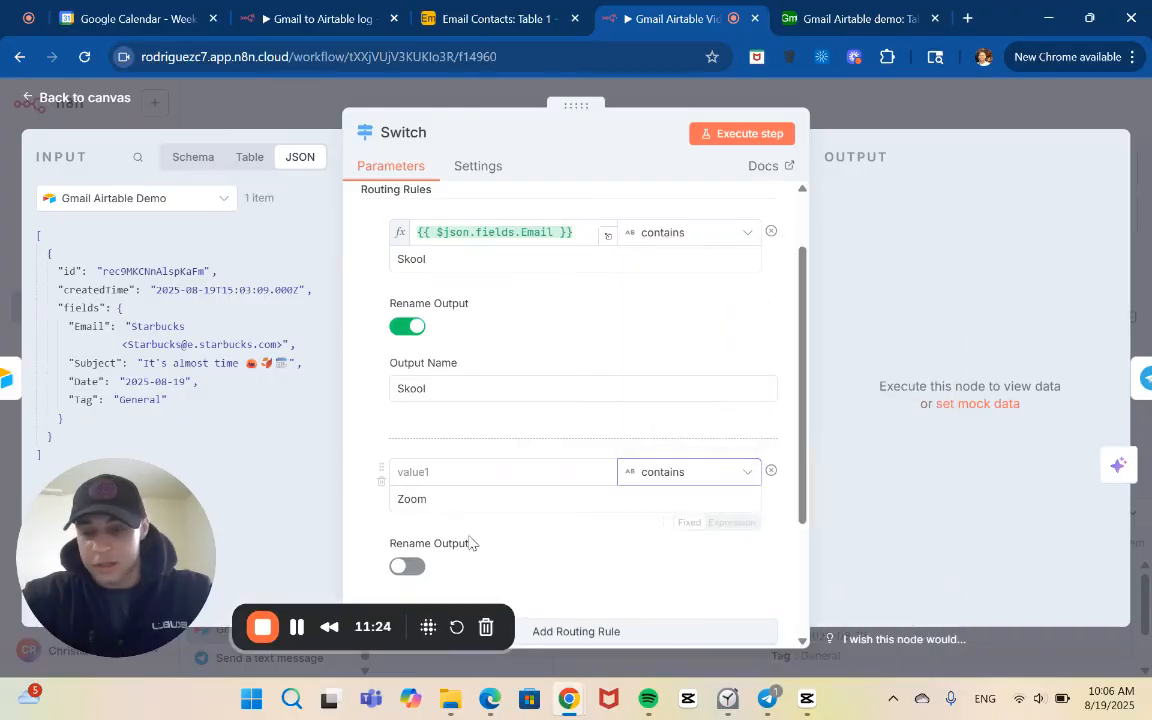
Enable output renaming for the second routing rule and name the output Zoom
scroll(465, 543, "down", 1)
left_click(407, 491)
left_click(455, 548)
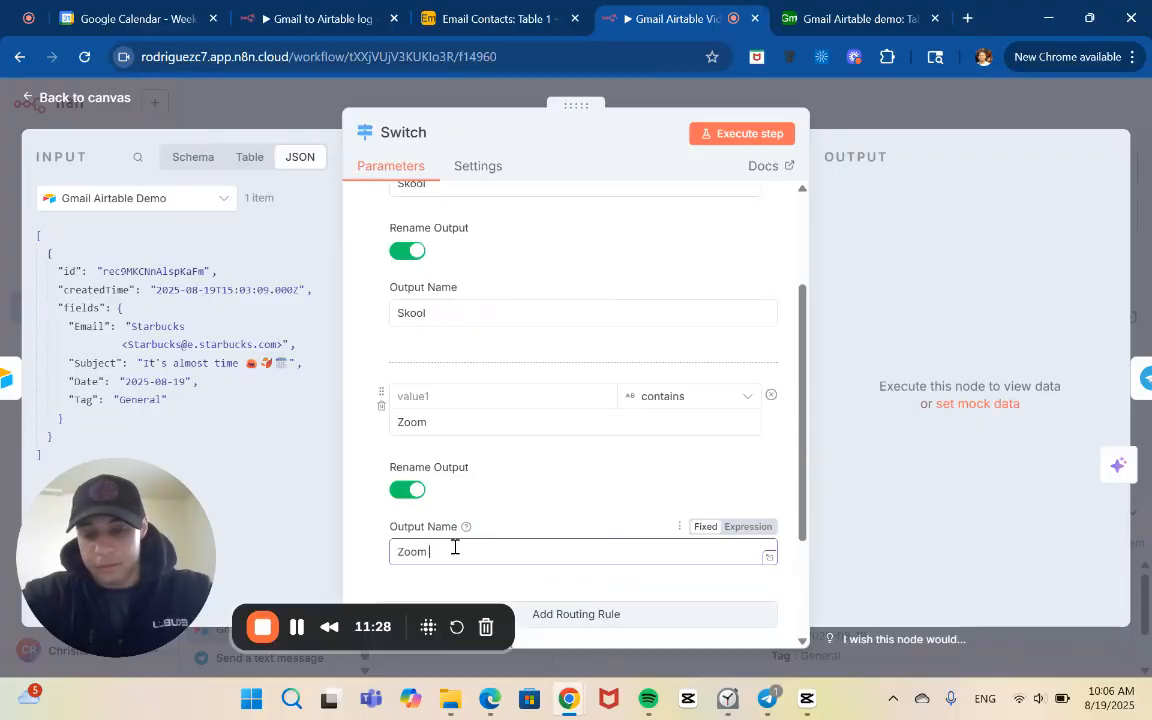
left_click(566, 514)
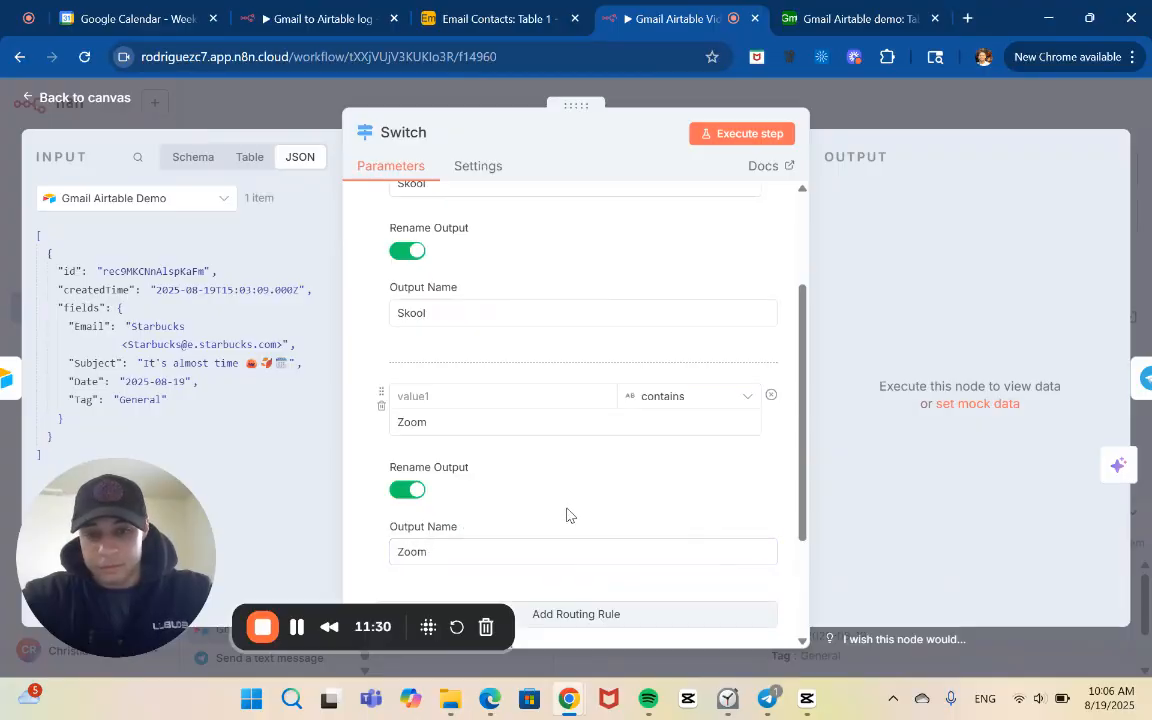
left_click(458, 421)
scroll(458, 420, "up", 1)
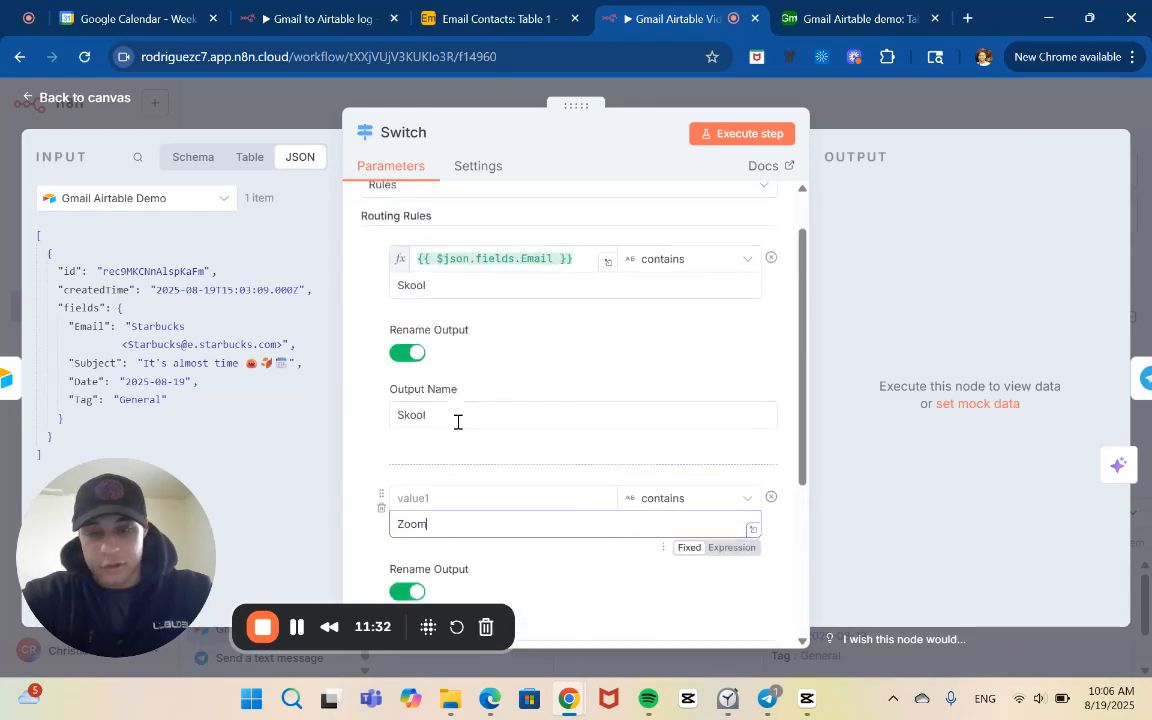
left_click(463, 287)
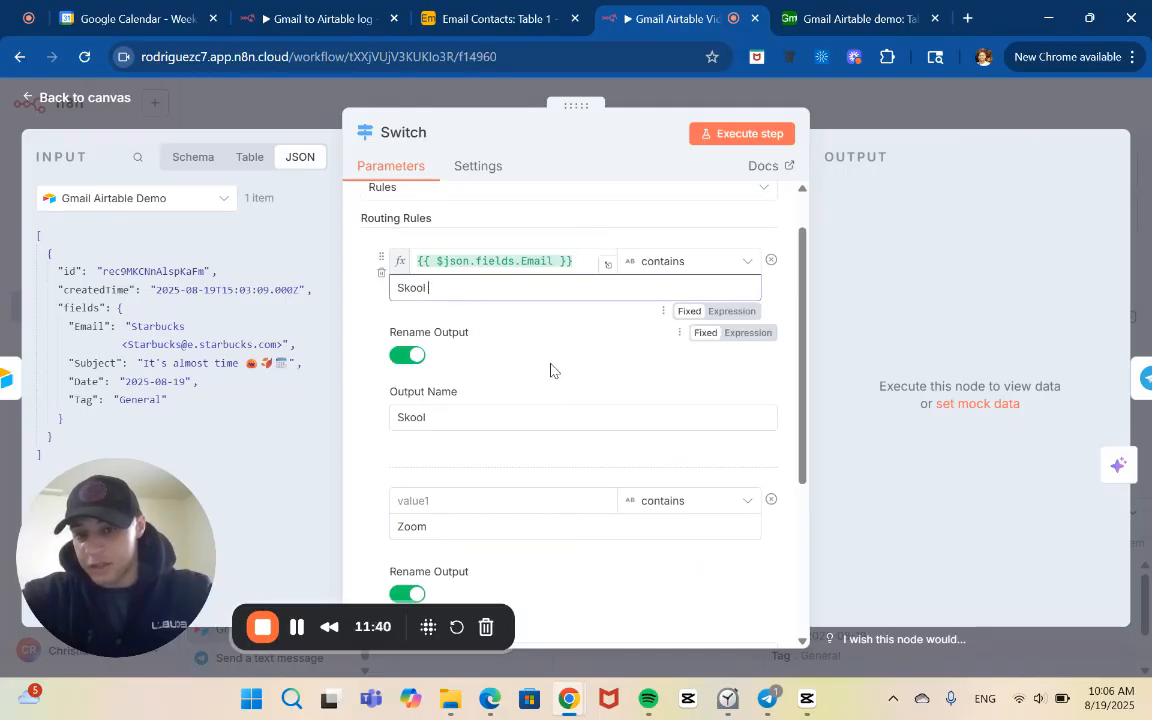
left_click(550, 258)
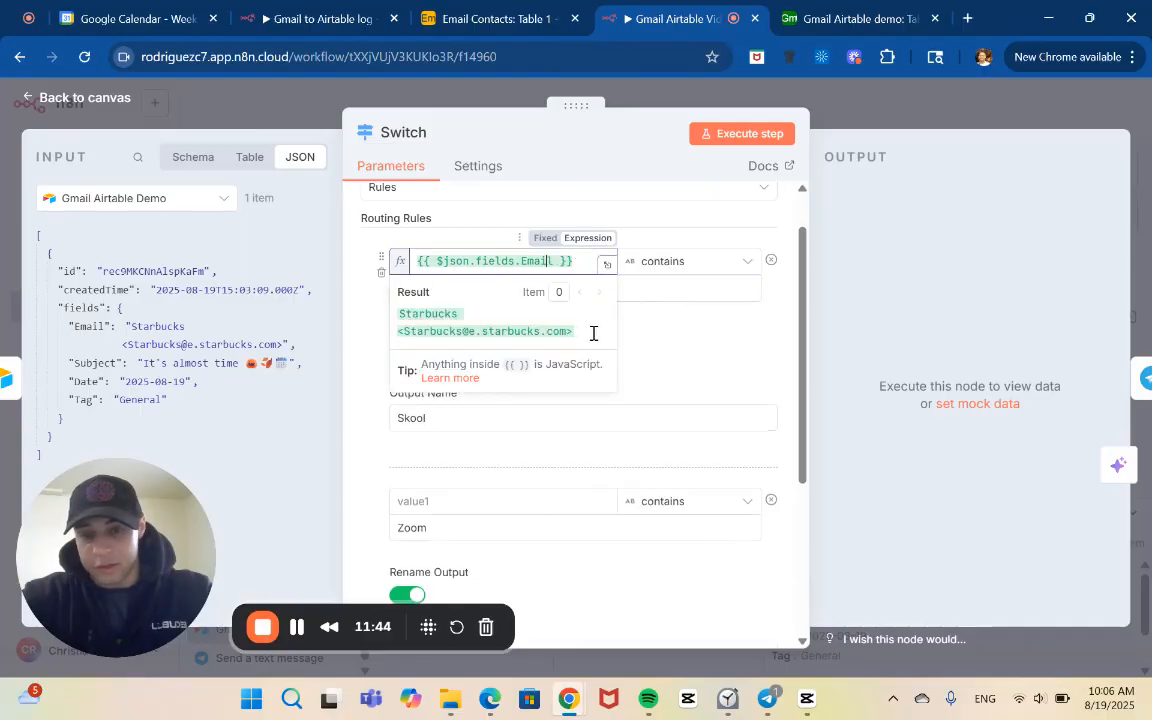
key("Right")
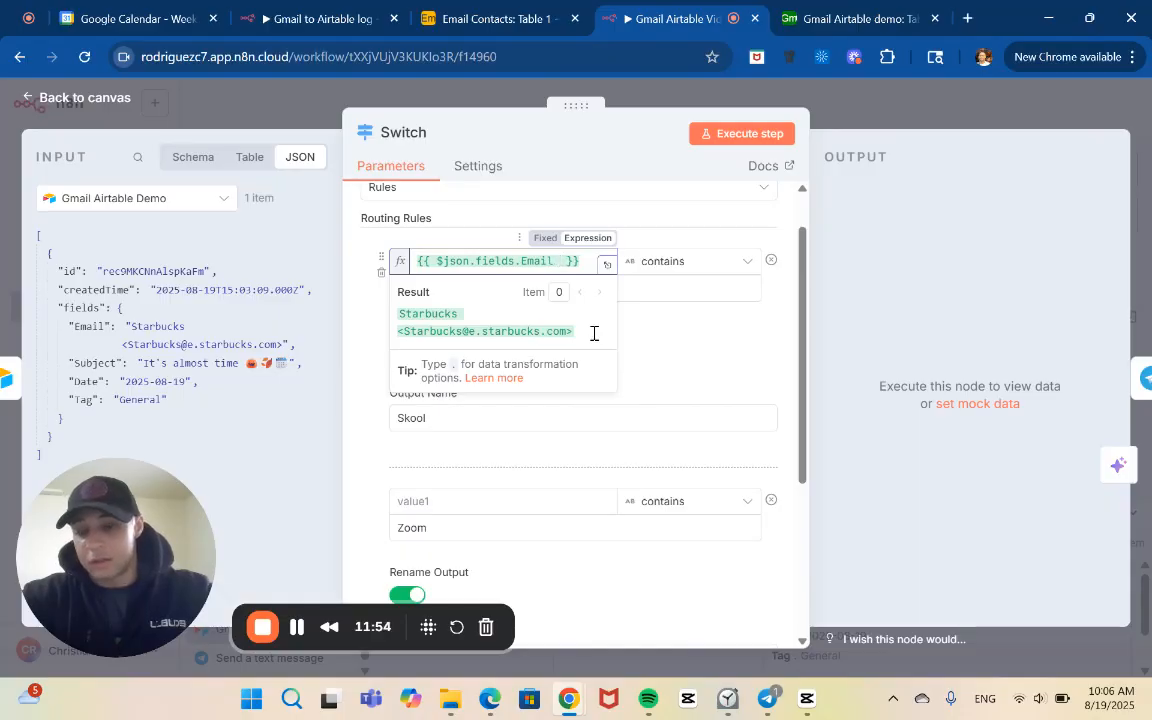
key("BackSpace")
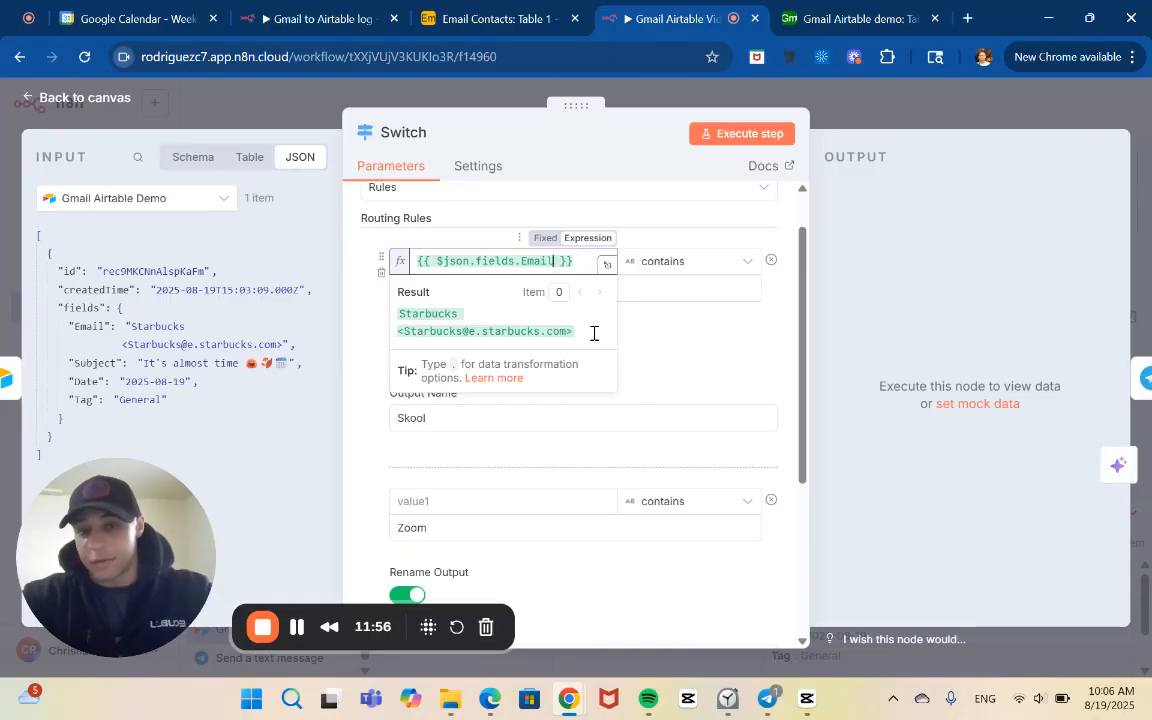
left_click(651, 330)
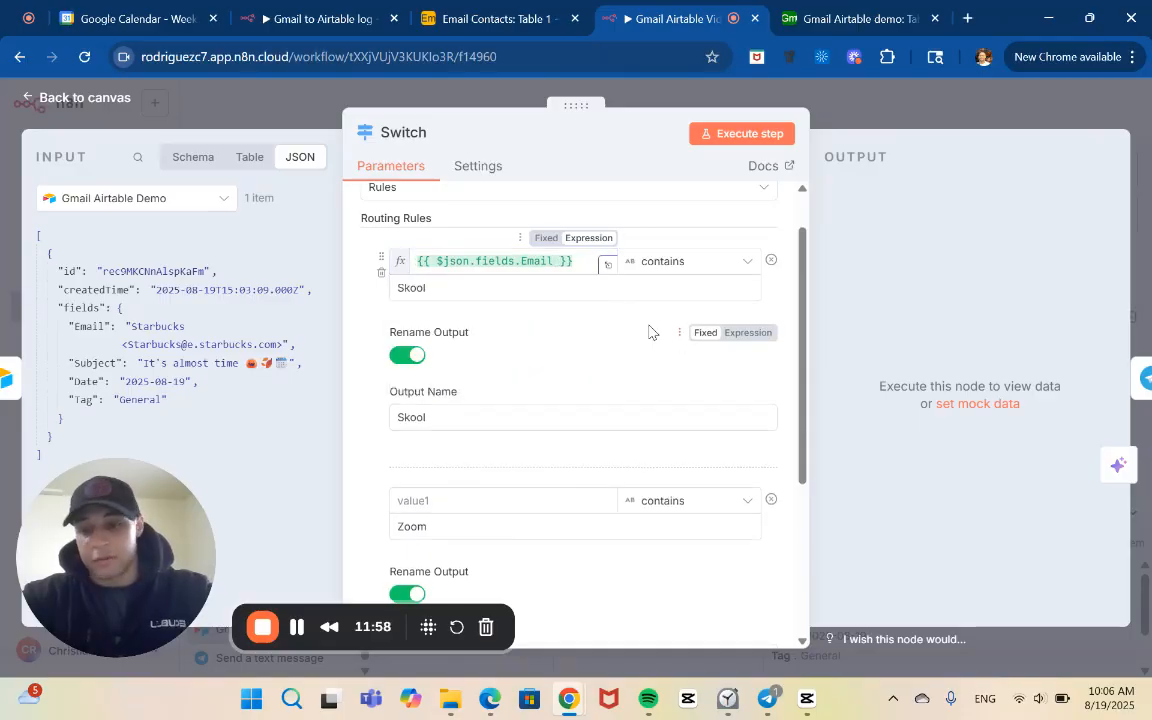
Map the Email field from the Gmail Airtable Demo input as the second routing rule's first value
scroll(649, 332, "down", 1)
scroll(649, 332, "down", 2)
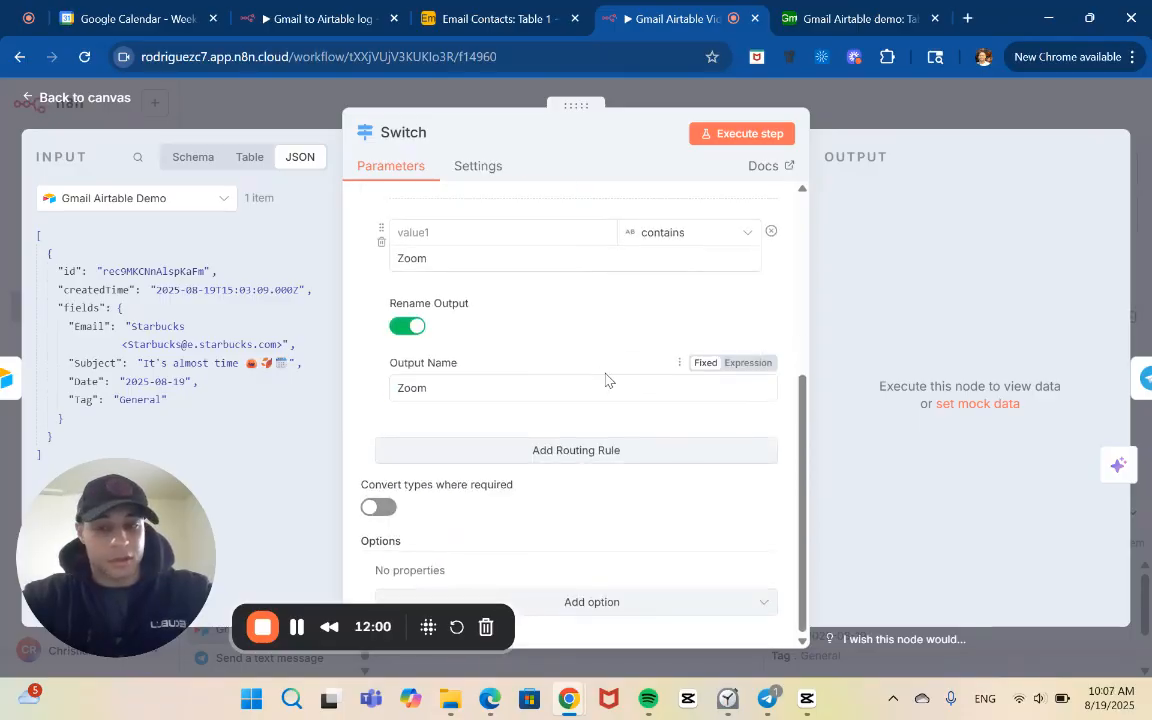
scroll(506, 352, "up", 3)
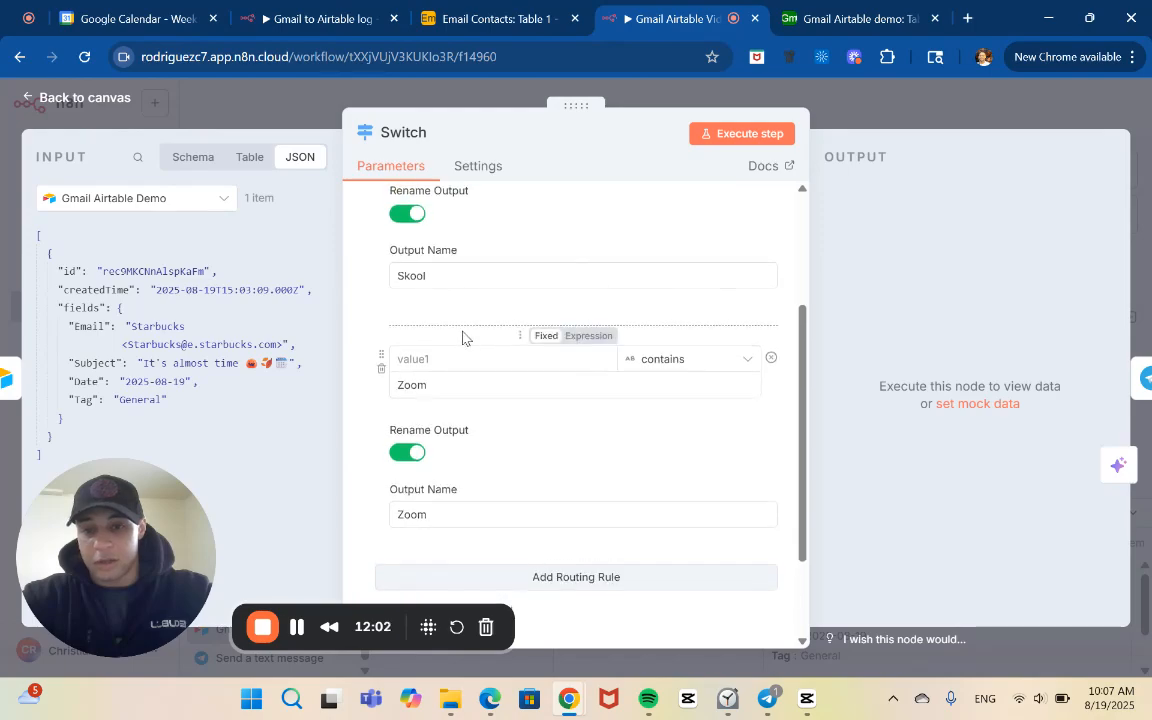
scroll(386, 428, "down", 1)
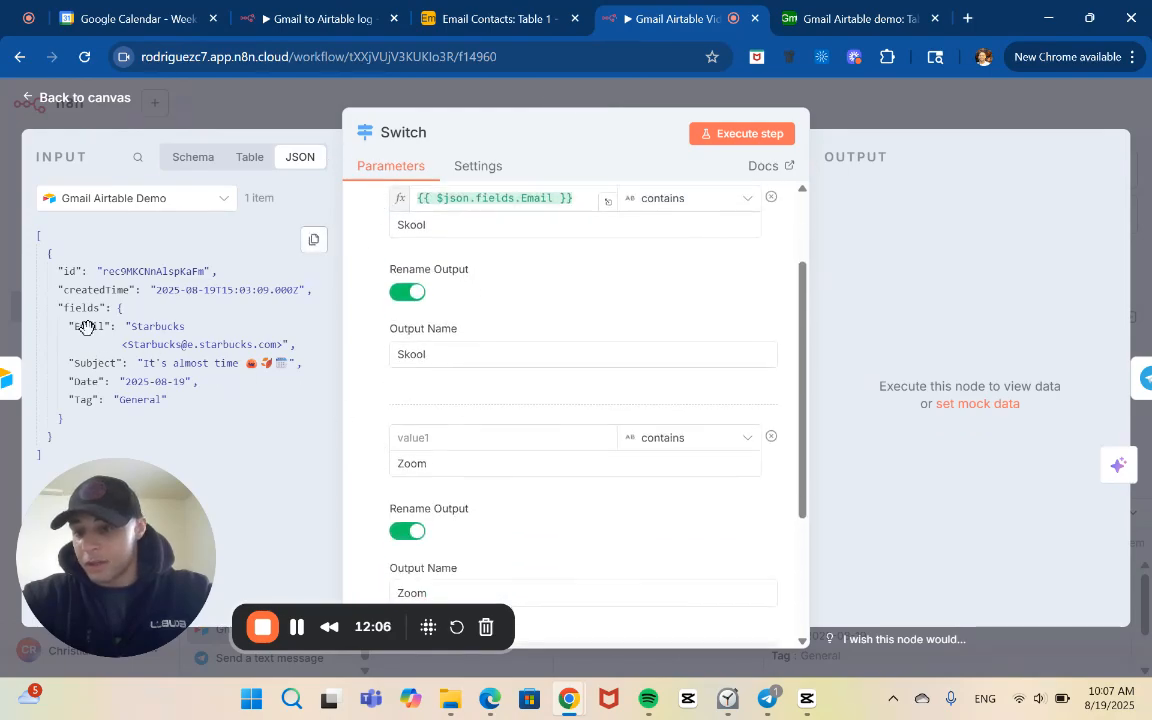
left_click_drag(86, 326, 418, 430)
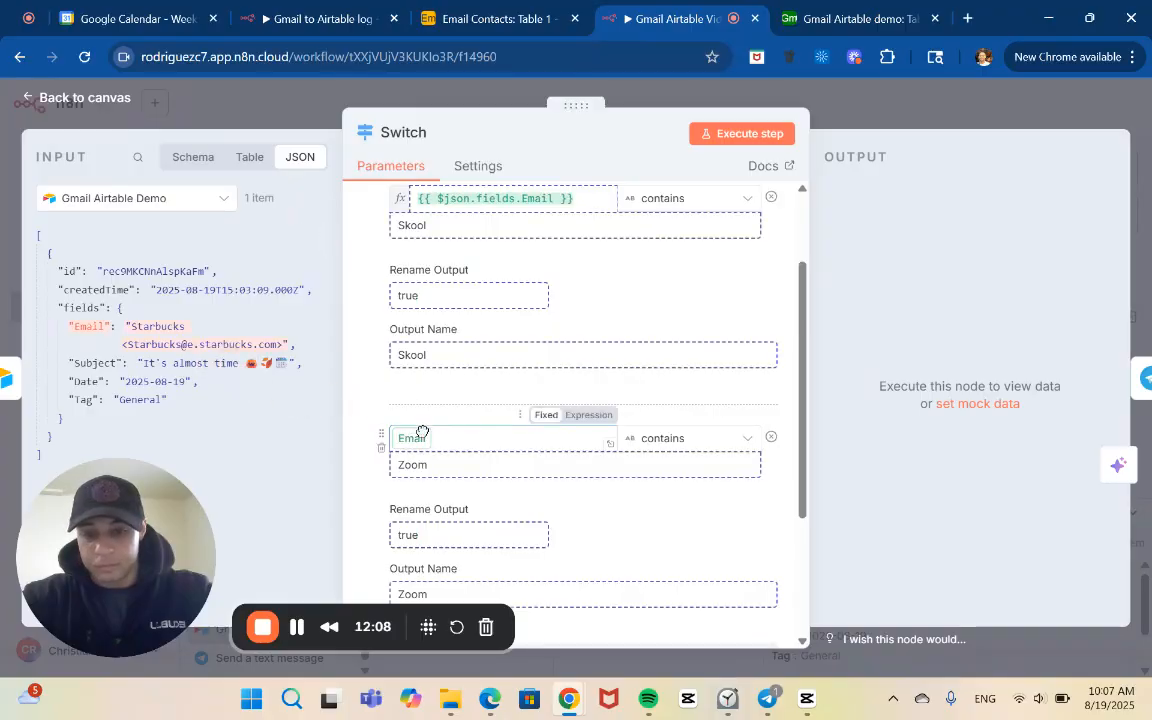
left_click(370, 412)
left_click(299, 628)
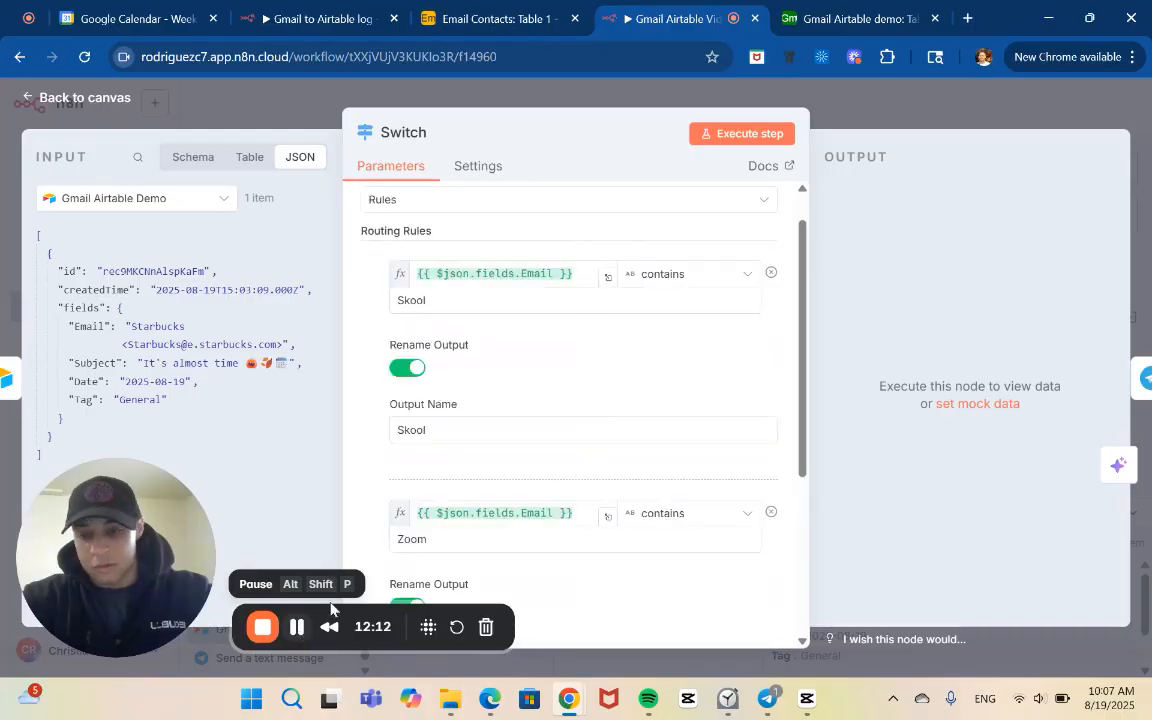
Replace the first routing rule's checked value with the expression {{ $json.fields.Tag }}
left_click(552, 274)
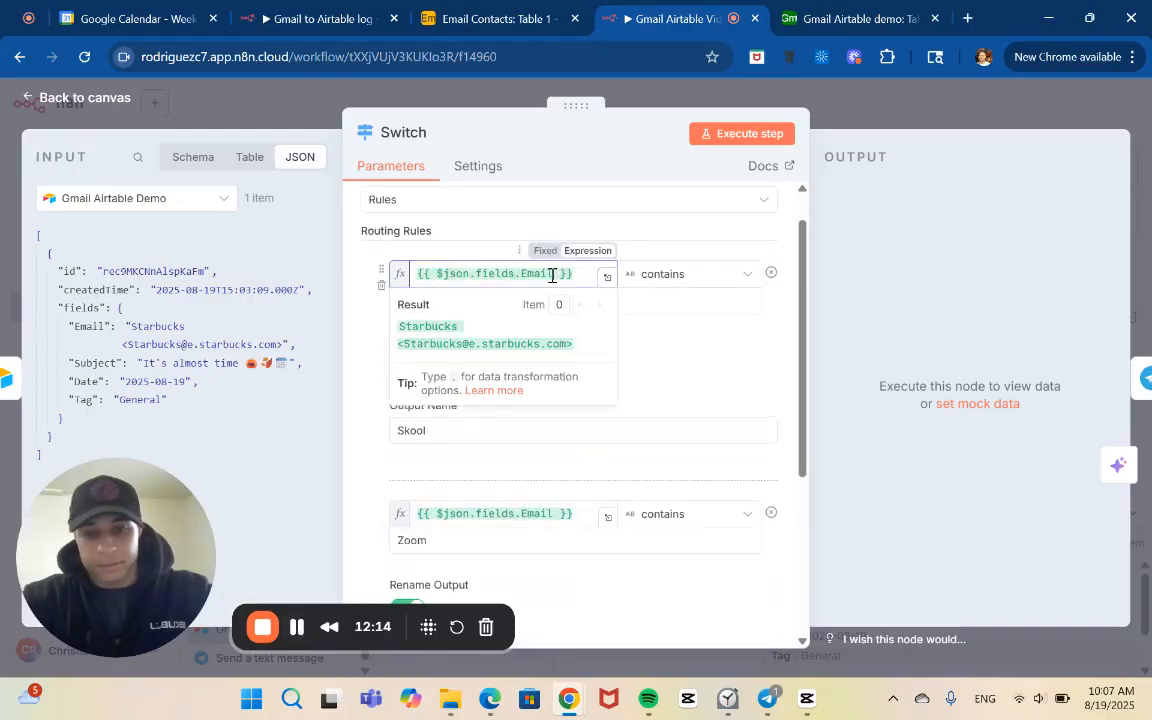
key("BackSpace")
key("BackSpace")
key("BackSpace")
key("BackSpace")
key("BackSpace")
key("BackSpace")
key("BackSpace")
key("BackSpace")
key("BackSpace")
key("BackSpace")
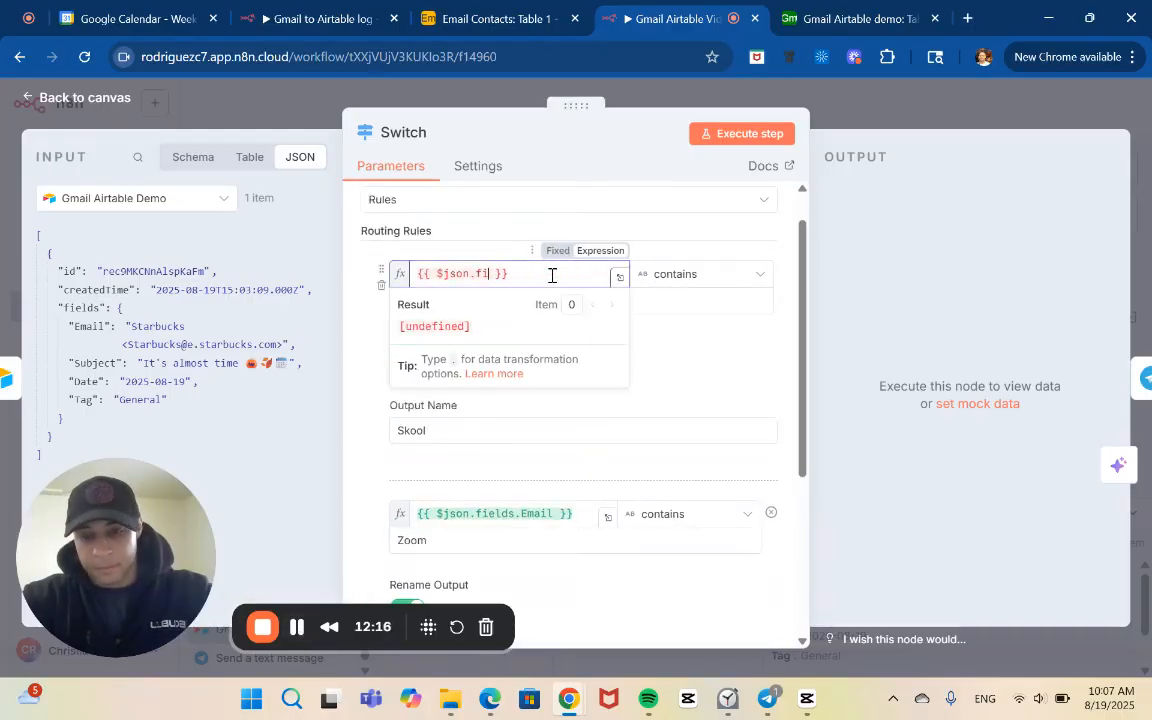
key("BackSpace")
key("BackSpace")
key("BackSpace")
key("BackSpace")
key("BackSpace")
key("BackSpace")
key("BackSpace")
key("BackSpace")
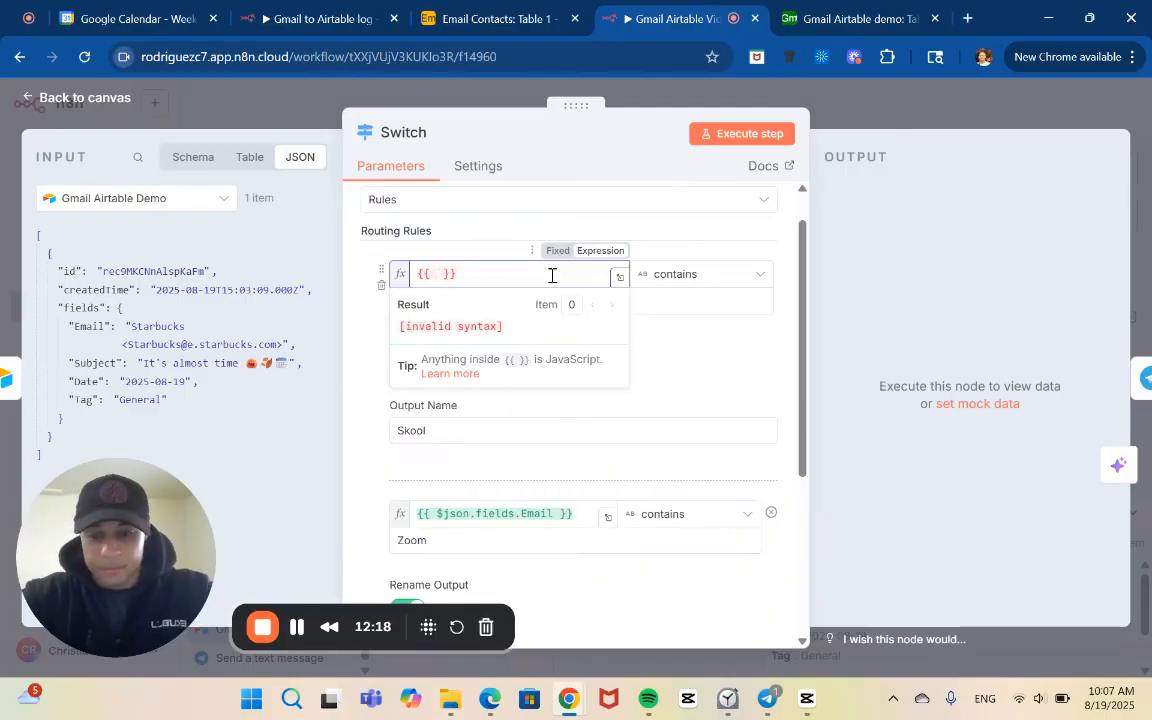
type("$")
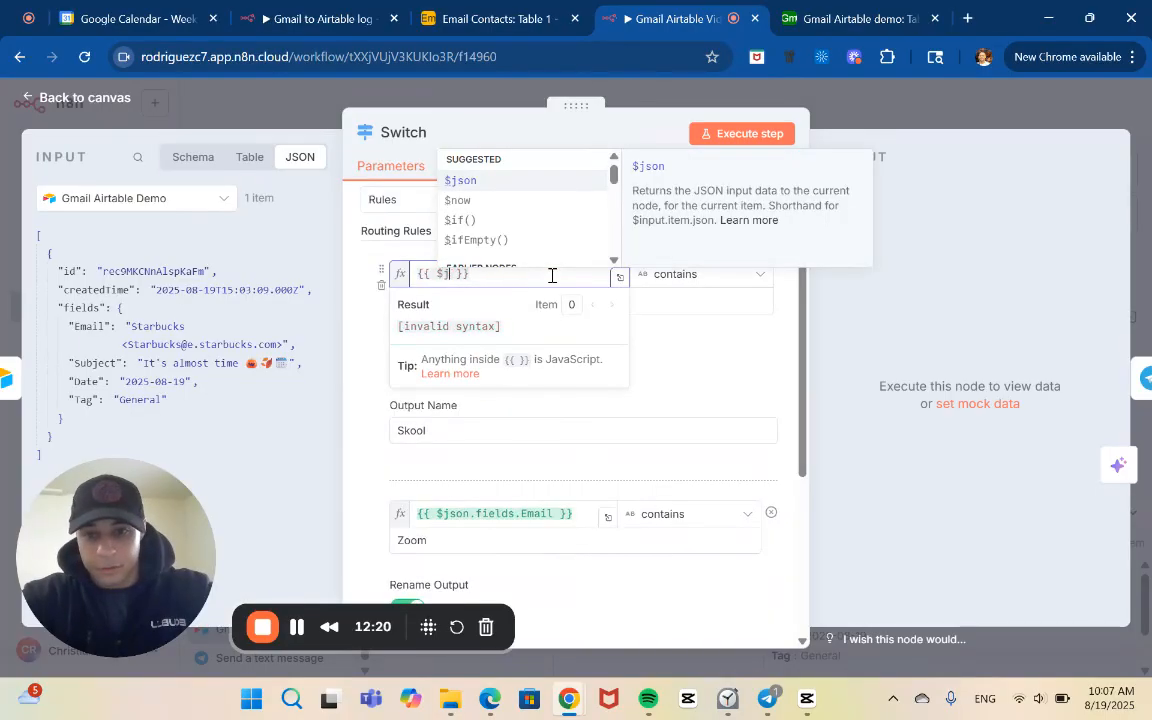
type("json")
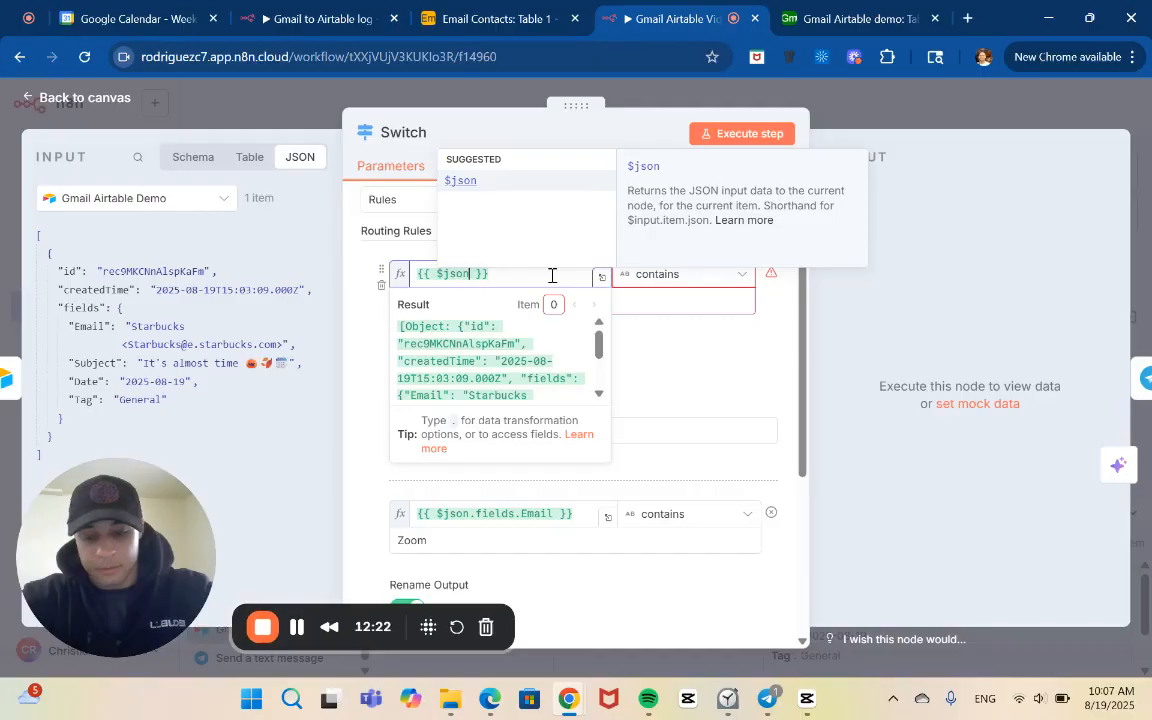
type(".")
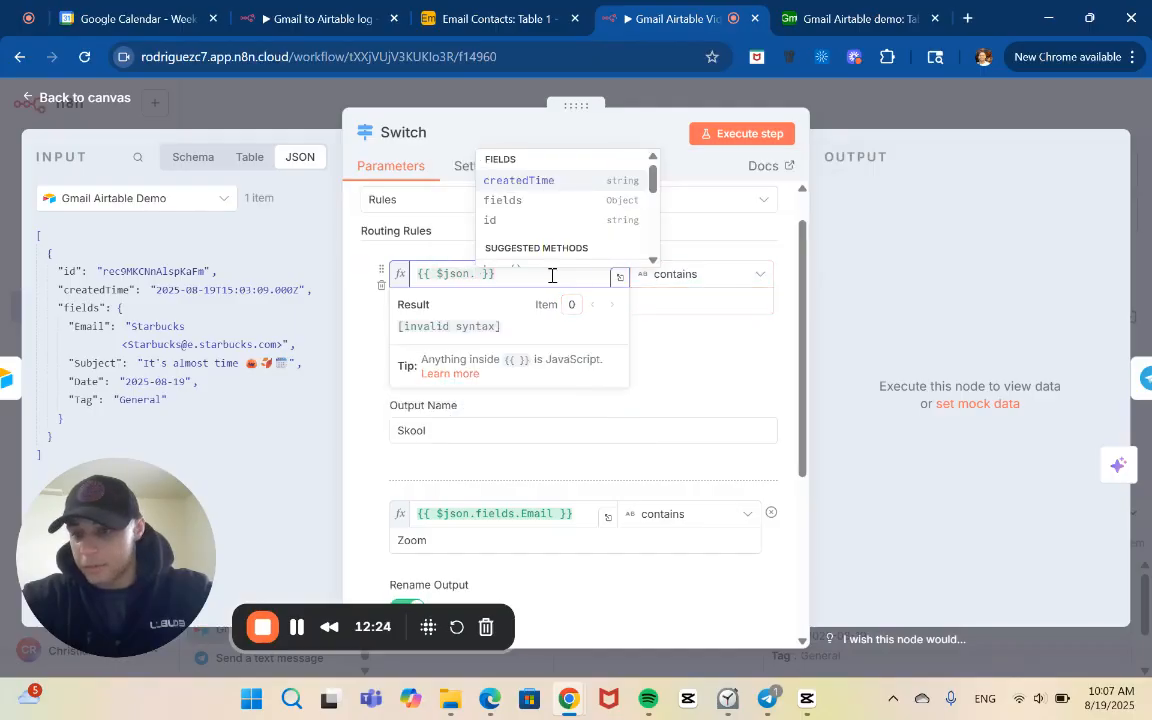
type("f")
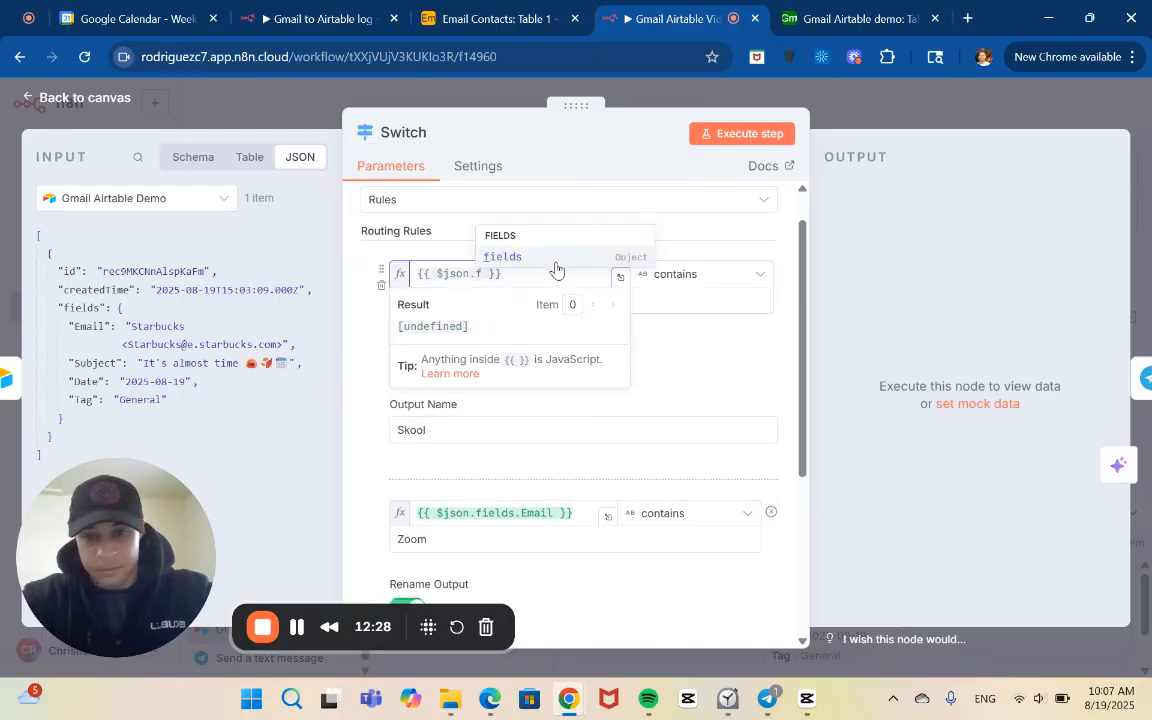
left_click(531, 258)
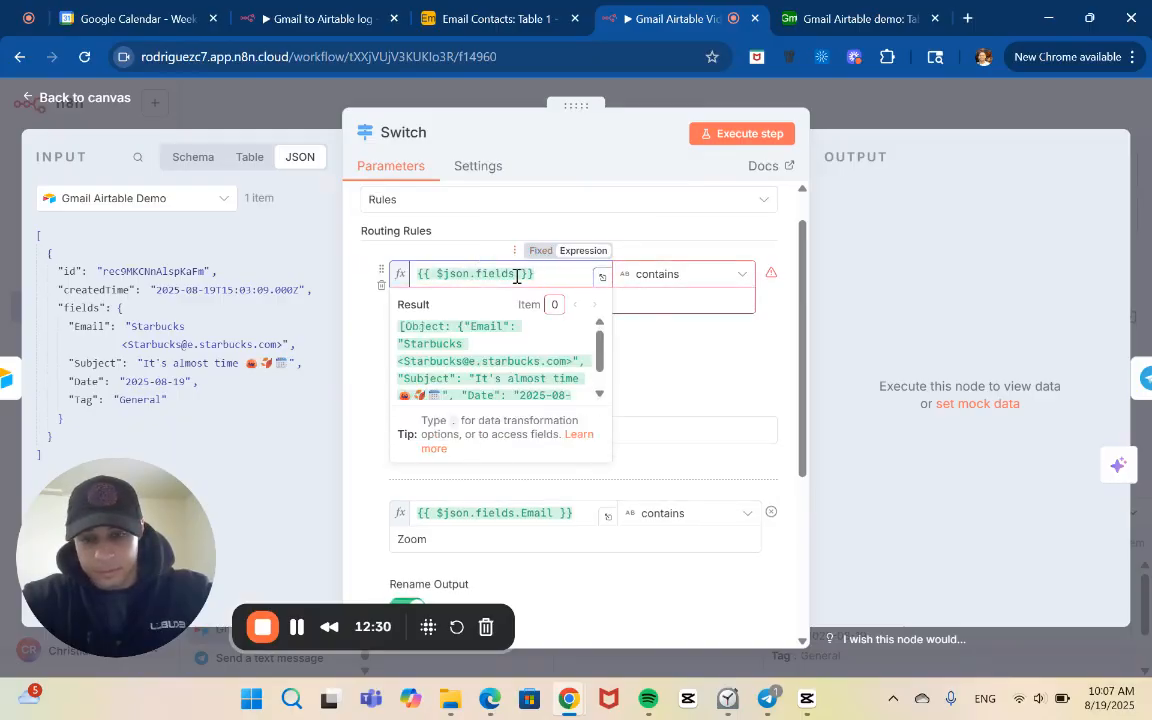
type(".")
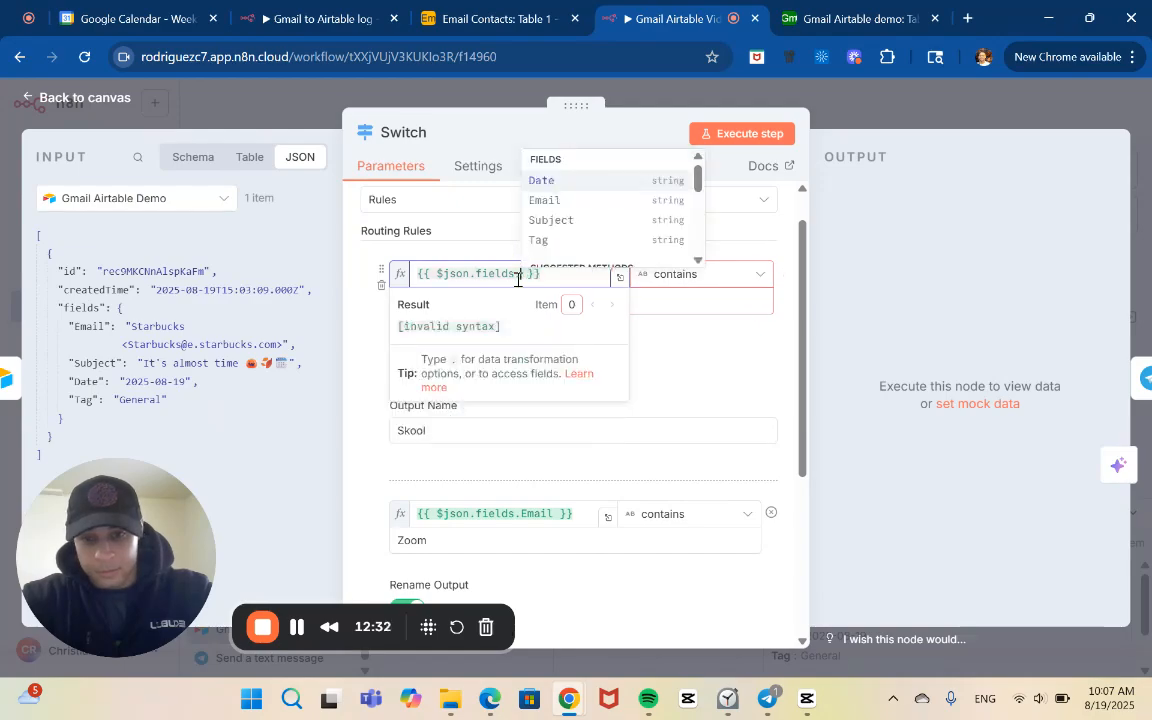
left_click(540, 240)
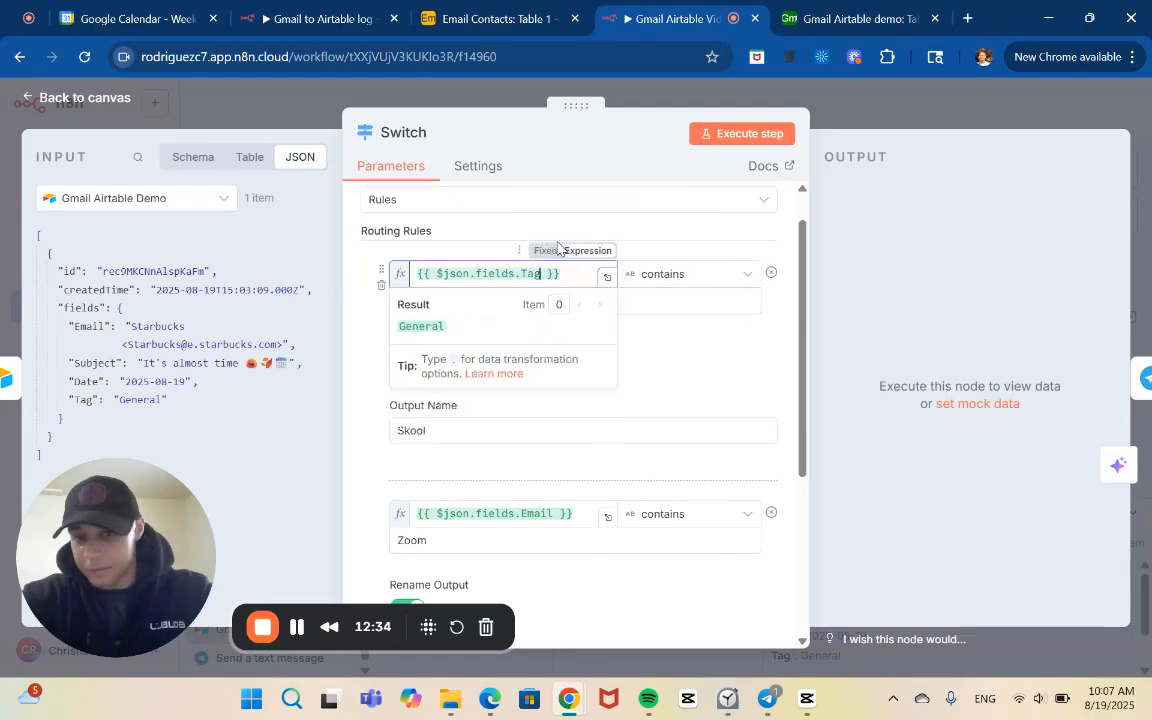
left_click(653, 339)
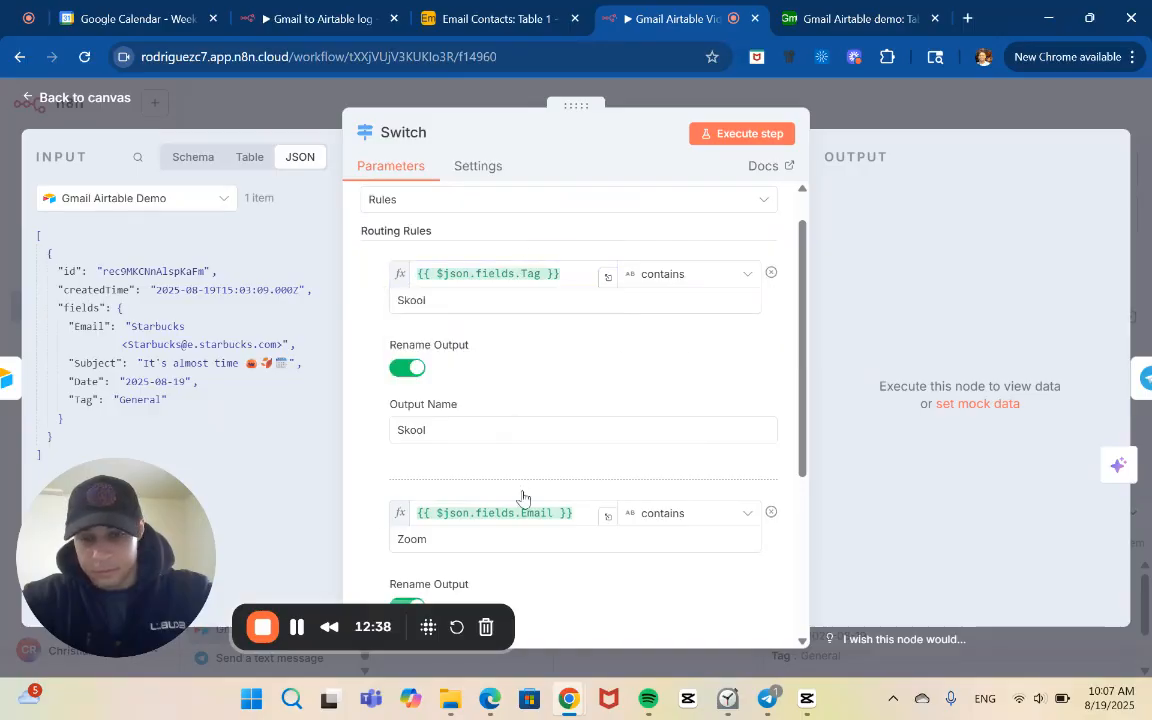
Replace the second routing rule's checked value with the expression {{ $json.fields.Tag }}
left_click(551, 512)
key("BackSpace")
key("BackSpace")
key("BackSpace")
key("BackSpace")
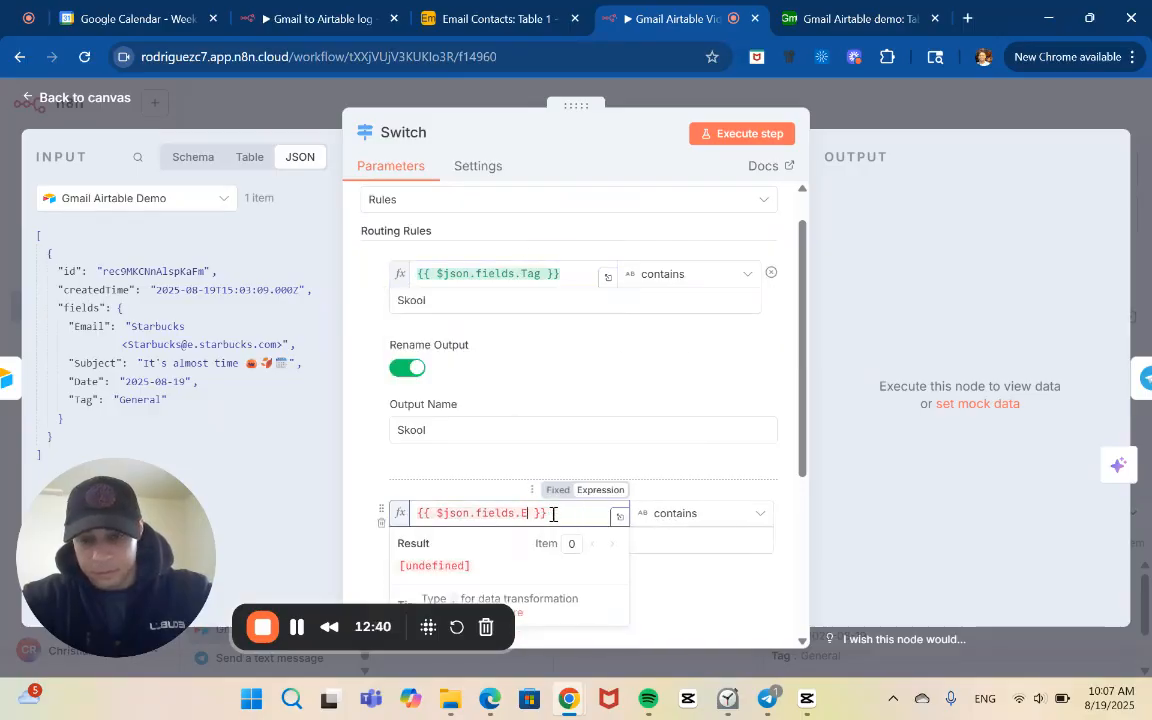
key("BackSpace")
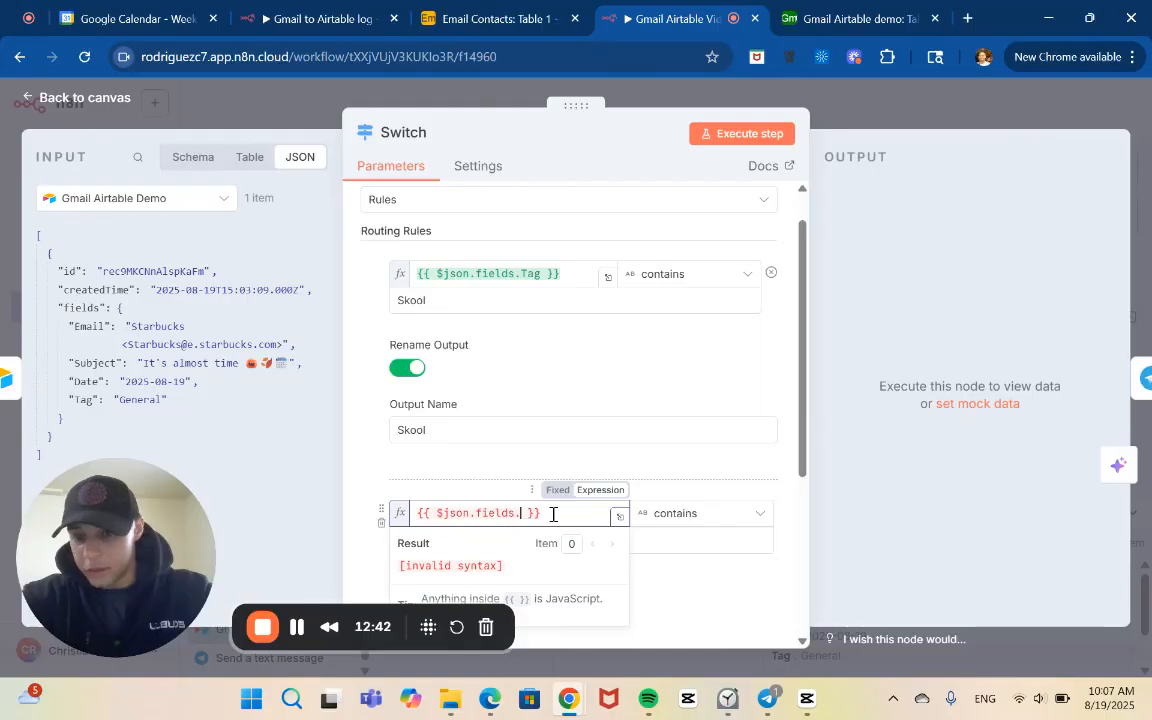
key("BackSpace")
key("BackSpace")
key("BackSpace")
key("BackSpace")
key("BackSpace")
key("BackSpace")
key("BackSpace")
key("BackSpace")
key("BackSpace")
key("BackSpace")
key("BackSpace")
key("BackSpace")
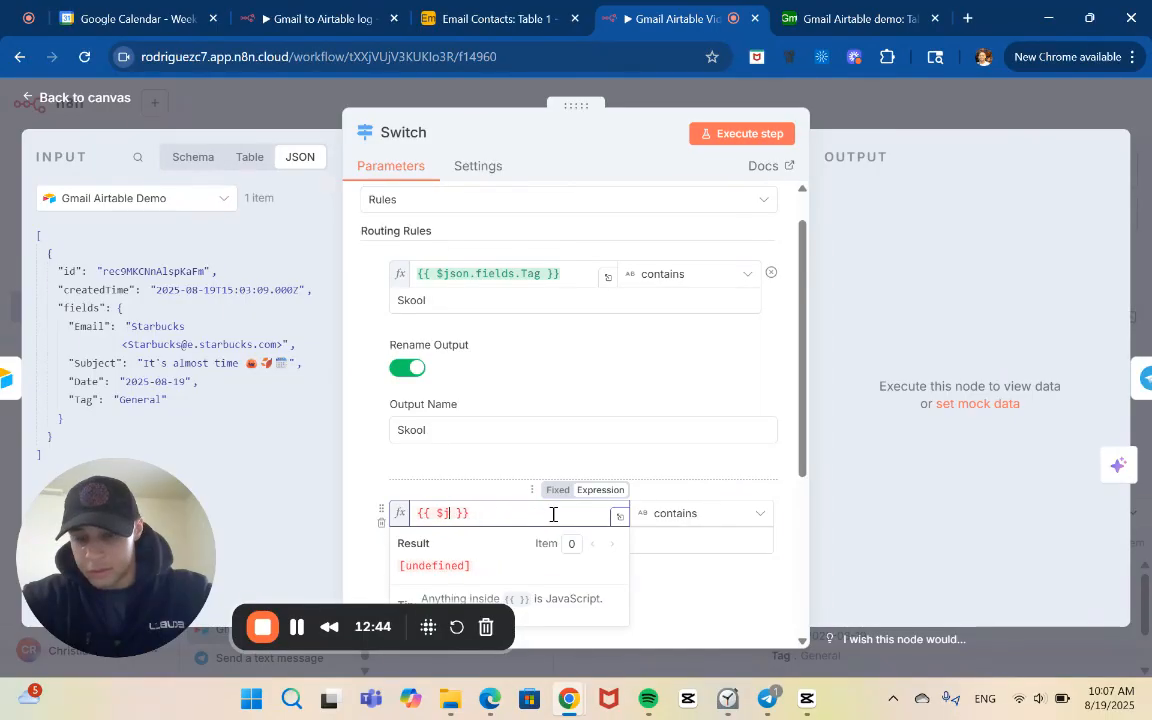
type("json")
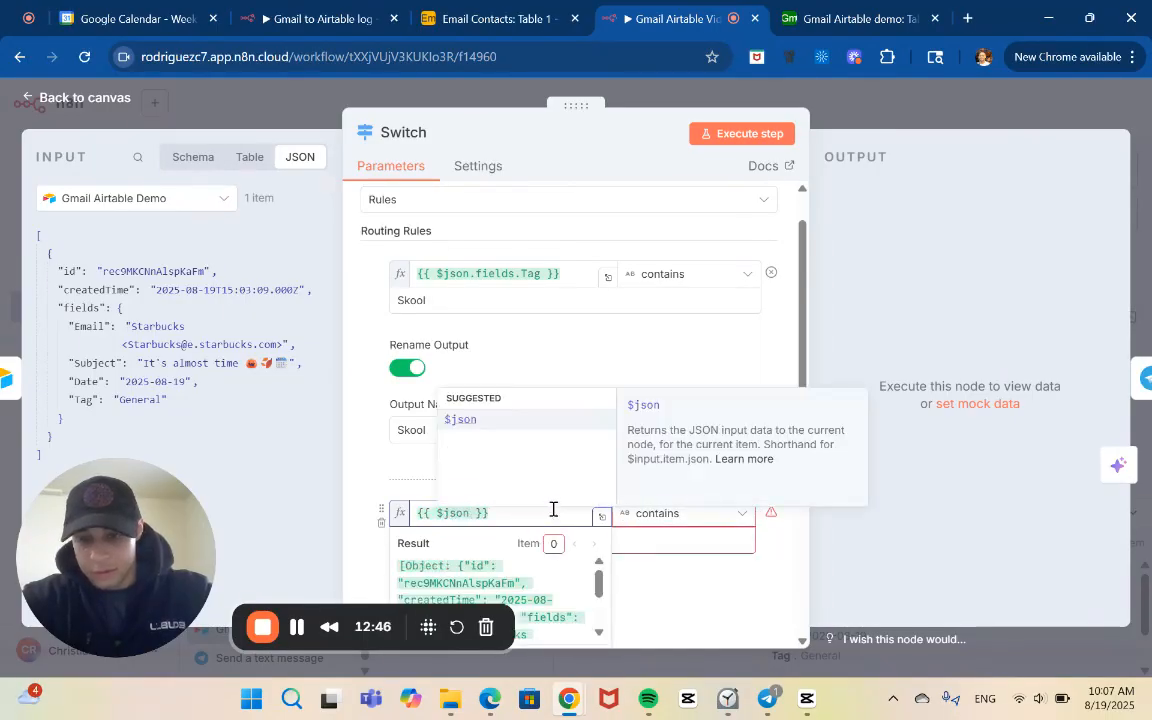
left_click(532, 419)
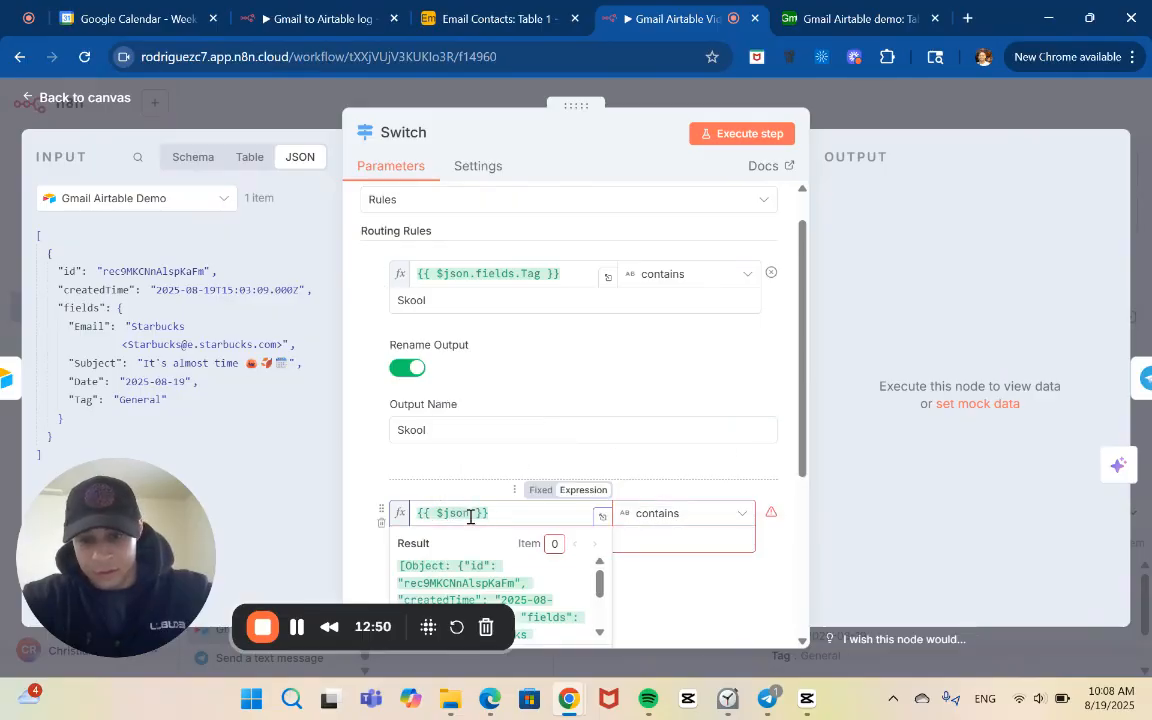
type(".")
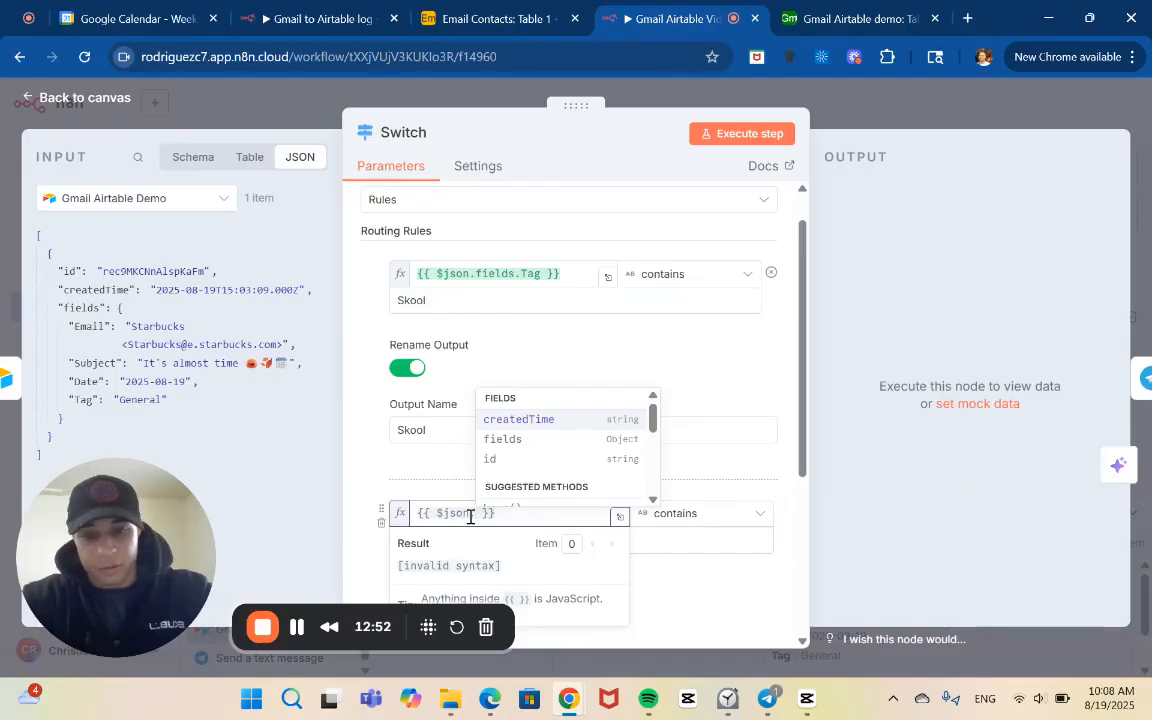
left_click(516, 439)
type(".")
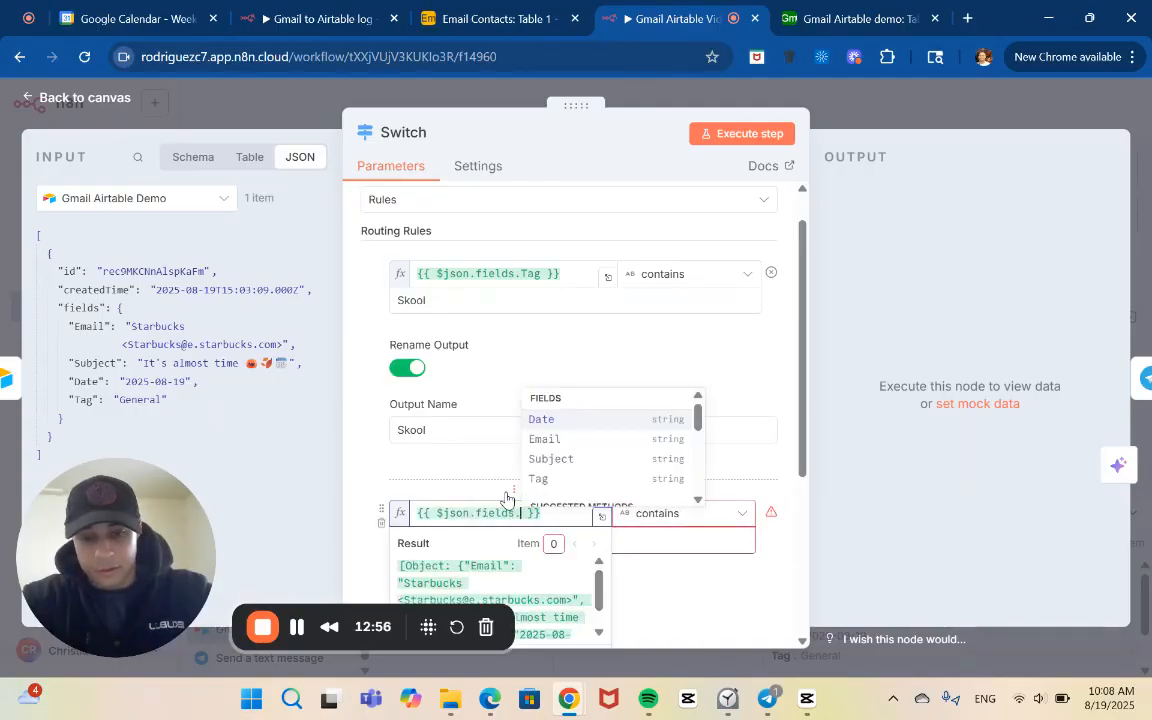
left_click(539, 479)
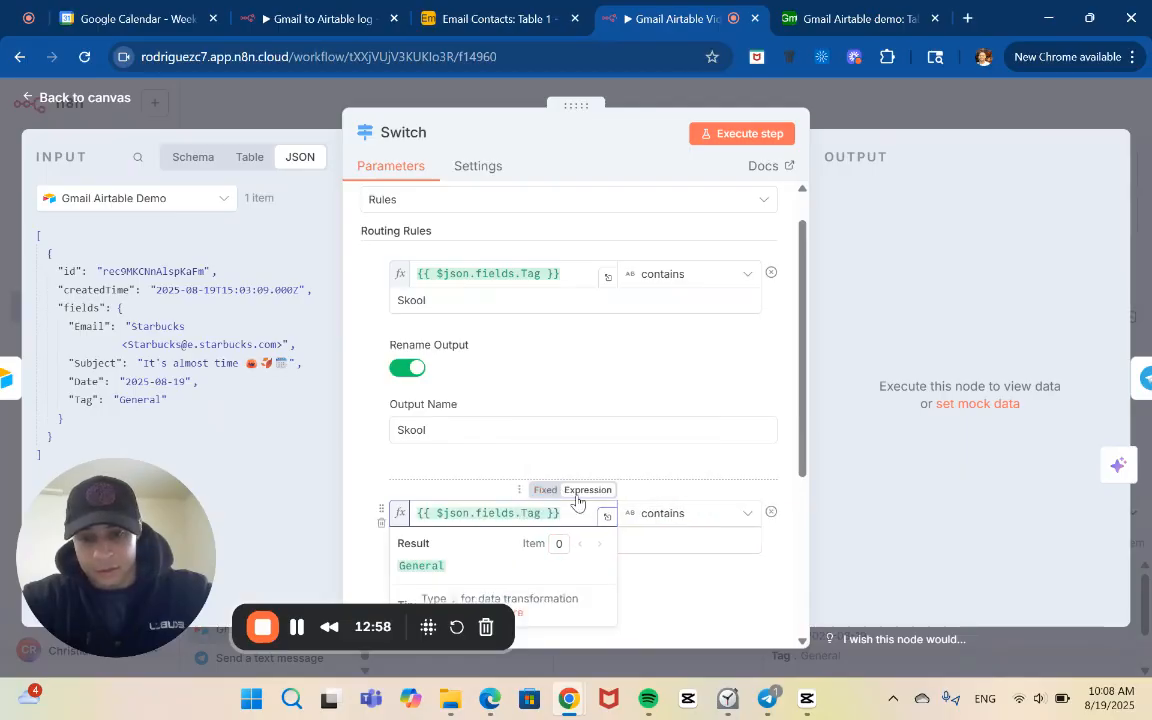
left_click(597, 516)
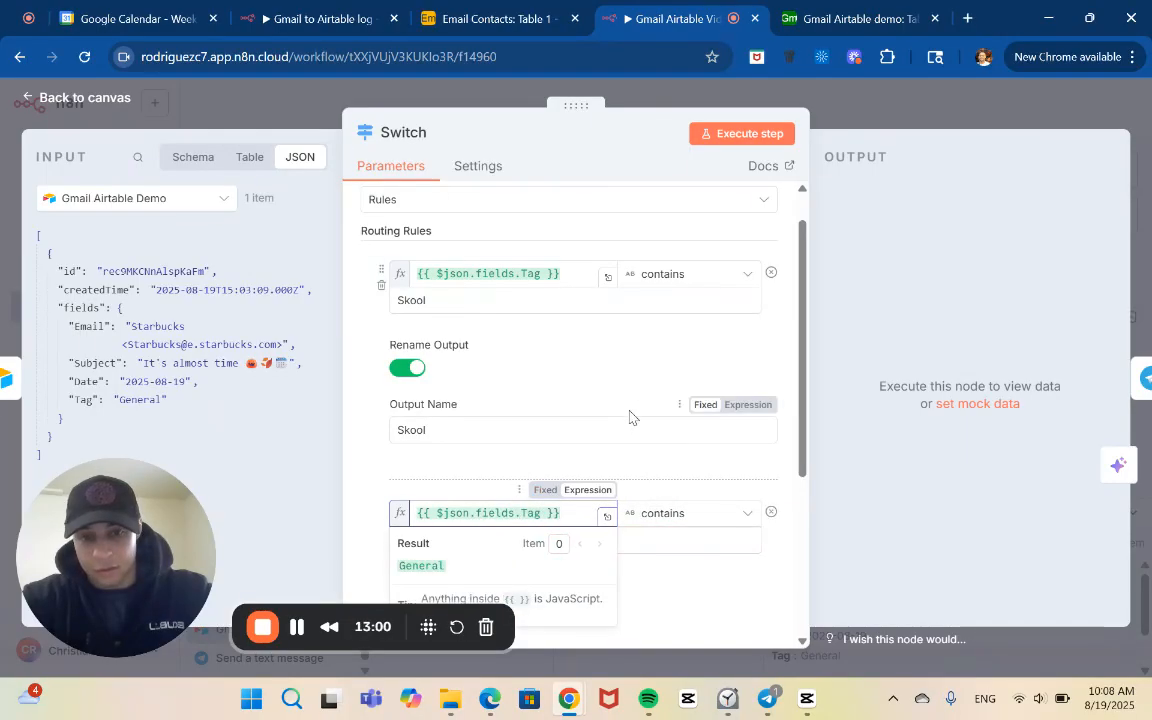
left_click(605, 388)
Execute the Switch node, and save the workflow on the canvas before stopping the running execution
scroll(605, 388, "down", 1)
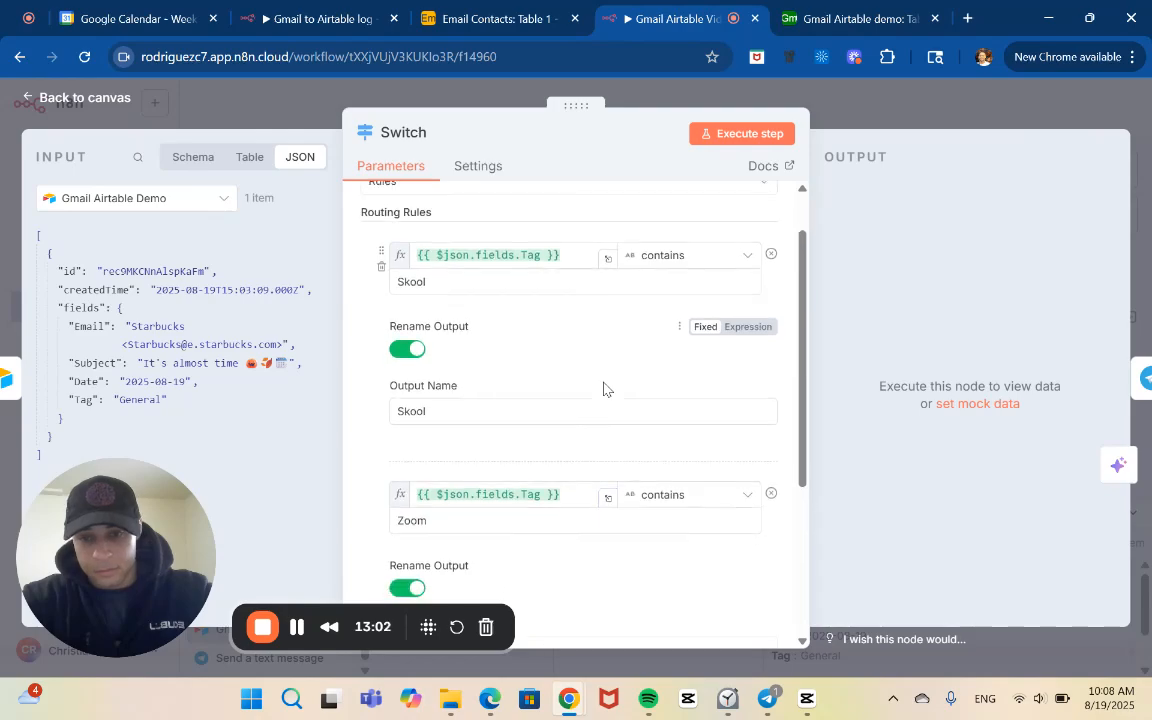
scroll(509, 514, "down", 3)
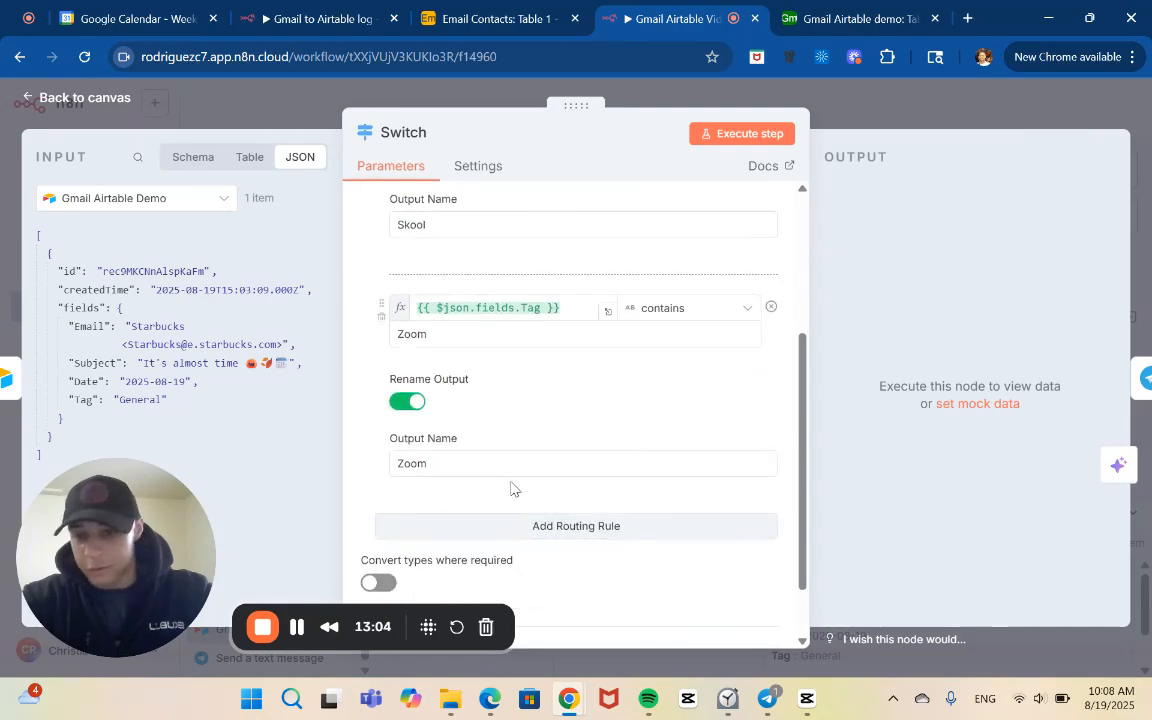
left_click(747, 134)
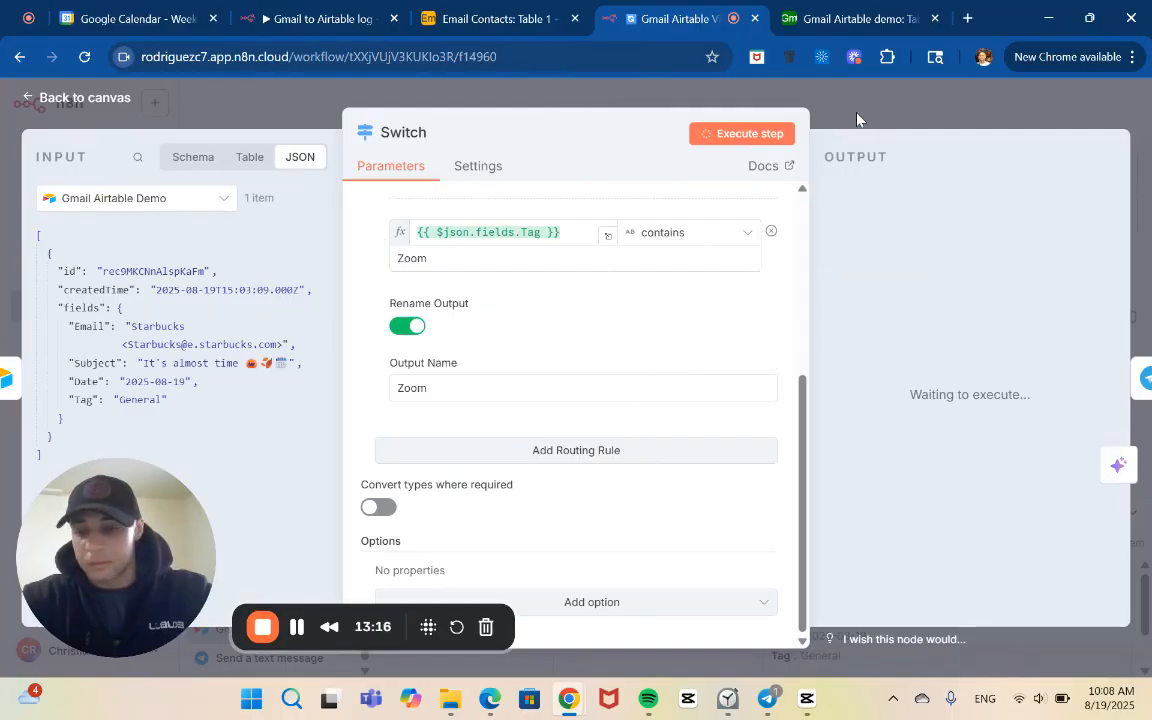
left_click(770, 101)
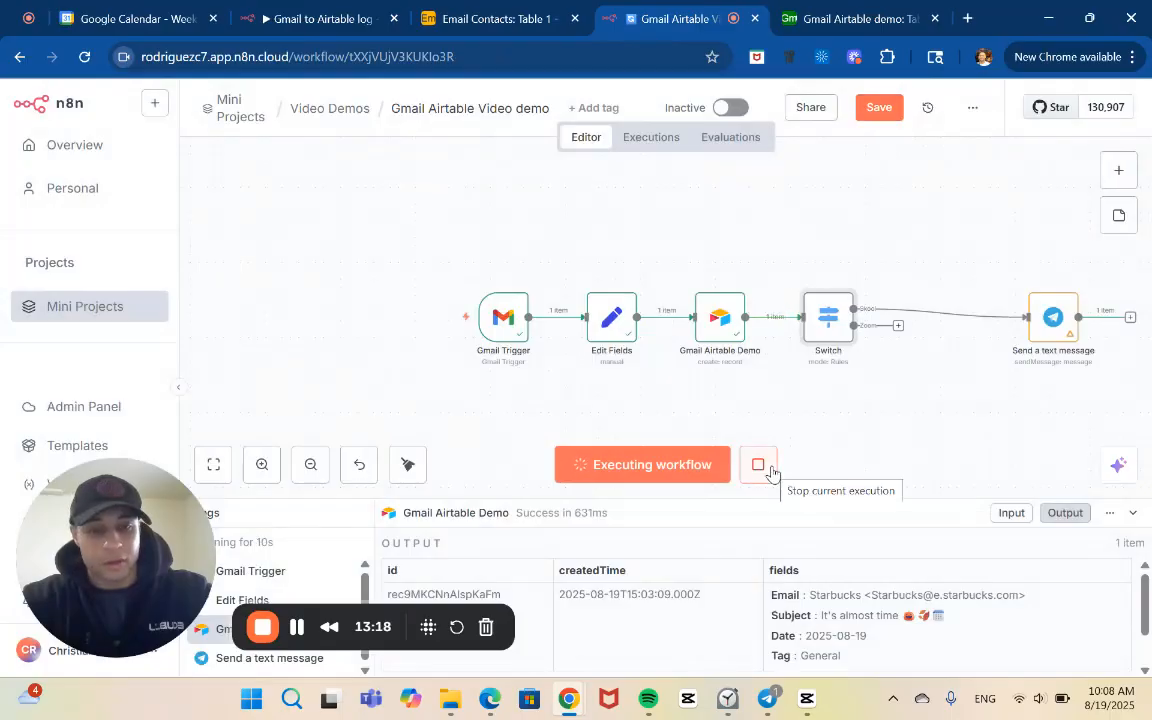
left_click(879, 108)
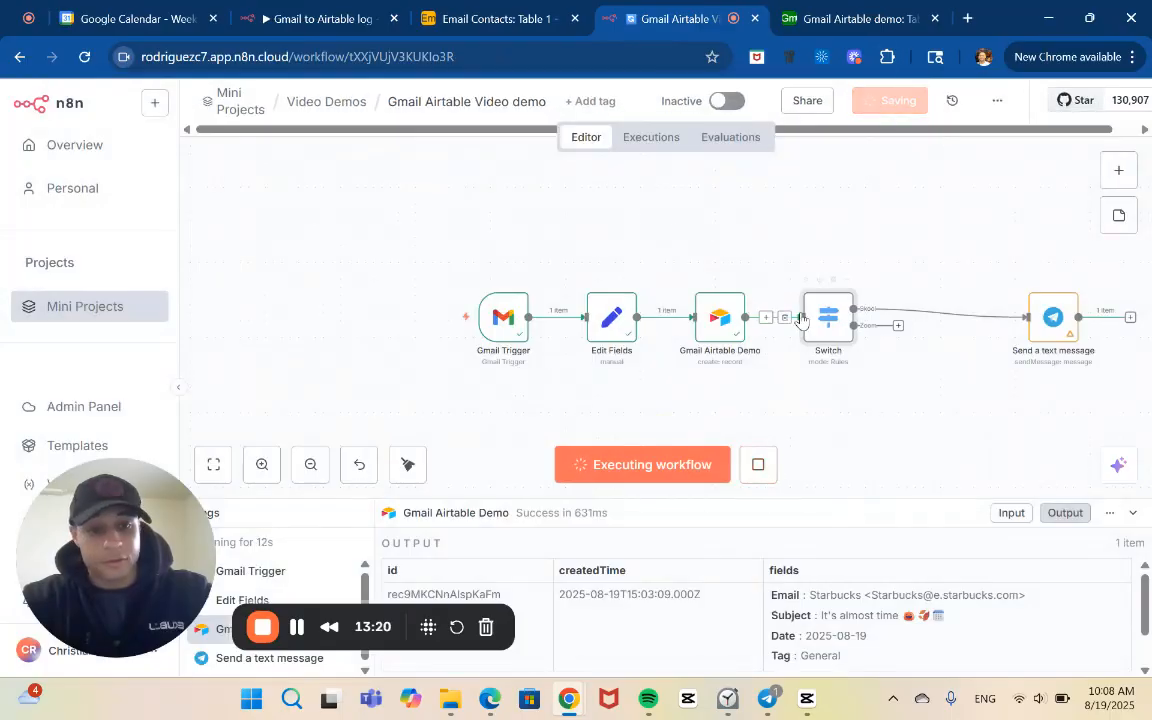
left_click(765, 468)
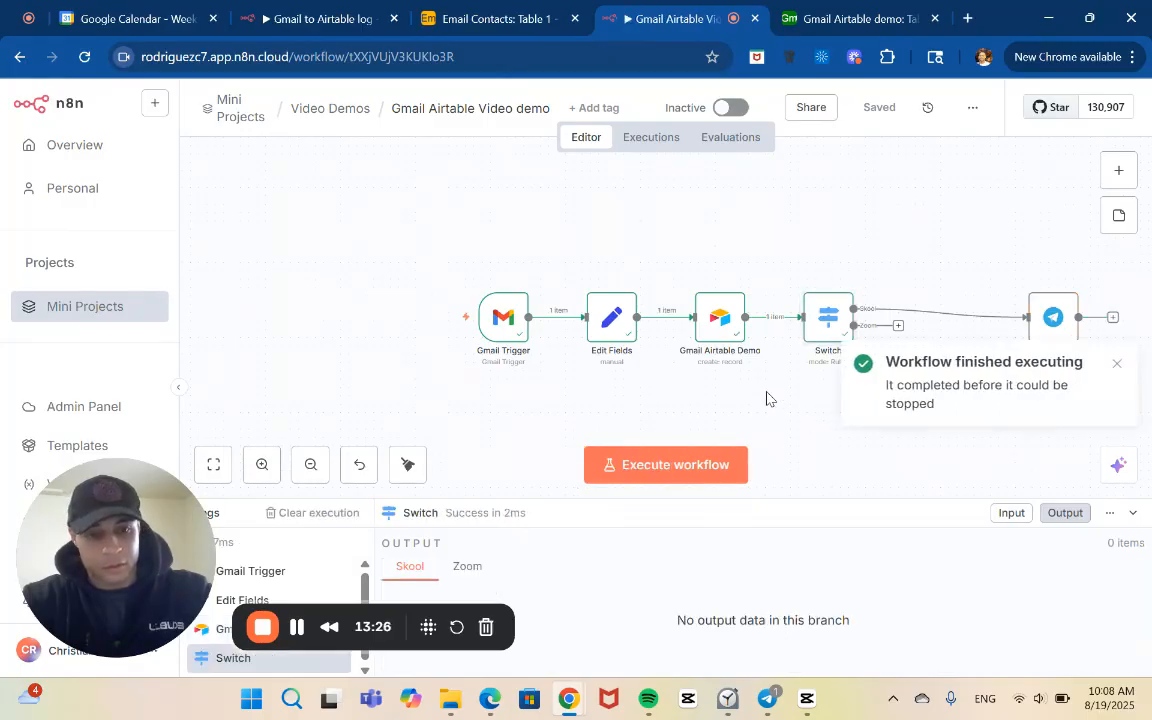
Connect the Switch node's Zoom output to the Send a text message node
left_click_drag(899, 328, 1028, 317)
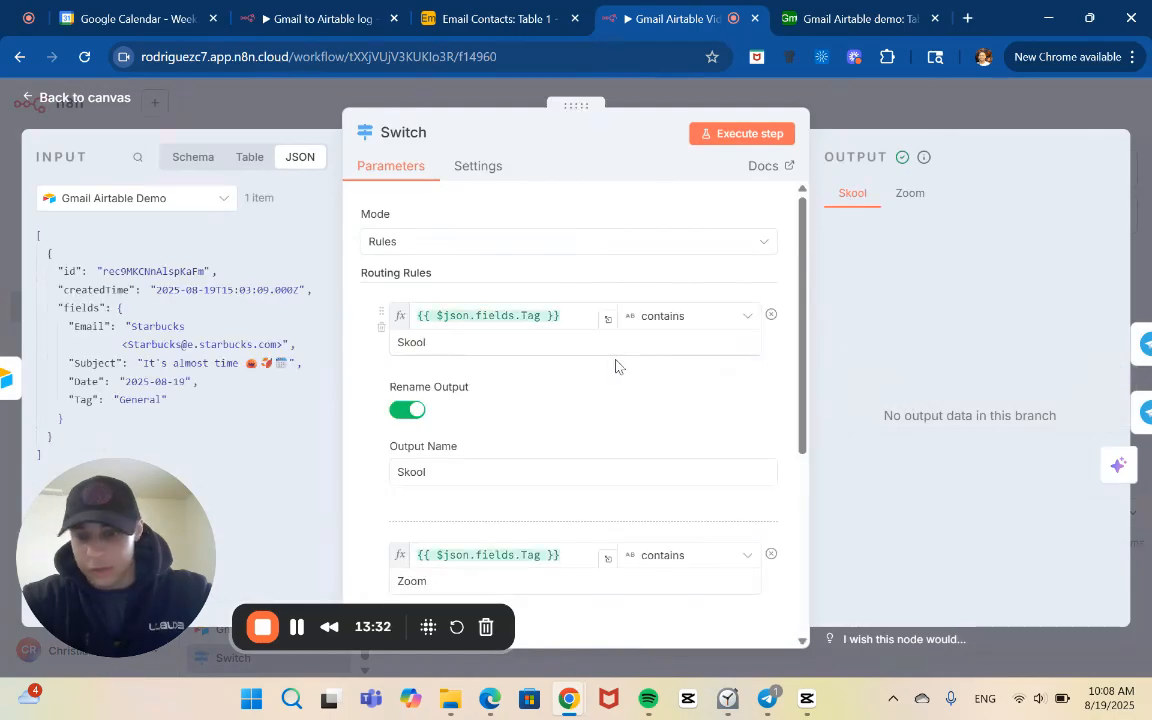
Review the Switch node's Skool and Zoom routing rules along with the output data of both branches
scroll(617, 362, "down", 4)
scroll(612, 362, "down", 3)
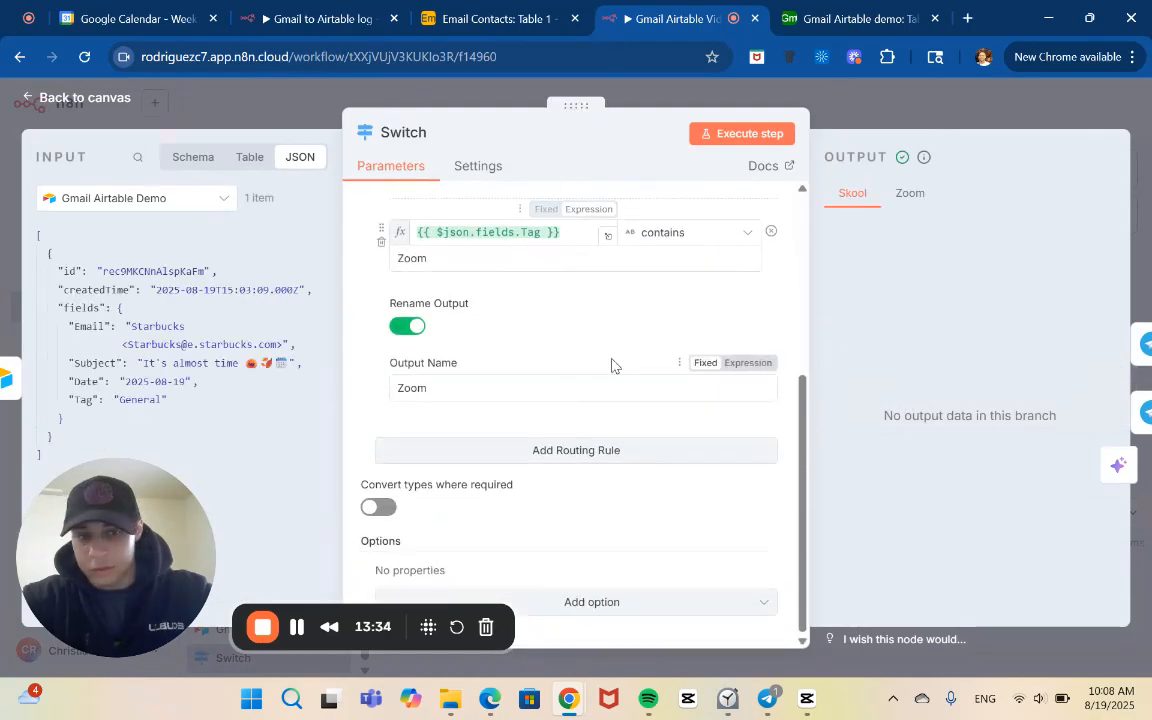
scroll(612, 362, "up", 1)
left_click(896, 205)
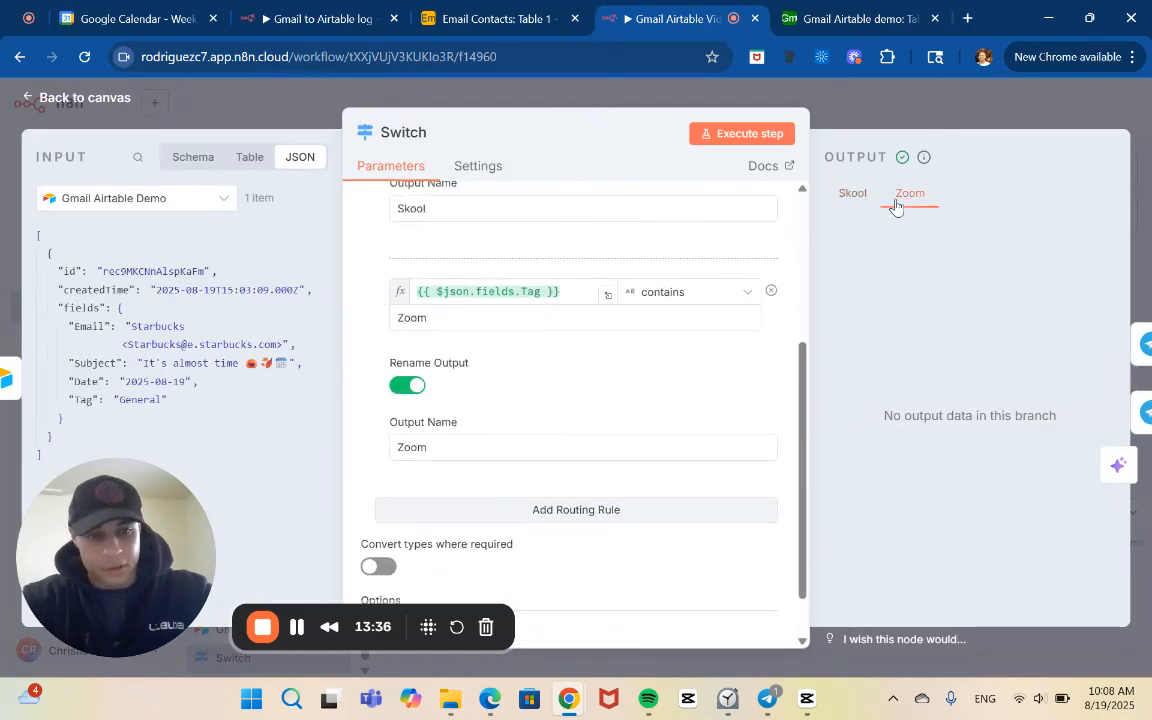
left_click(852, 193)
scroll(732, 313, "down", 1)
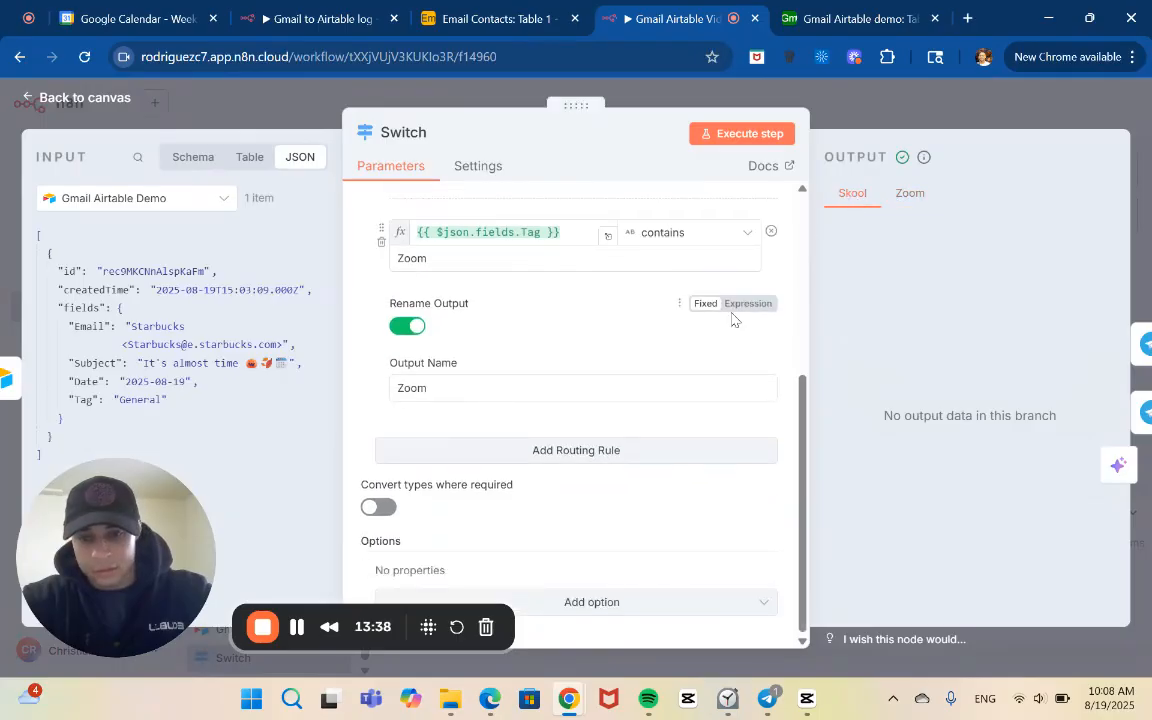
scroll(732, 313, "up", 4)
scroll(731, 320, "down", 1)
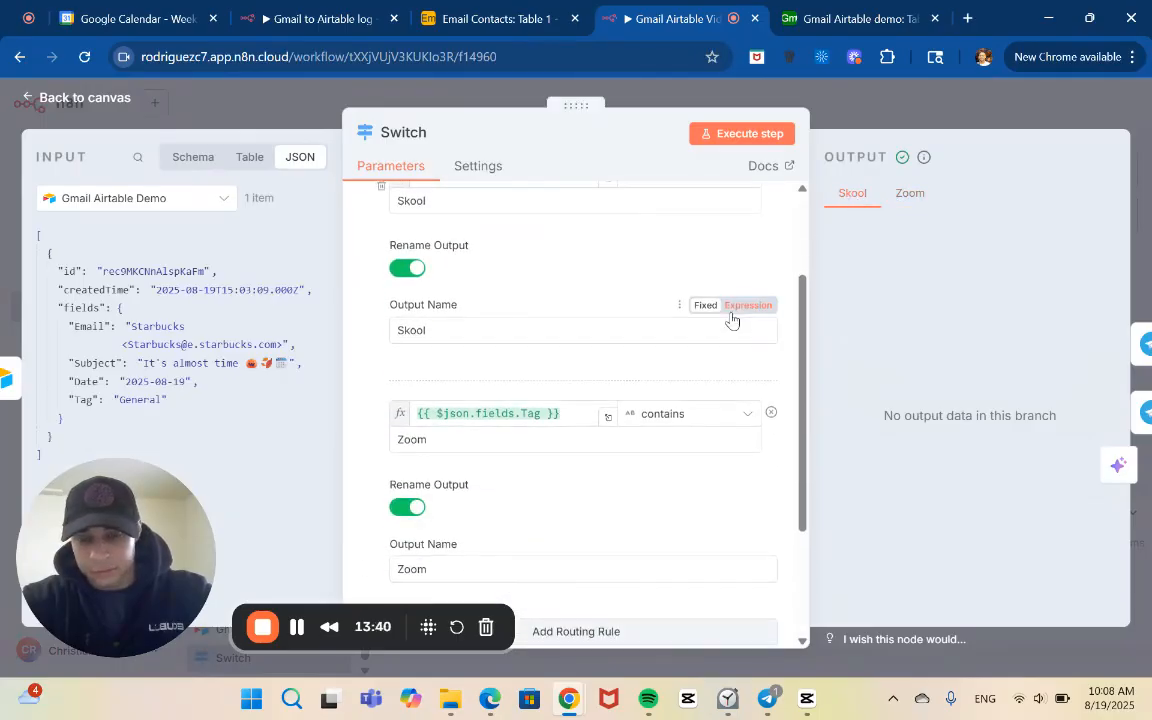
scroll(732, 315, "down", 1)
scroll(731, 316, "down", 3)
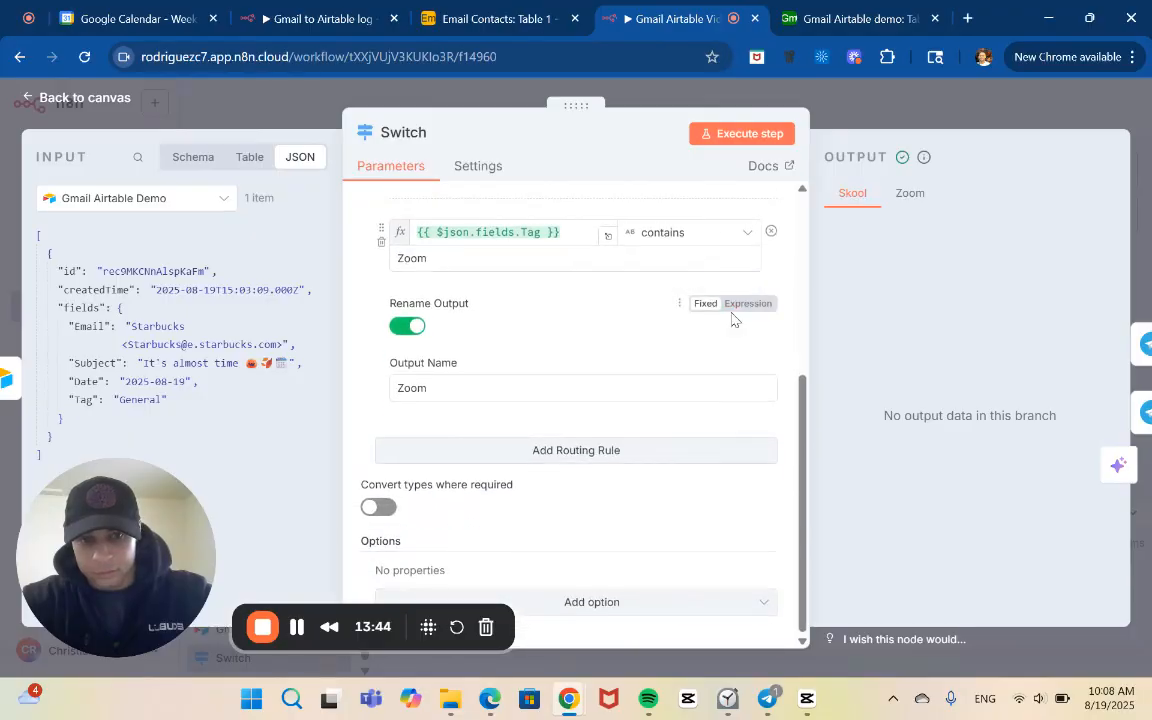
scroll(732, 320, "up", 1)
scroll(732, 320, "up", 3)
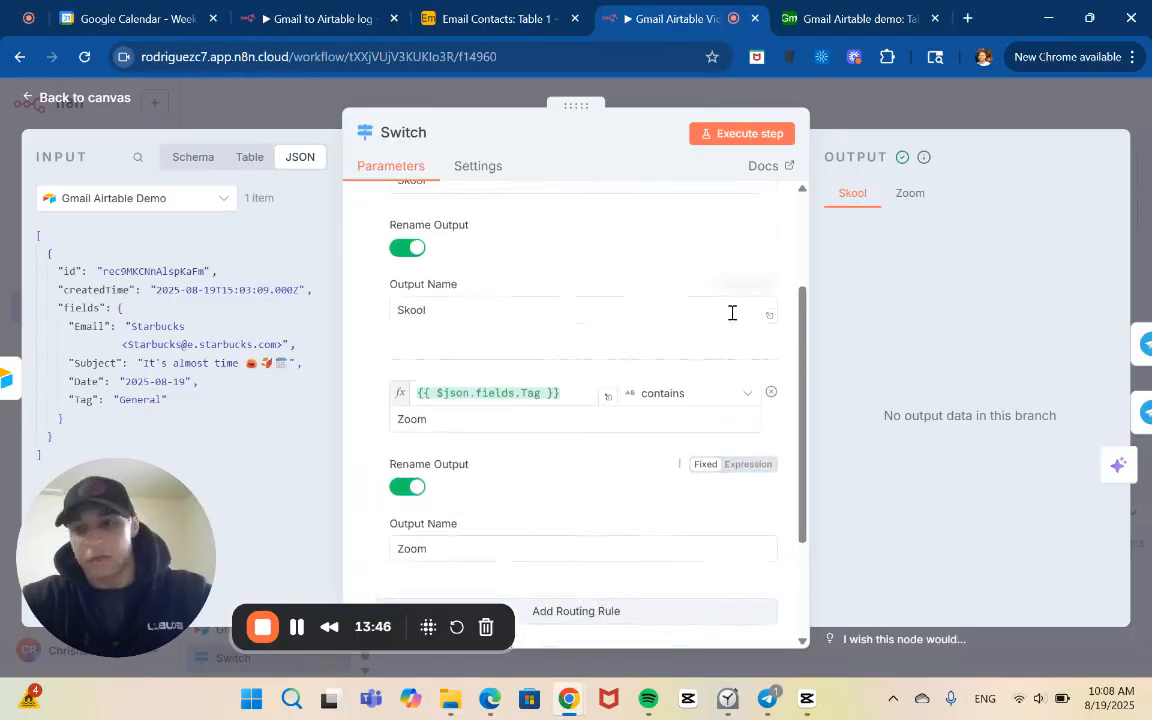
scroll(732, 320, "up", 1)
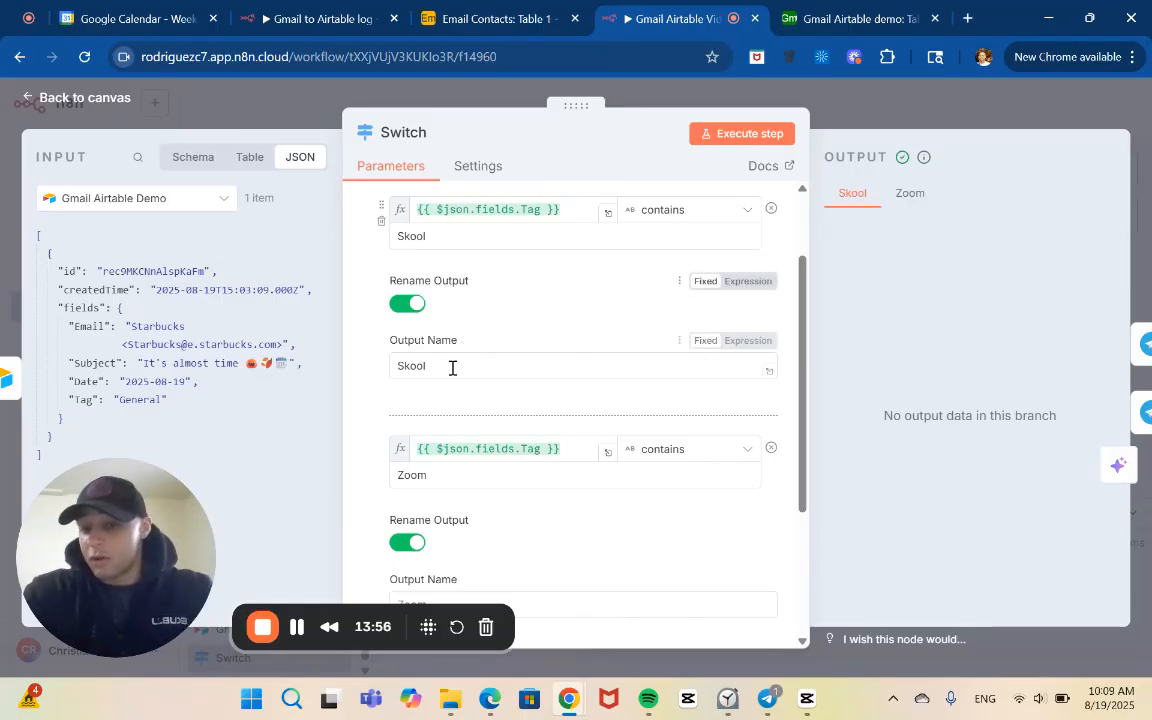
scroll(434, 477, "down", 3)
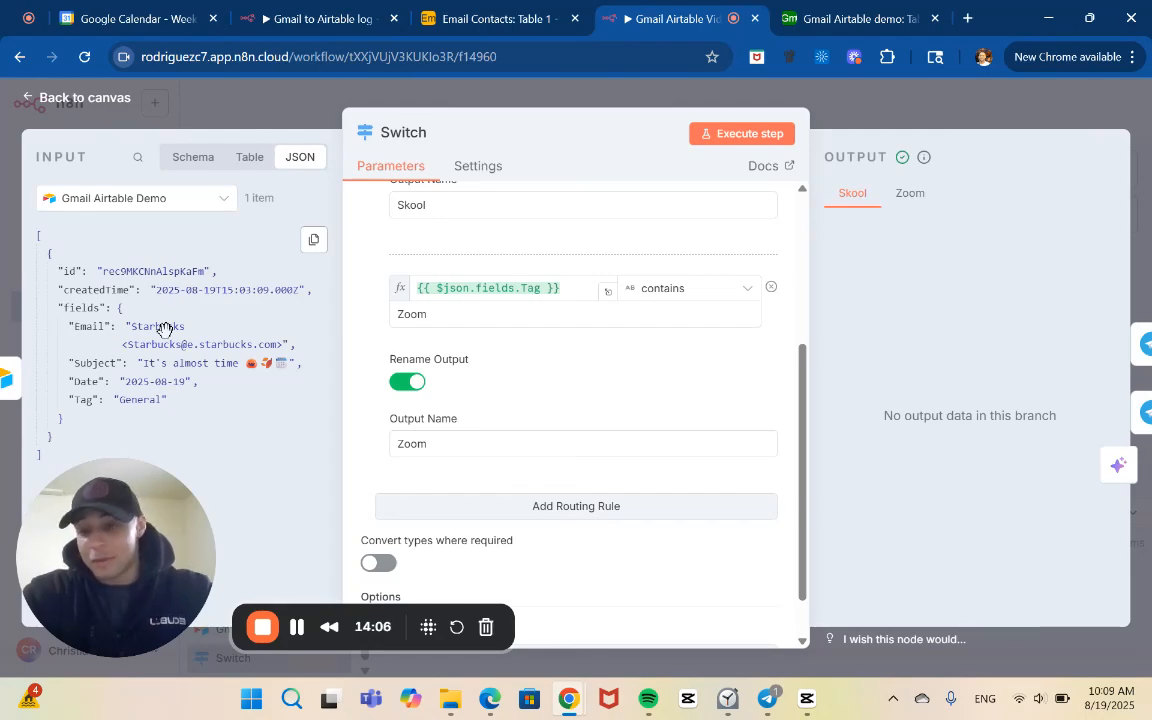
Search the web for zoom in a new browser tab
left_click(968, 19)
type("zo")
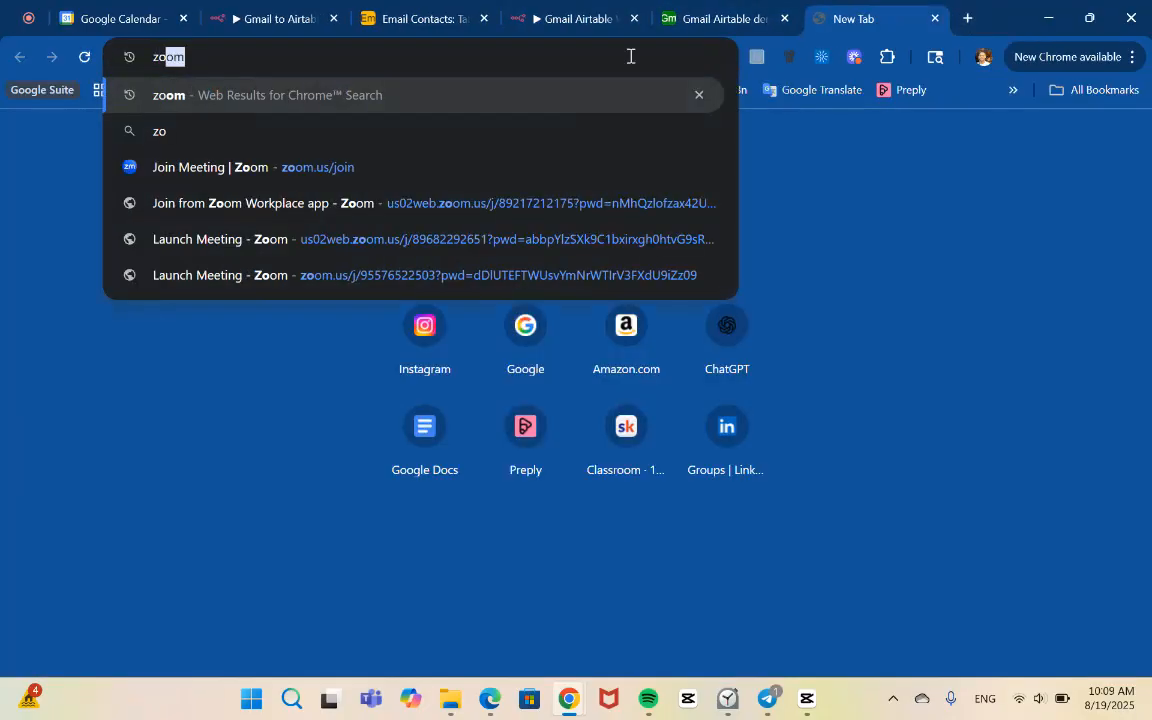
type("om")
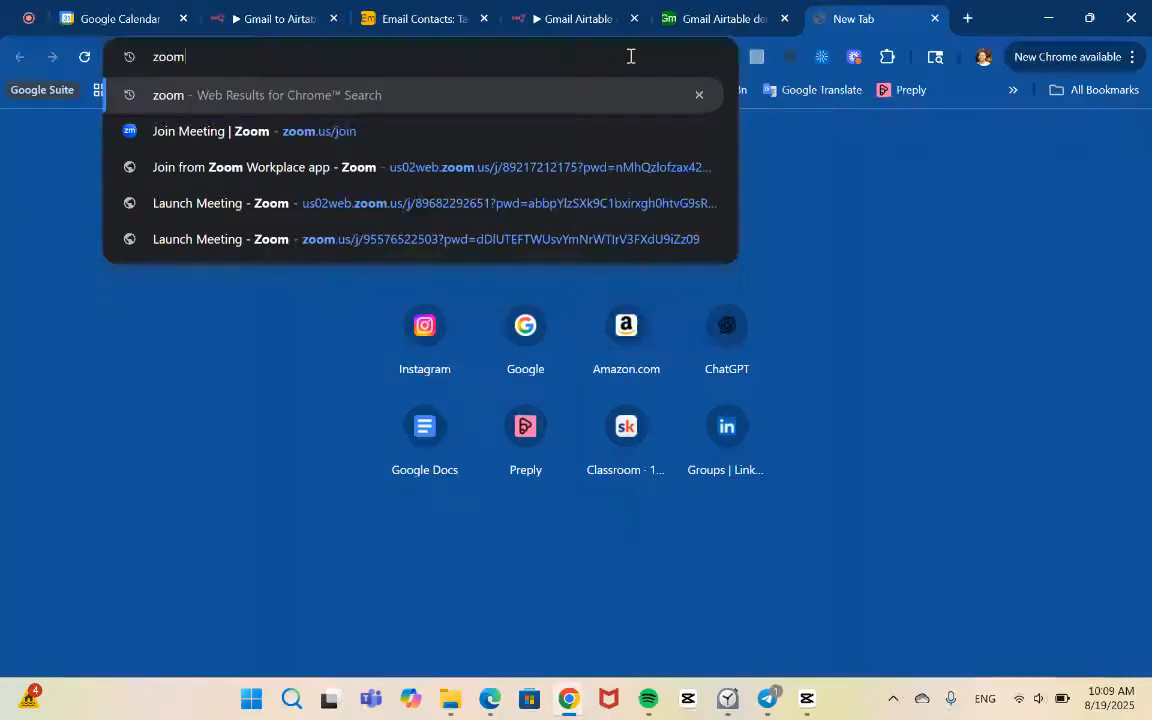
key("Return")
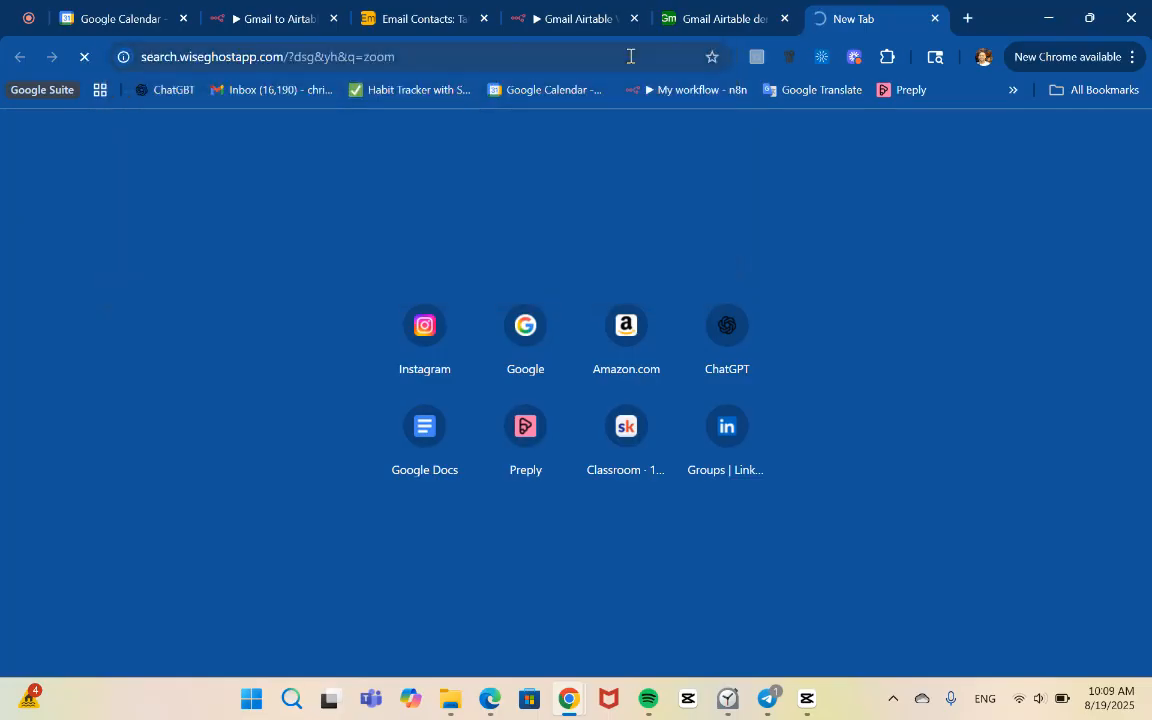
Return to the Switch node in the workflow and switch to Telegram to view the latest demo_bot notification
left_click(601, 10)
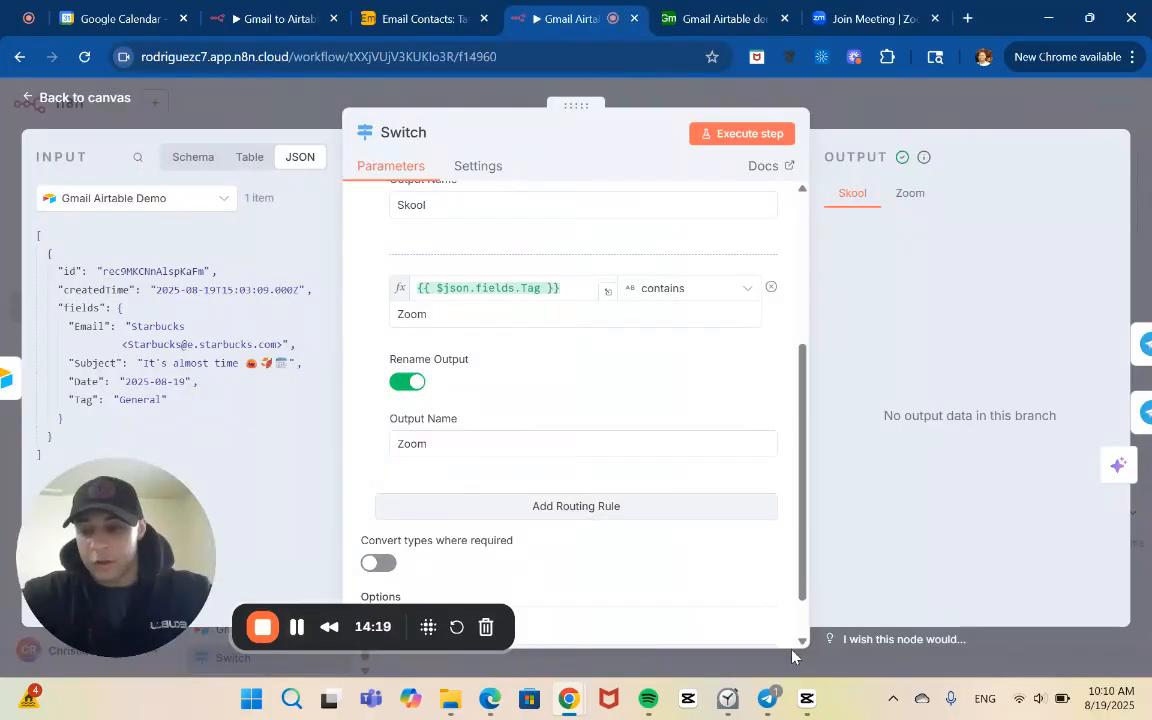
mouse_move(766, 703)
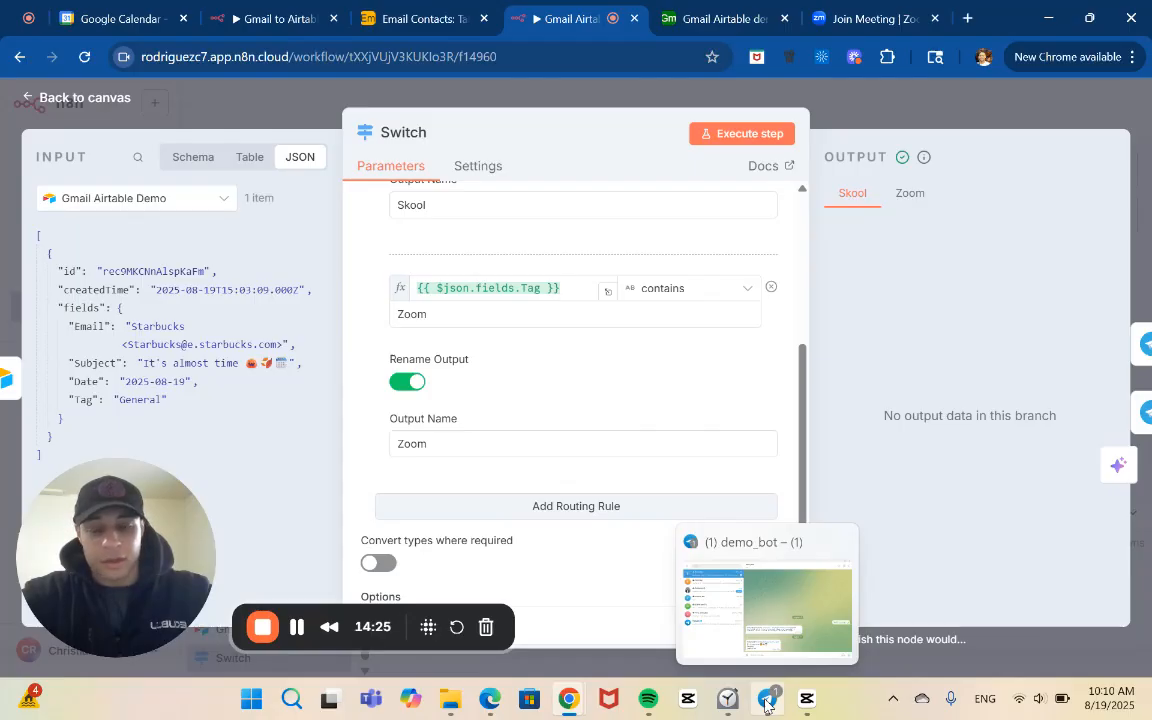
left_click(765, 703)
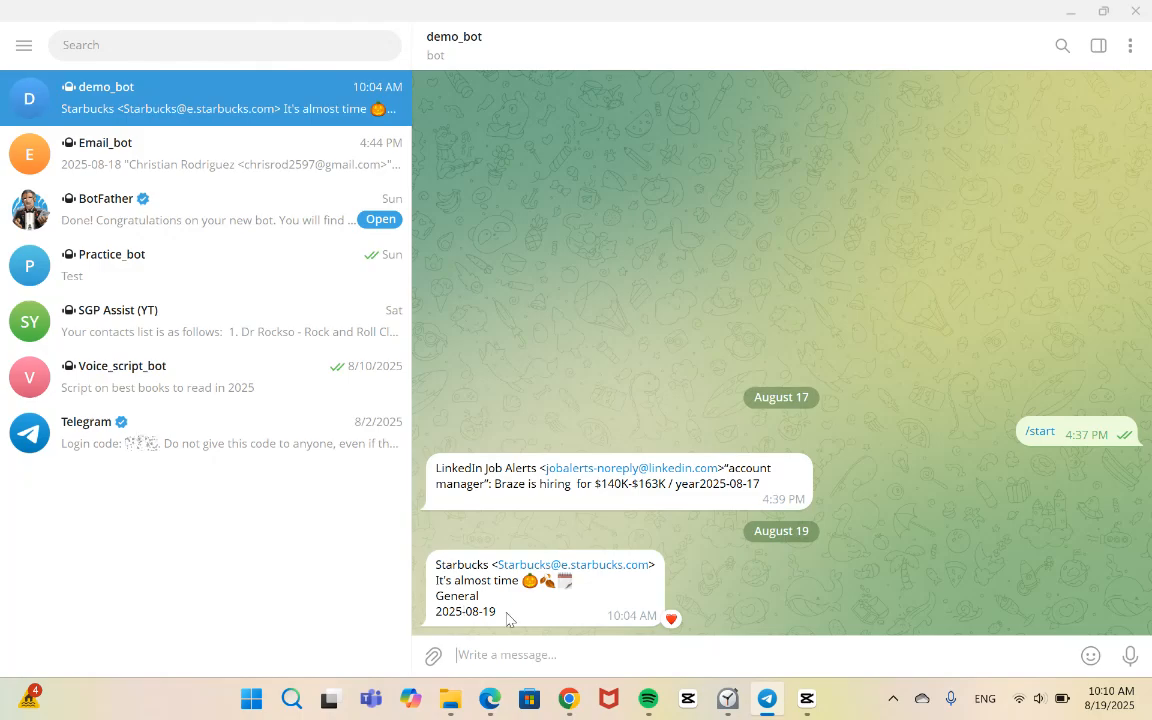
Switch to Gmail, address the Zoom invite email to the account owner's own address and send it
key("alt+Tab")
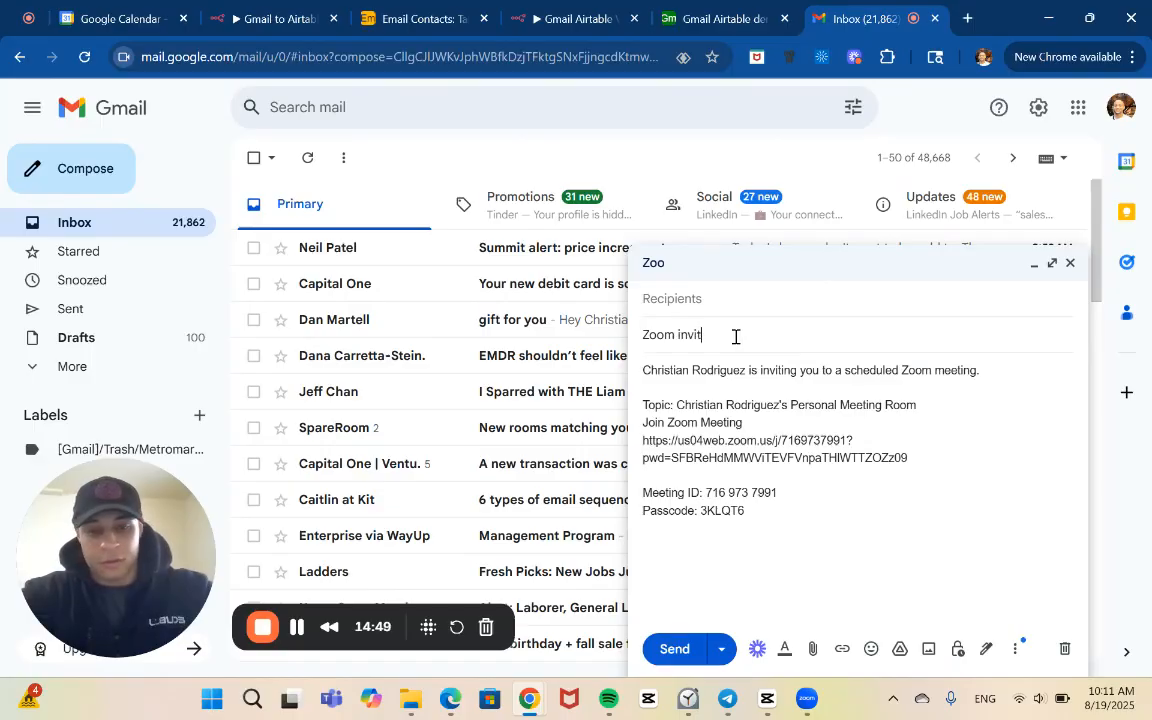
left_click(711, 314)
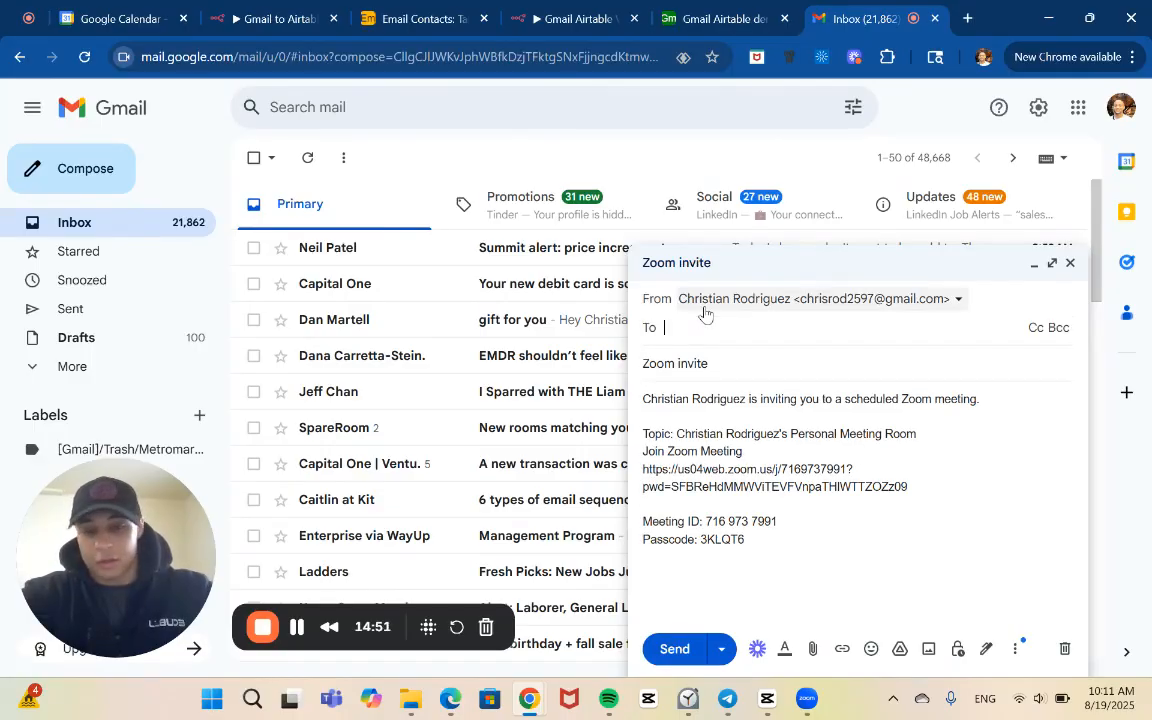
type("chr")
left_click(702, 366)
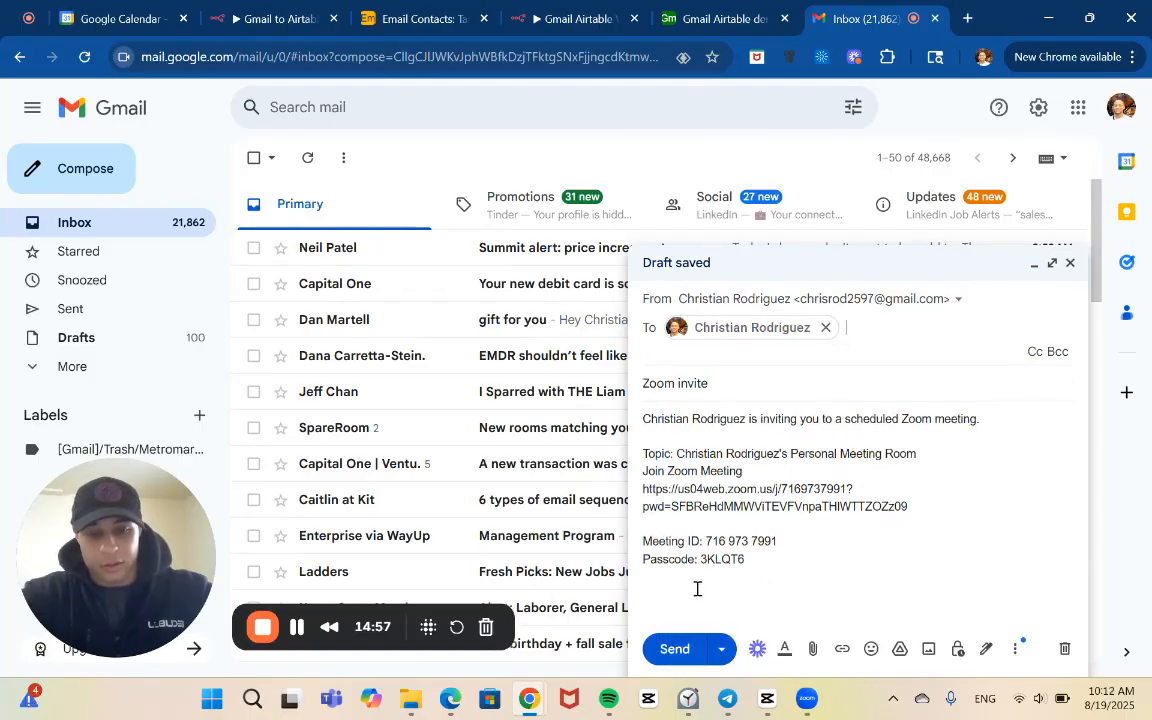
left_click(670, 650)
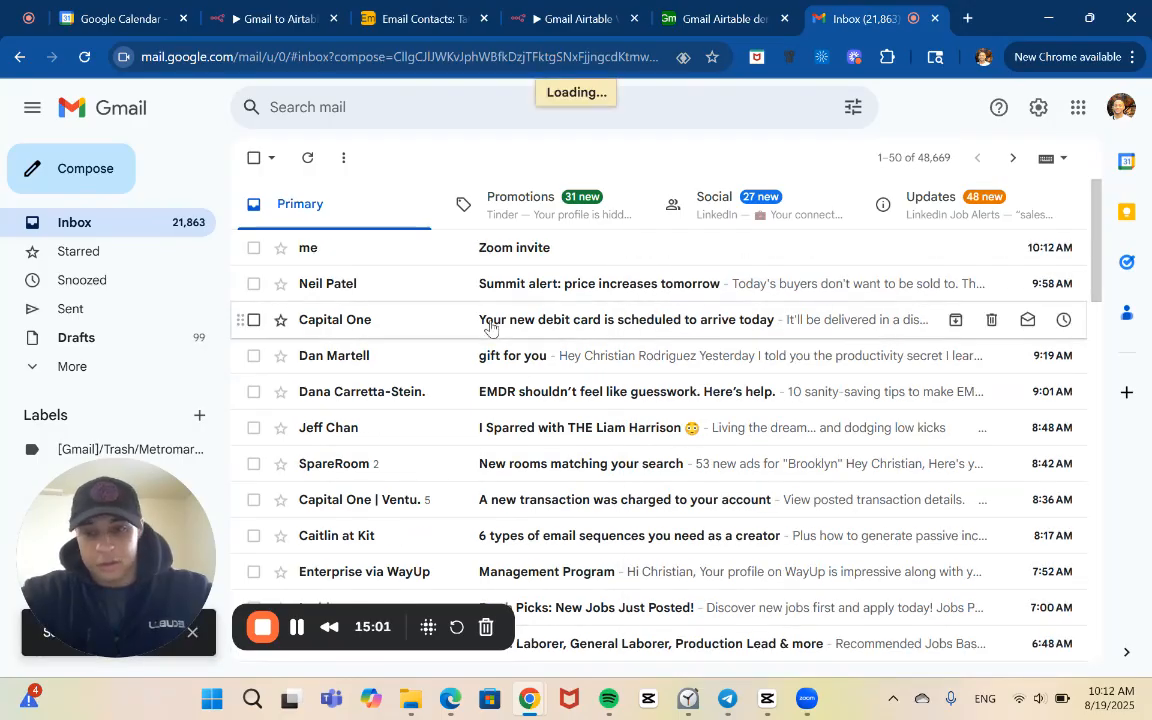
Return to the Gmail Airtable Video demo workflow in n8n and execute it
key("alt+Tab")
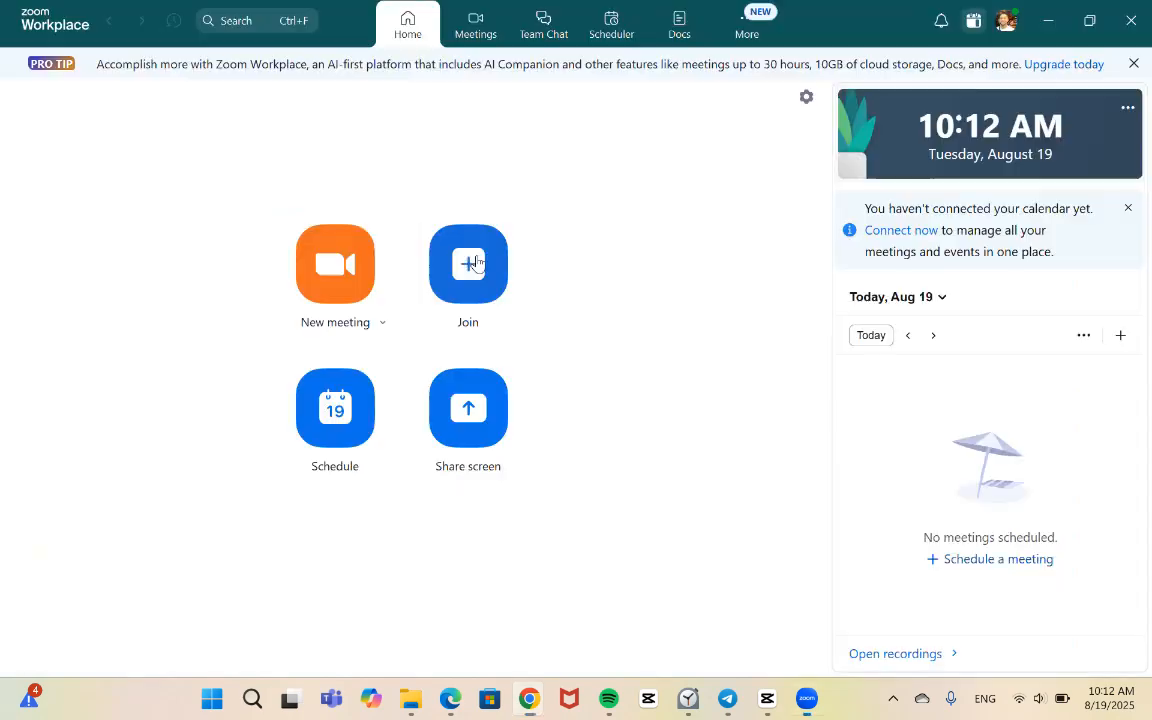
key("alt+Tab")
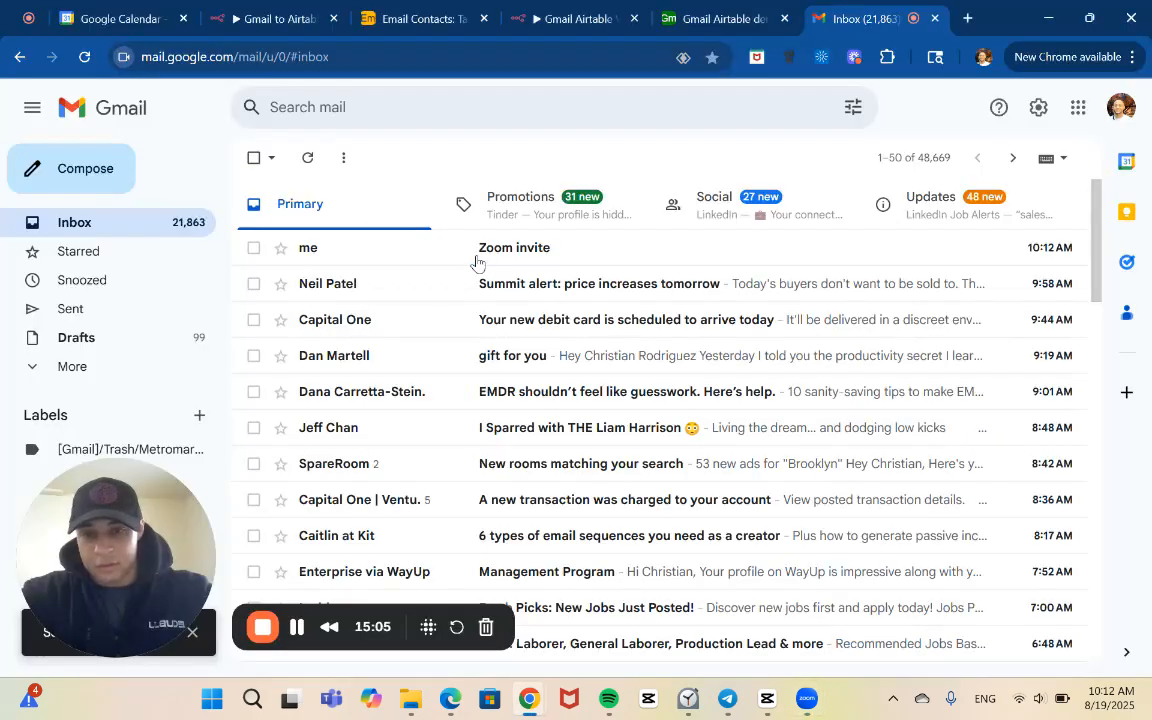
left_click(540, 8)
left_click(638, 473)
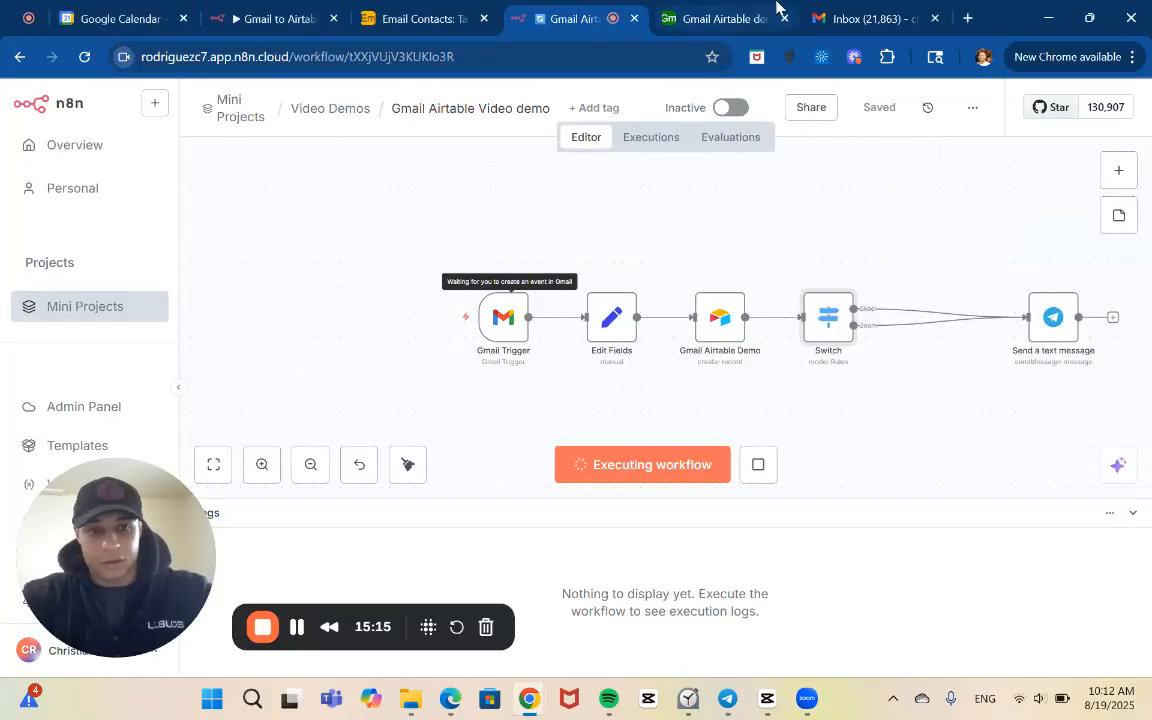
Switch to Gmail, read the received Zoom invite email and delete it from the inbox
left_click(850, 20)
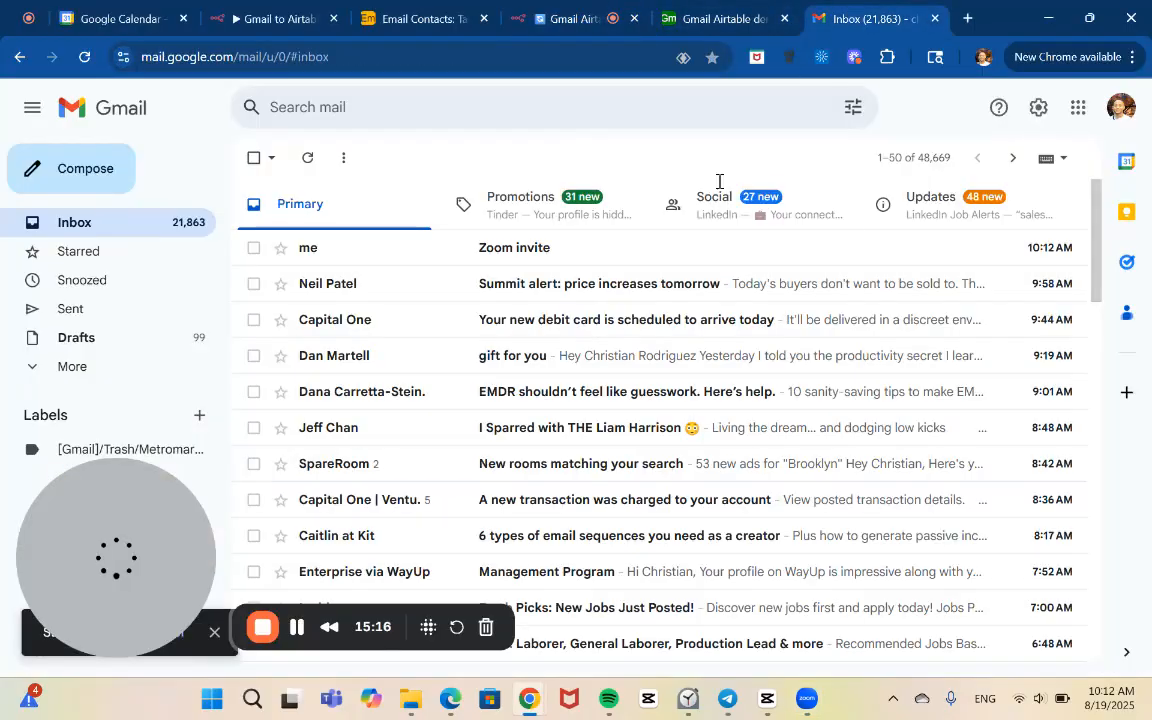
left_click(656, 250)
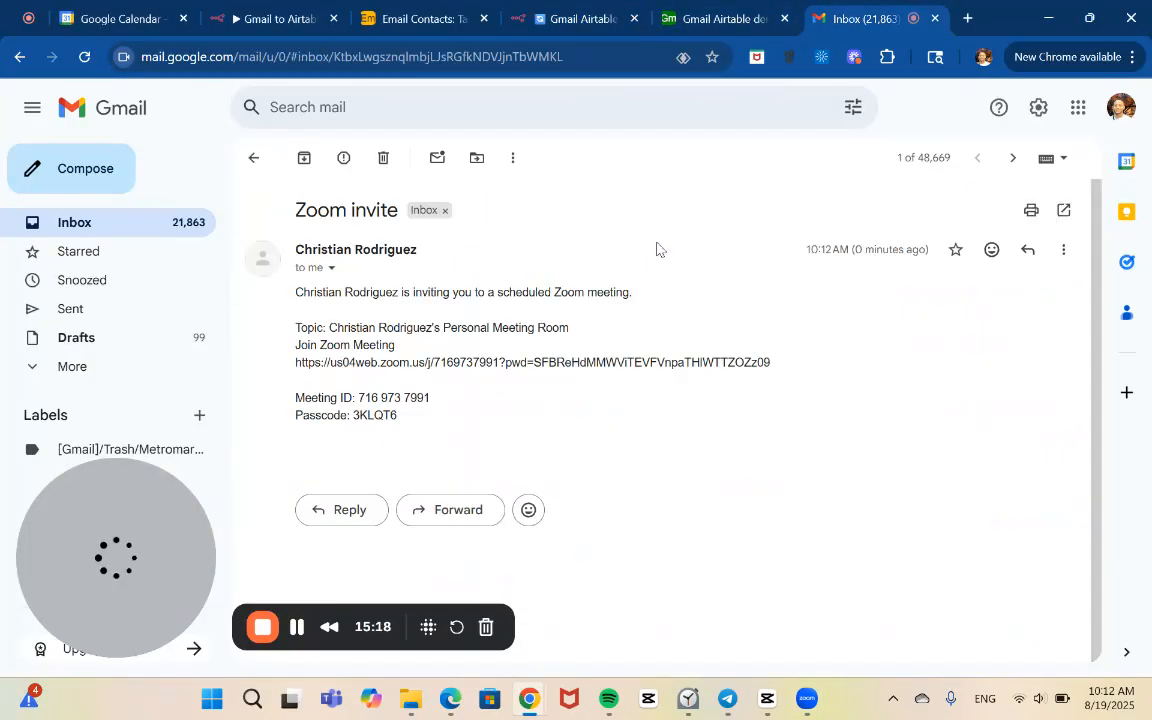
left_click(17, 60)
left_click(992, 247)
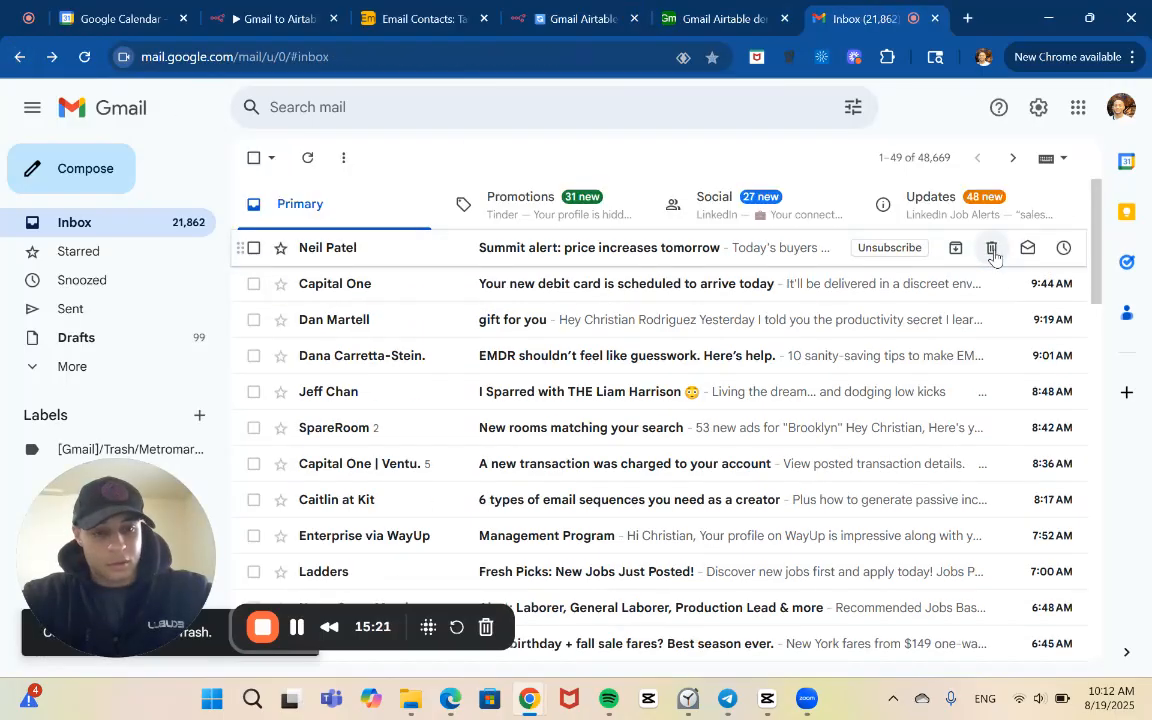
Compose an email titled Zoom invite with the copied meeting invitation, including its meeting passcode, and send it to the account owner's own address
left_click(100, 168)
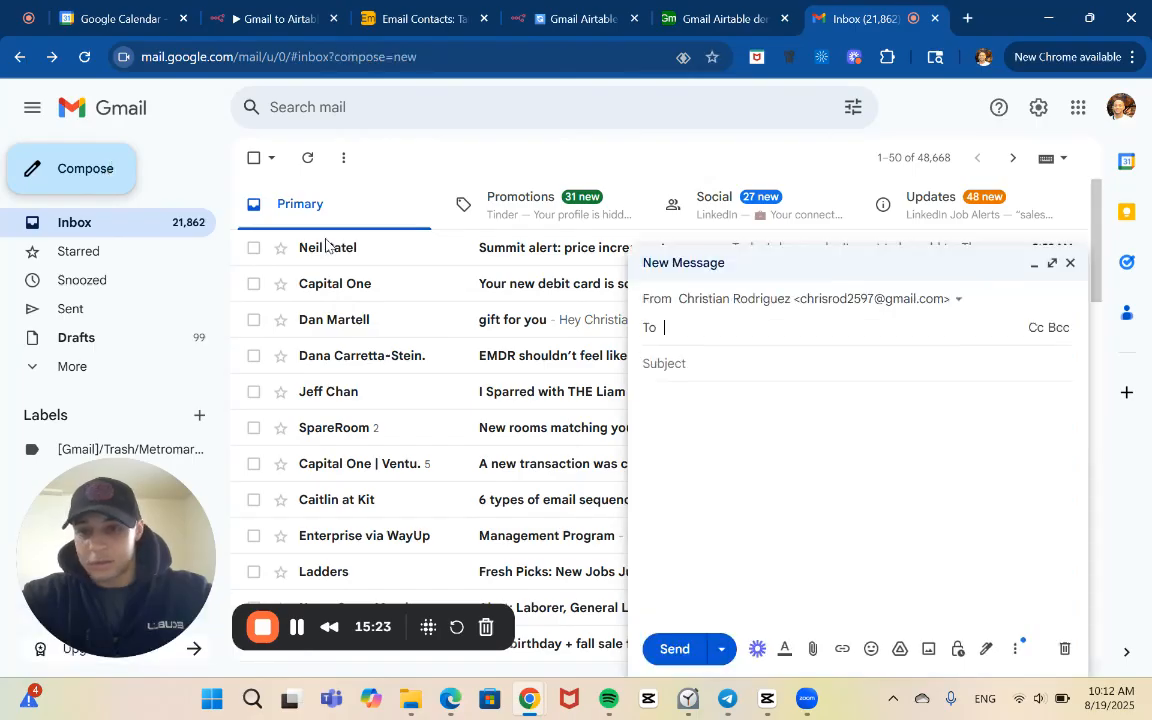
left_click(799, 416)
key("ctrl+v")
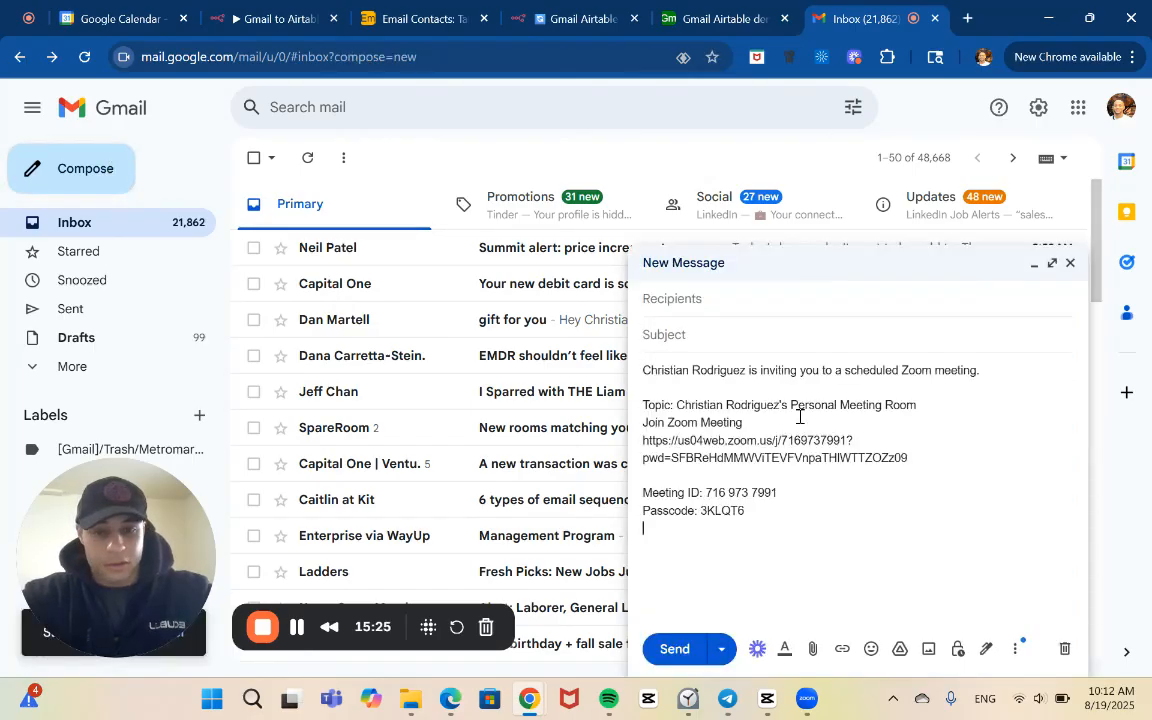
type("Zoom invite")
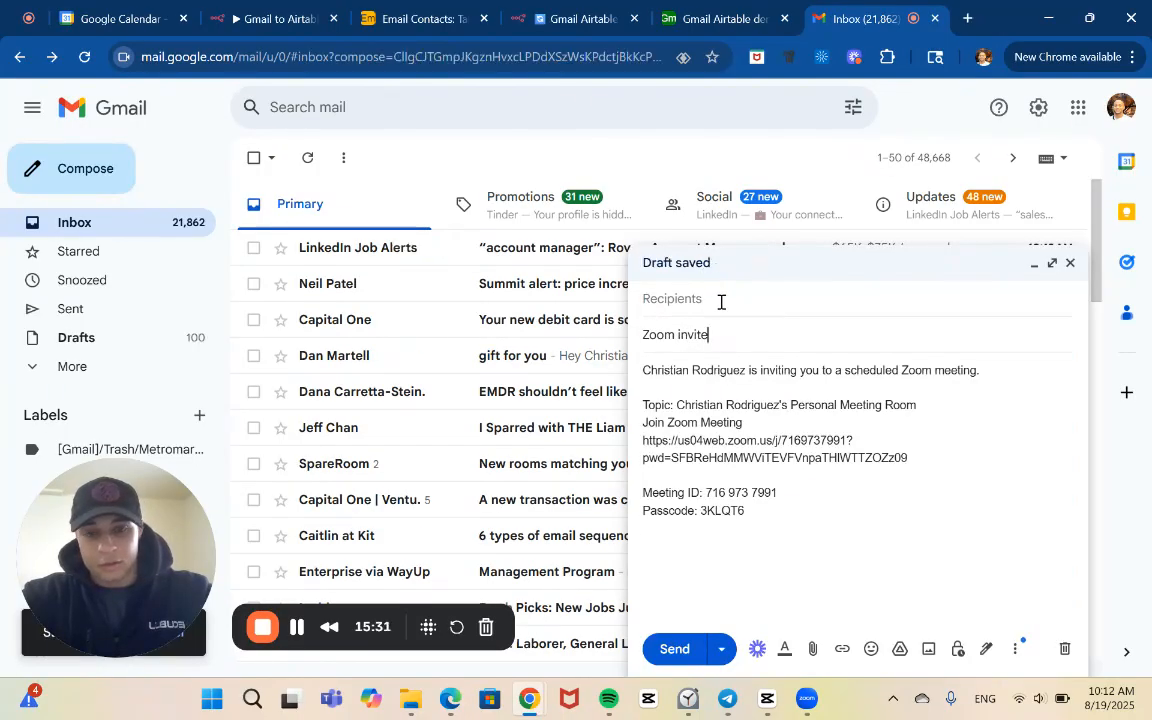
left_click(721, 304)
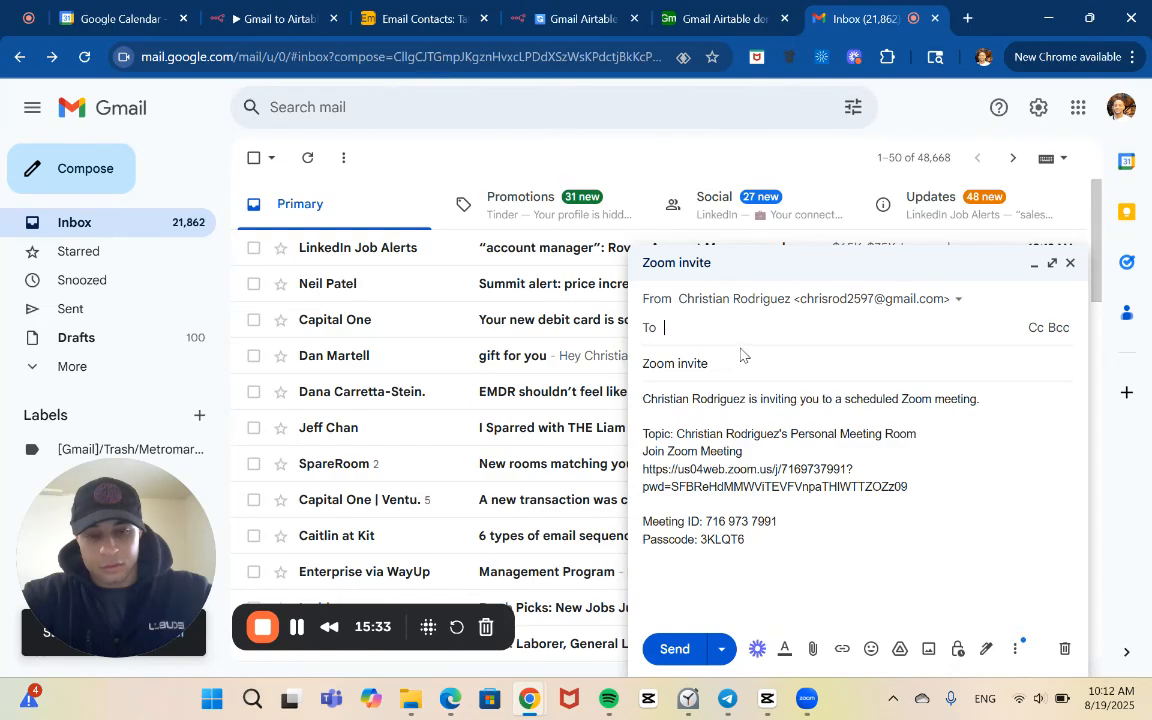
type("c")
key("Return")
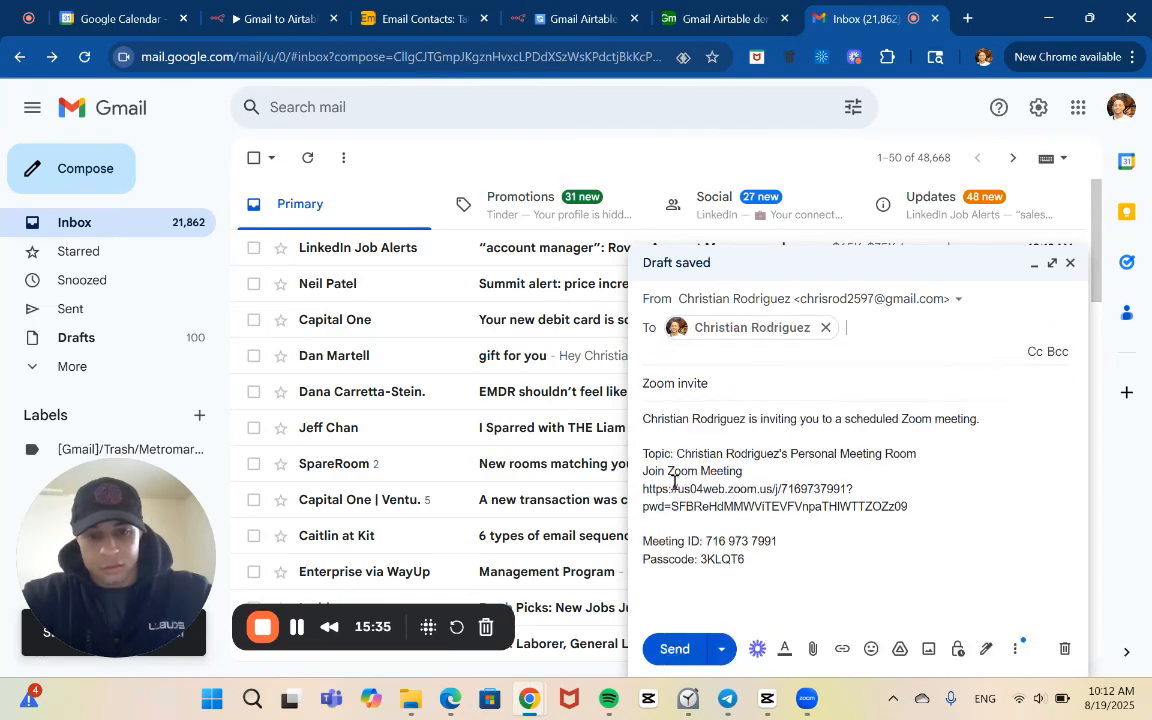
left_click(664, 646)
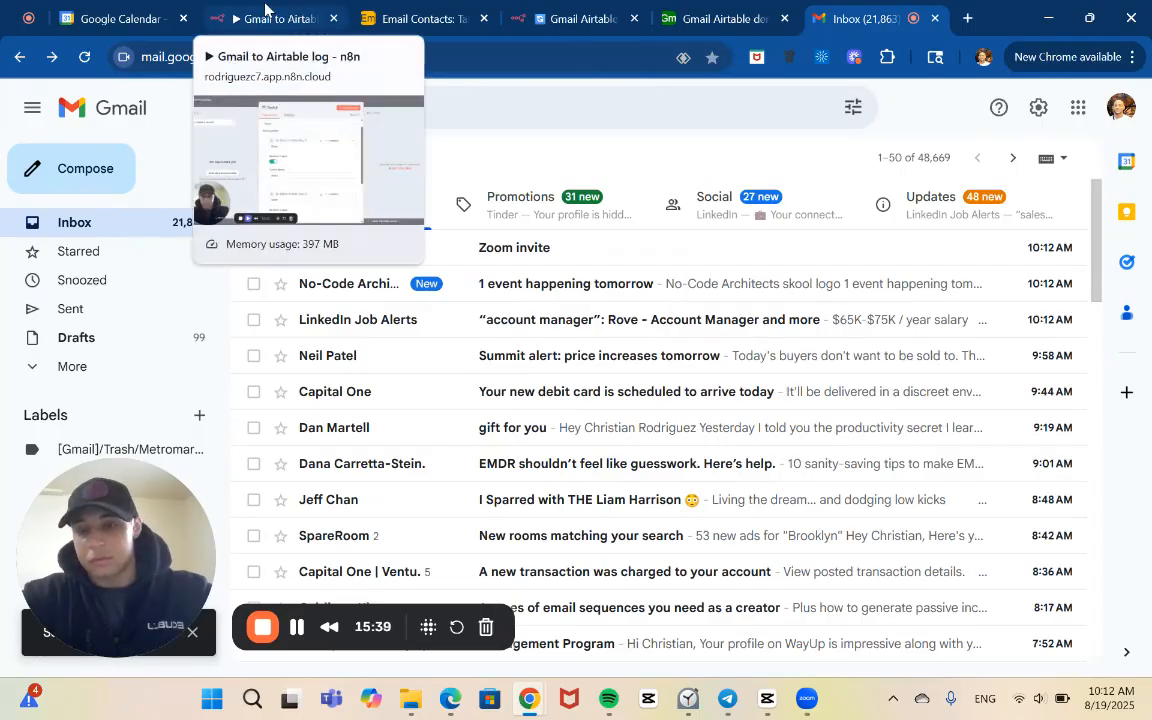
Glance at the Gmail to Airtable log workflow, return to the Gmail Airtable Video demo workflow and stop its running execution
left_click(264, 8)
left_click(260, 86)
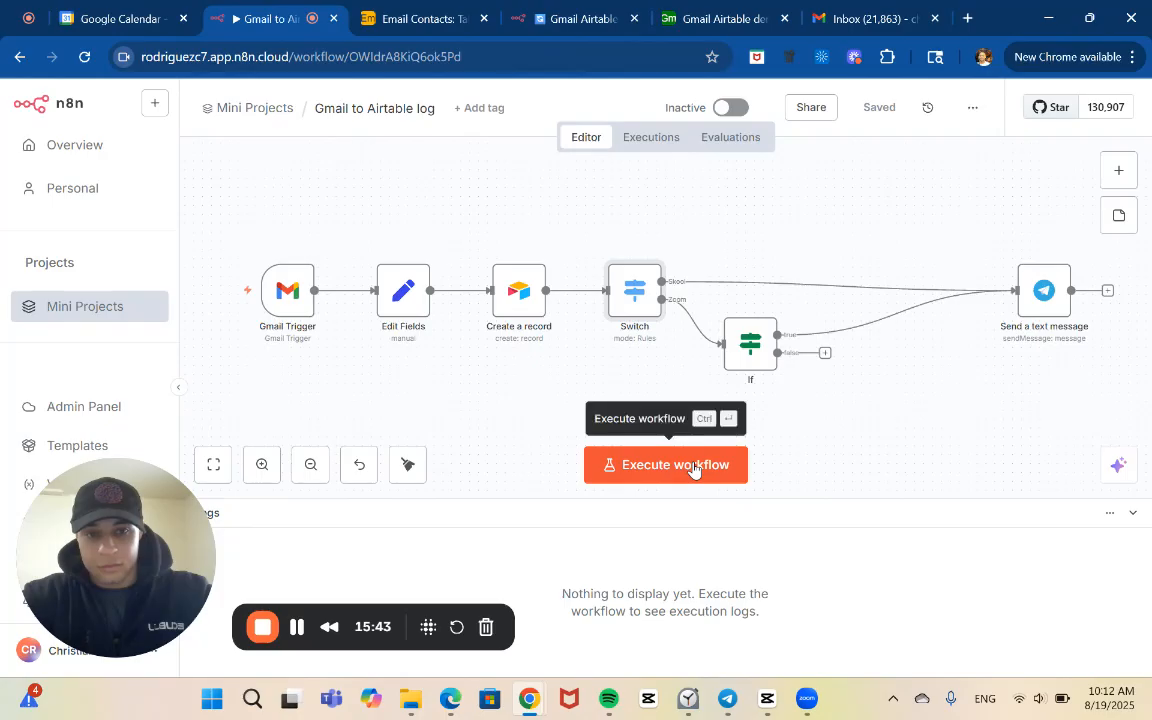
left_click(420, 12)
left_click(536, 8)
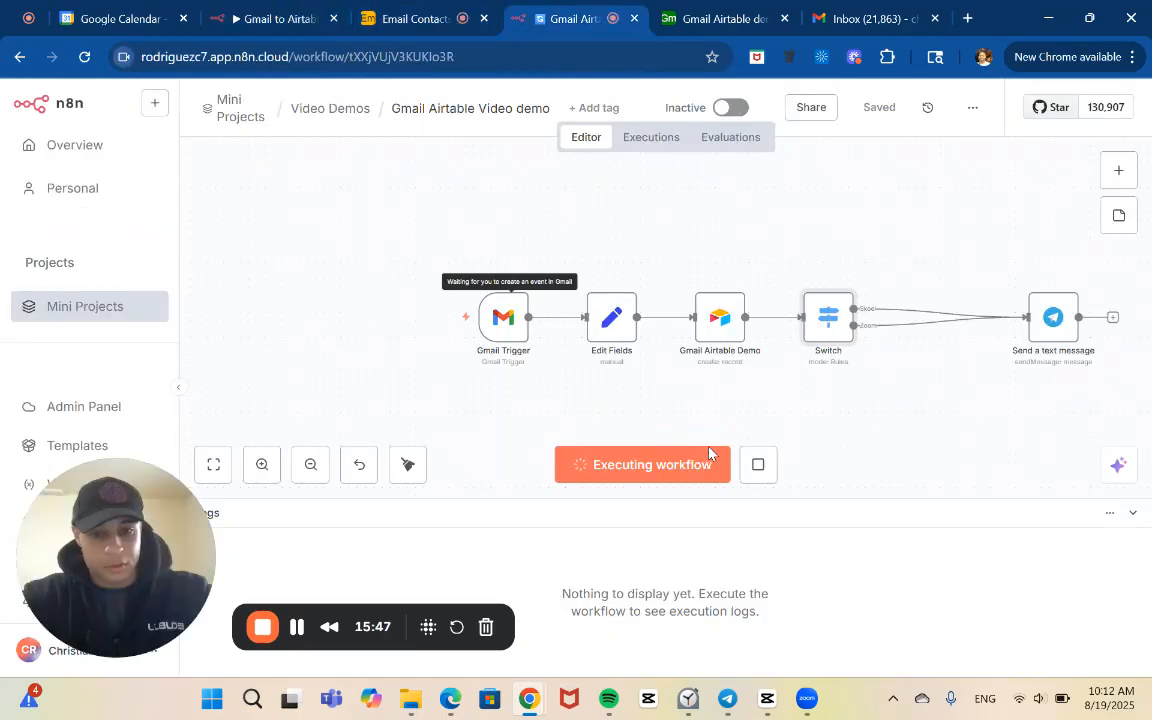
left_click(752, 467)
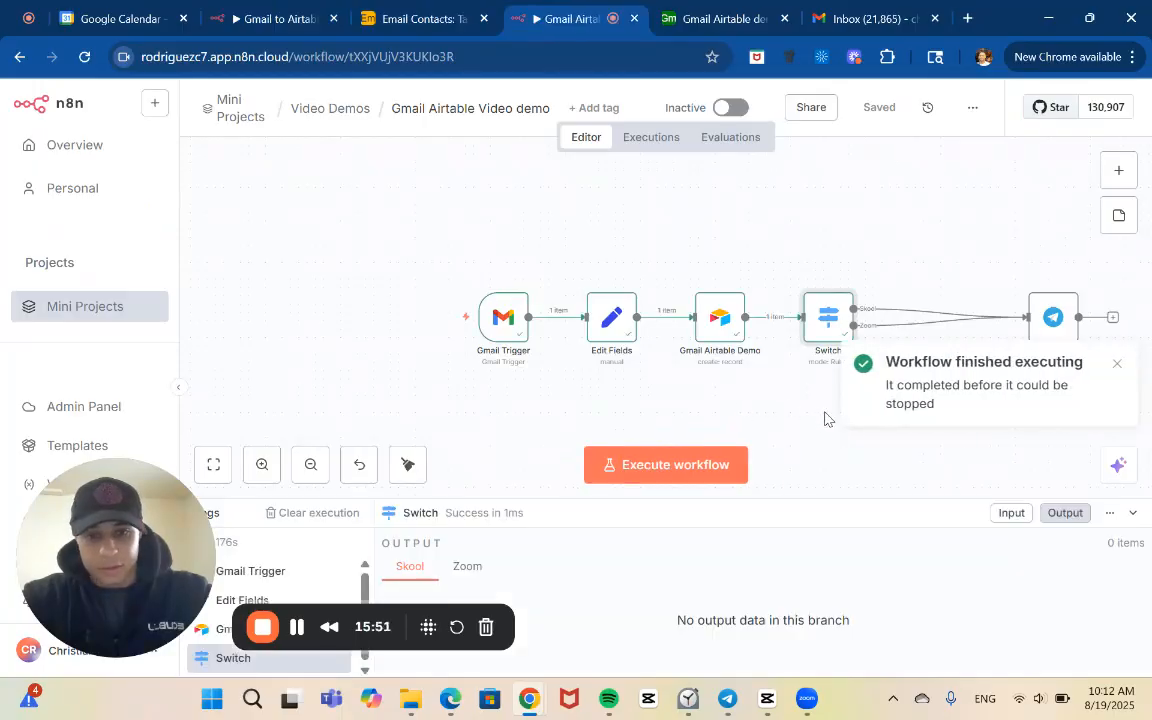
Examine the Gmail Trigger node's output for the captured email's labels, sender and subject
mouse_move(531, 347)
double_click(507, 319)
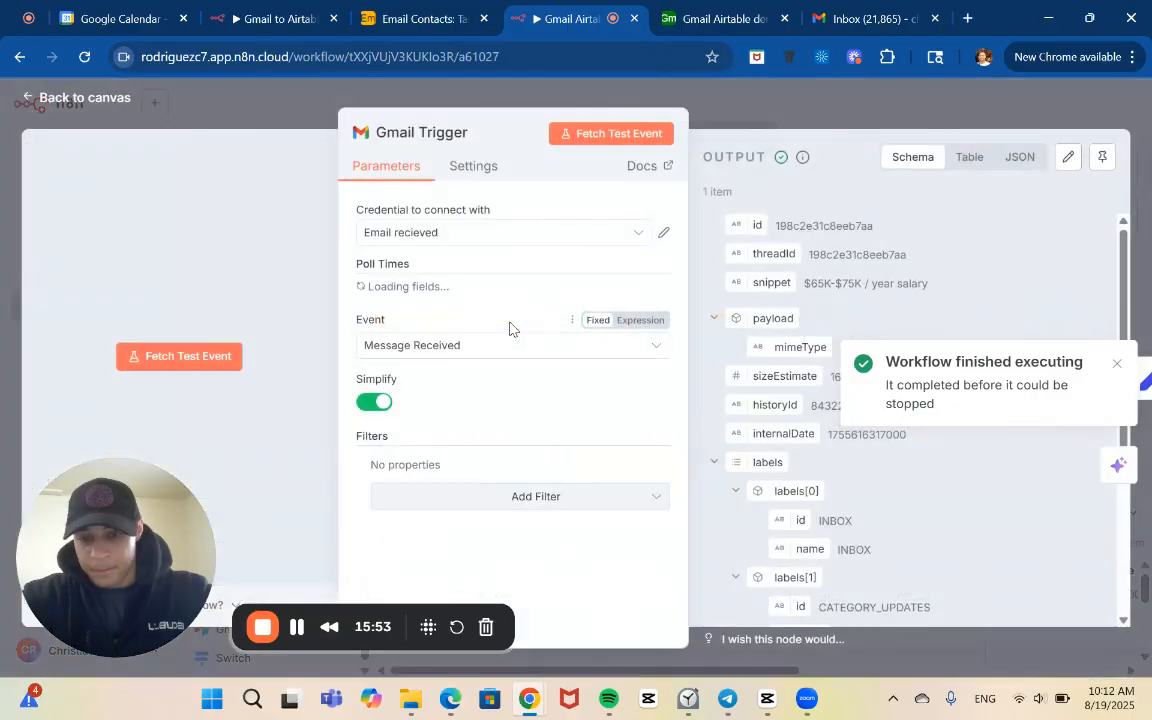
scroll(800, 415, "down", 4)
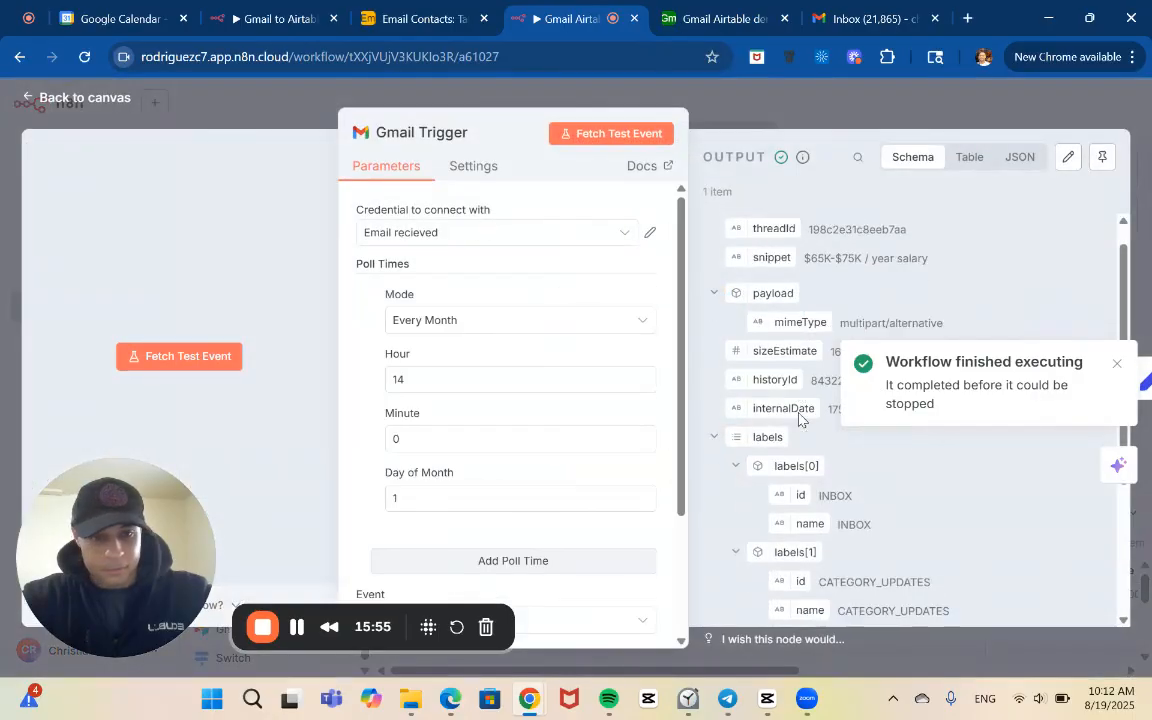
scroll(803, 416, "down", 1)
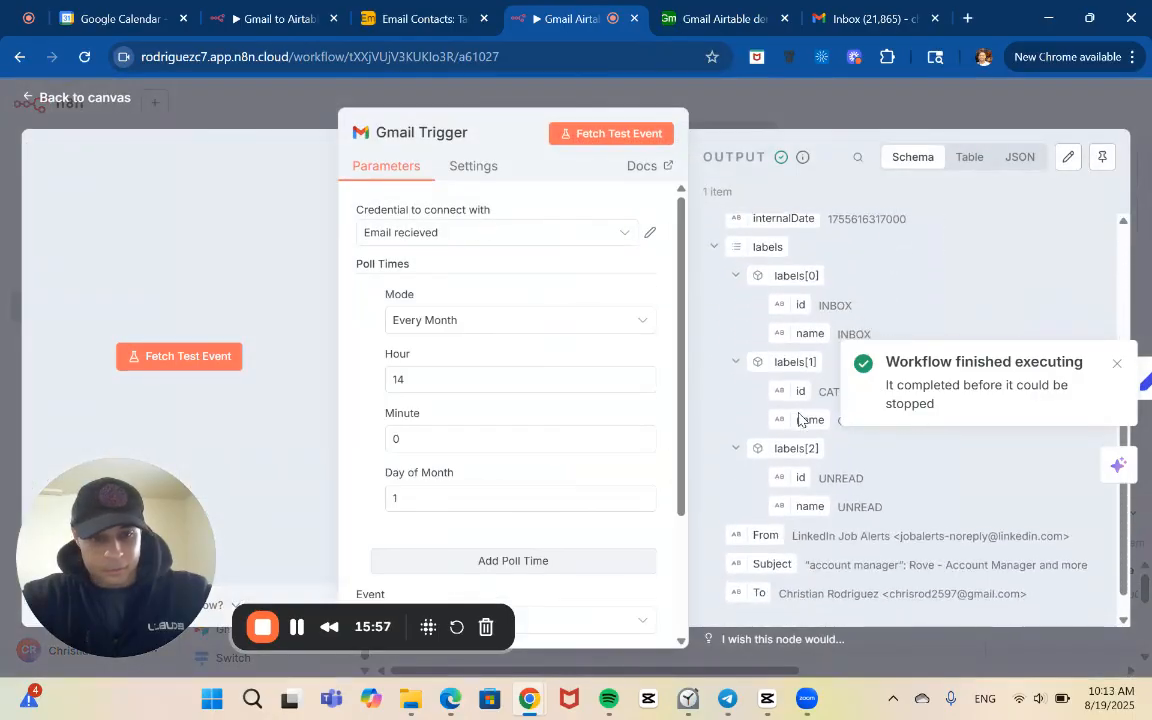
left_click(738, 111)
Execute the workflow again, stop the waiting execution and look through the logged Gmail Trigger output
left_click(716, 474)
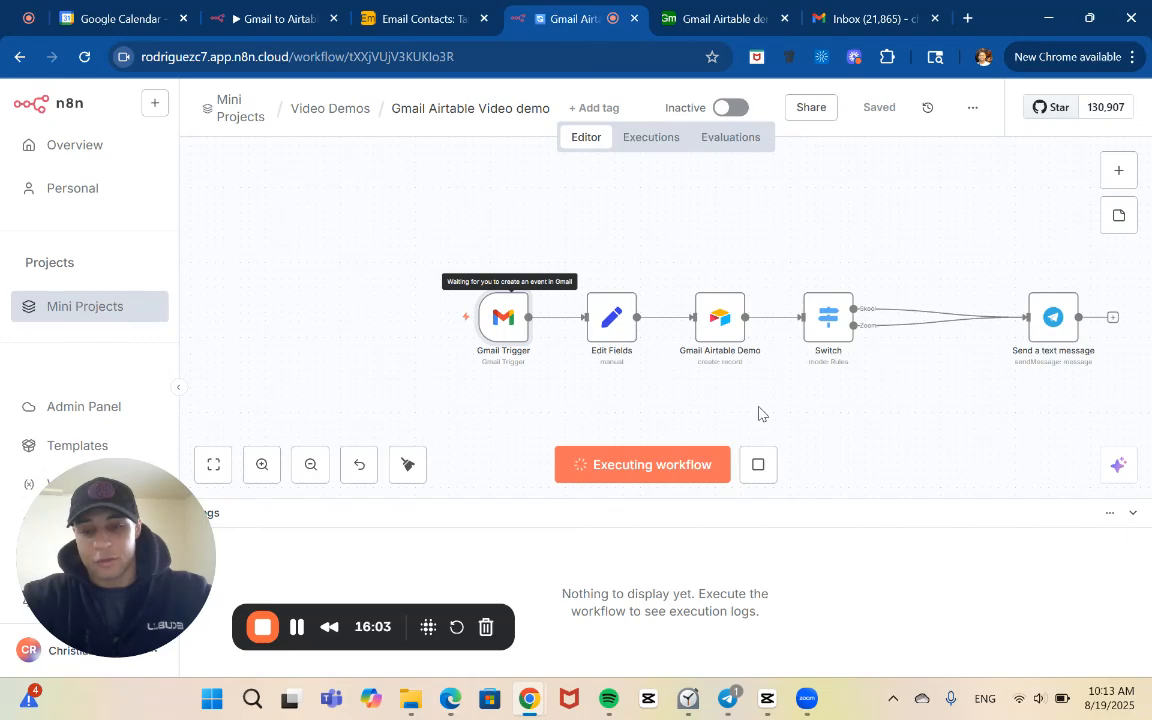
left_click(759, 466)
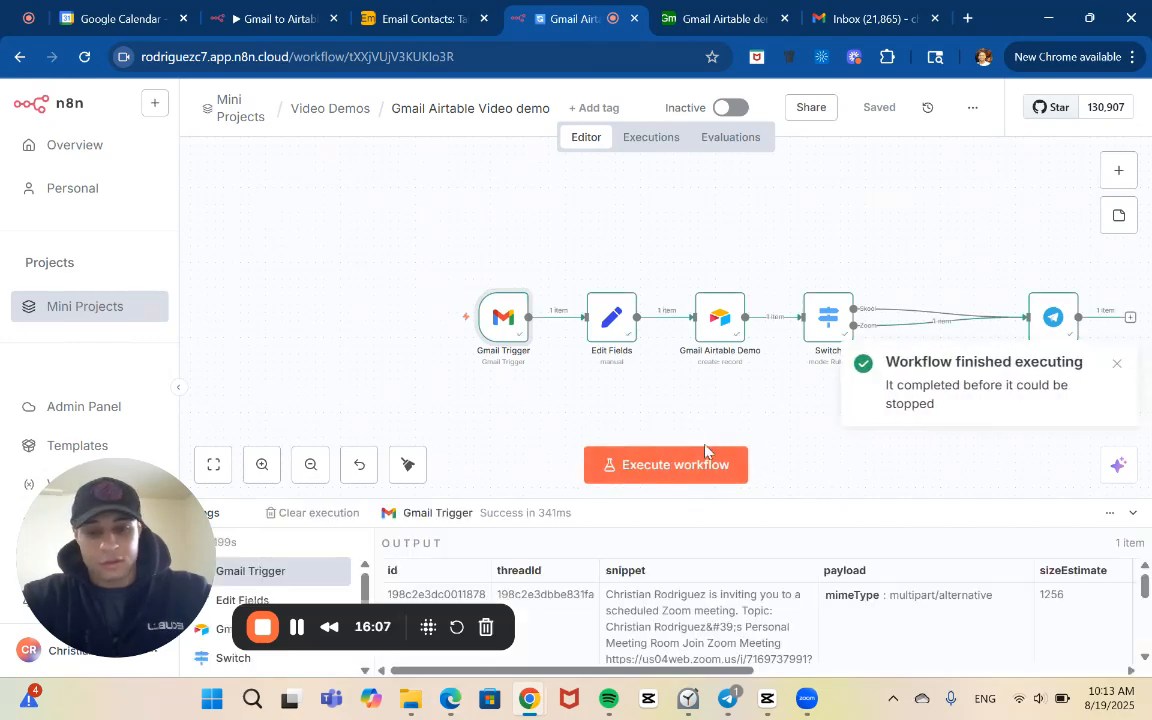
scroll(685, 572, "down", 1)
scroll(684, 572, "down", 1)
scroll(685, 572, "up", 2)
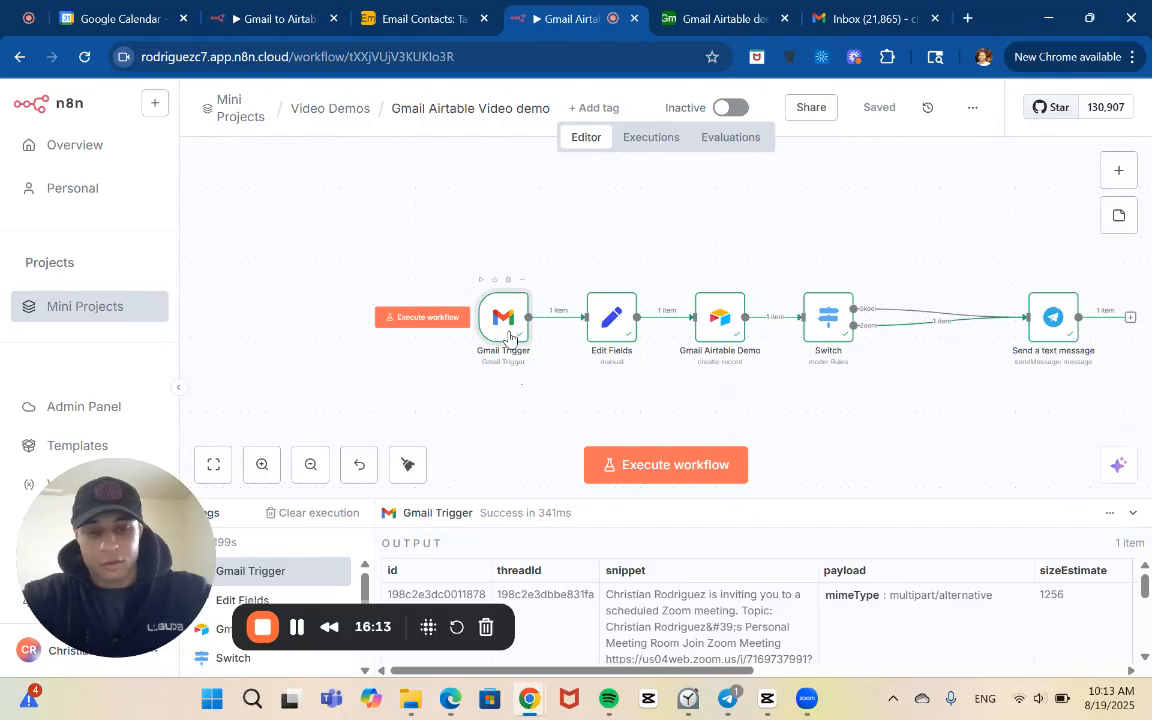
Inspect the Gmail Trigger node's full output, from the message snippet down to the subject, sender and recipient fields
double_click(509, 336)
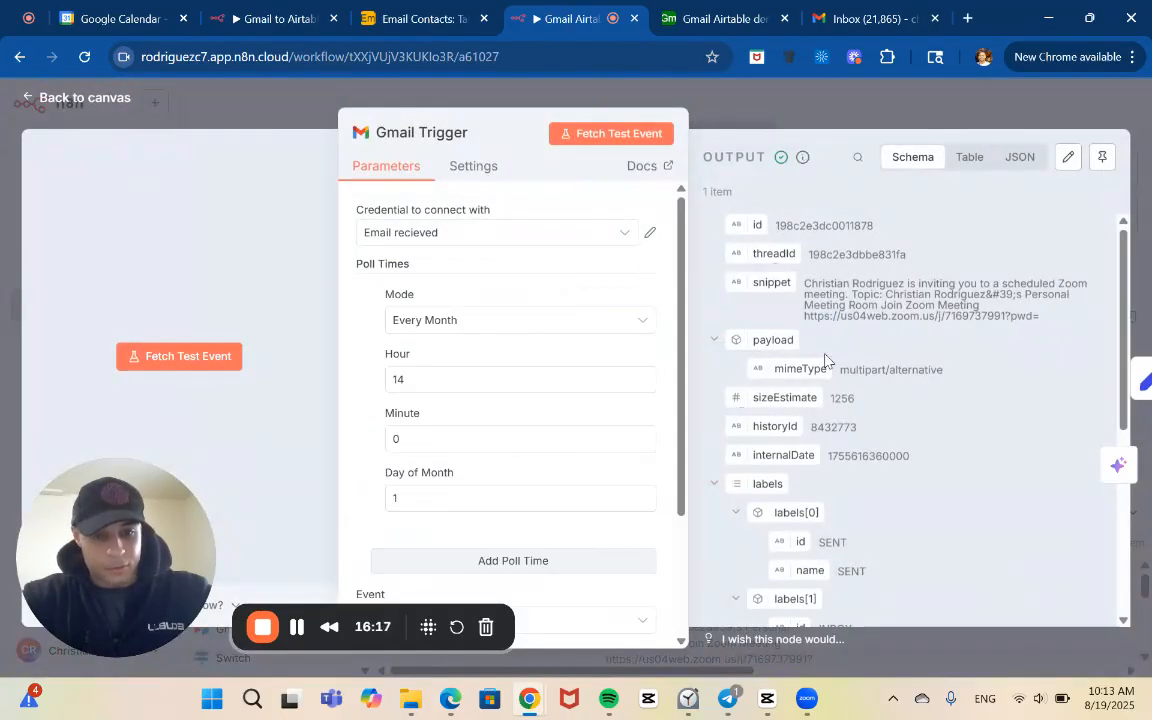
scroll(825, 360, "down", 5)
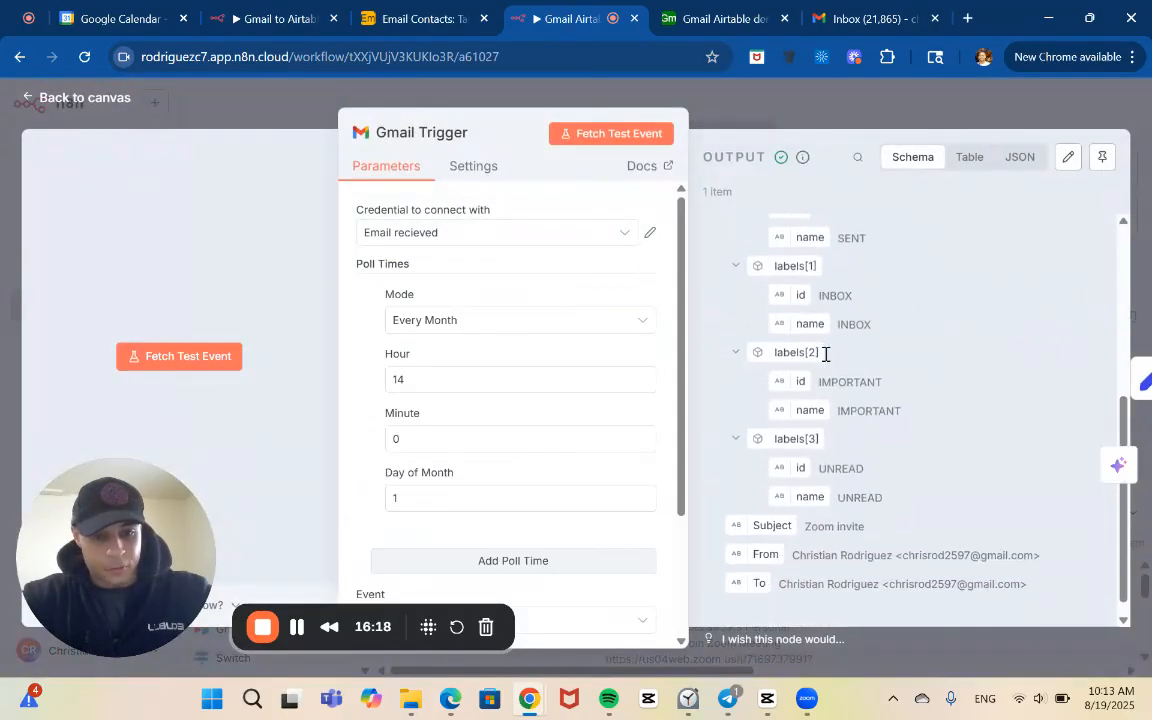
left_click(769, 126)
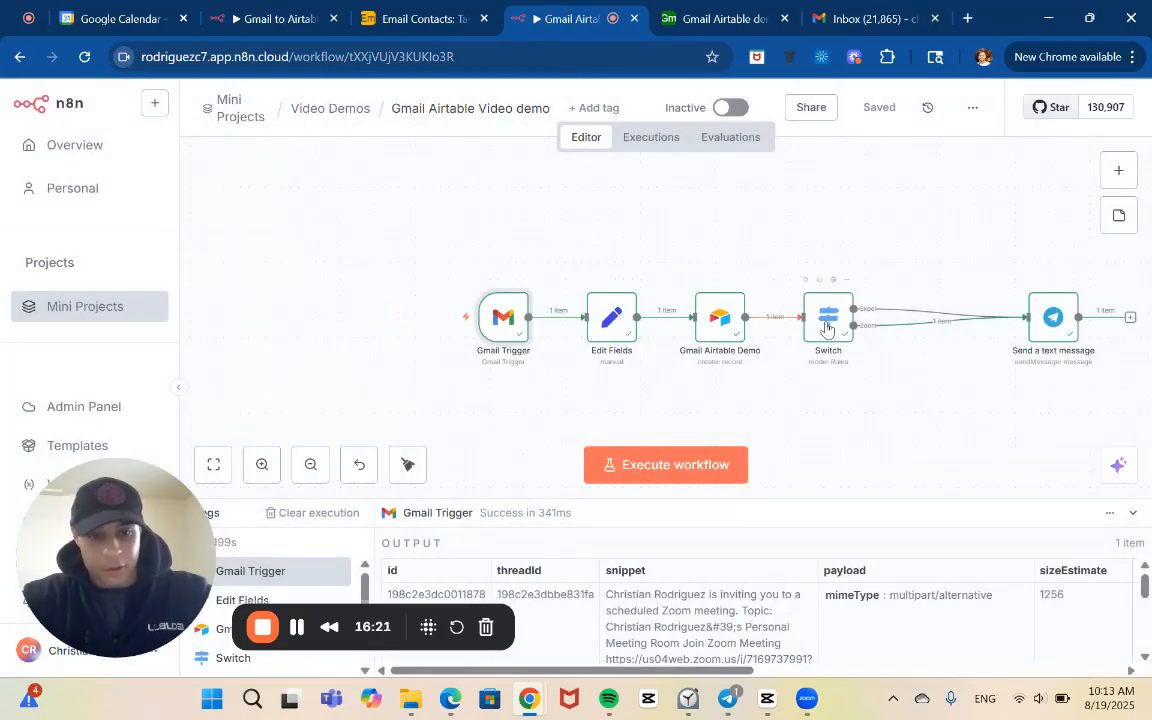
Examine the Switch node's Zoom branch output and its connection to the Telegram text message node
left_click(826, 329)
scroll(880, 357, "up", 1)
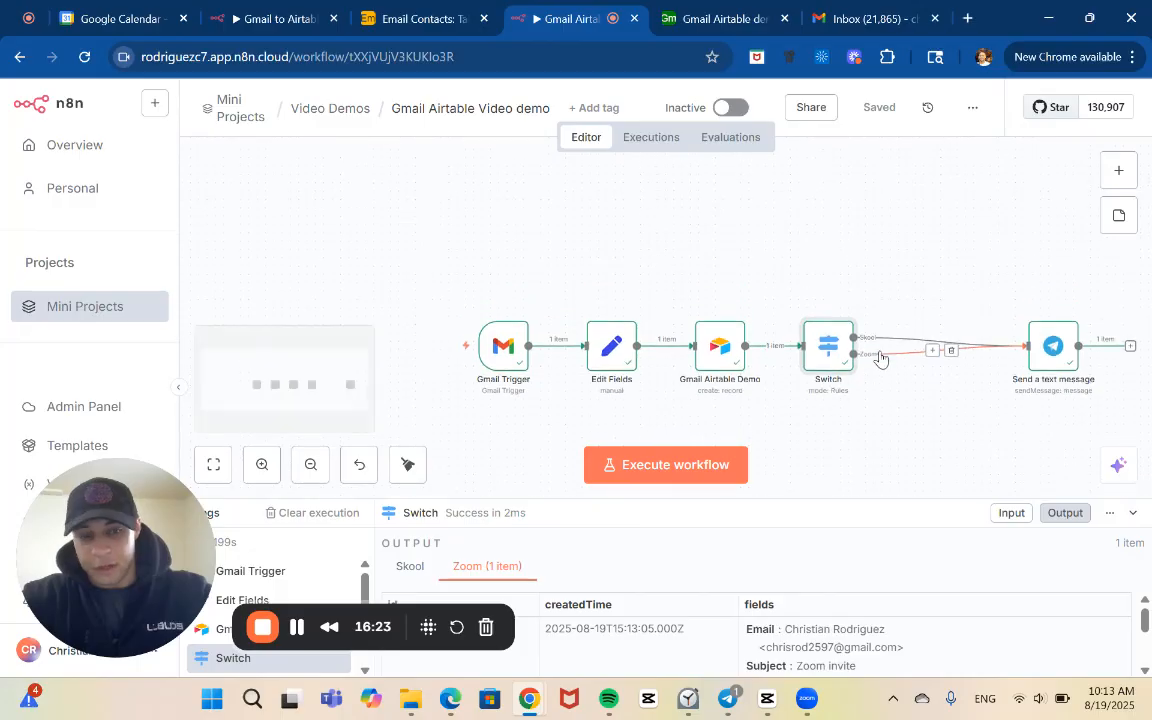
left_click(262, 464)
left_click(262, 464)
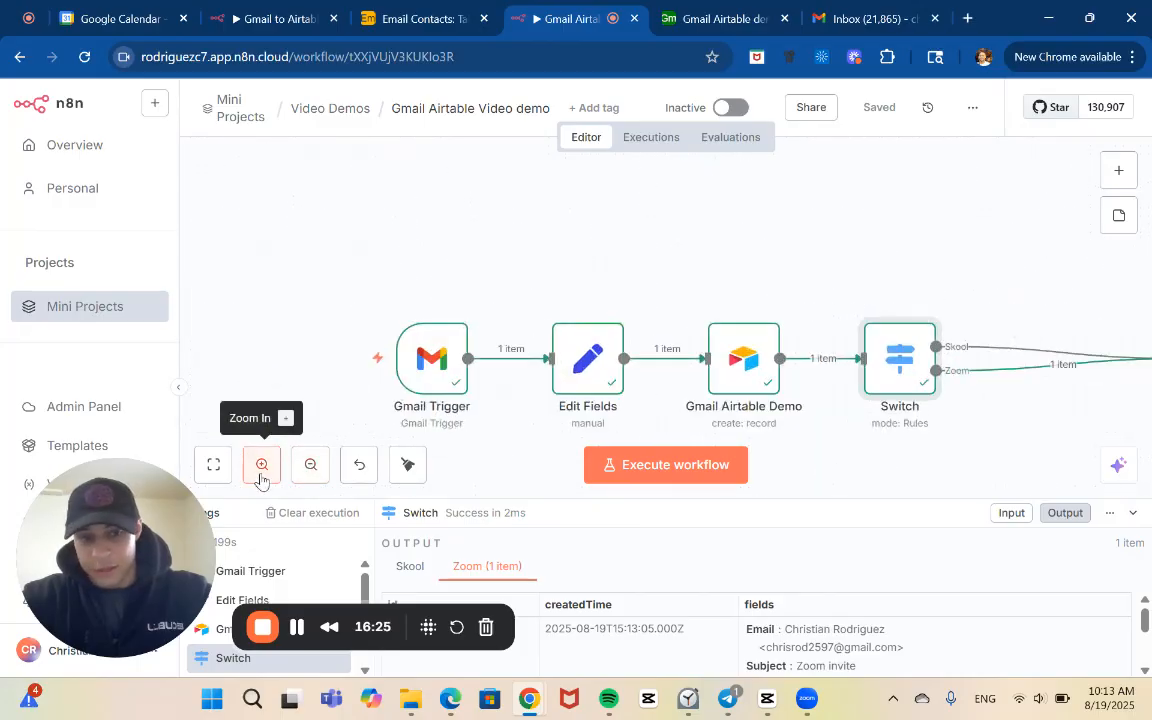
left_click(262, 464)
scroll(586, 330, "right", 5)
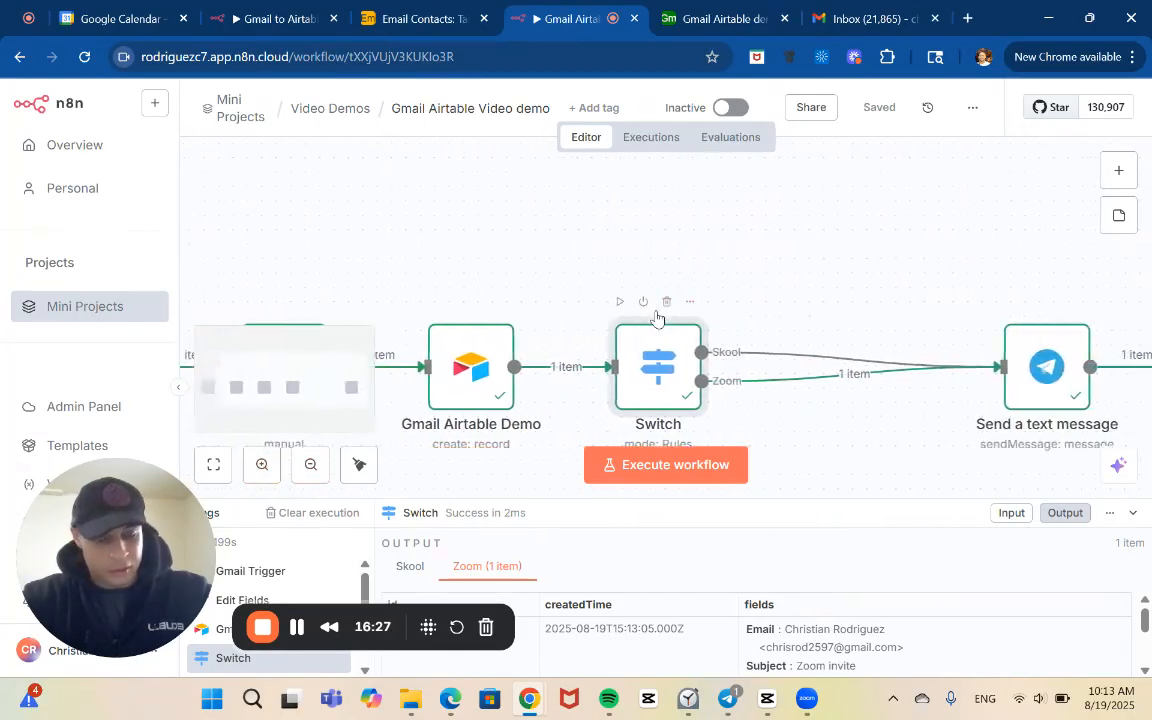
scroll(547, 400, "left", 3)
scroll(557, 360, "right", 1)
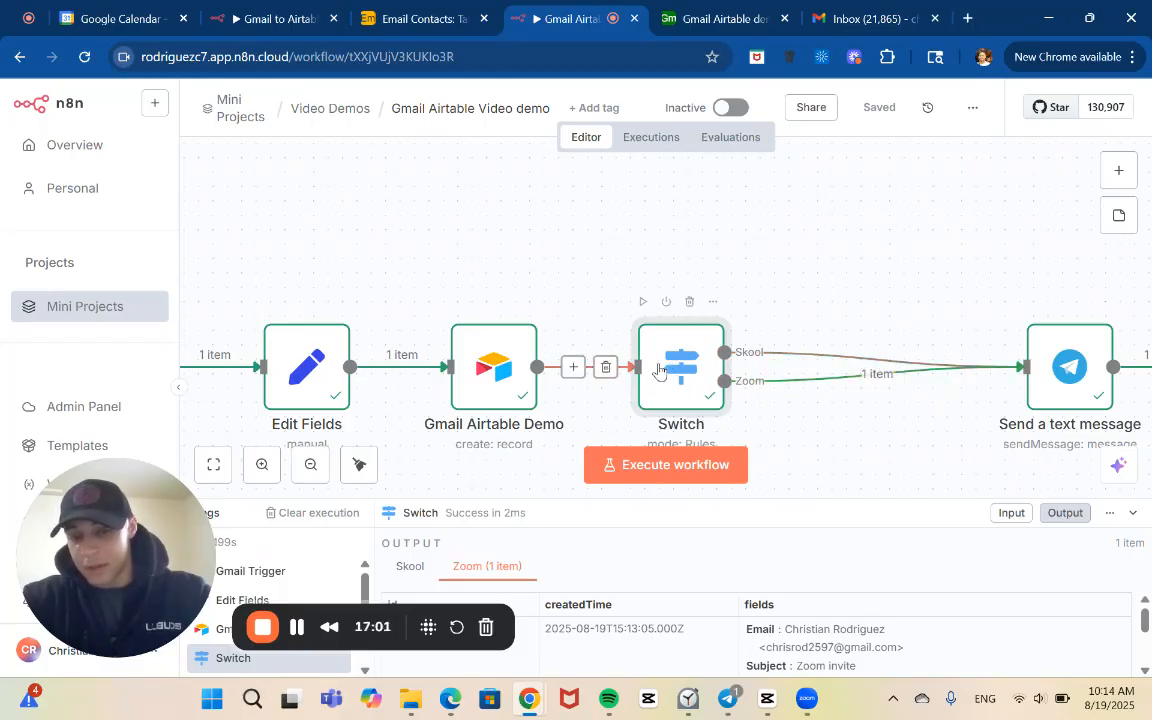
scroll(716, 385, "down", 1)
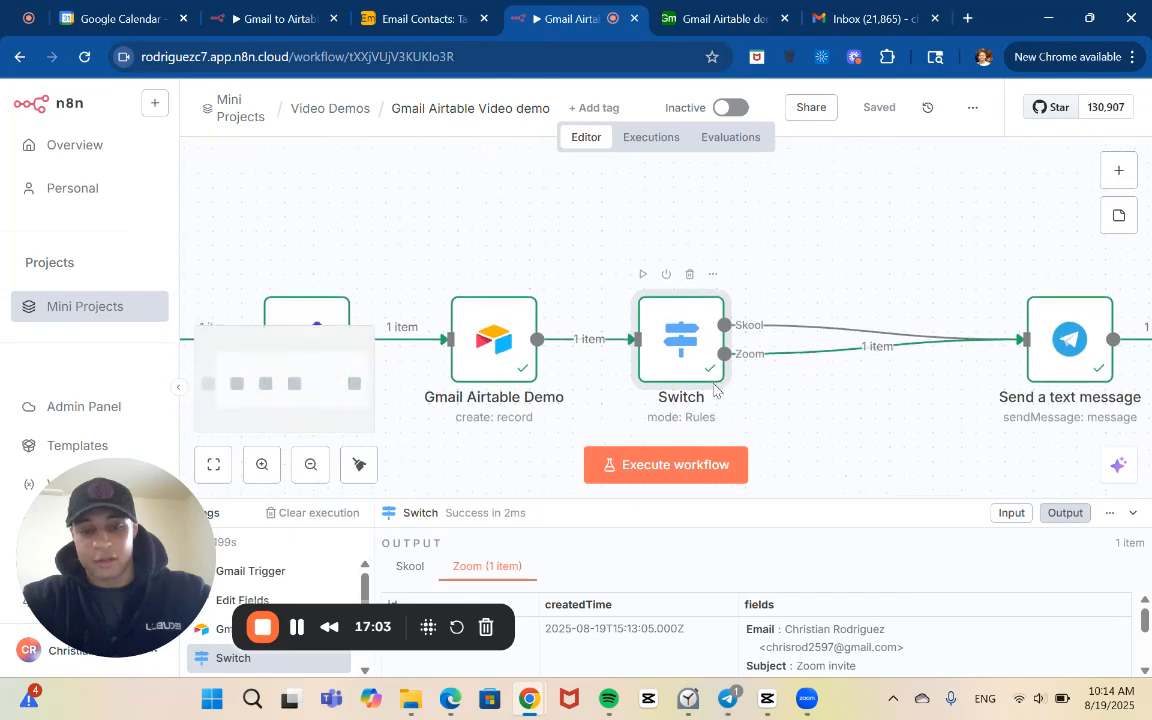
scroll(715, 390, "down", 1)
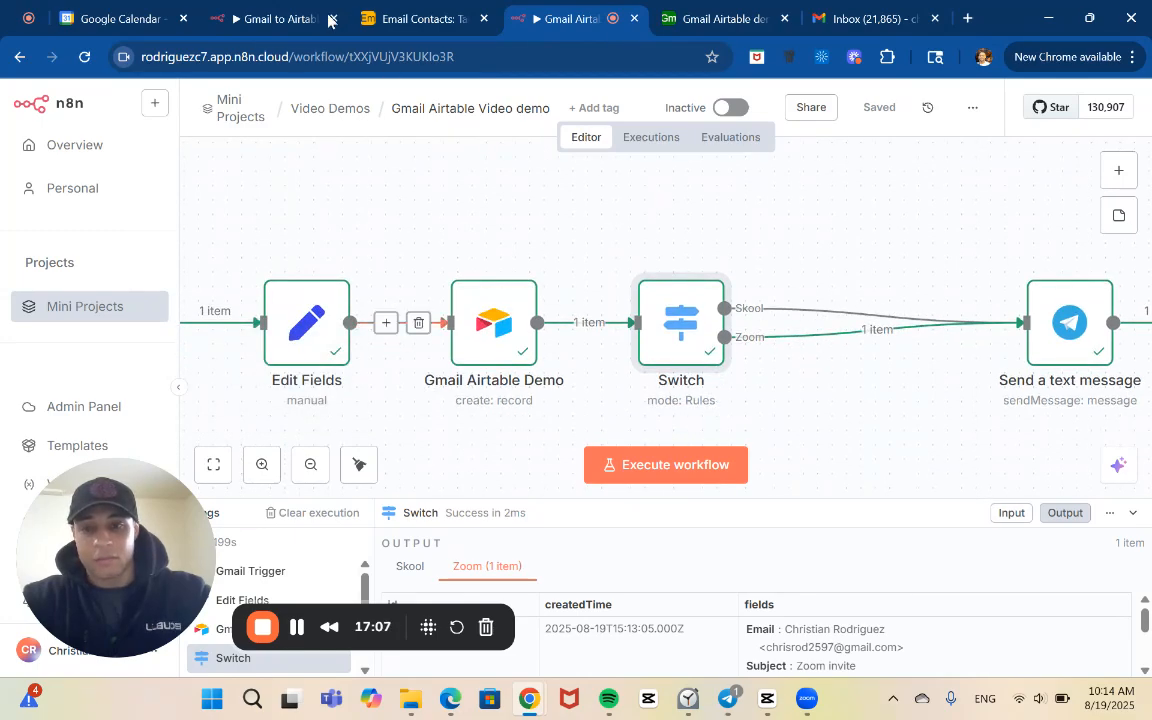
Look at the routing in the Gmail to Airtable log workflow and return to the Gmail Airtable Video demo workflow
left_click(255, 12)
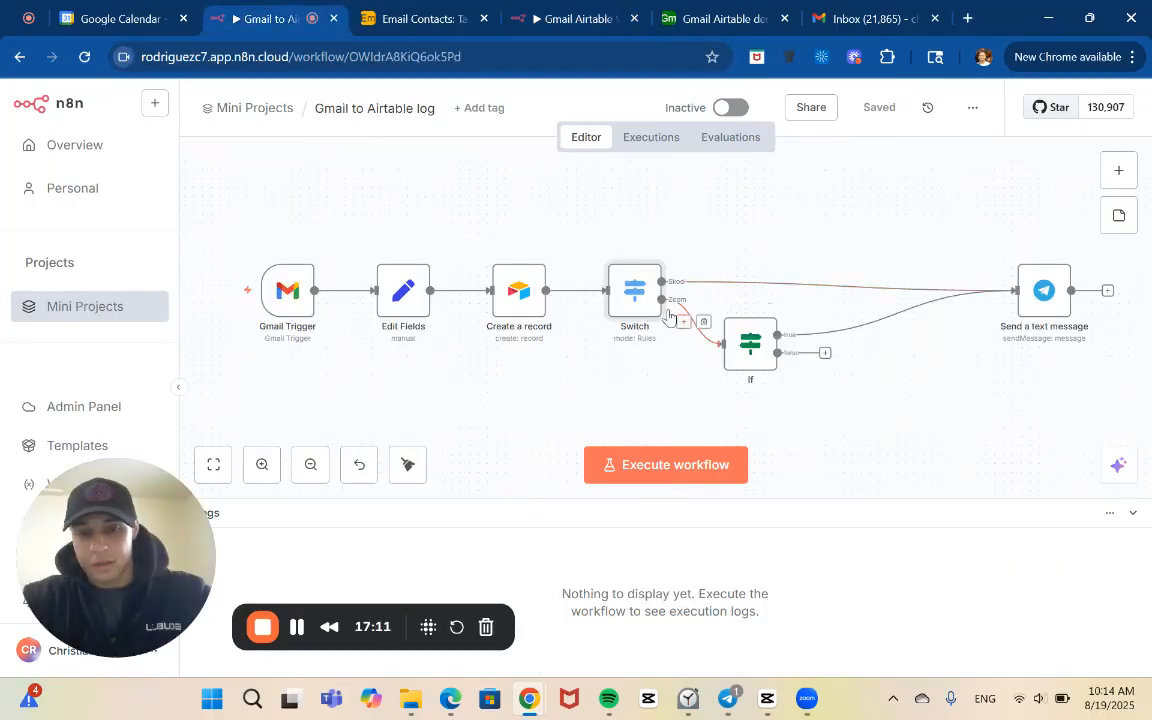
left_click(585, 17)
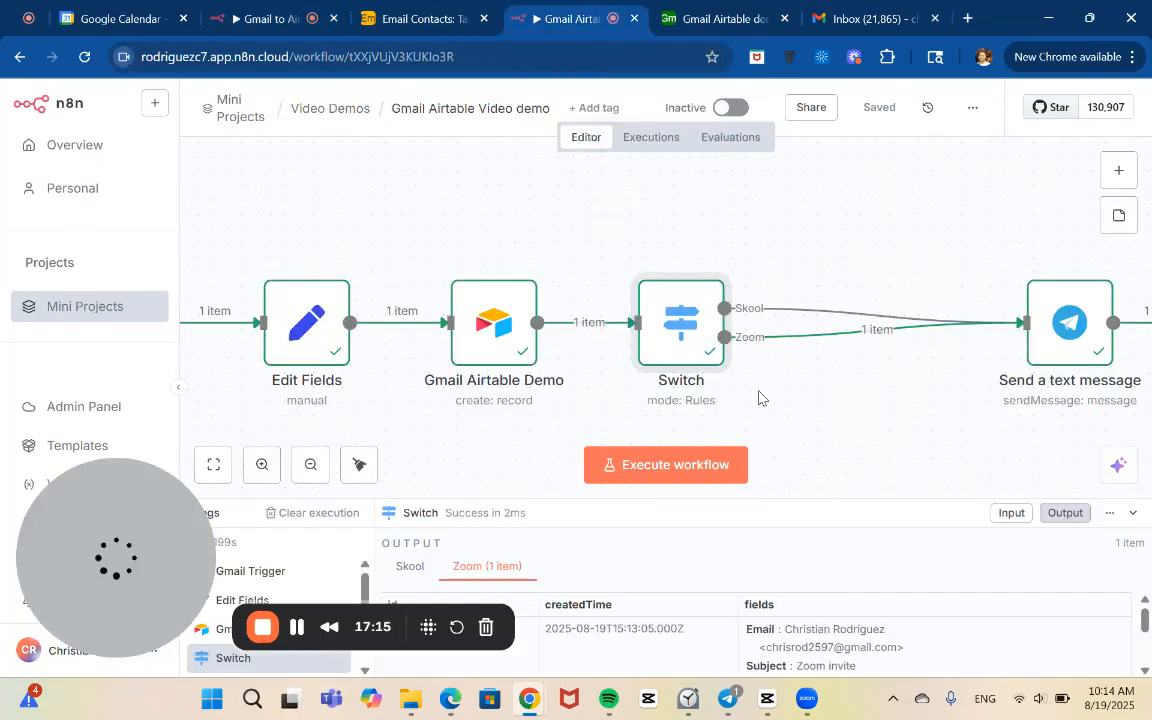
mouse_move(852, 334)
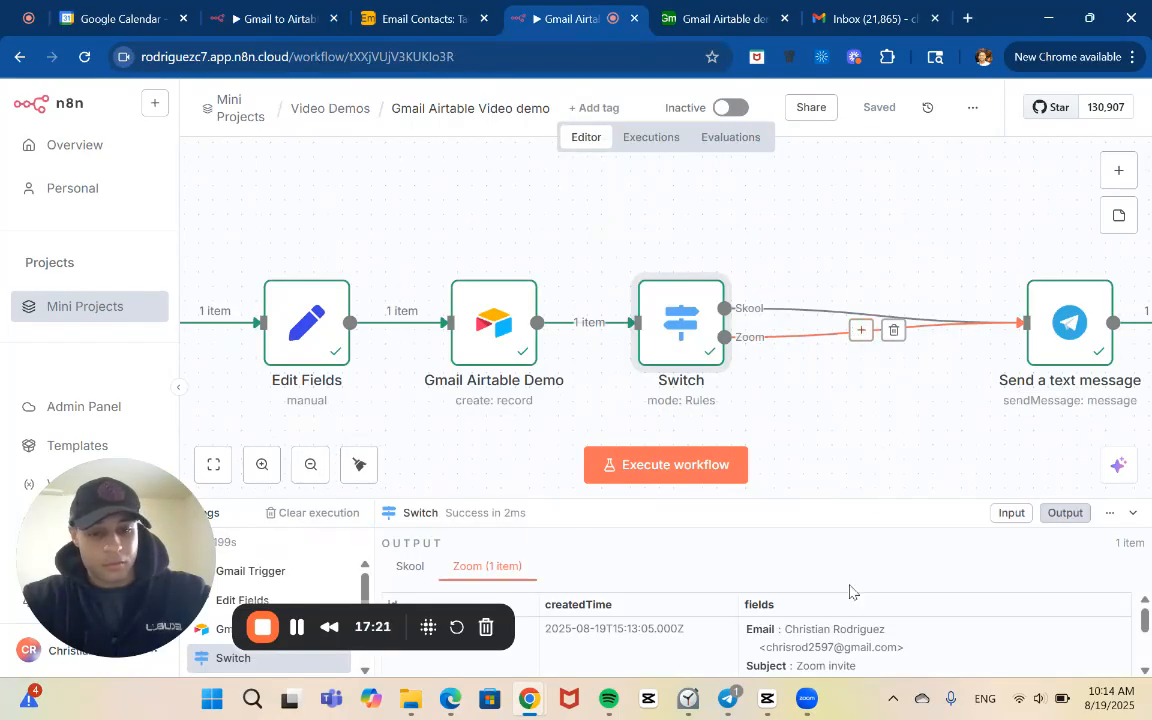
Switch to Telegram to check the demo_bot chat for the Zoom notification and return to the Gmail Airtable Video demo workflow
mouse_move(745, 710)
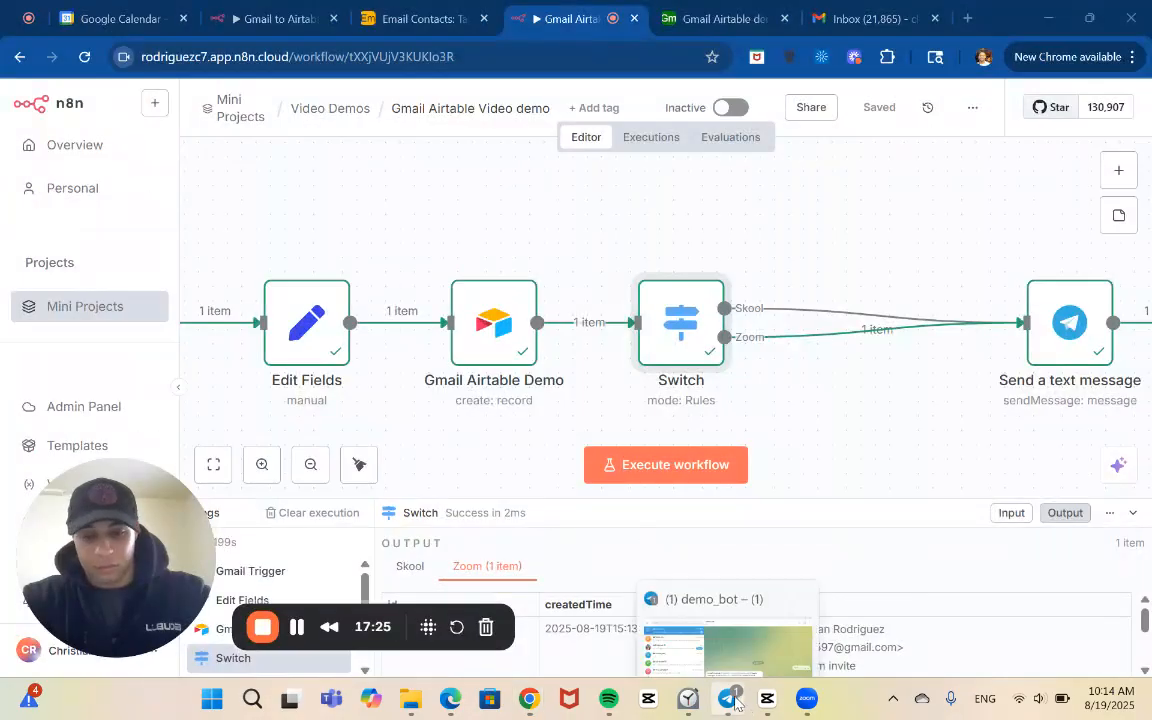
key("alt+Tab")
key("alt+Tab")
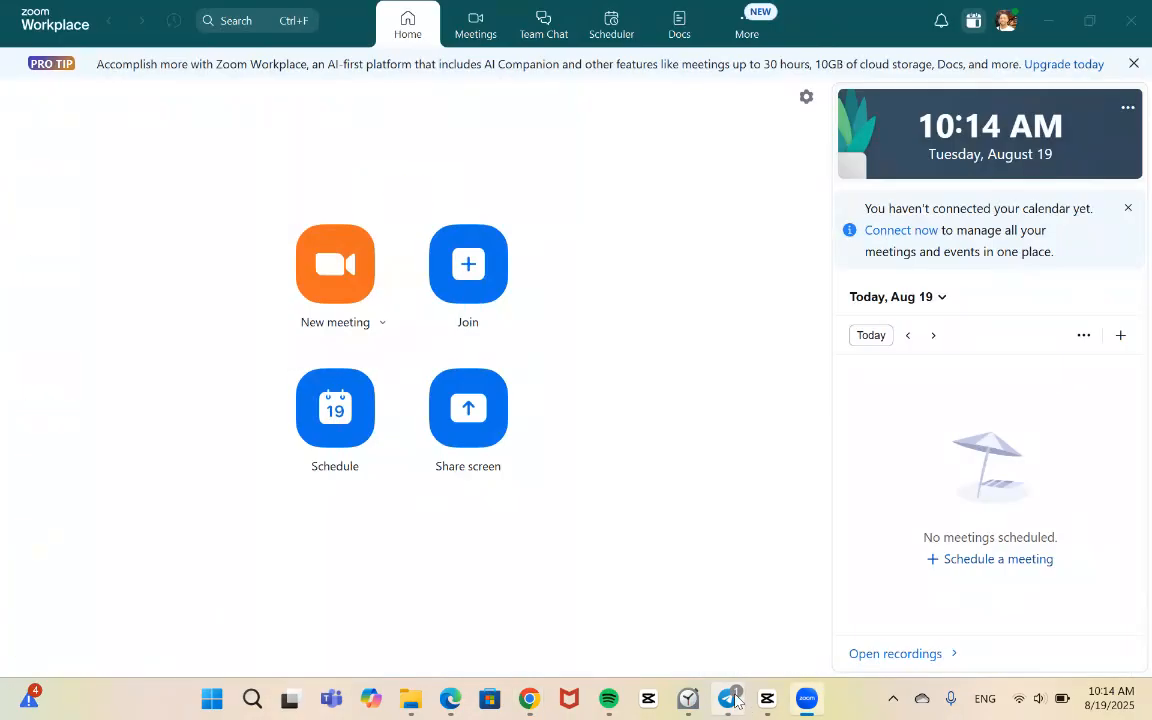
key("alt+Tab")
key("alt+Tab")
key("alt+Tab")
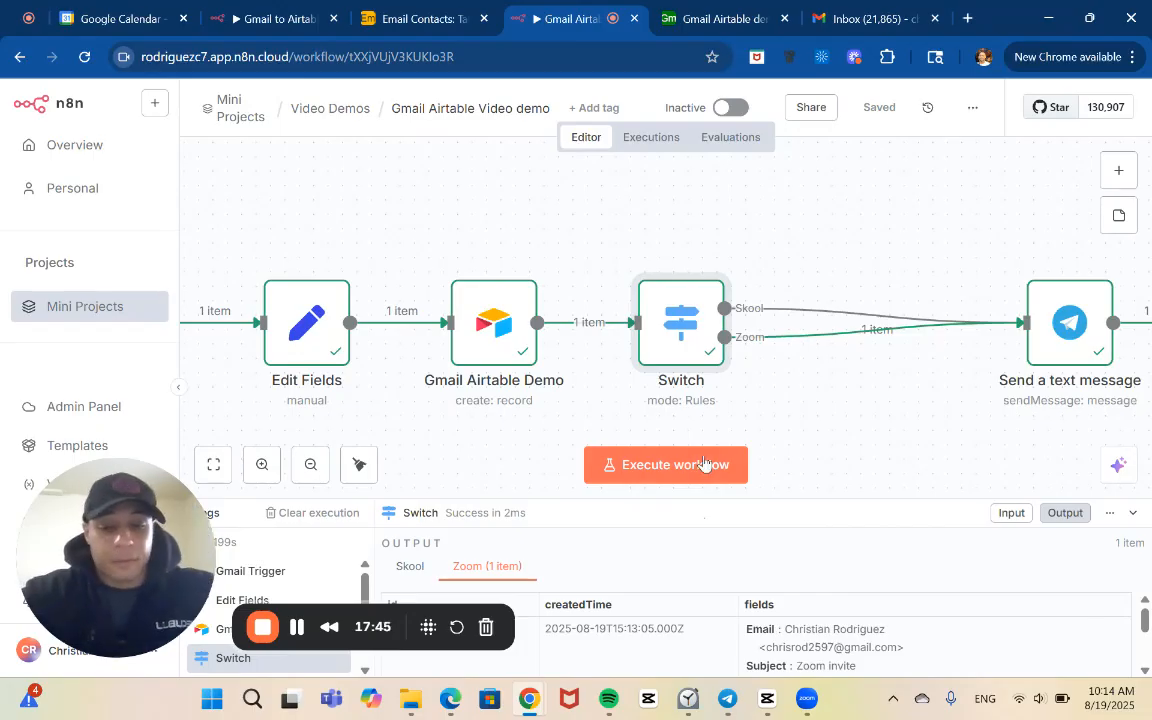
Insert an If node on the connection between the Switch node's Zoom output and the Telegram text message node
mouse_move(842, 337)
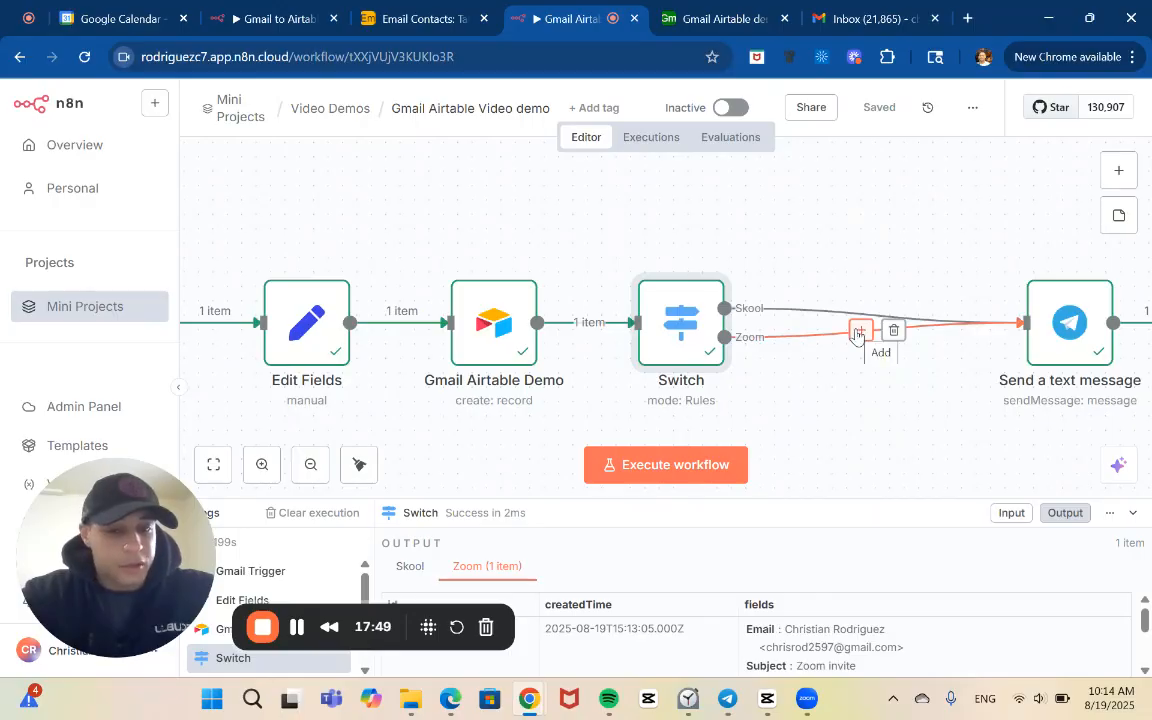
left_click(857, 332)
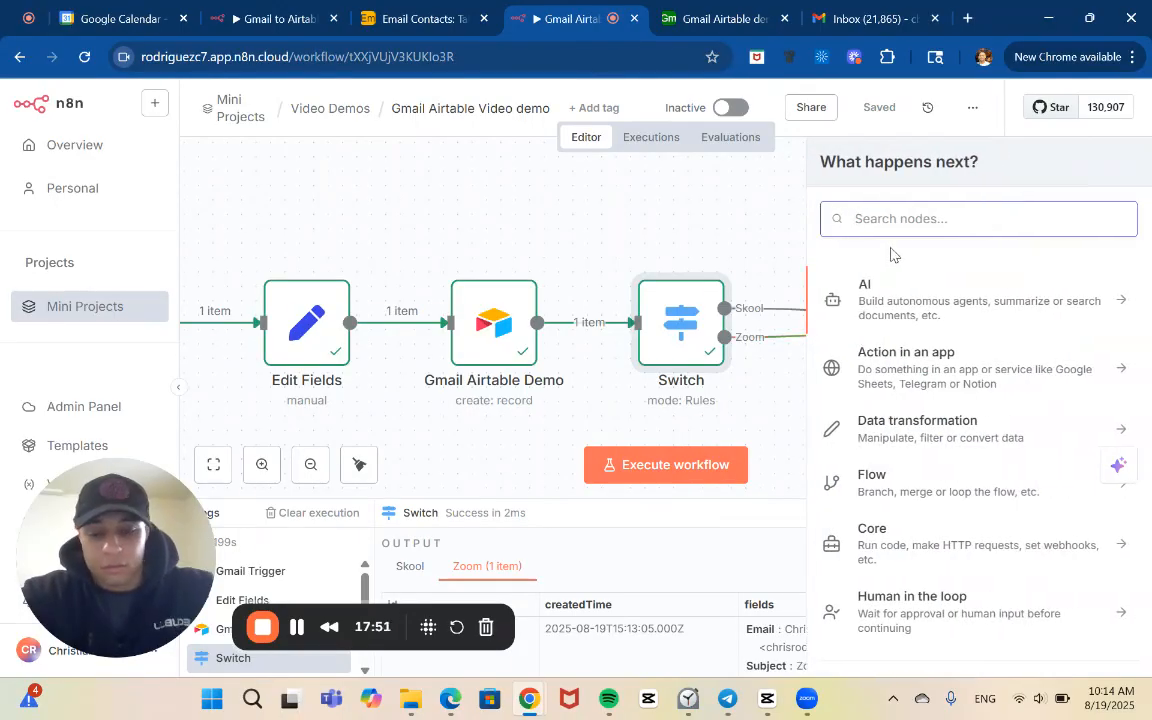
type("if")
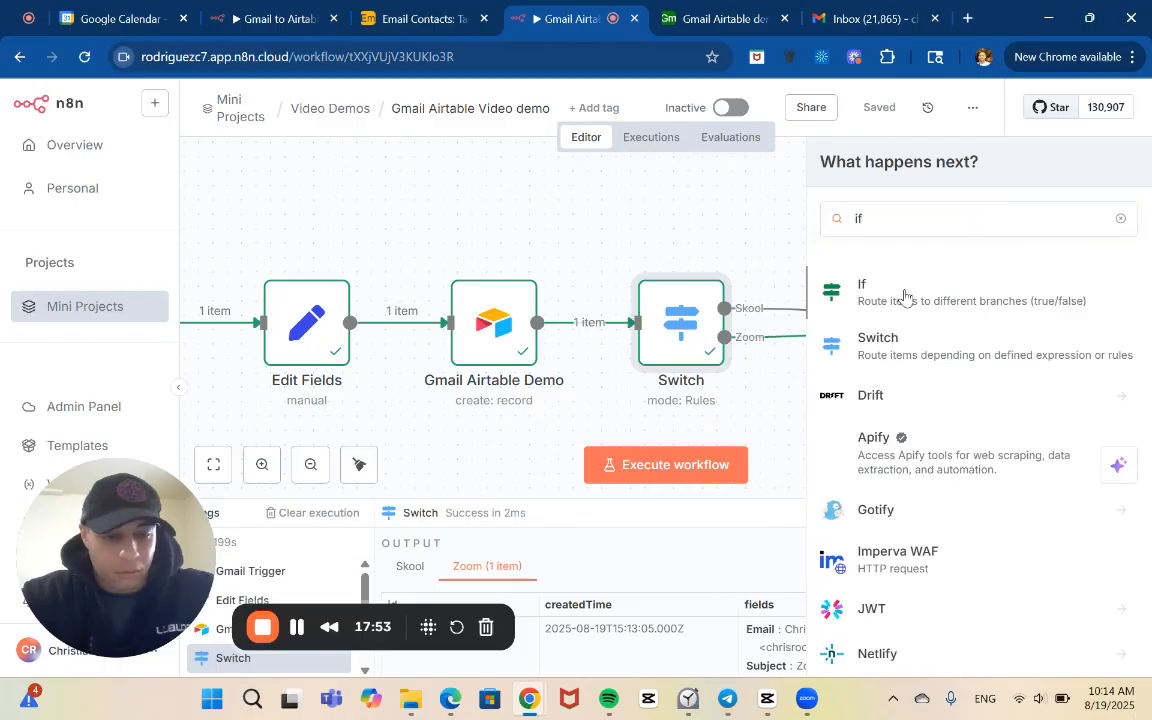
left_click(904, 296)
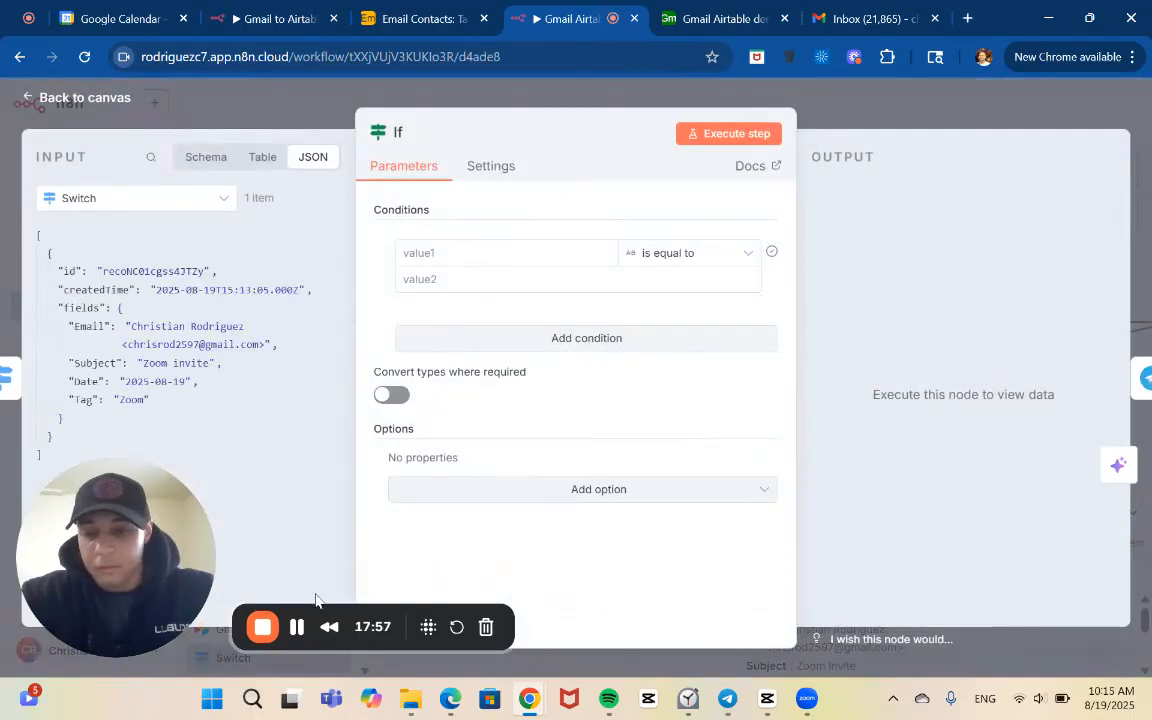
left_click(301, 630)
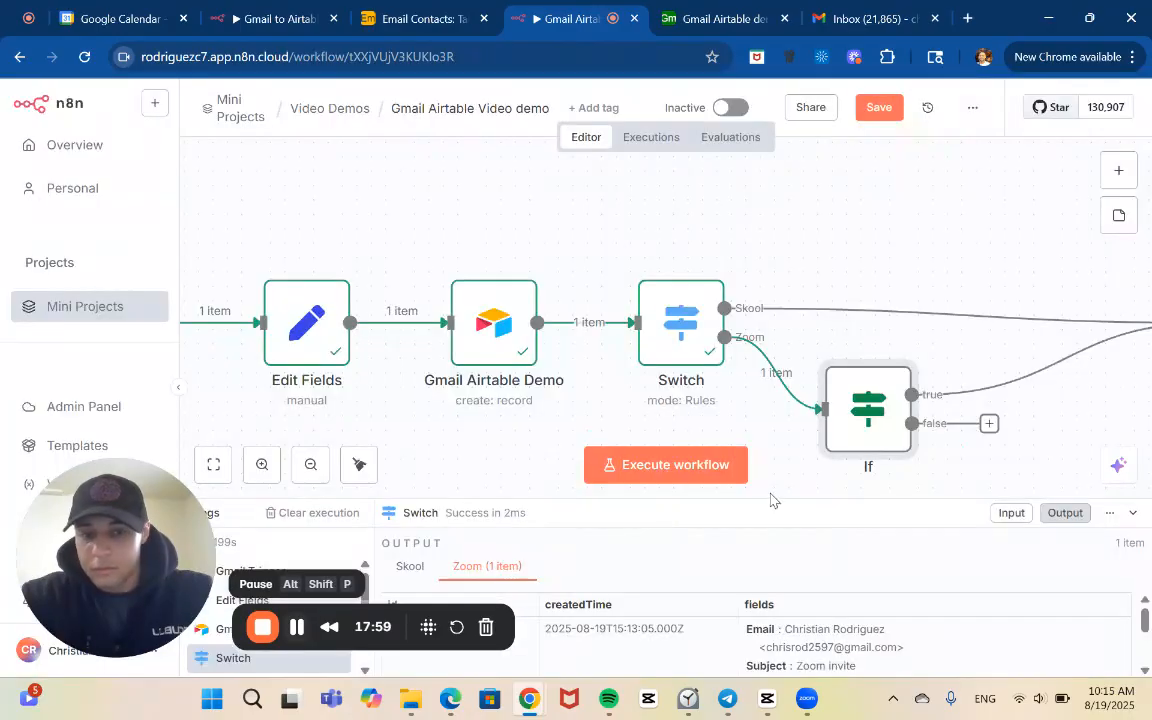
Open the If node's settings and set its string condition's operator to contains
double_click(866, 410)
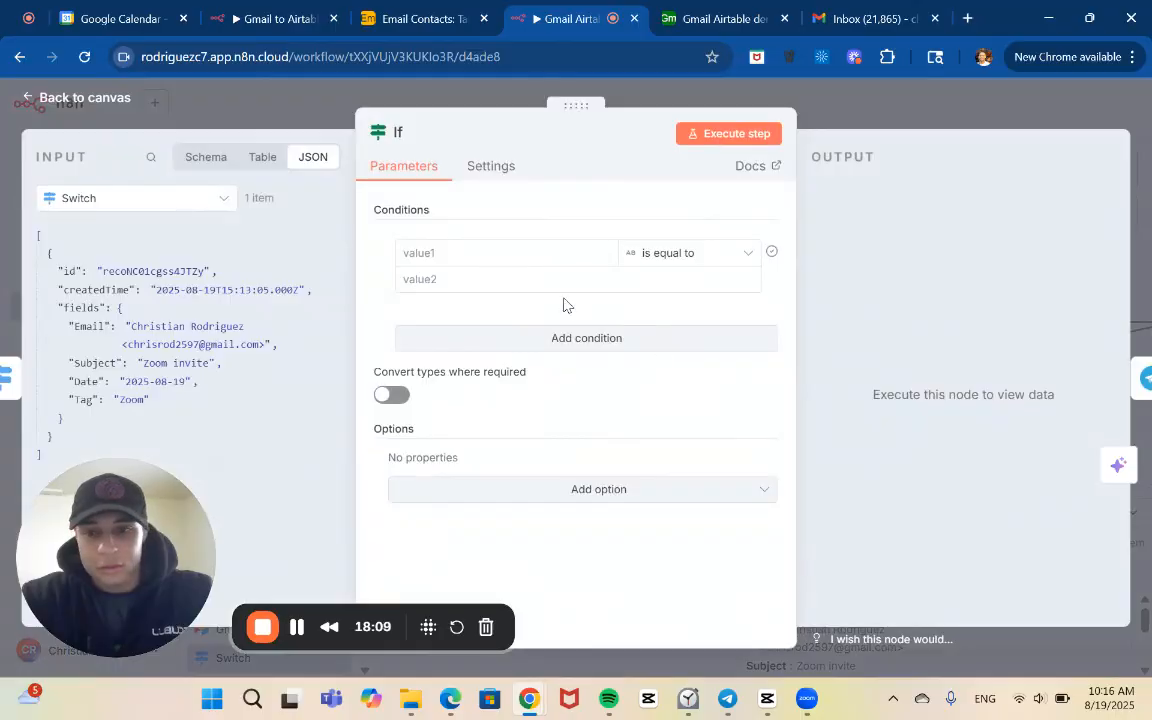
left_click(467, 253)
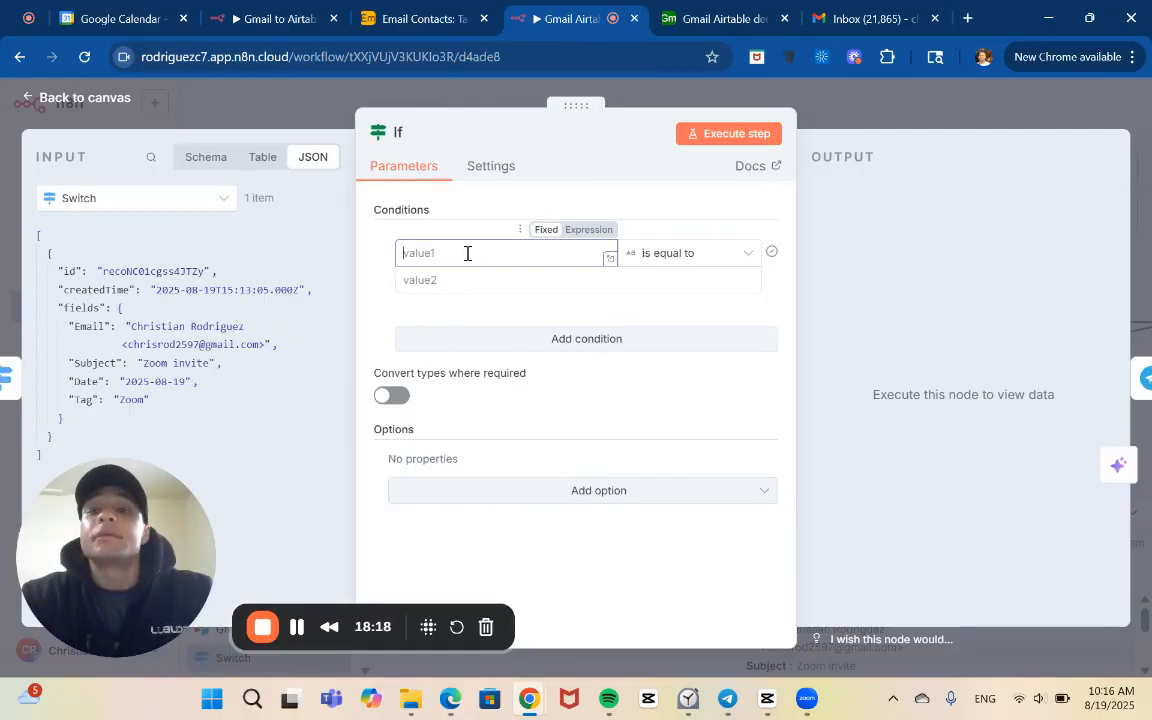
type("C")
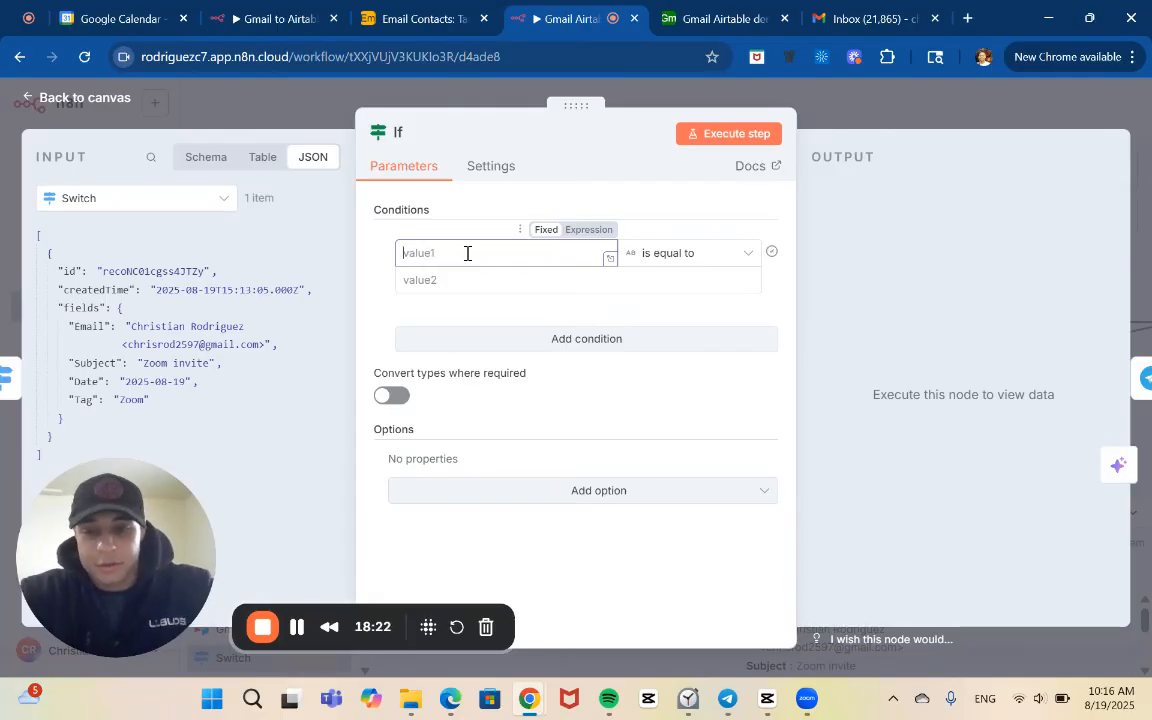
left_click(483, 277)
type("ch")
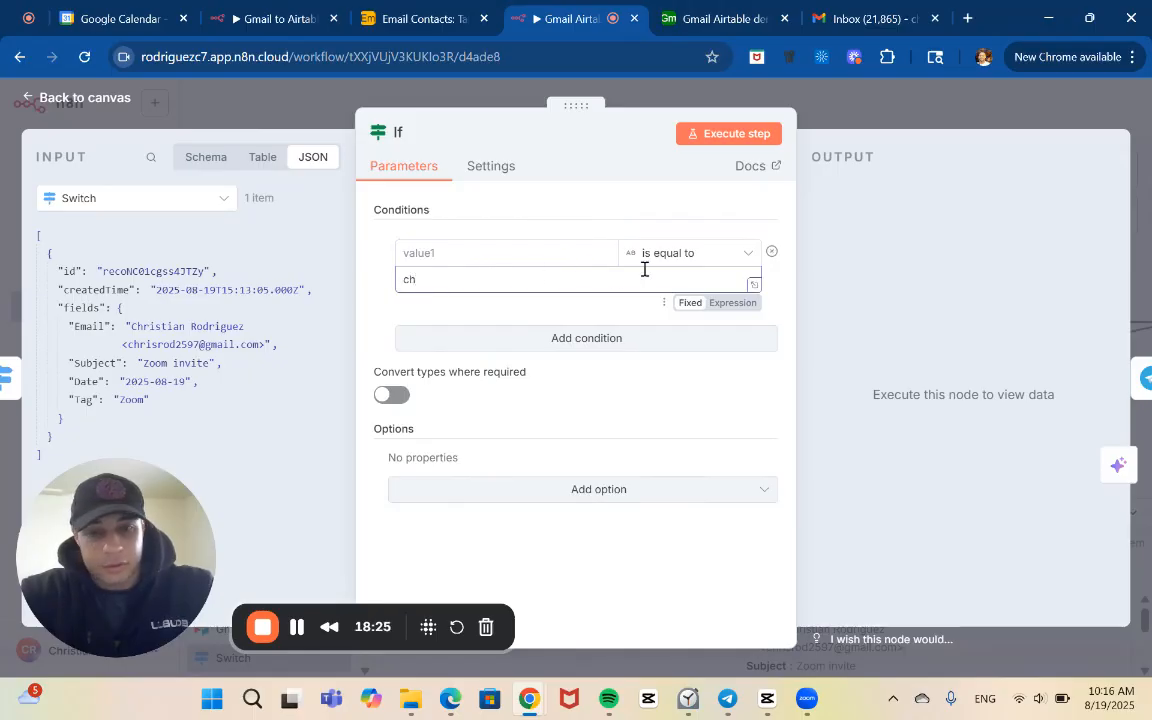
left_click(659, 255)
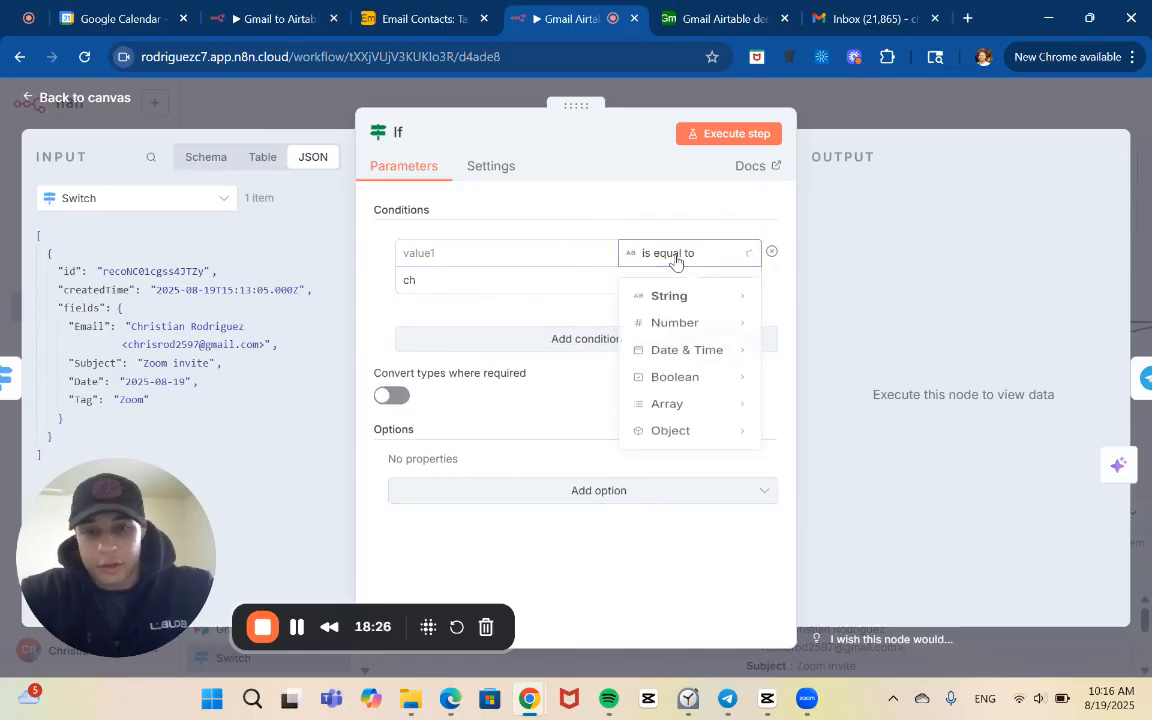
mouse_move(683, 298)
left_click(831, 440)
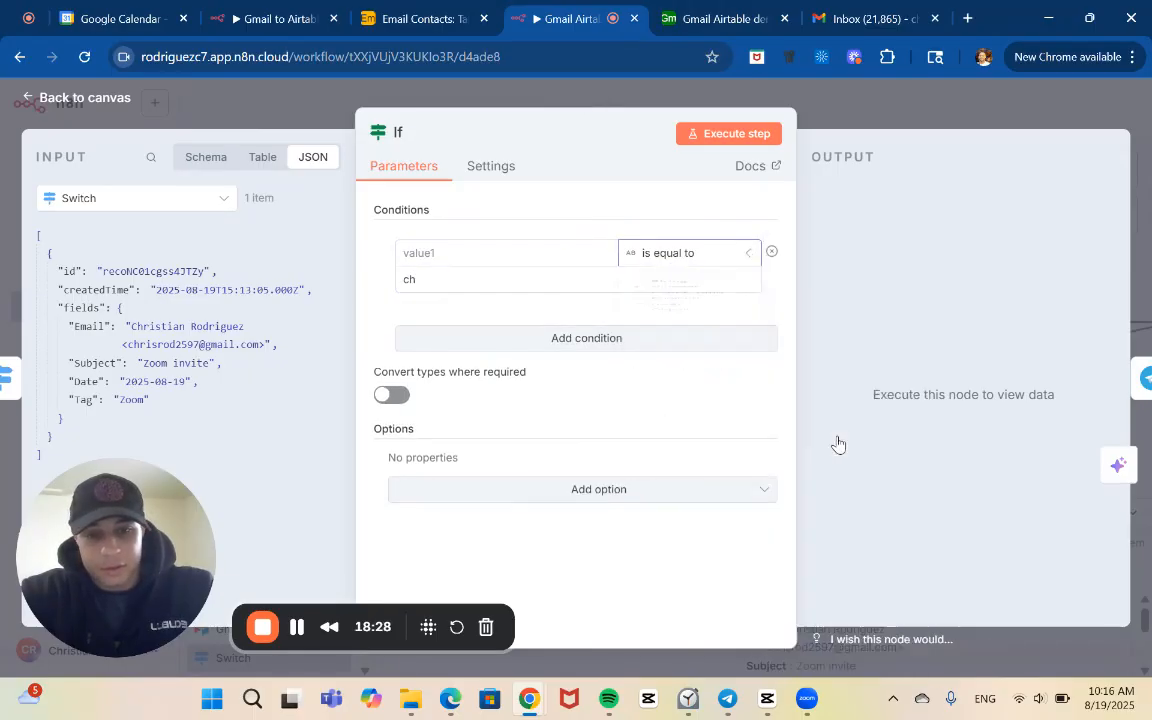
Enter the sender's full name, with a capital first letter, as the text the If condition looks for
left_click(541, 281)
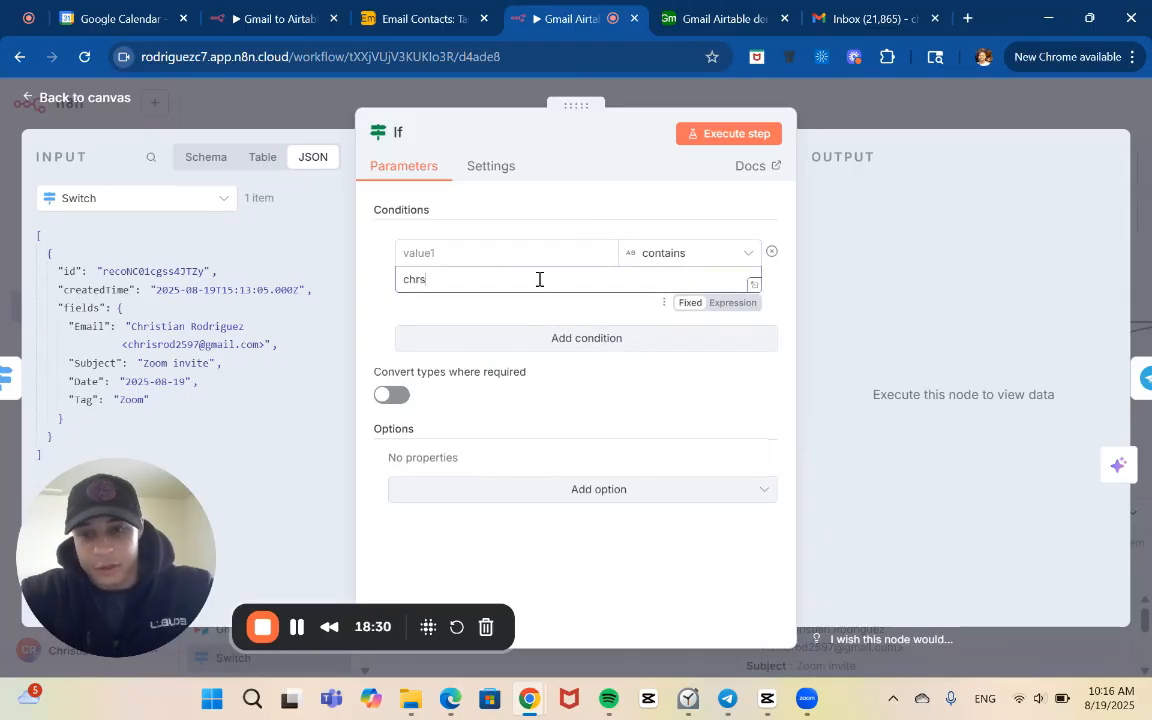
type("ristian Rodriguez")
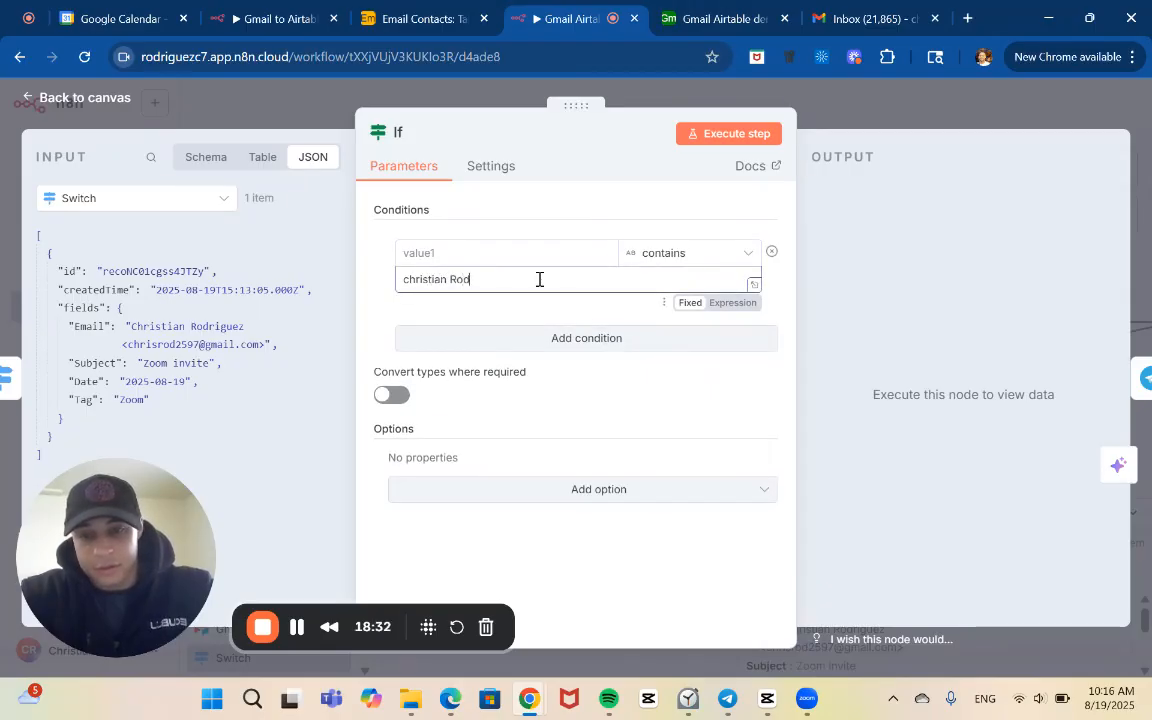
left_click(408, 279)
key("BackSpace")
type("C")
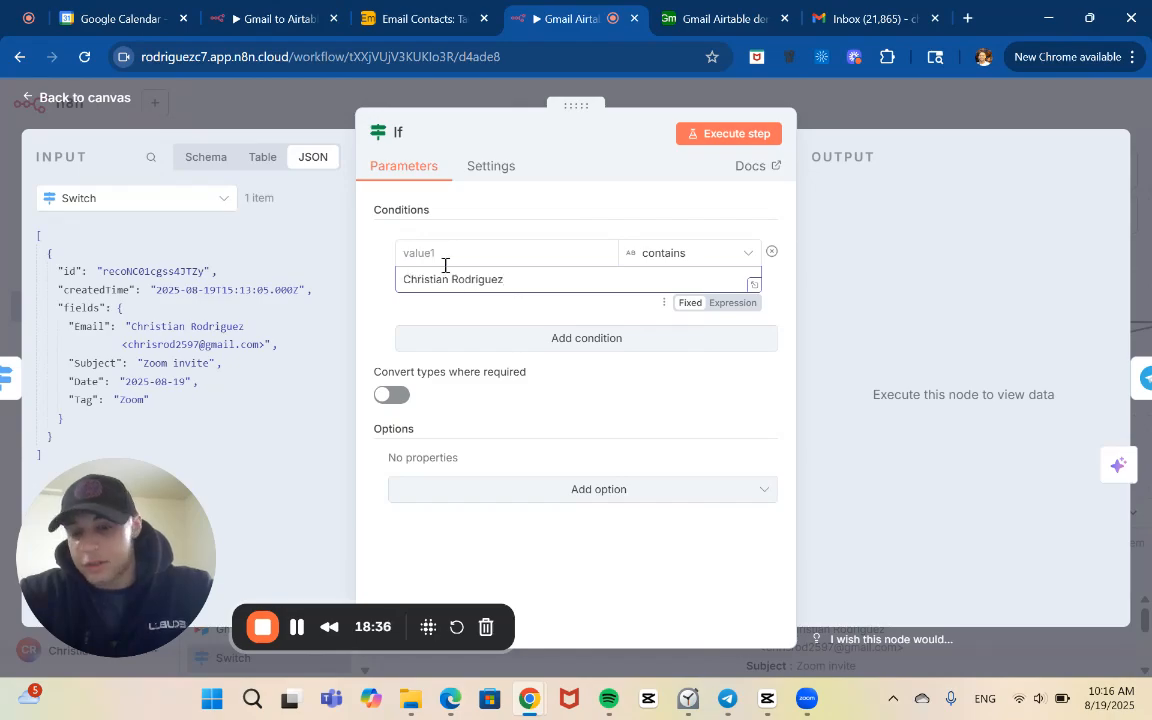
Set the If condition's first value to the expression {{$json.fields.Email}} and return to the canvas
left_click(467, 252)
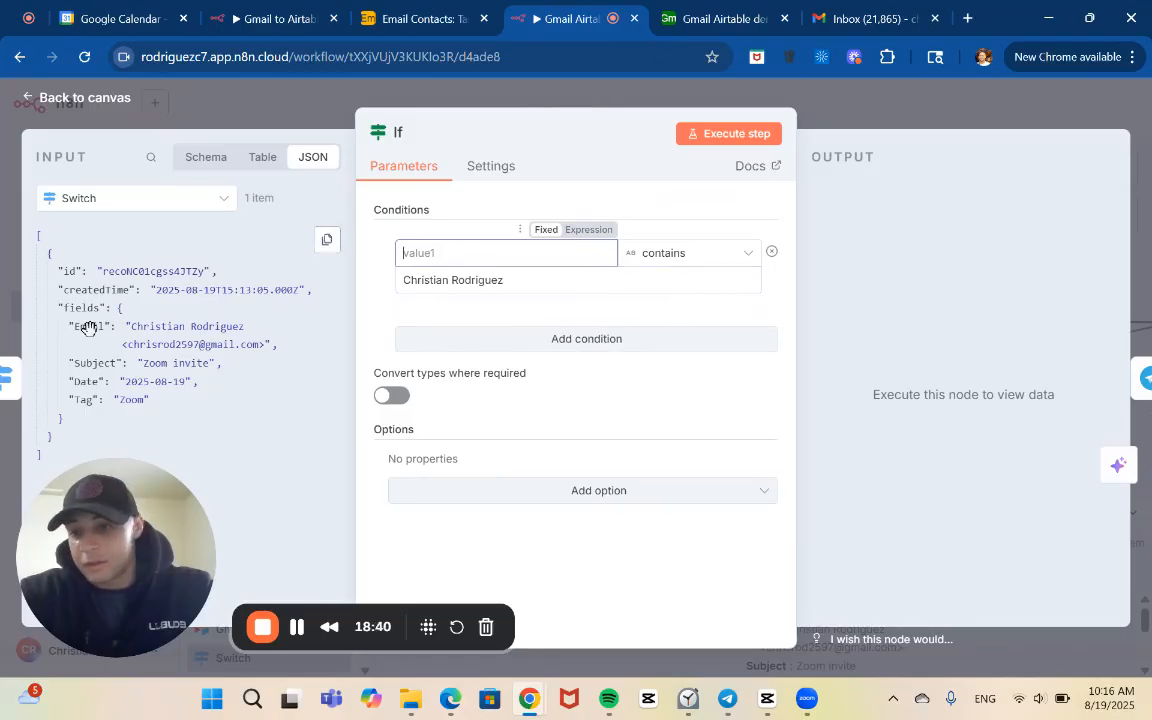
left_click_drag(90, 328, 421, 250)
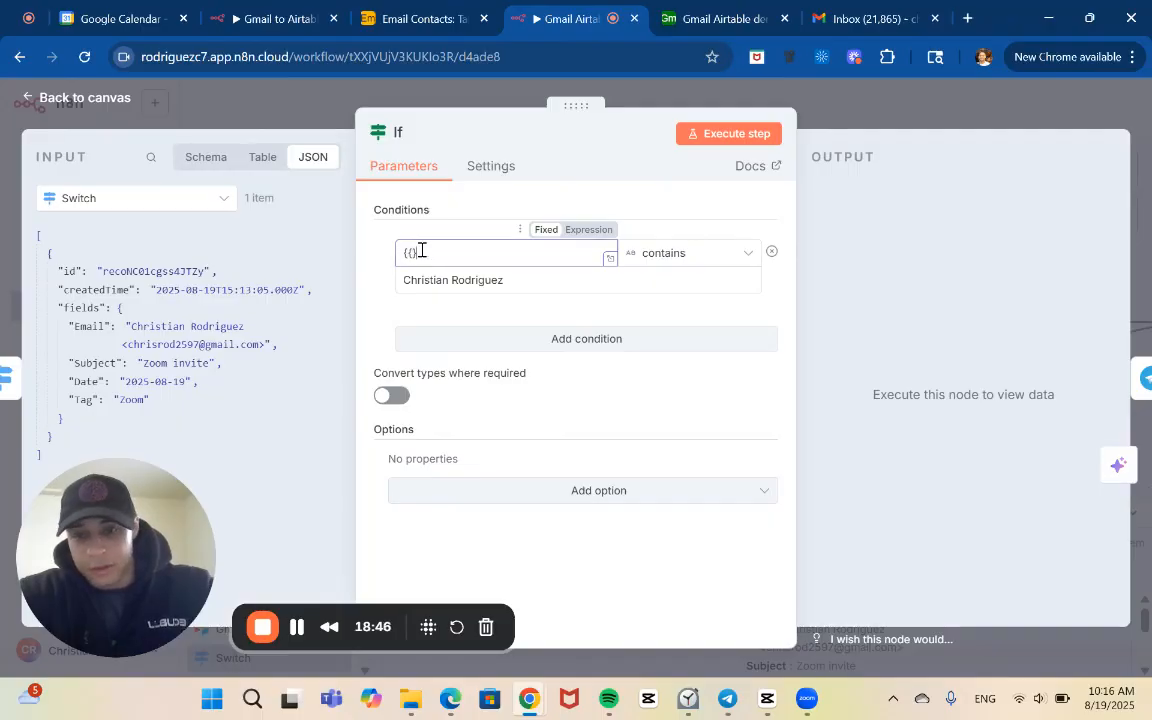
left_click(598, 230)
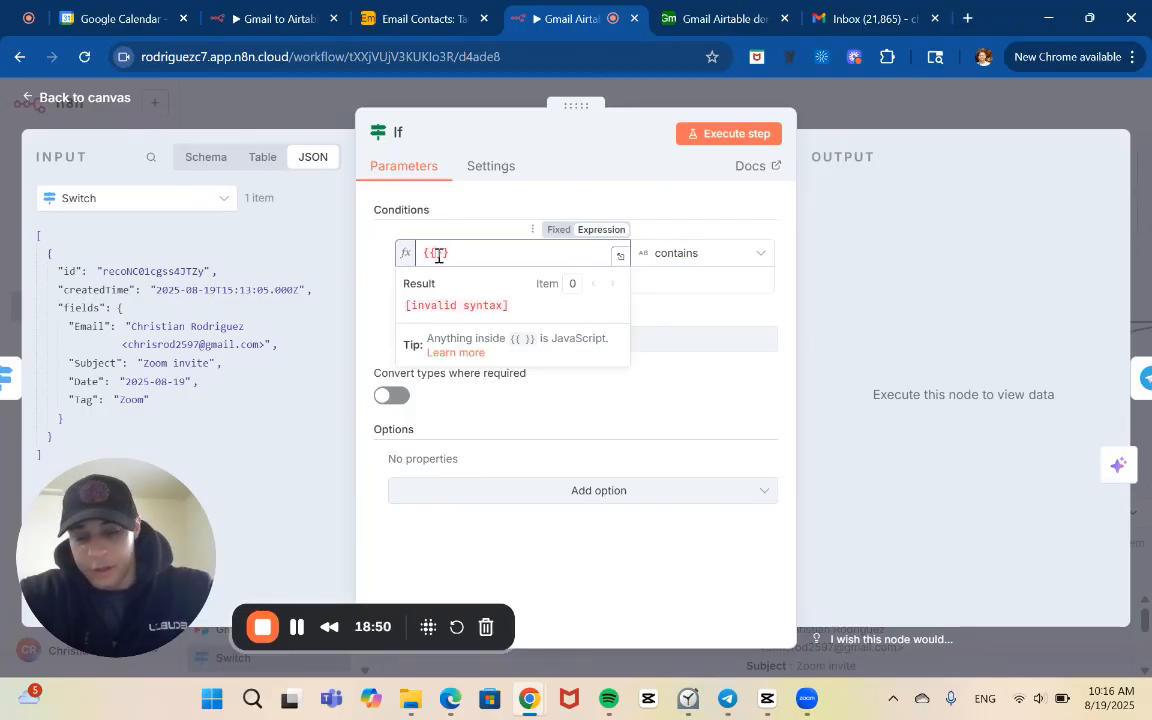
type("$")
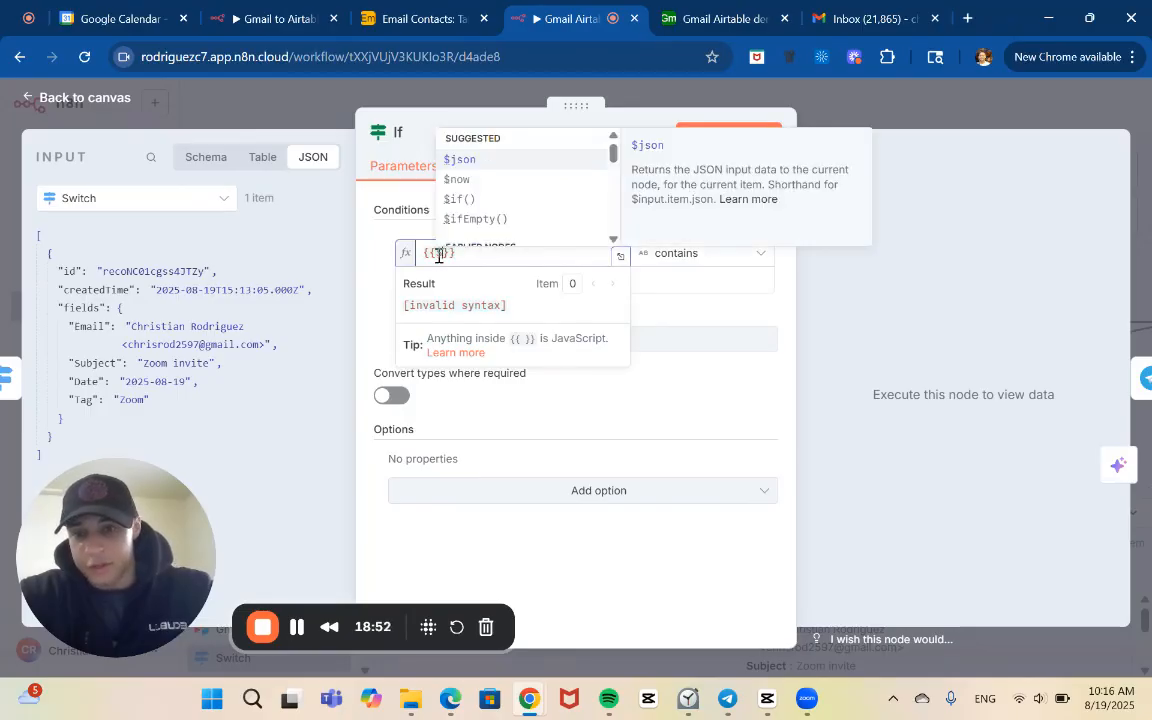
left_click(519, 159)
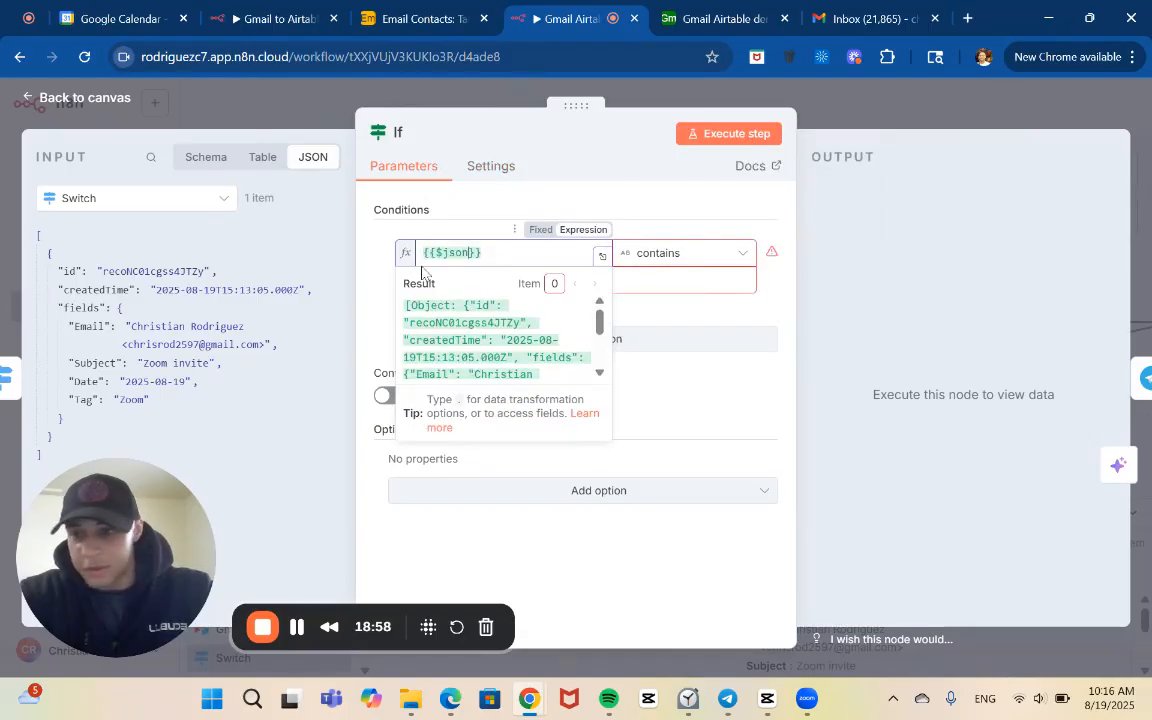
type(".f")
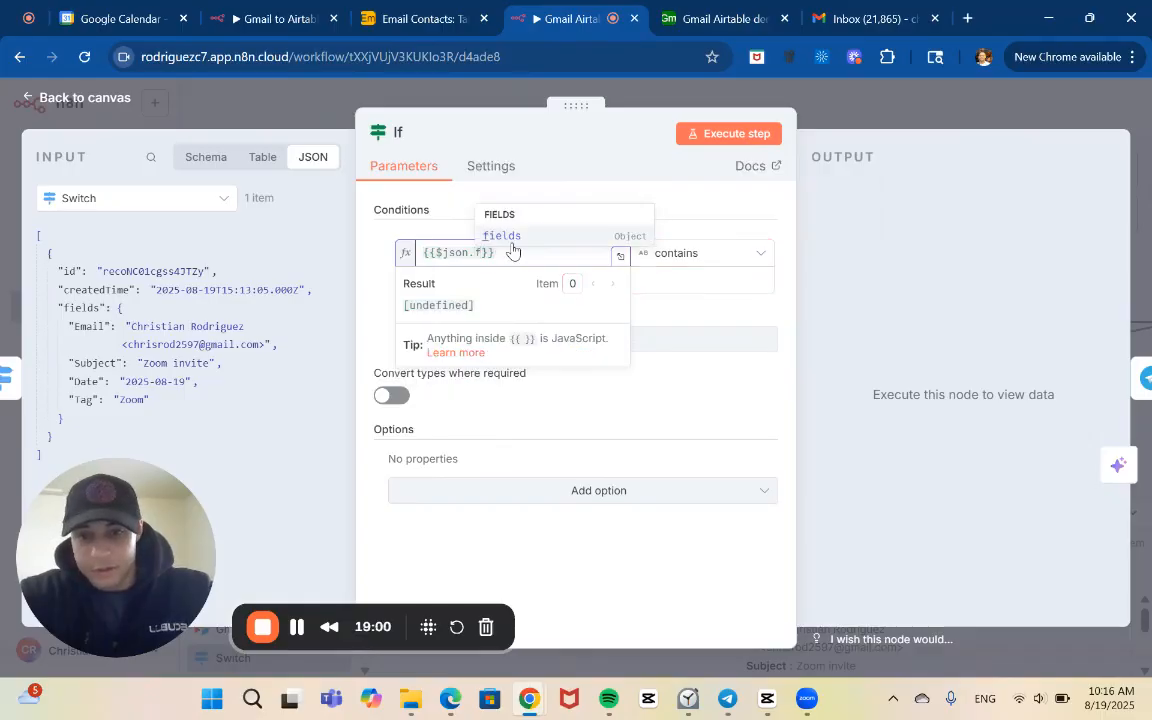
left_click(507, 238)
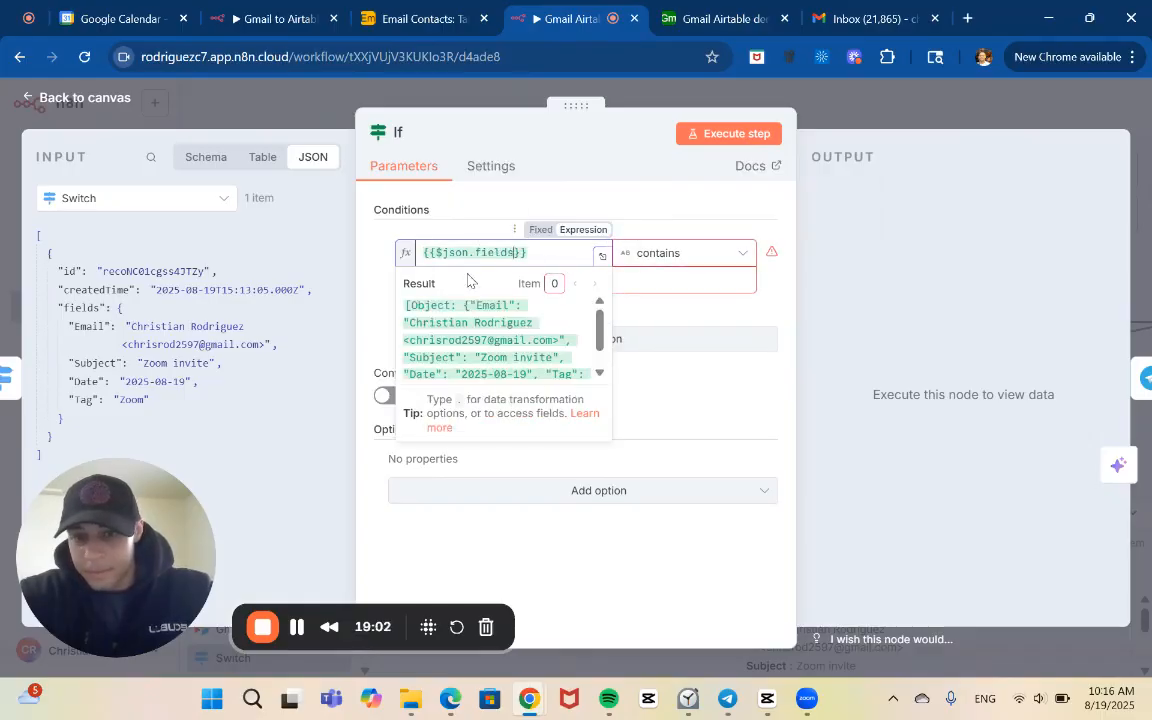
type(".")
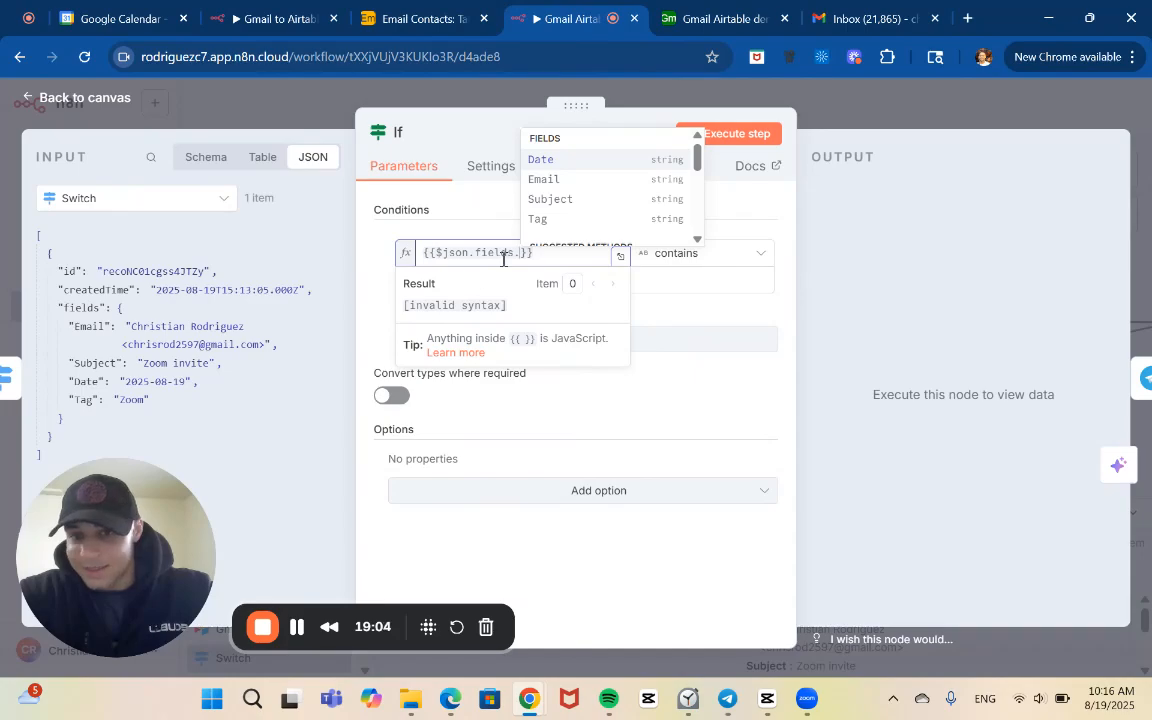
left_click(556, 181)
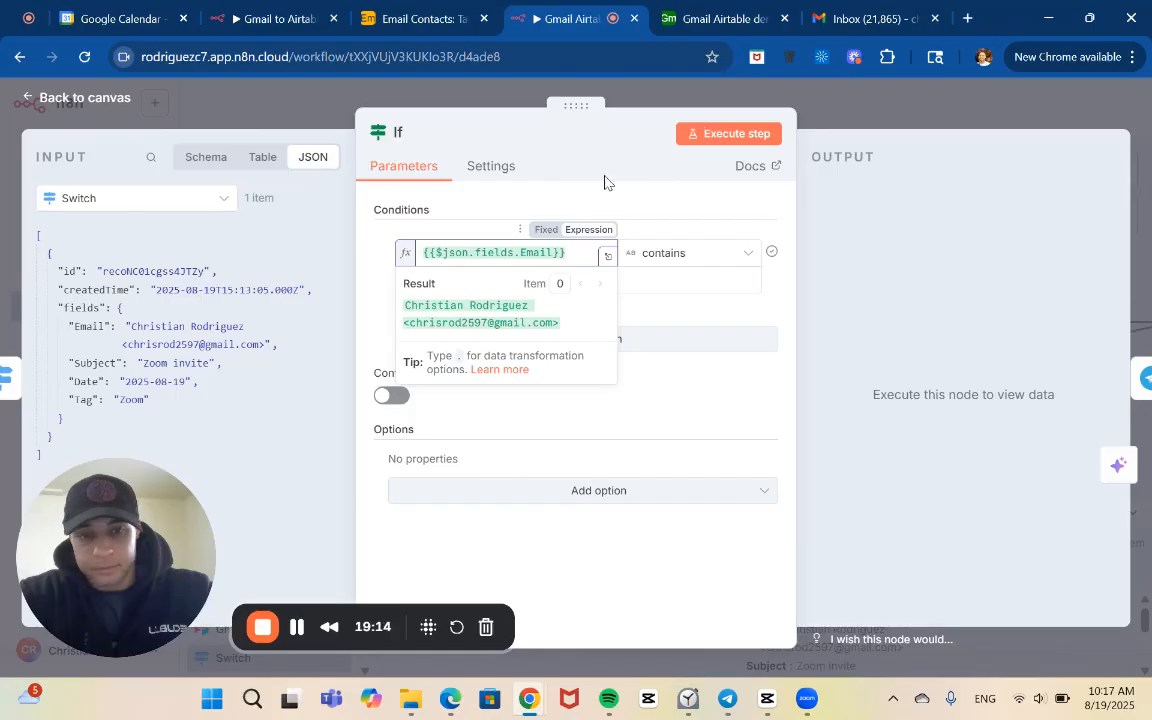
left_click(843, 119)
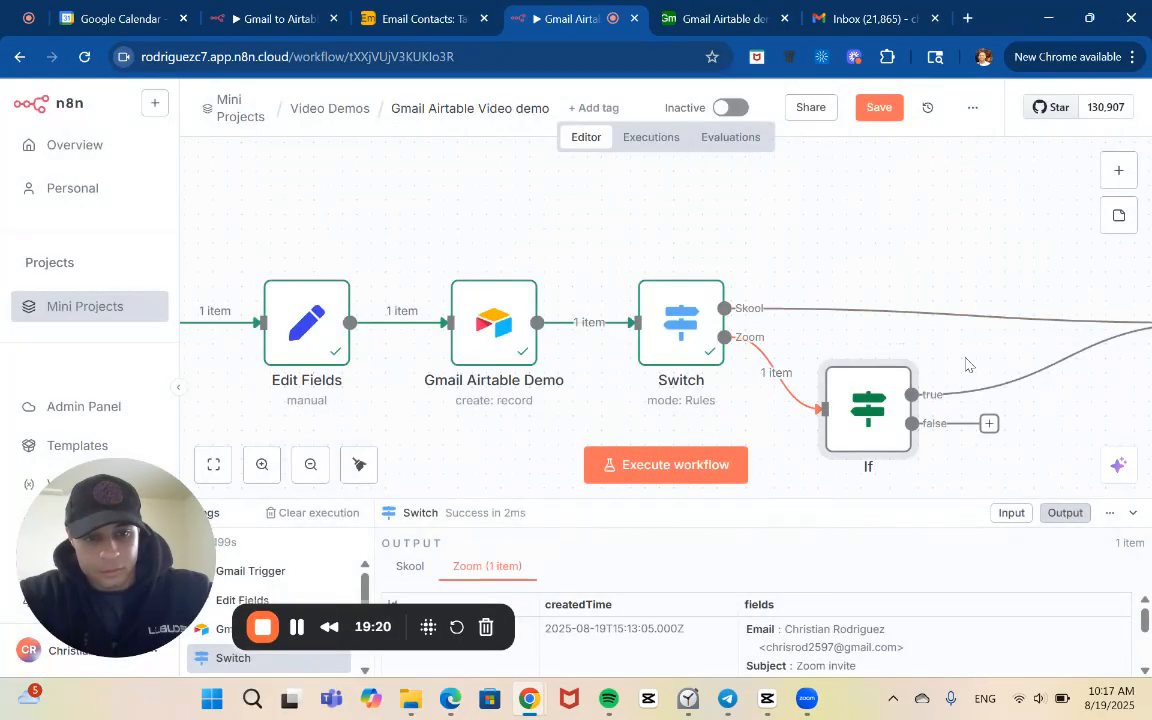
Execute the If node on its own, review its condition and check which branch the Zoom item takes
left_click(829, 344)
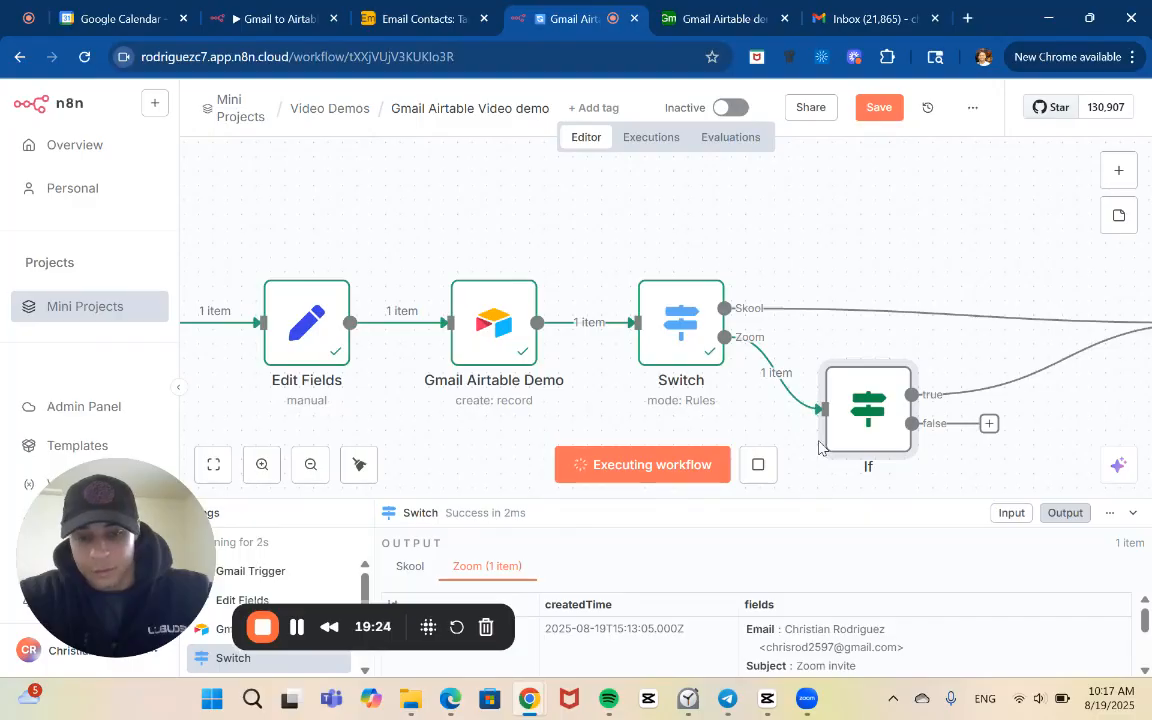
scroll(818, 447, "right", 3)
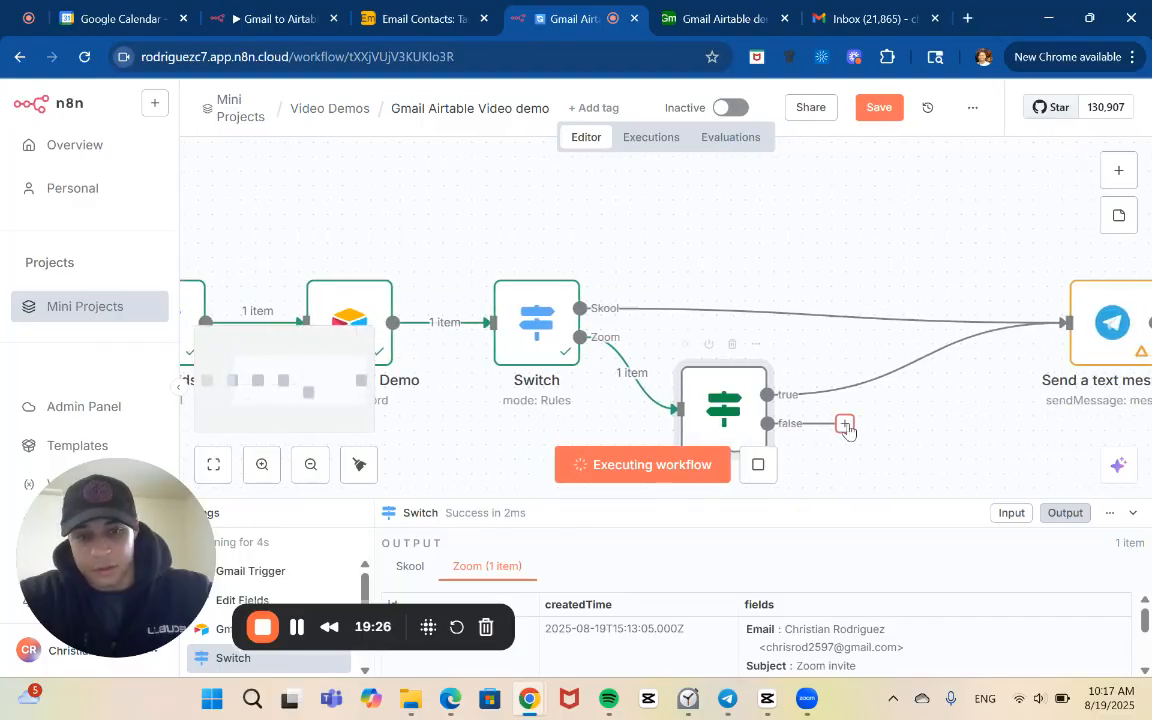
double_click(737, 412)
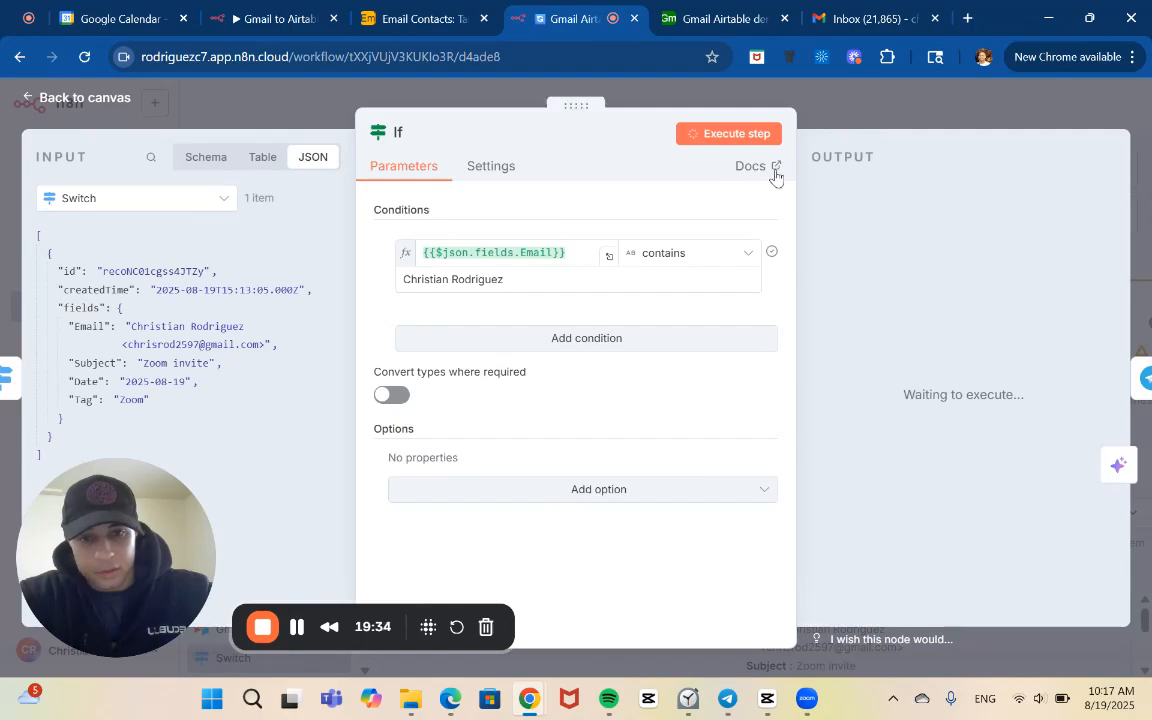
left_click(882, 97)
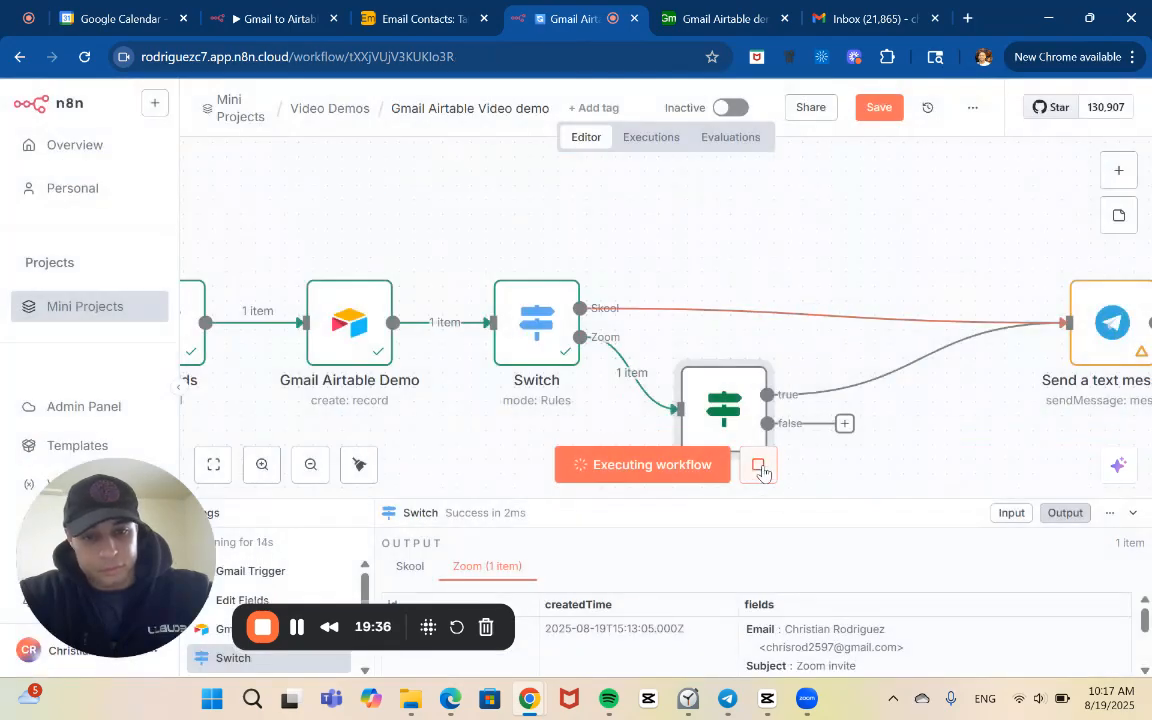
scroll(810, 397, "down", 1)
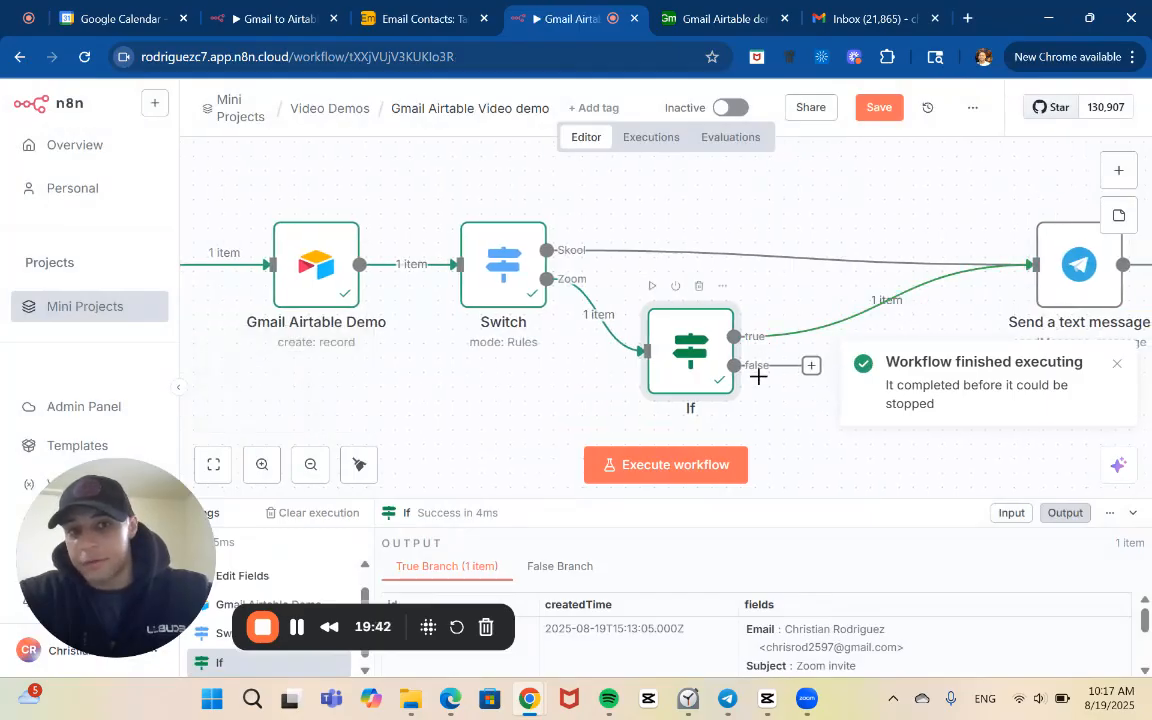
Send the drafted Zoom Meeting Link email from Gmail and return to the If node in the Gmail Airtable Video demo workflow
left_click(852, 19)
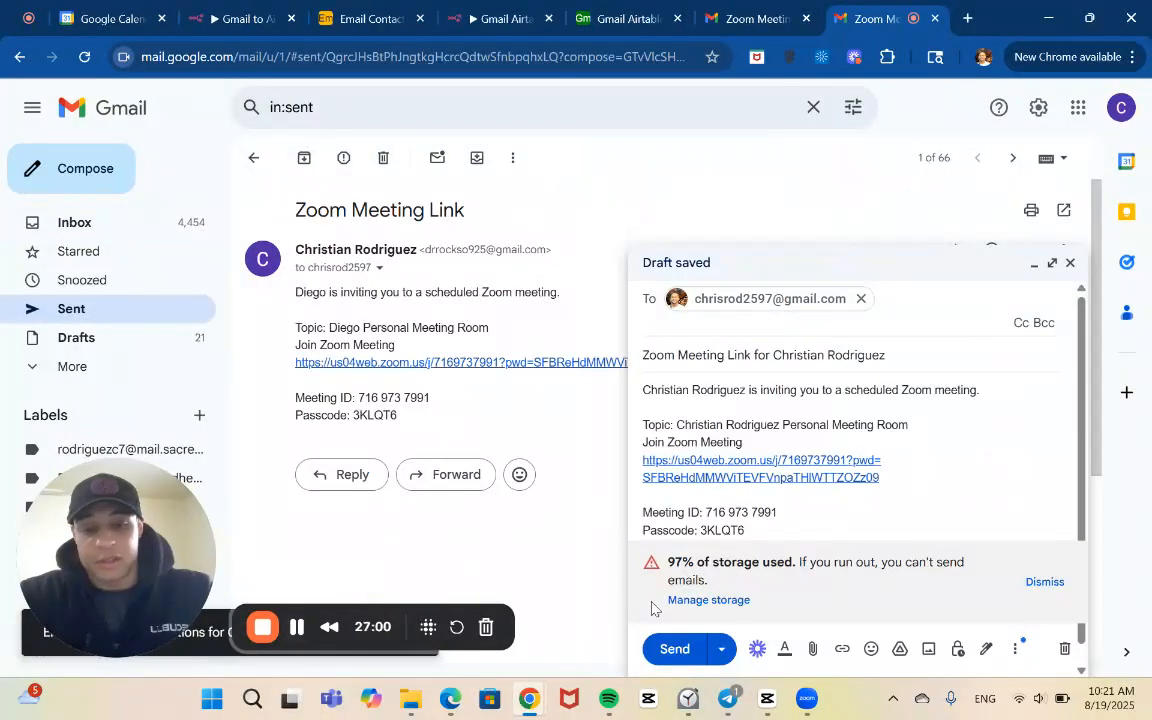
left_click(674, 649)
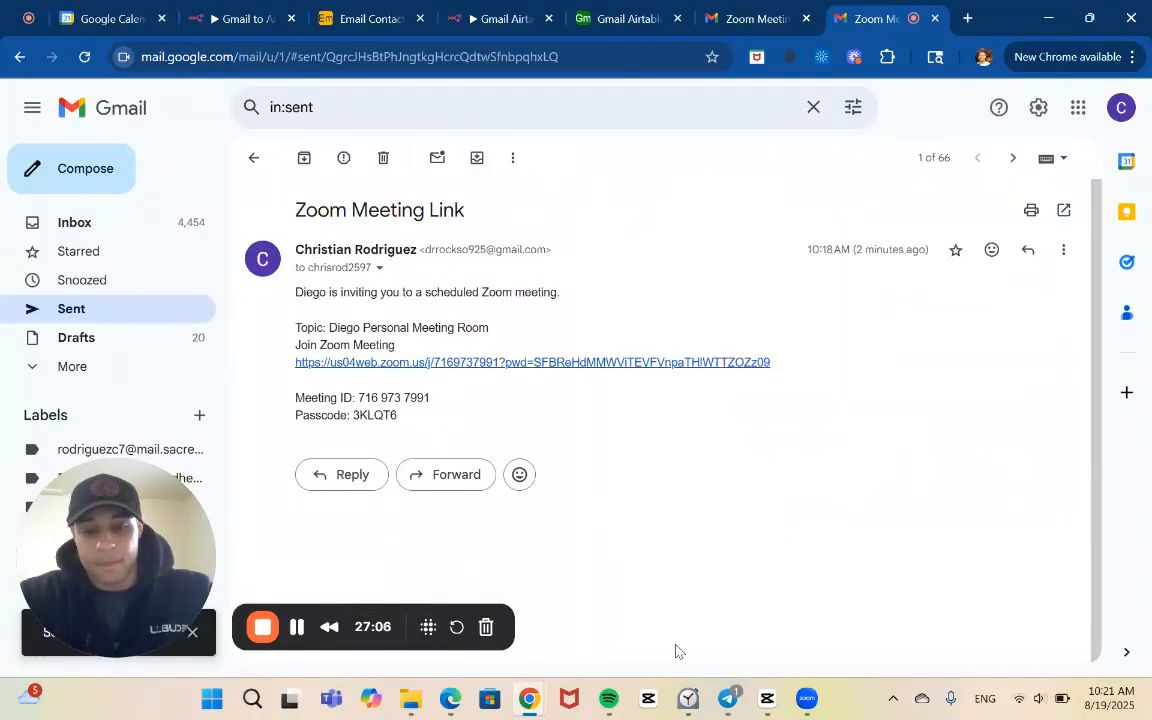
left_click(484, 14)
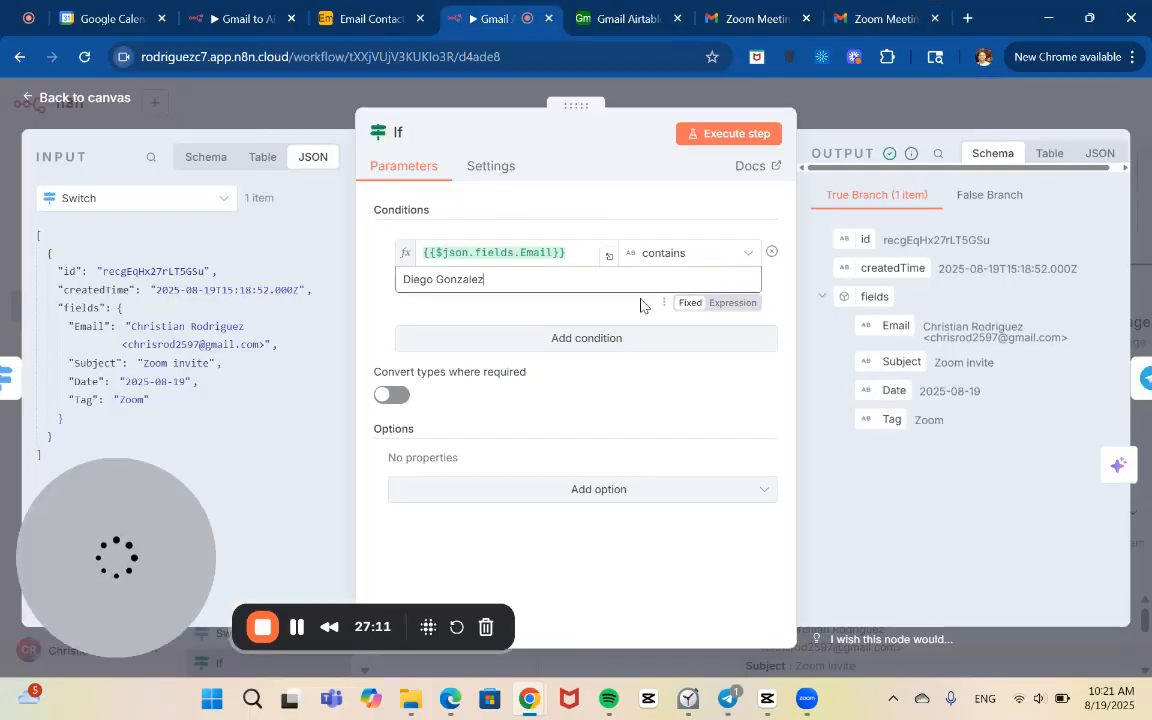
Execute the whole workflow on the Zoom Meeting Link email and inspect which If branch the item takes
key("Escape")
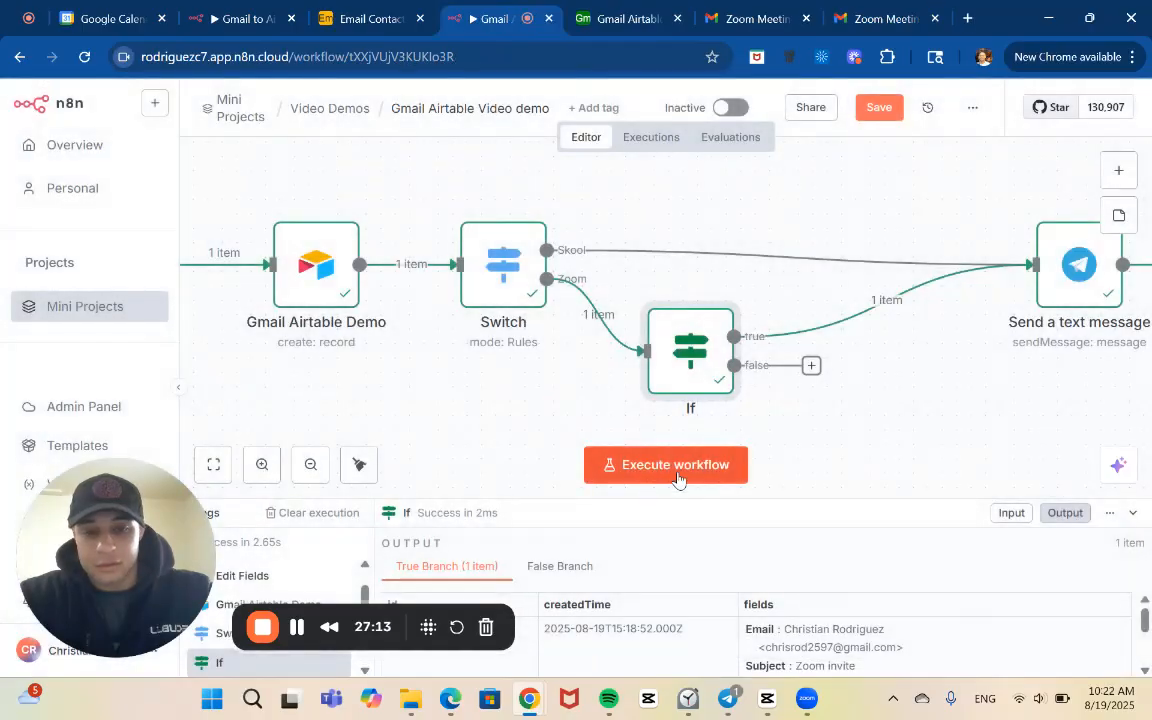
left_click(680, 476)
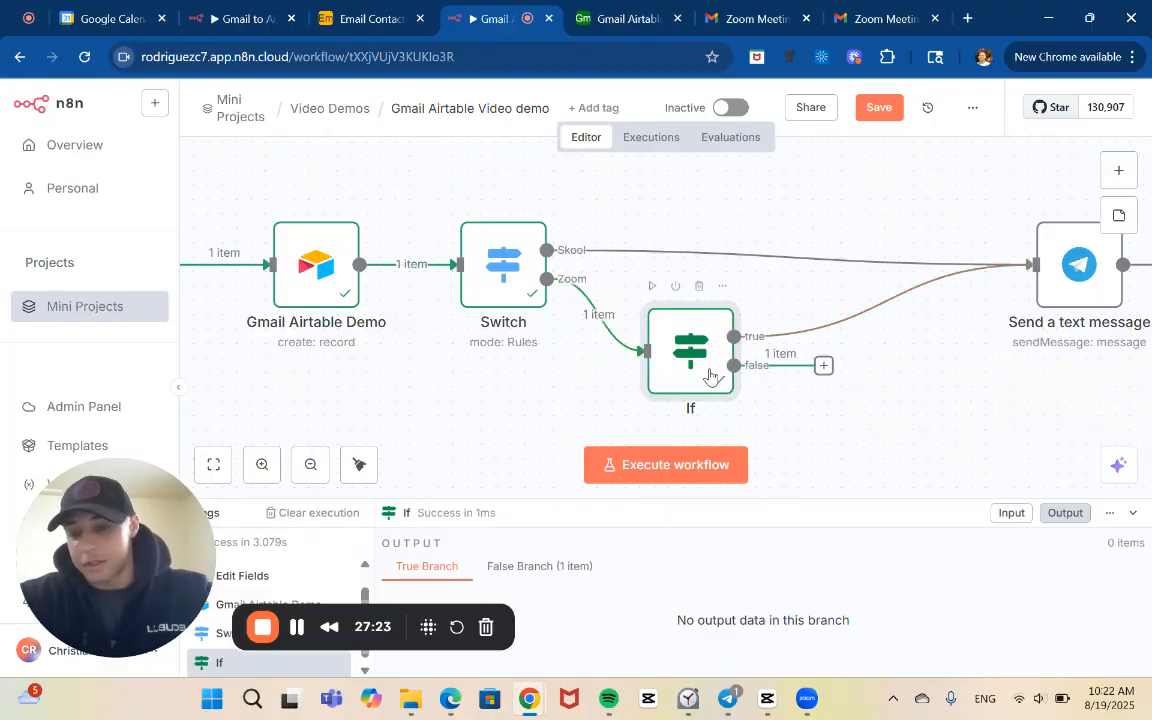
double_click(710, 375)
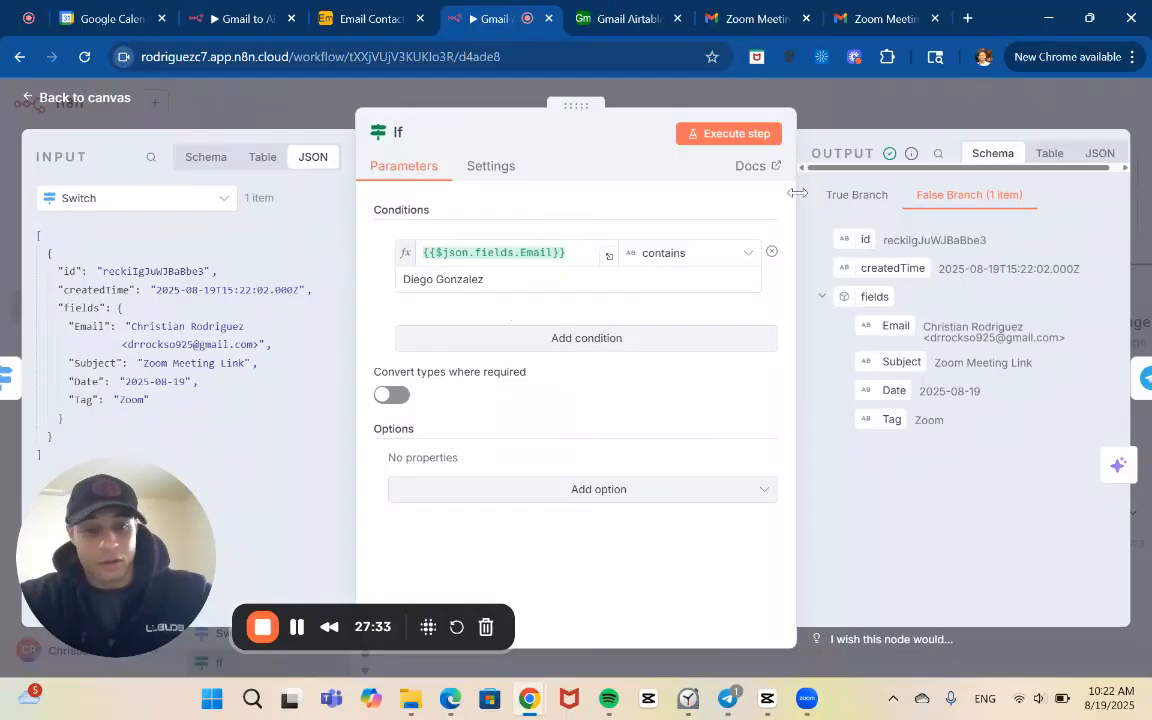
left_click(883, 111)
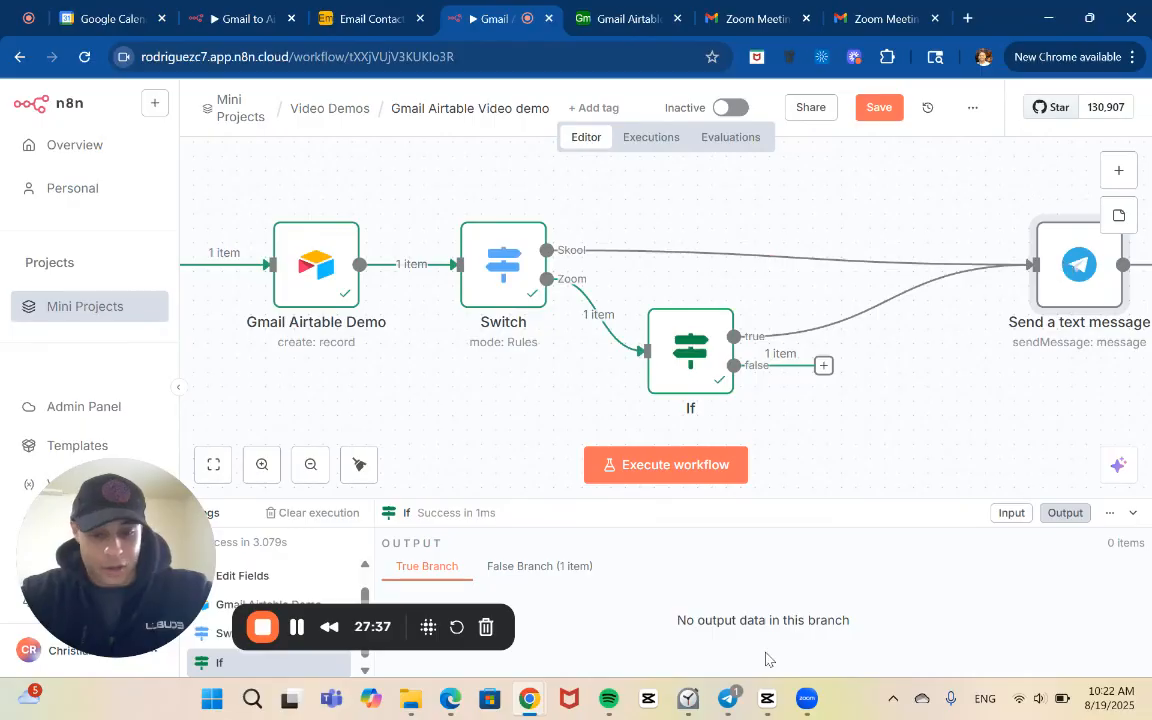
Check Telegram for a notification and review the If node's condition and output against the sender's name
mouse_move(728, 698)
left_click(730, 620)
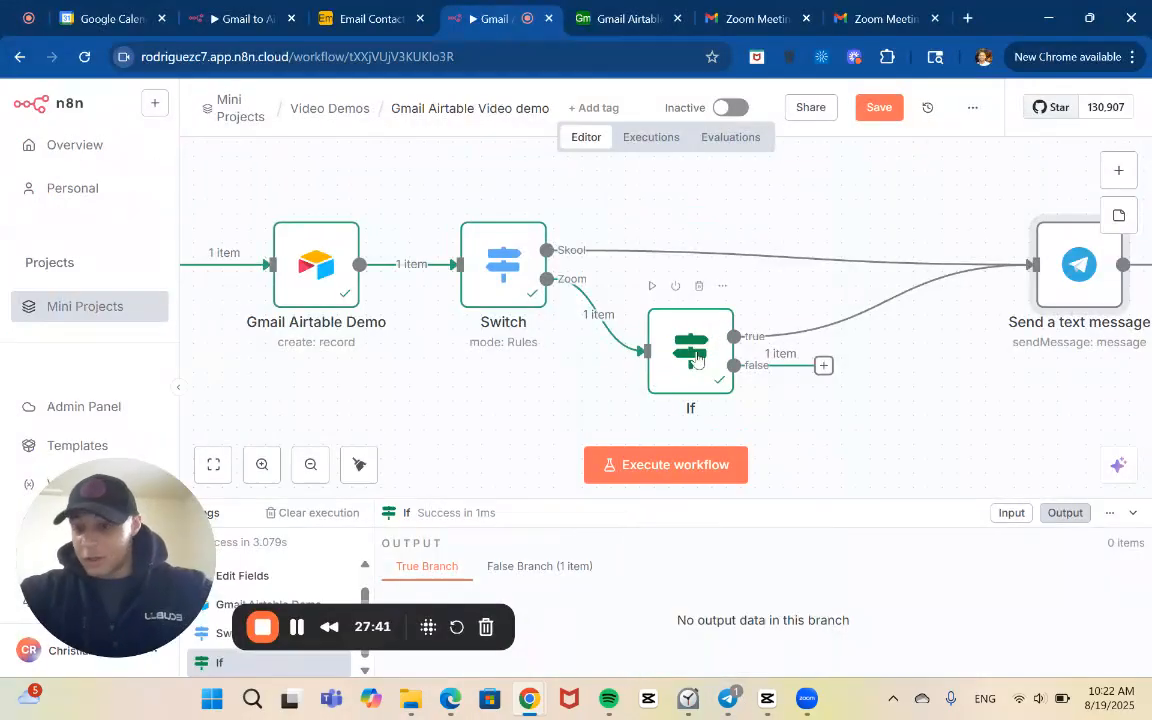
double_click(697, 360)
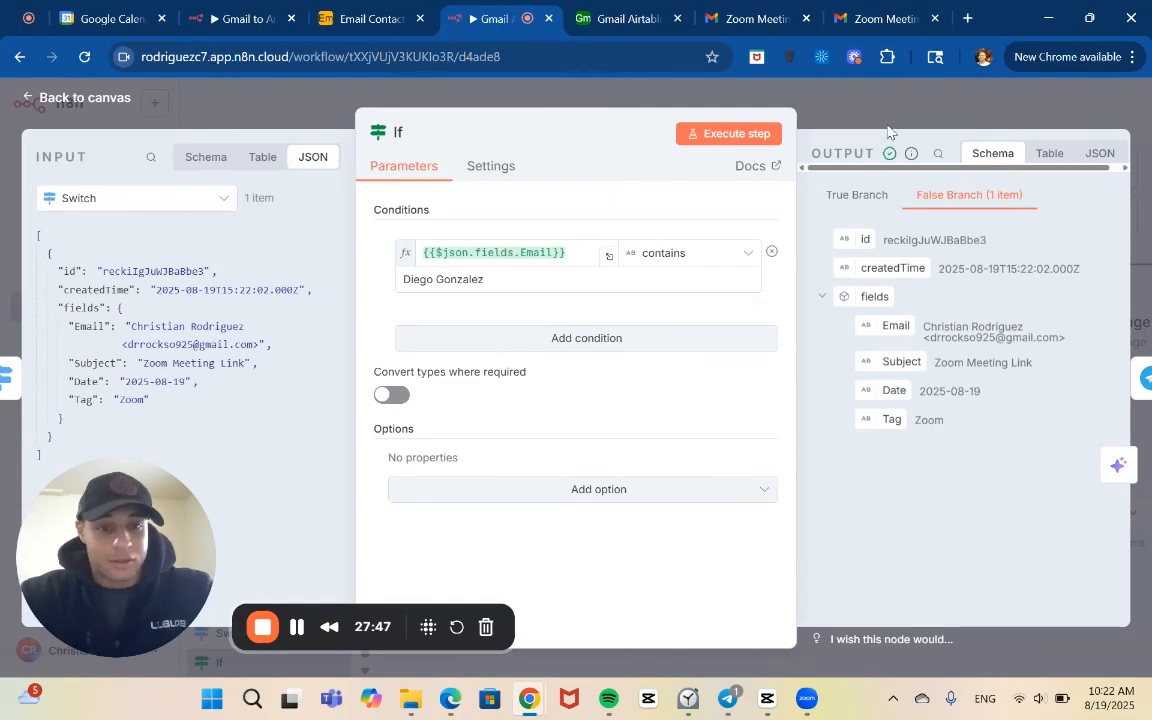
left_click(796, 98)
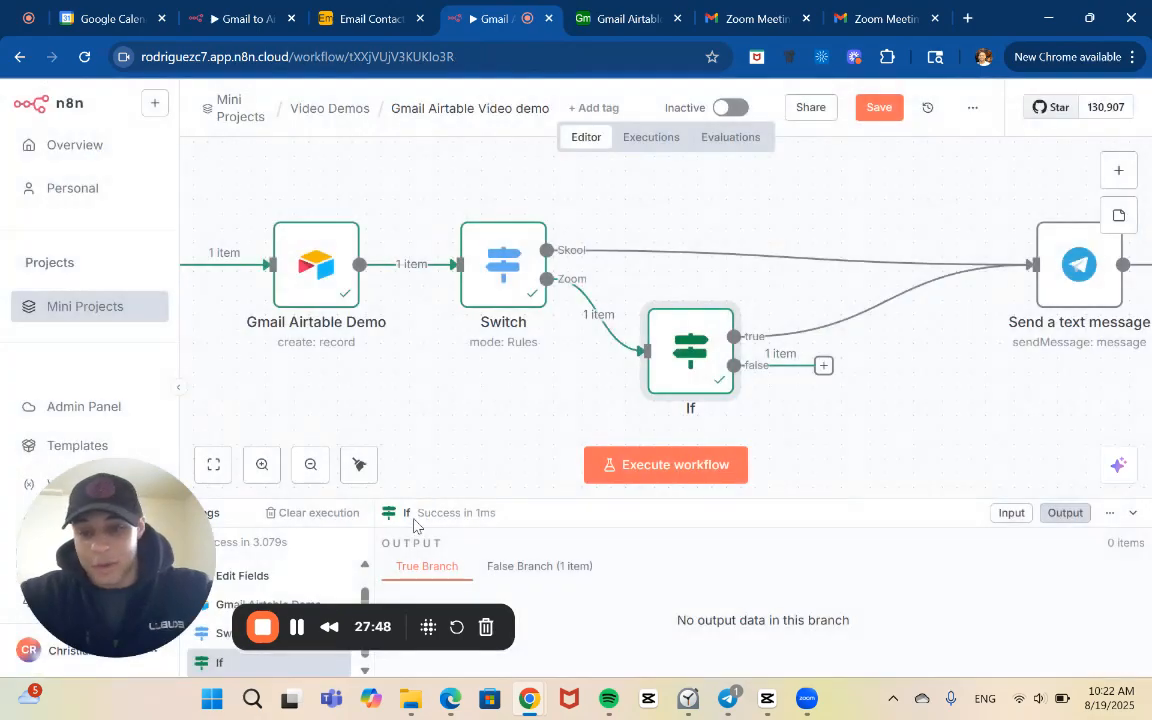
Look over the whole workflow and examine the Switch node's Skool and Zoom routing rules and output names
left_click(309, 464)
left_click(308, 465)
left_click(309, 465)
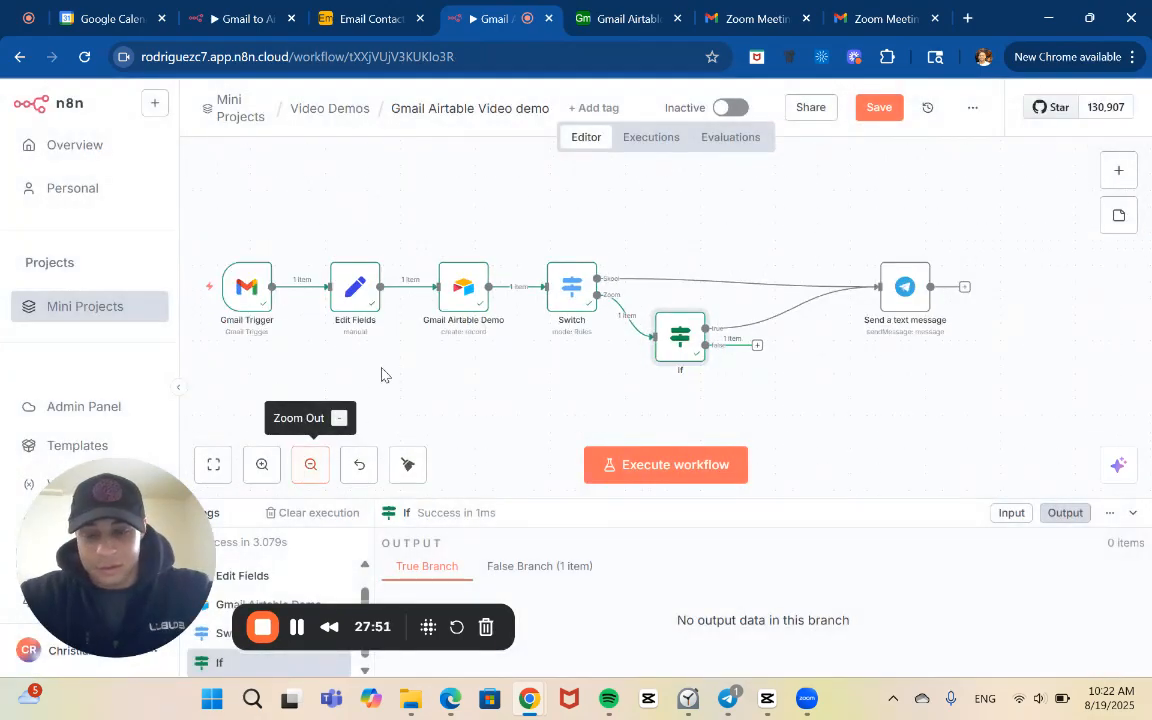
scroll(286, 352, "left", 1)
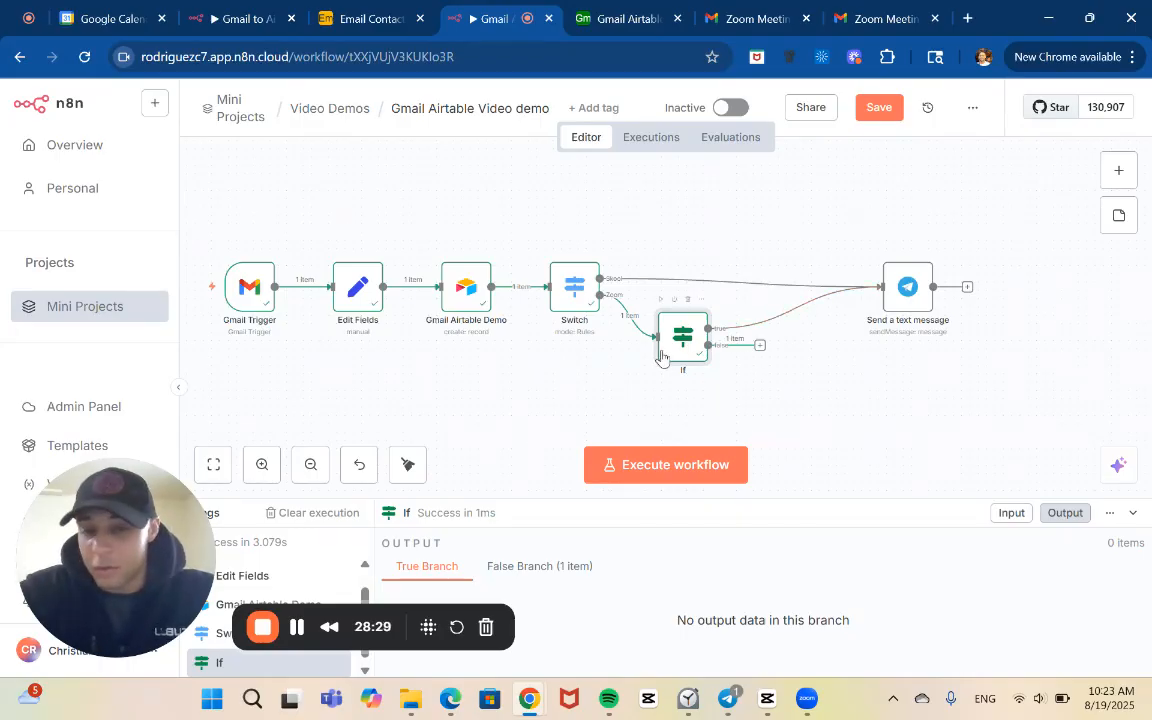
left_click(584, 288)
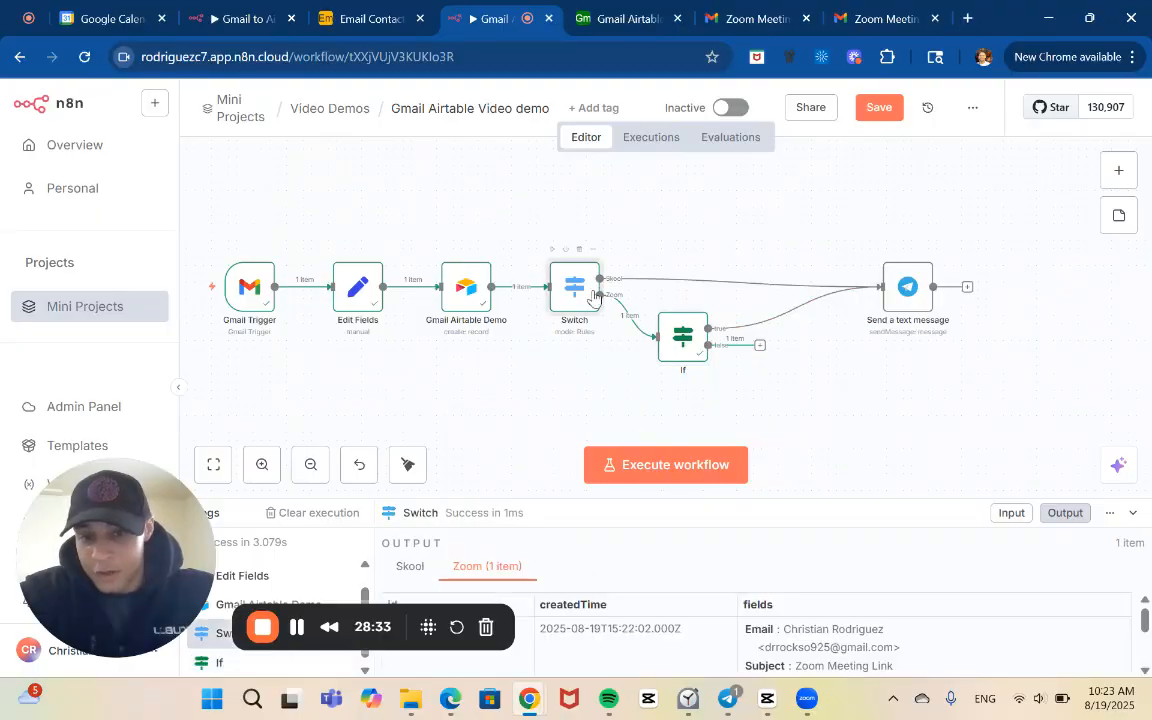
double_click(585, 288)
scroll(510, 425, "down", 2)
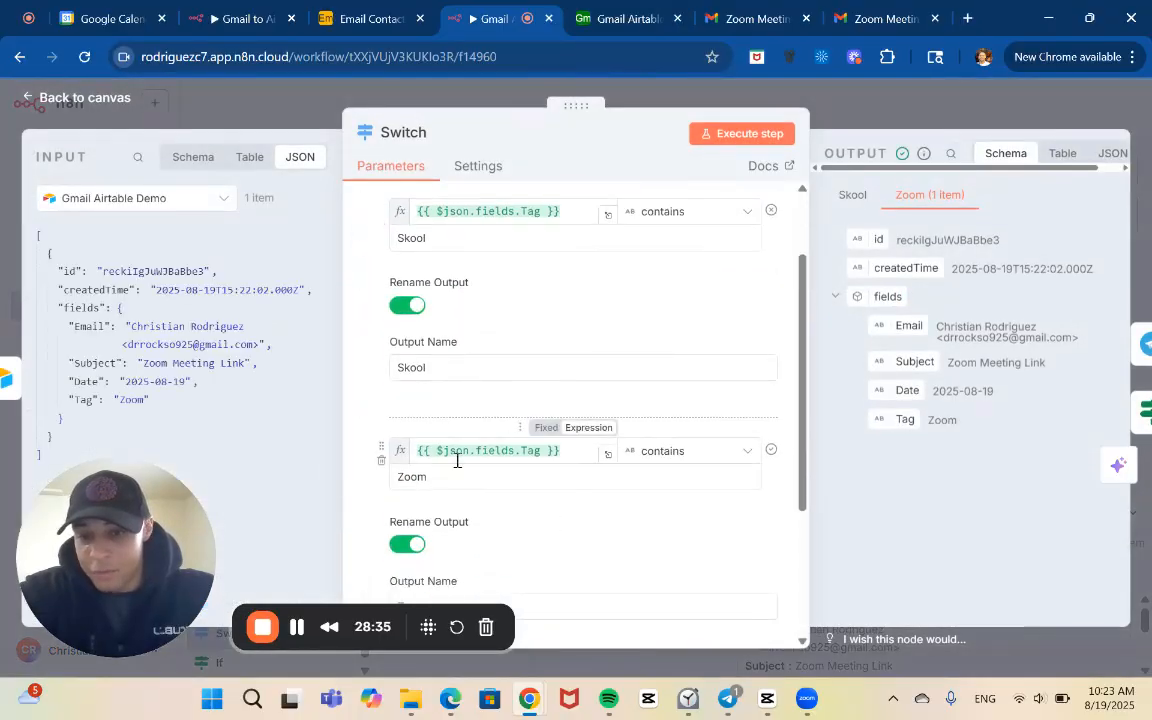
scroll(454, 458, "down", 3)
scroll(470, 369, "up", 3)
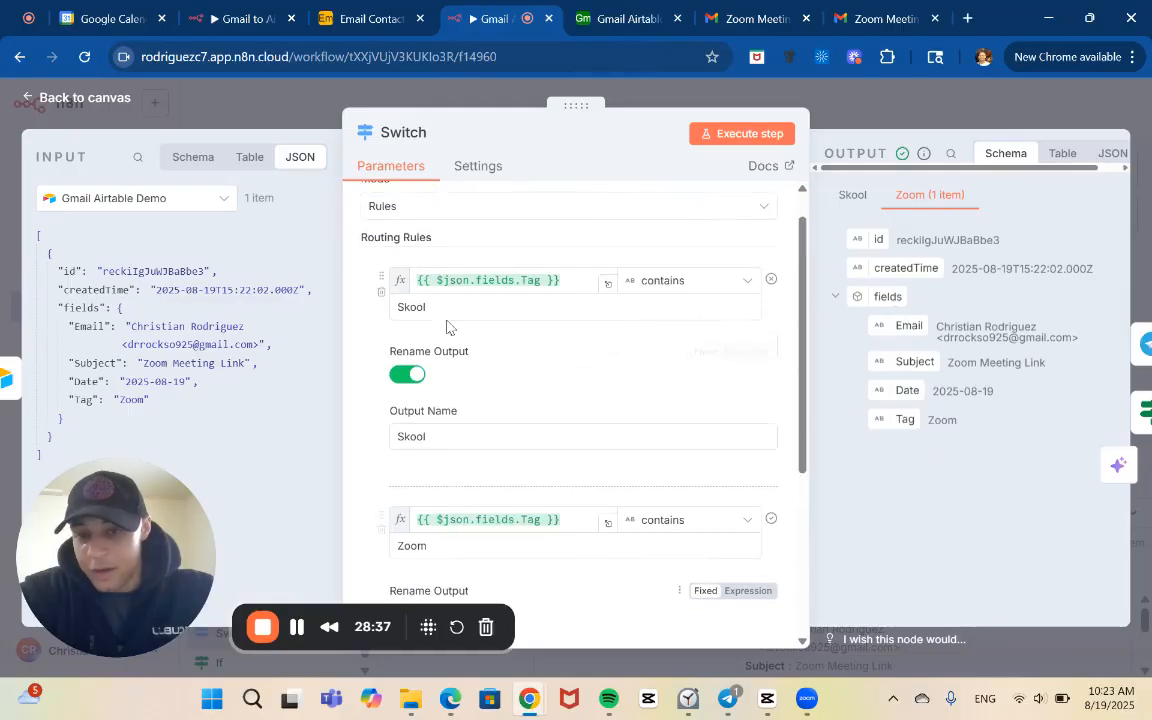
scroll(459, 465, "down", 2)
scroll(465, 464, "down", 2)
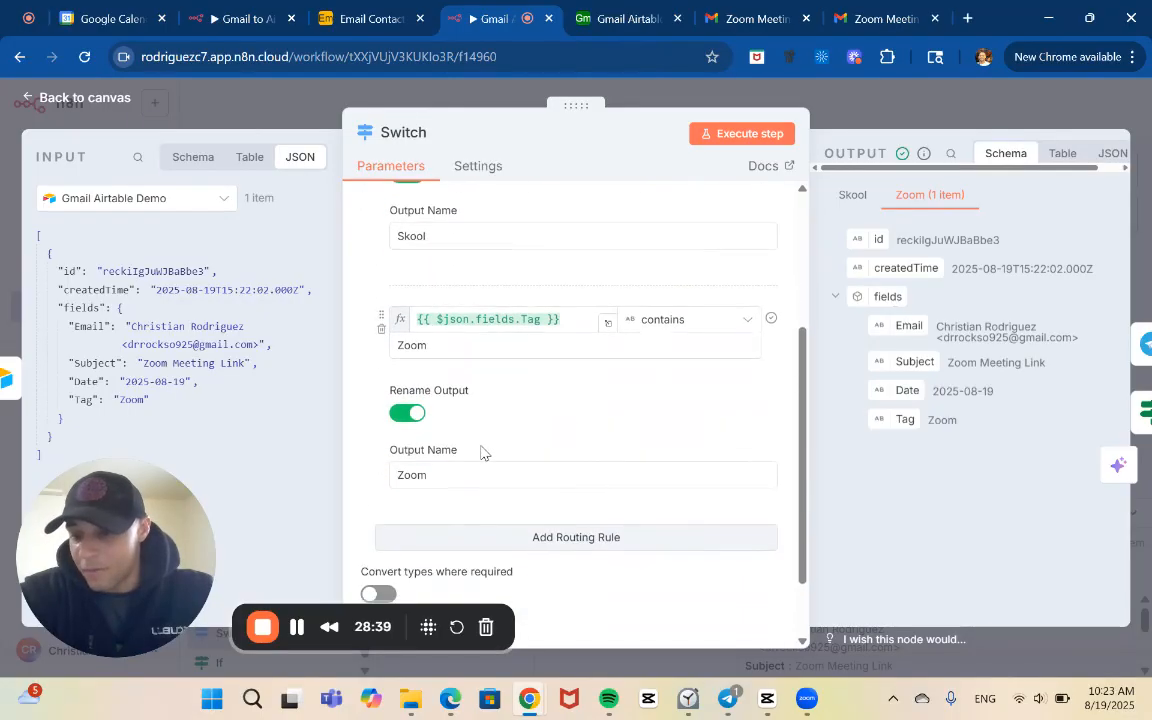
left_click(888, 116)
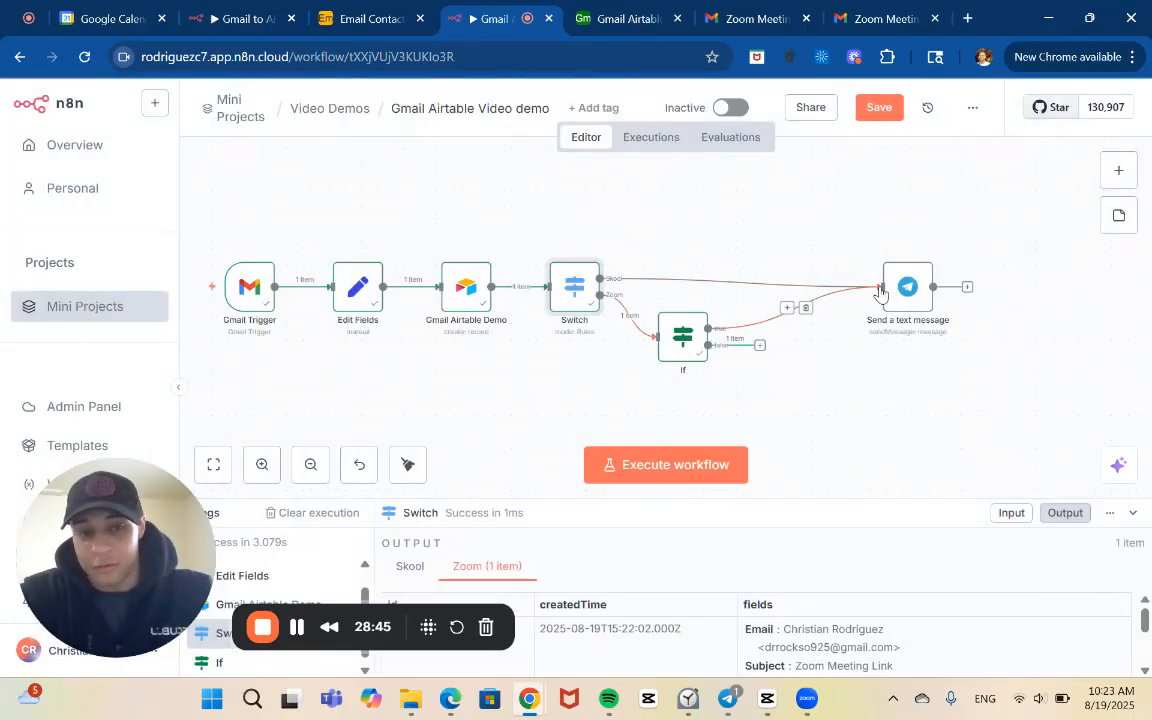
Save the Gmail Airtable Video demo workflow
left_click(876, 108)
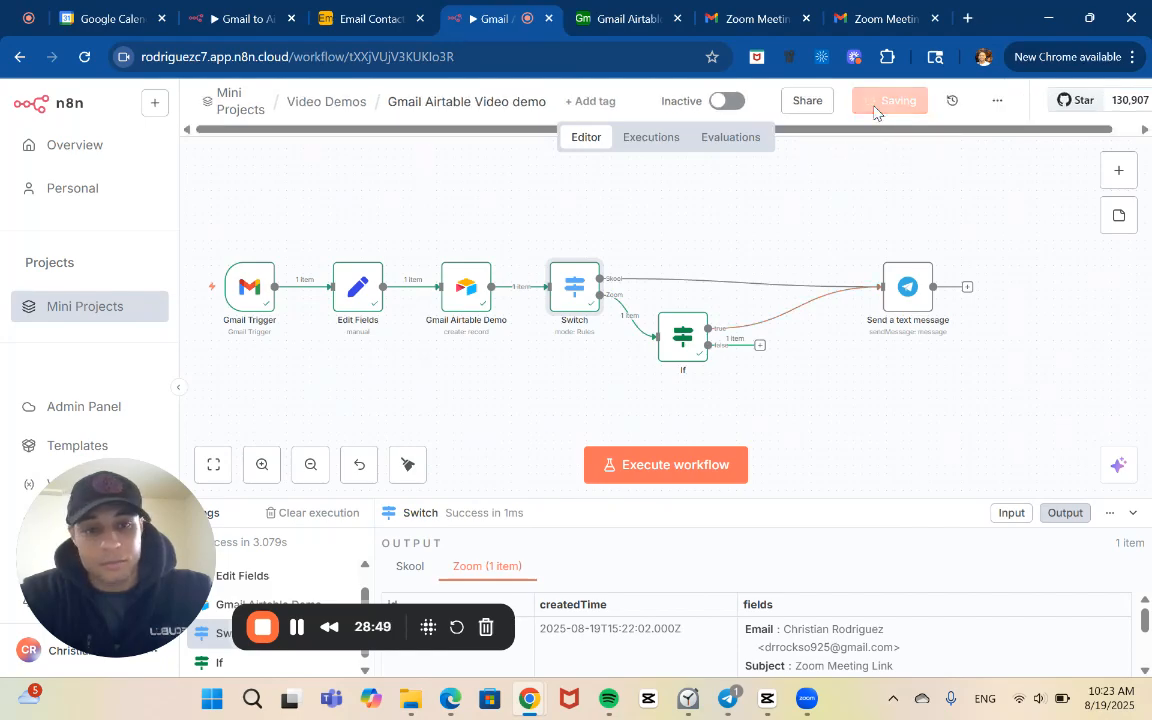